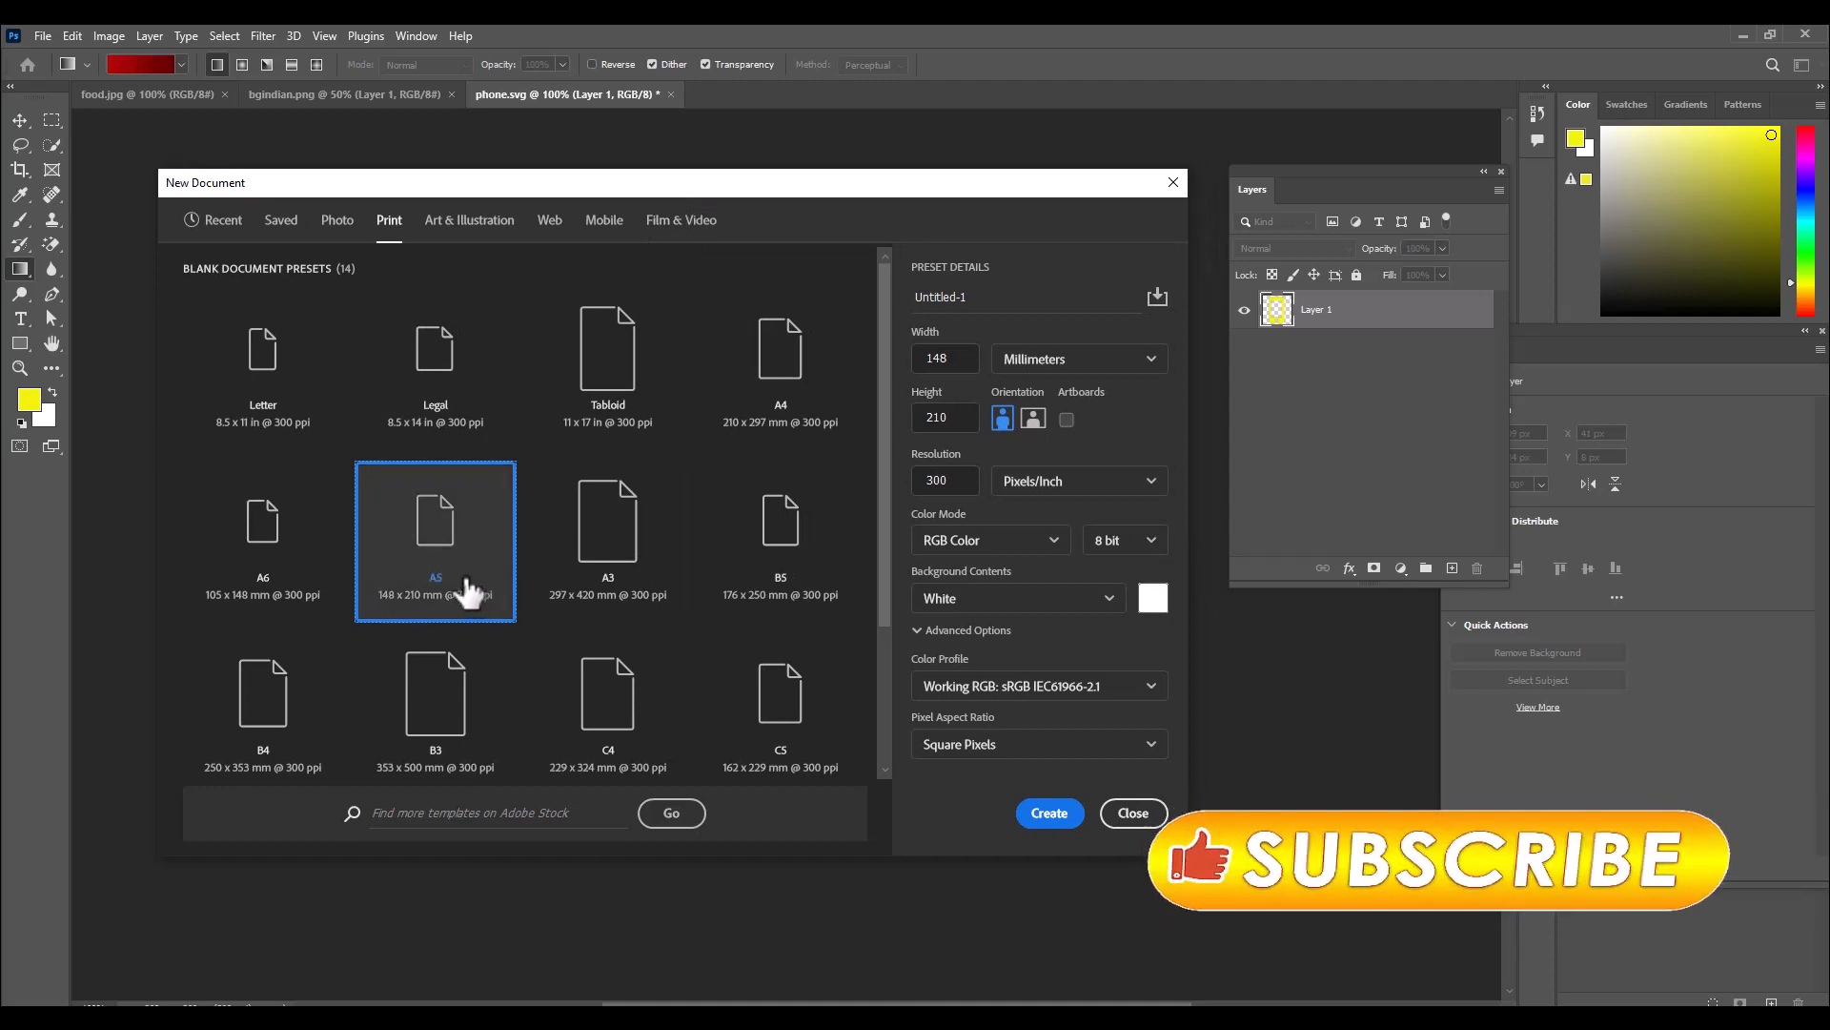
Create a portrait A5 document named Poster with its dimensions in inches and a resolution of 300 pixels/inch.
left_click(972, 298)
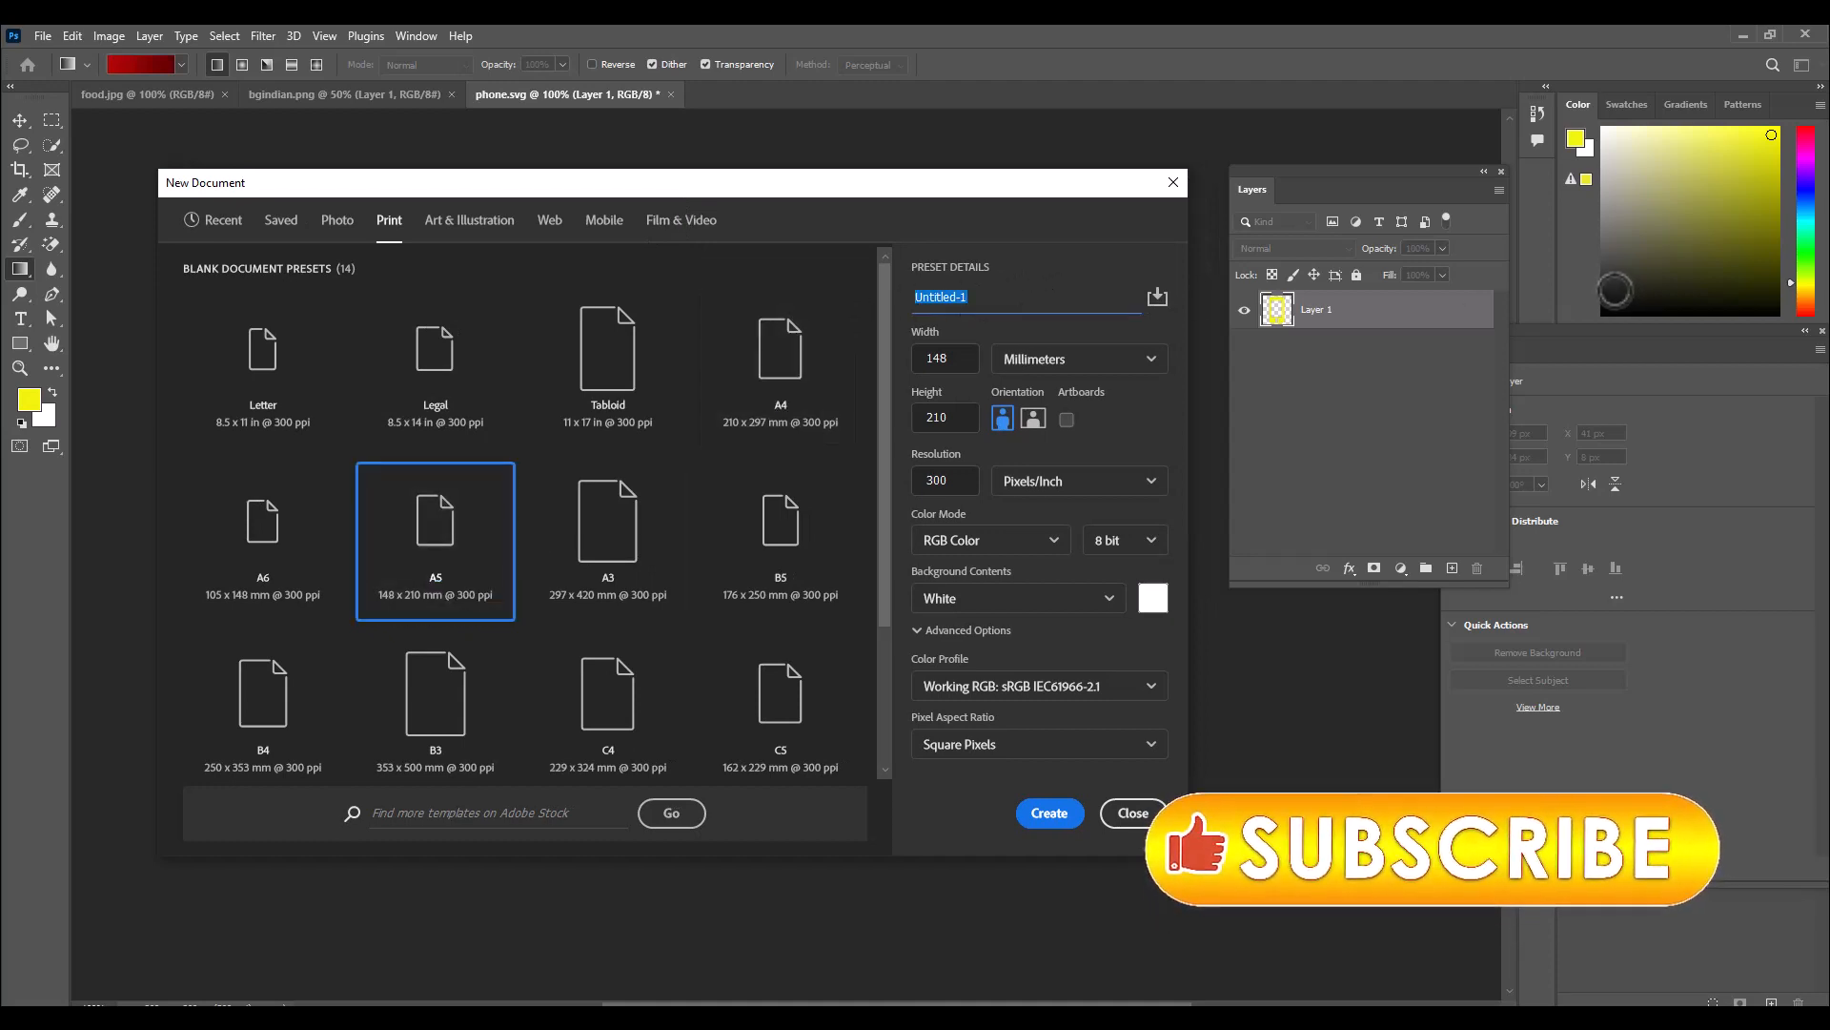
type("Po")
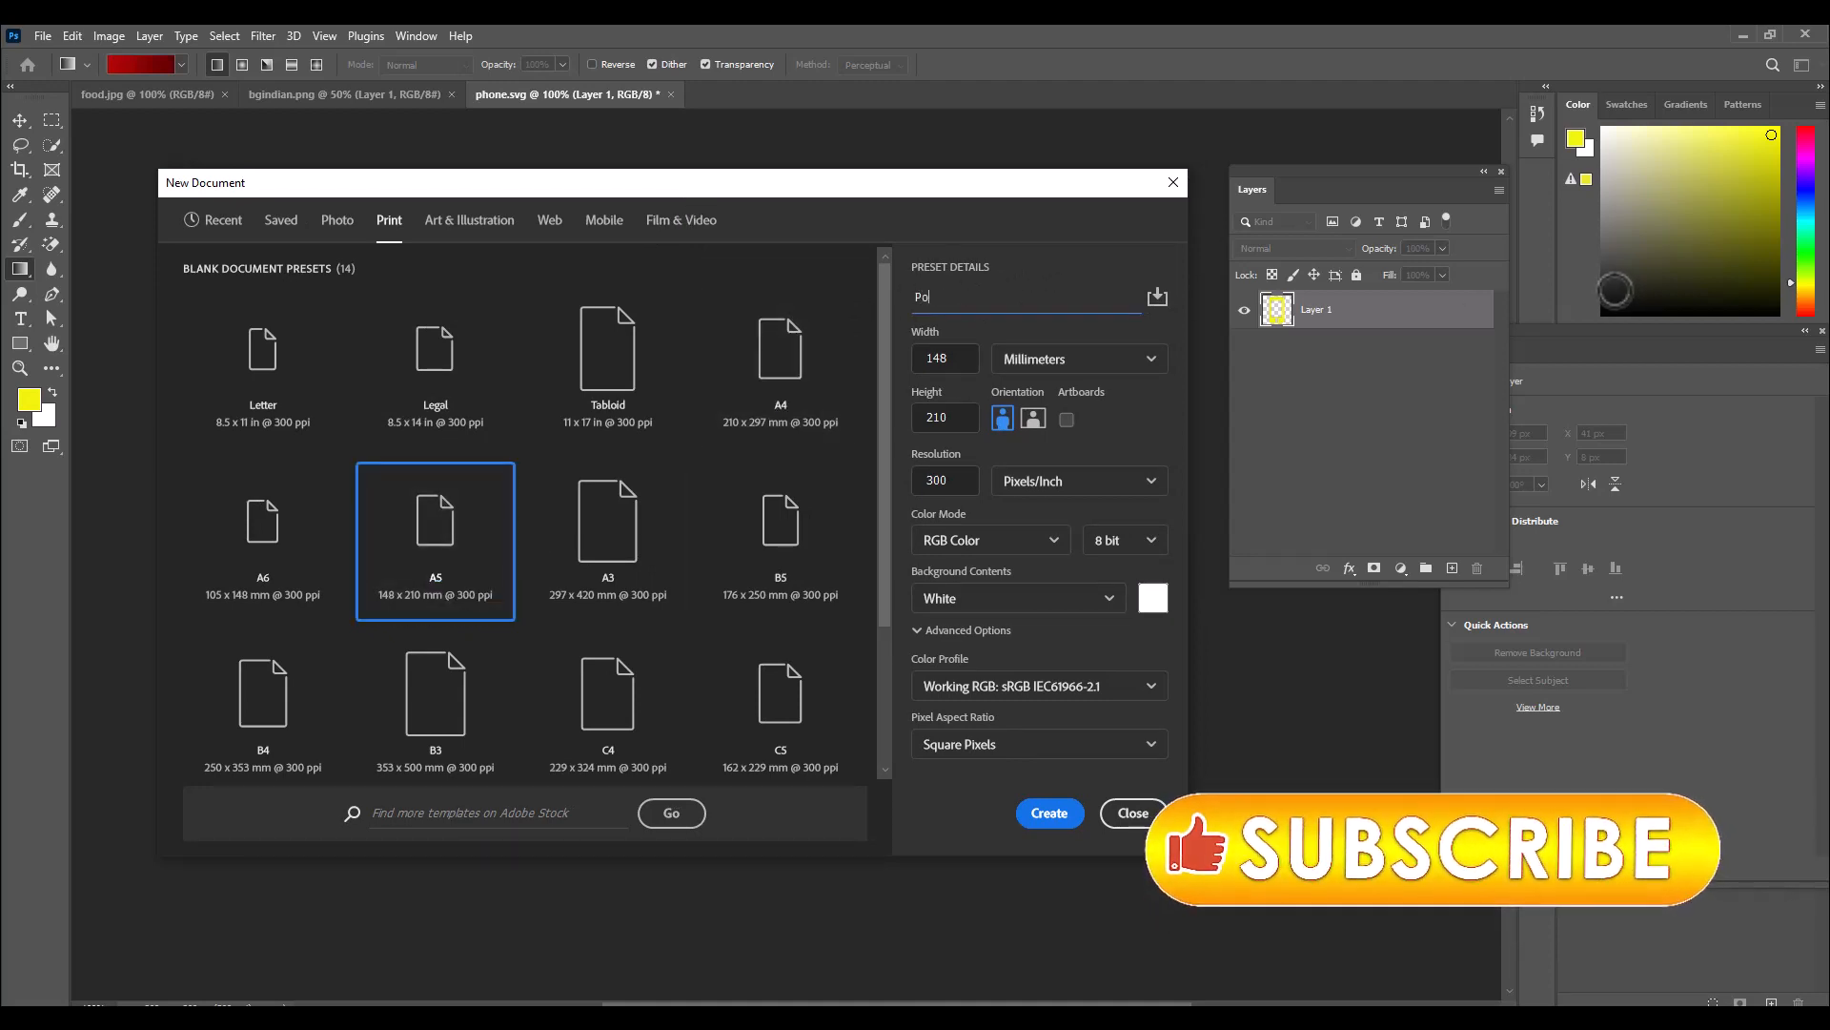
type("ster")
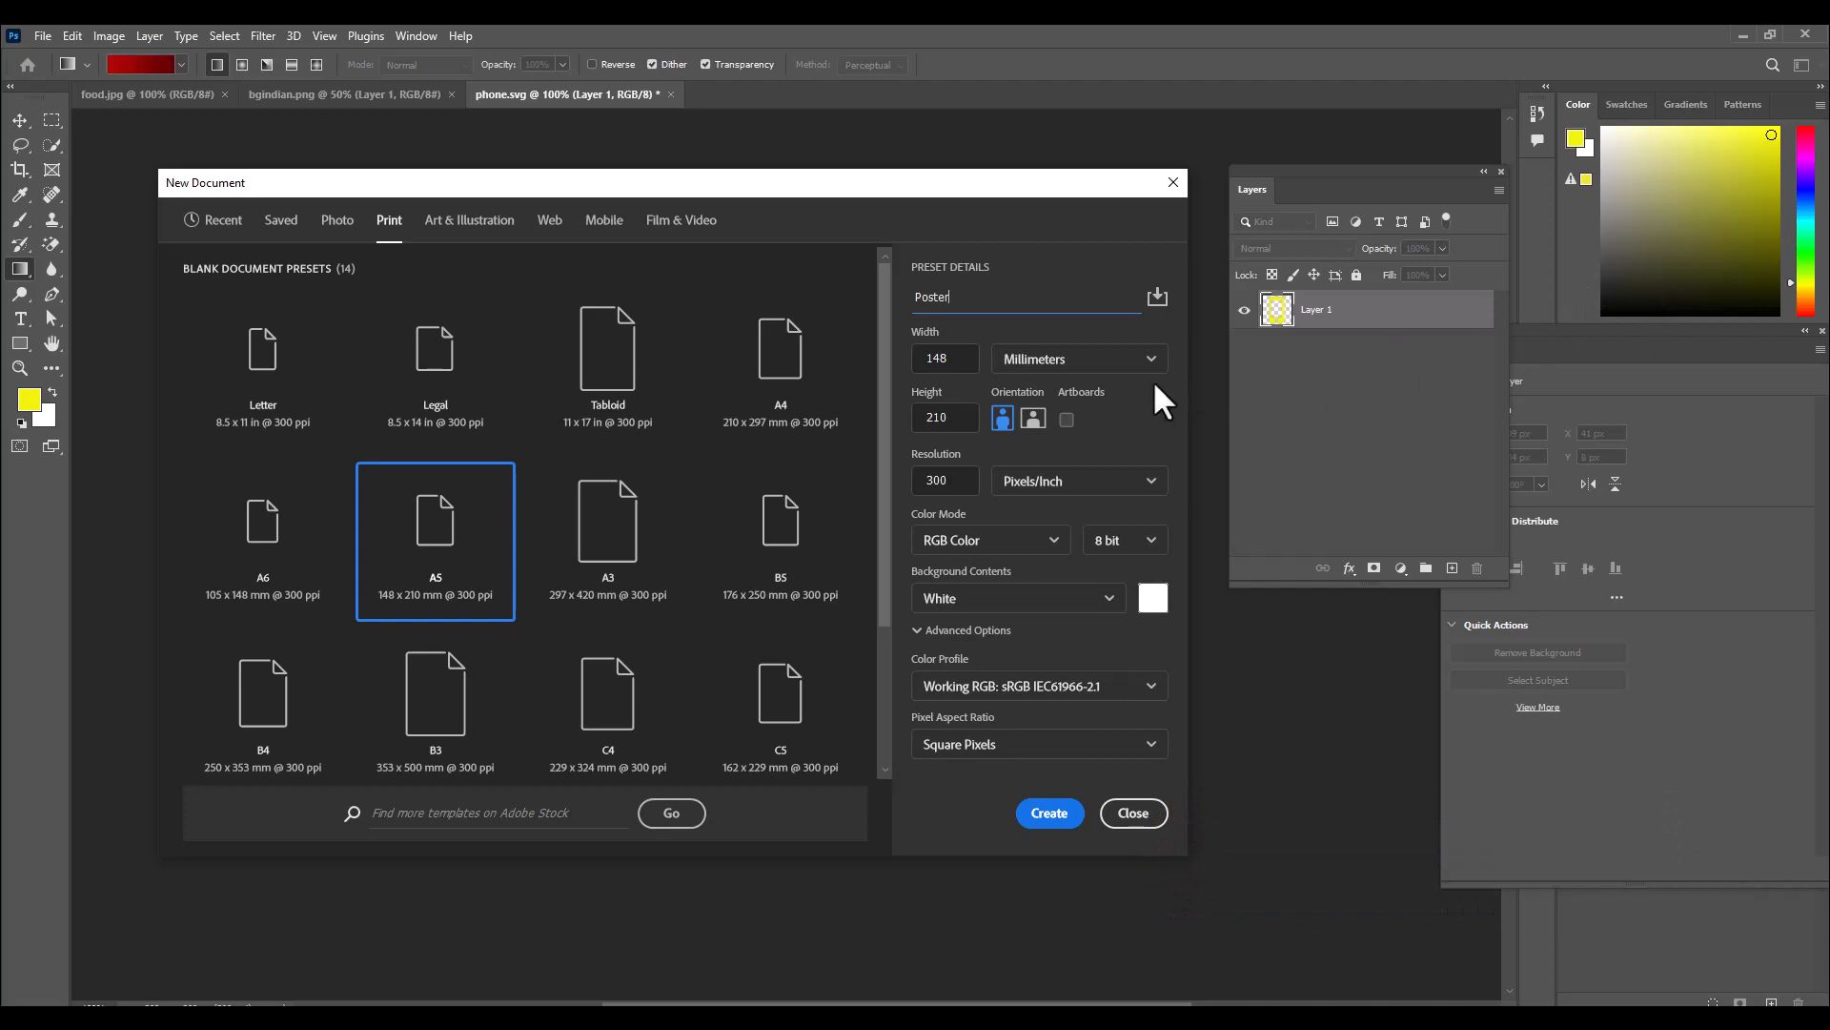
left_click(1106, 360)
left_click(1025, 425)
left_click_drag(969, 186, 941, 182)
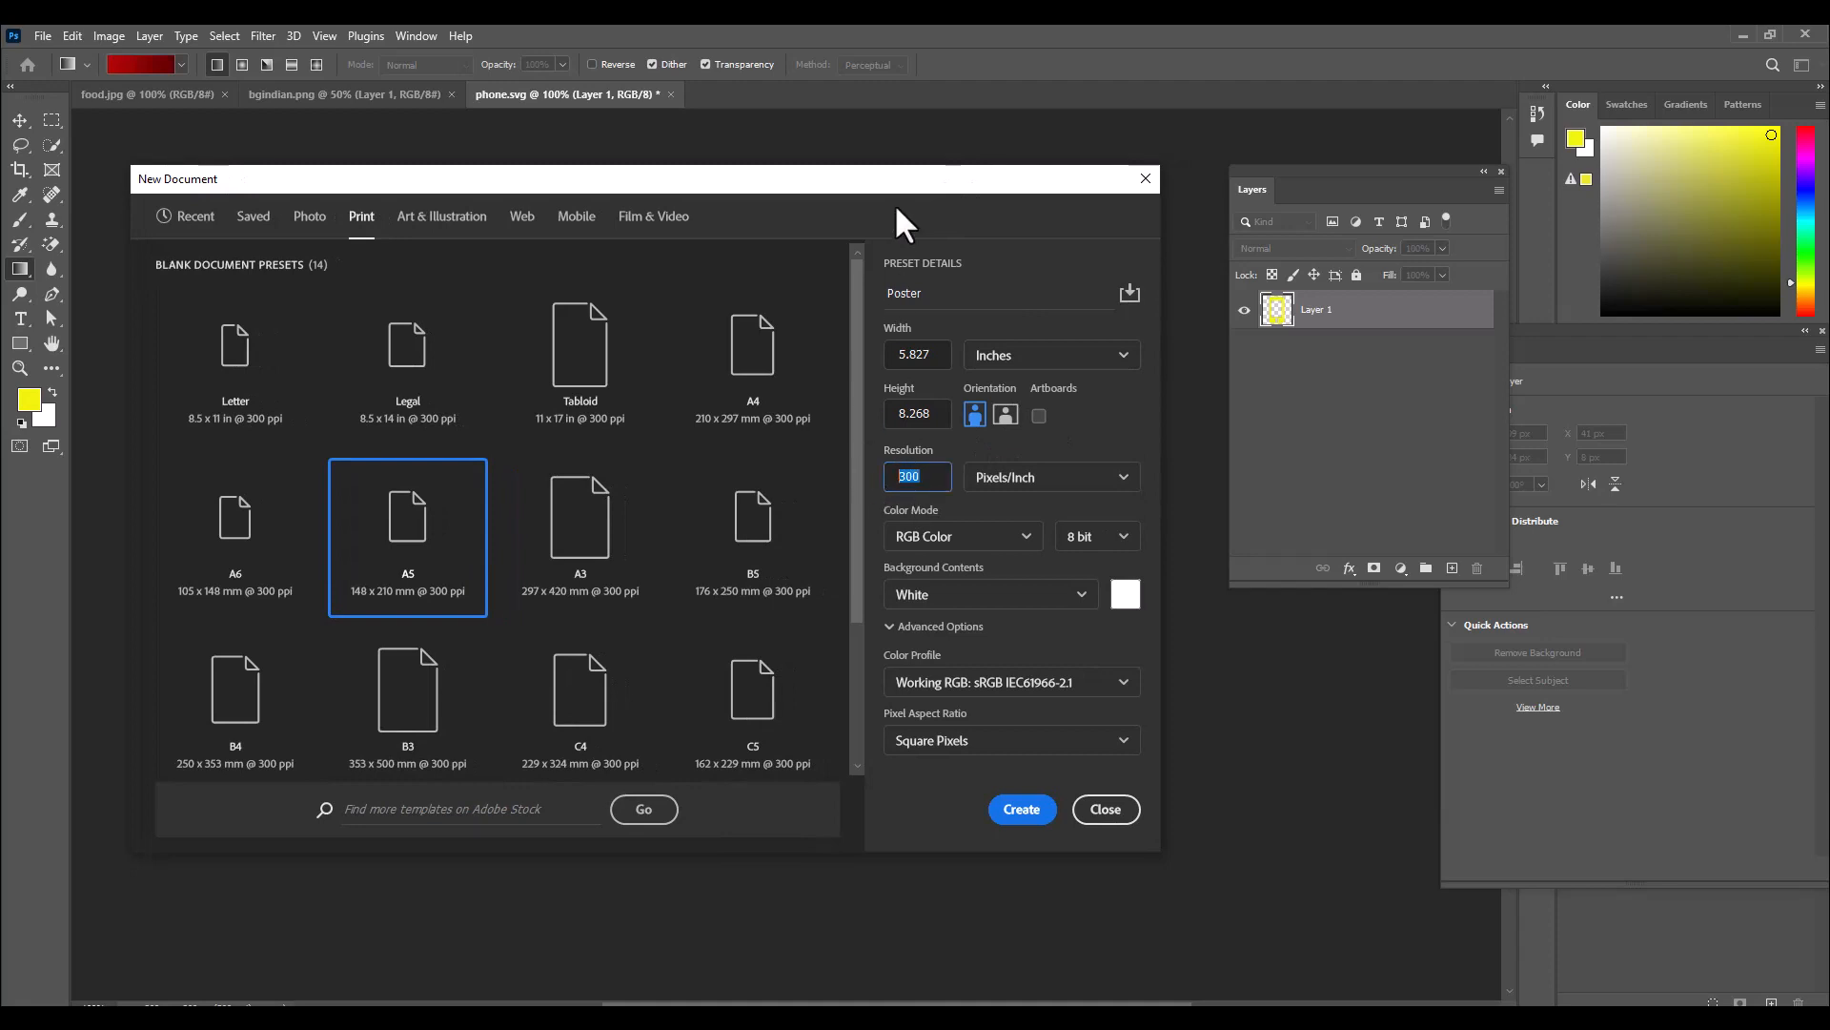
mouse_move(897, 205)
left_mouse_down()
mouse_move(948, 188)
mouse_move(918, 189)
left_mouse_up()
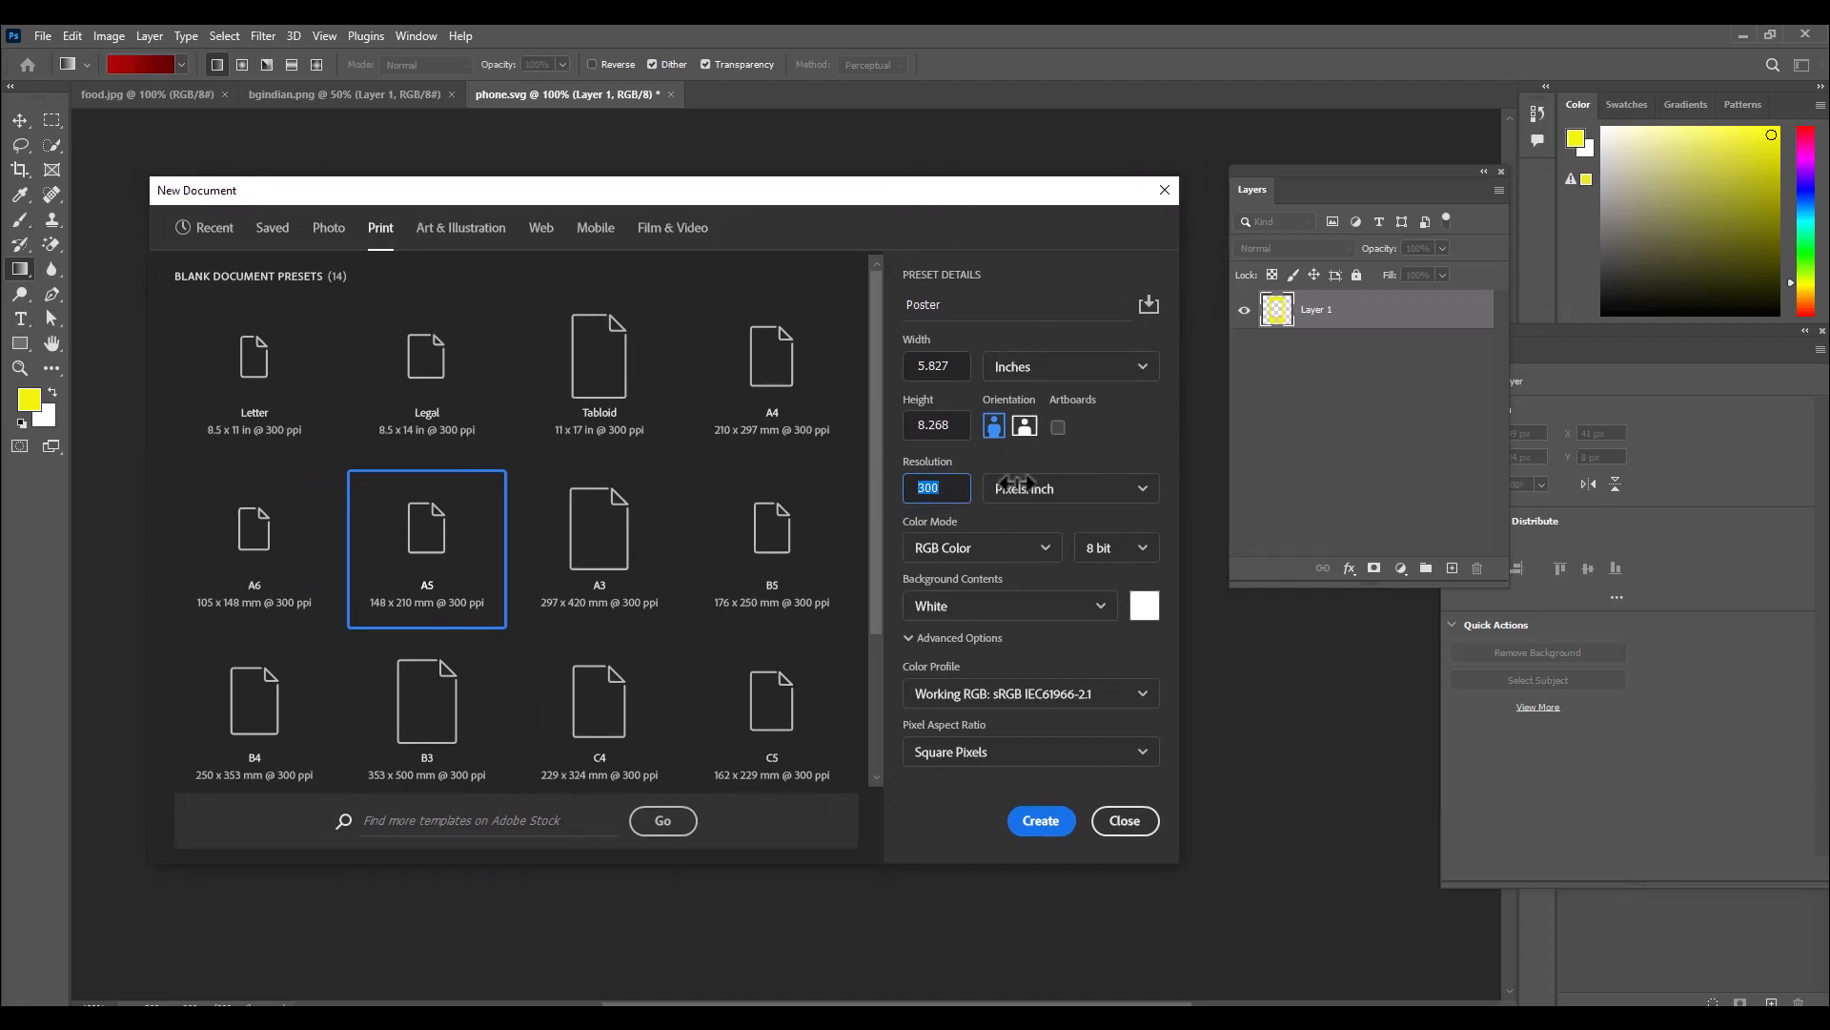
left_click(1039, 821)
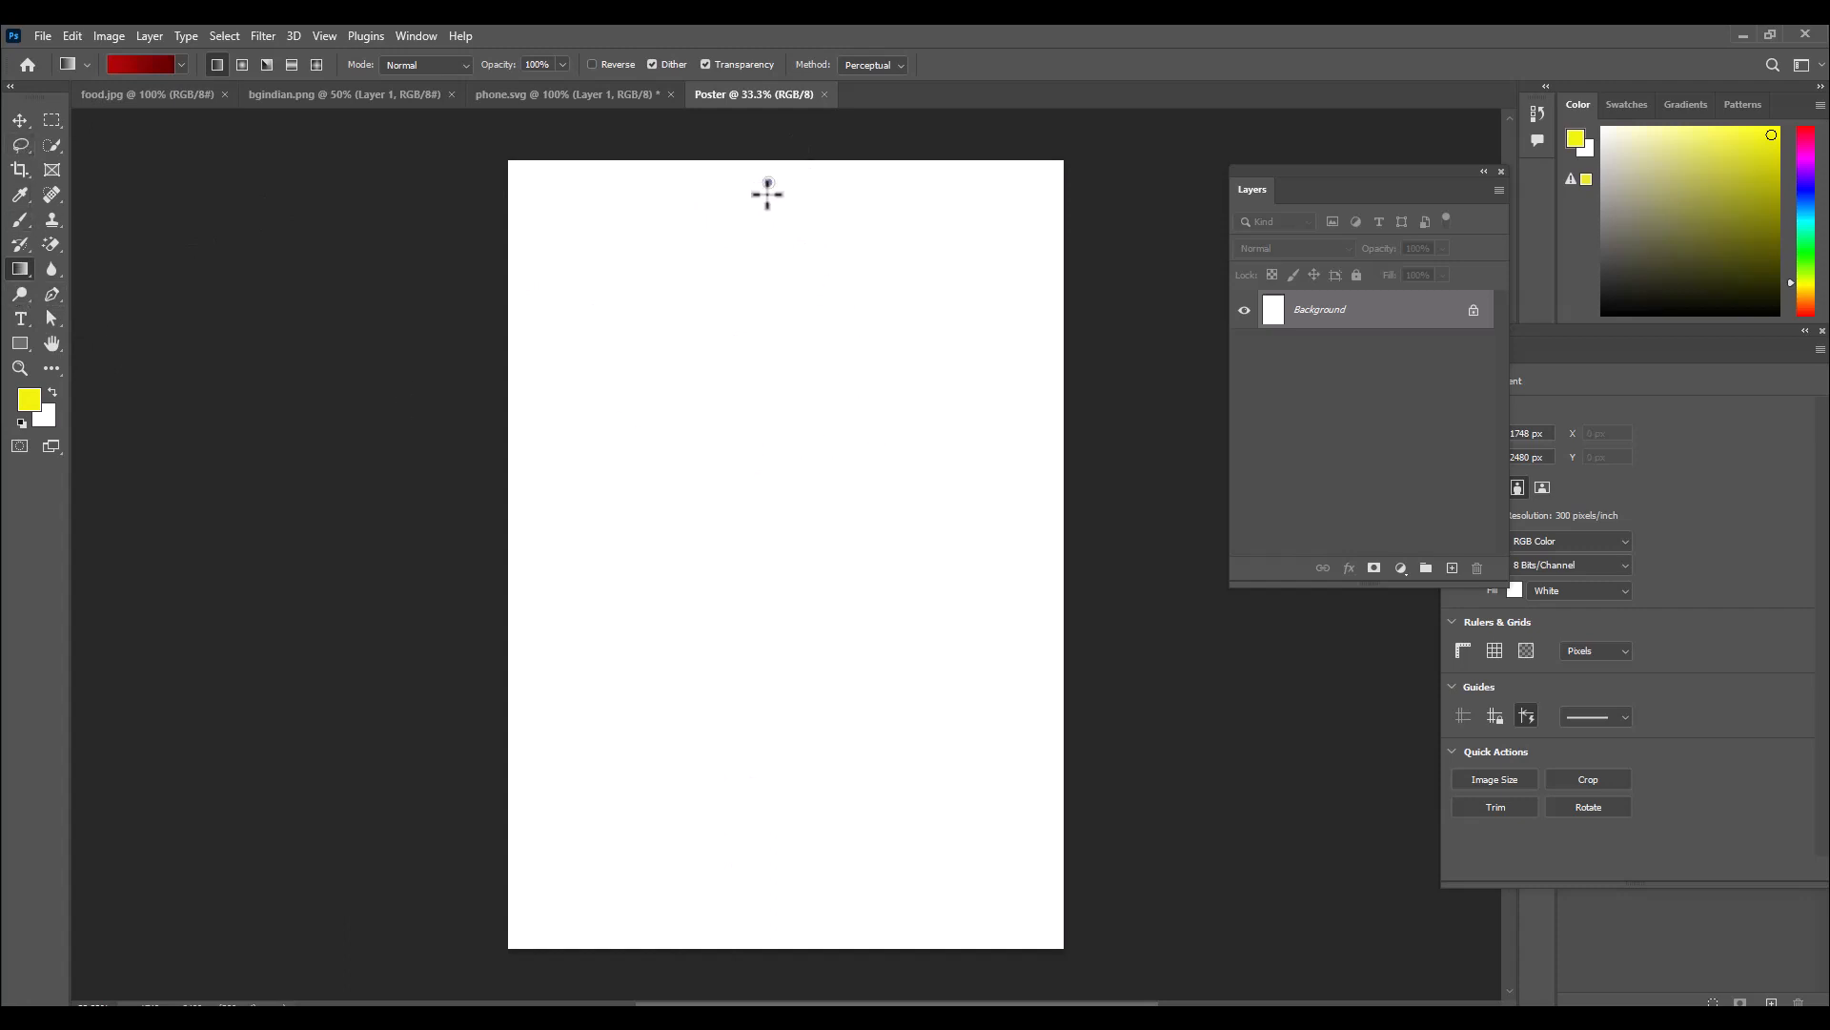
Fill the blank background with a vertical linear gradient from red at the top to dark red at the bottom.
left_click_drag(768, 181, 772, 978)
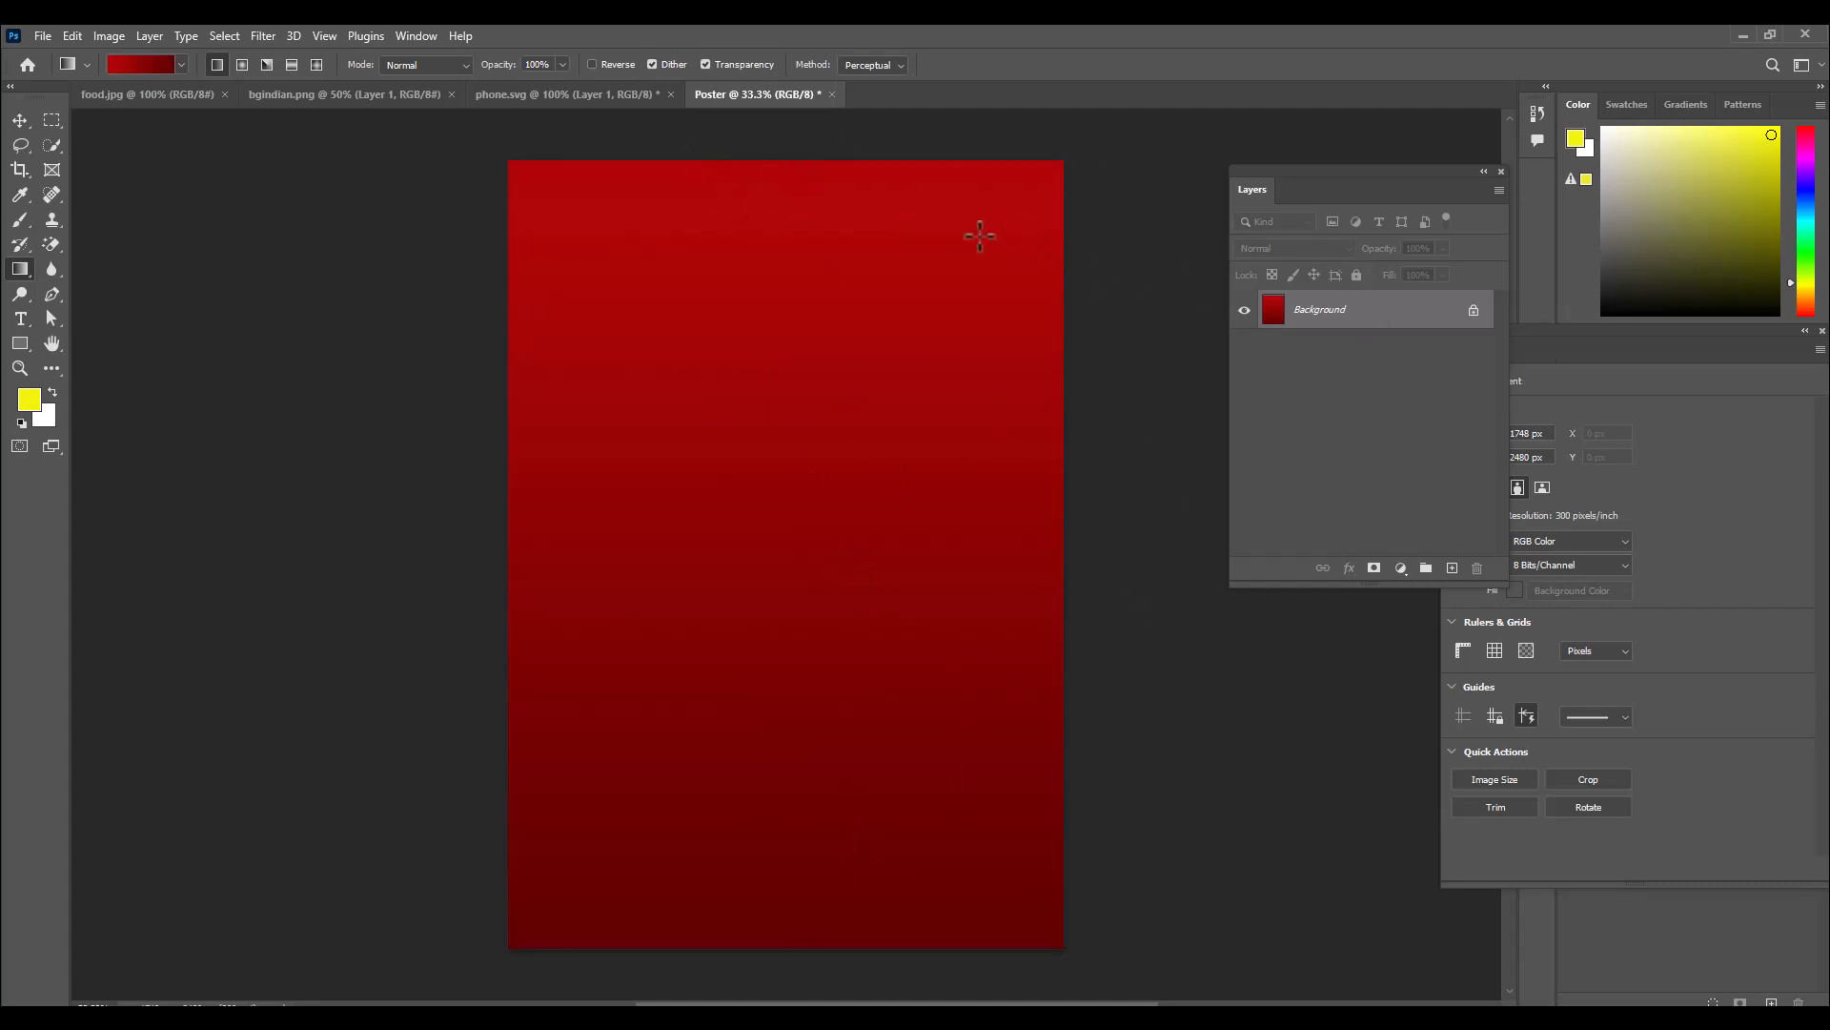
Draw a circle about 1836 px across, overhanging the poster's upper-left corner, and fill it with white.
key("ctrl+minus")
key("ctrl+minus")
key("ctrl+plus")
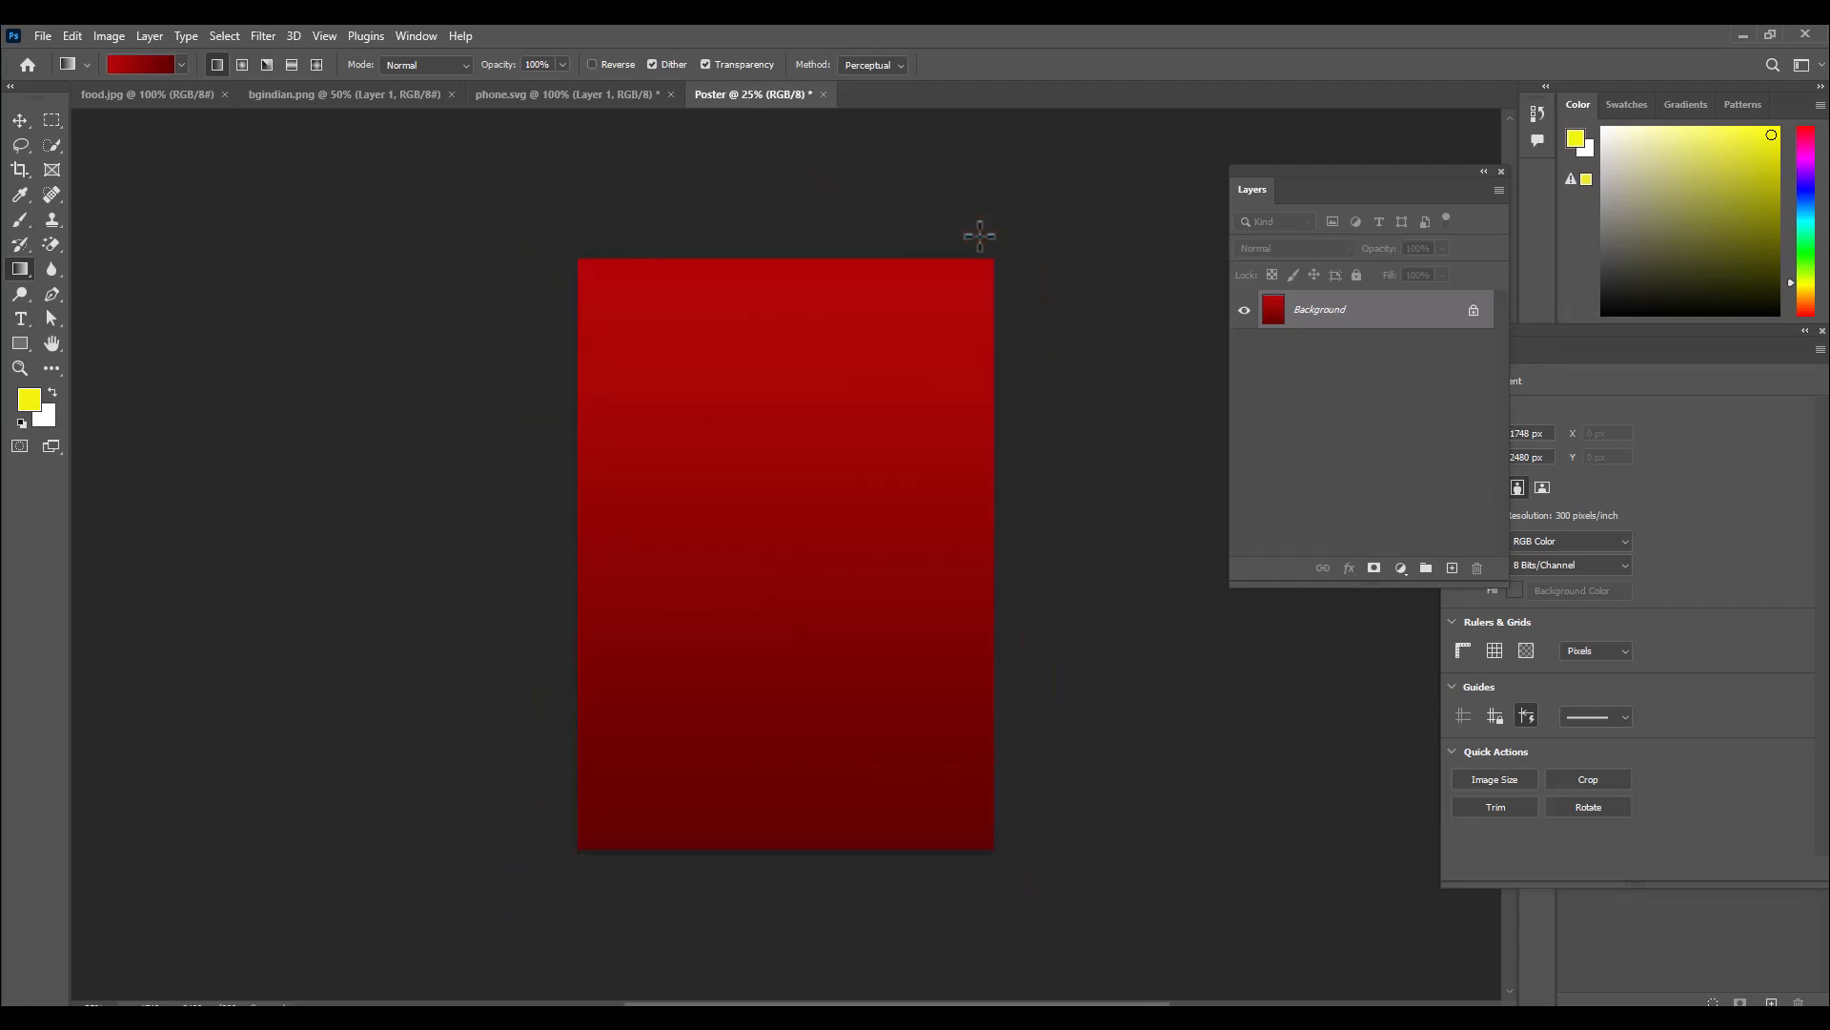
left_click(20, 343)
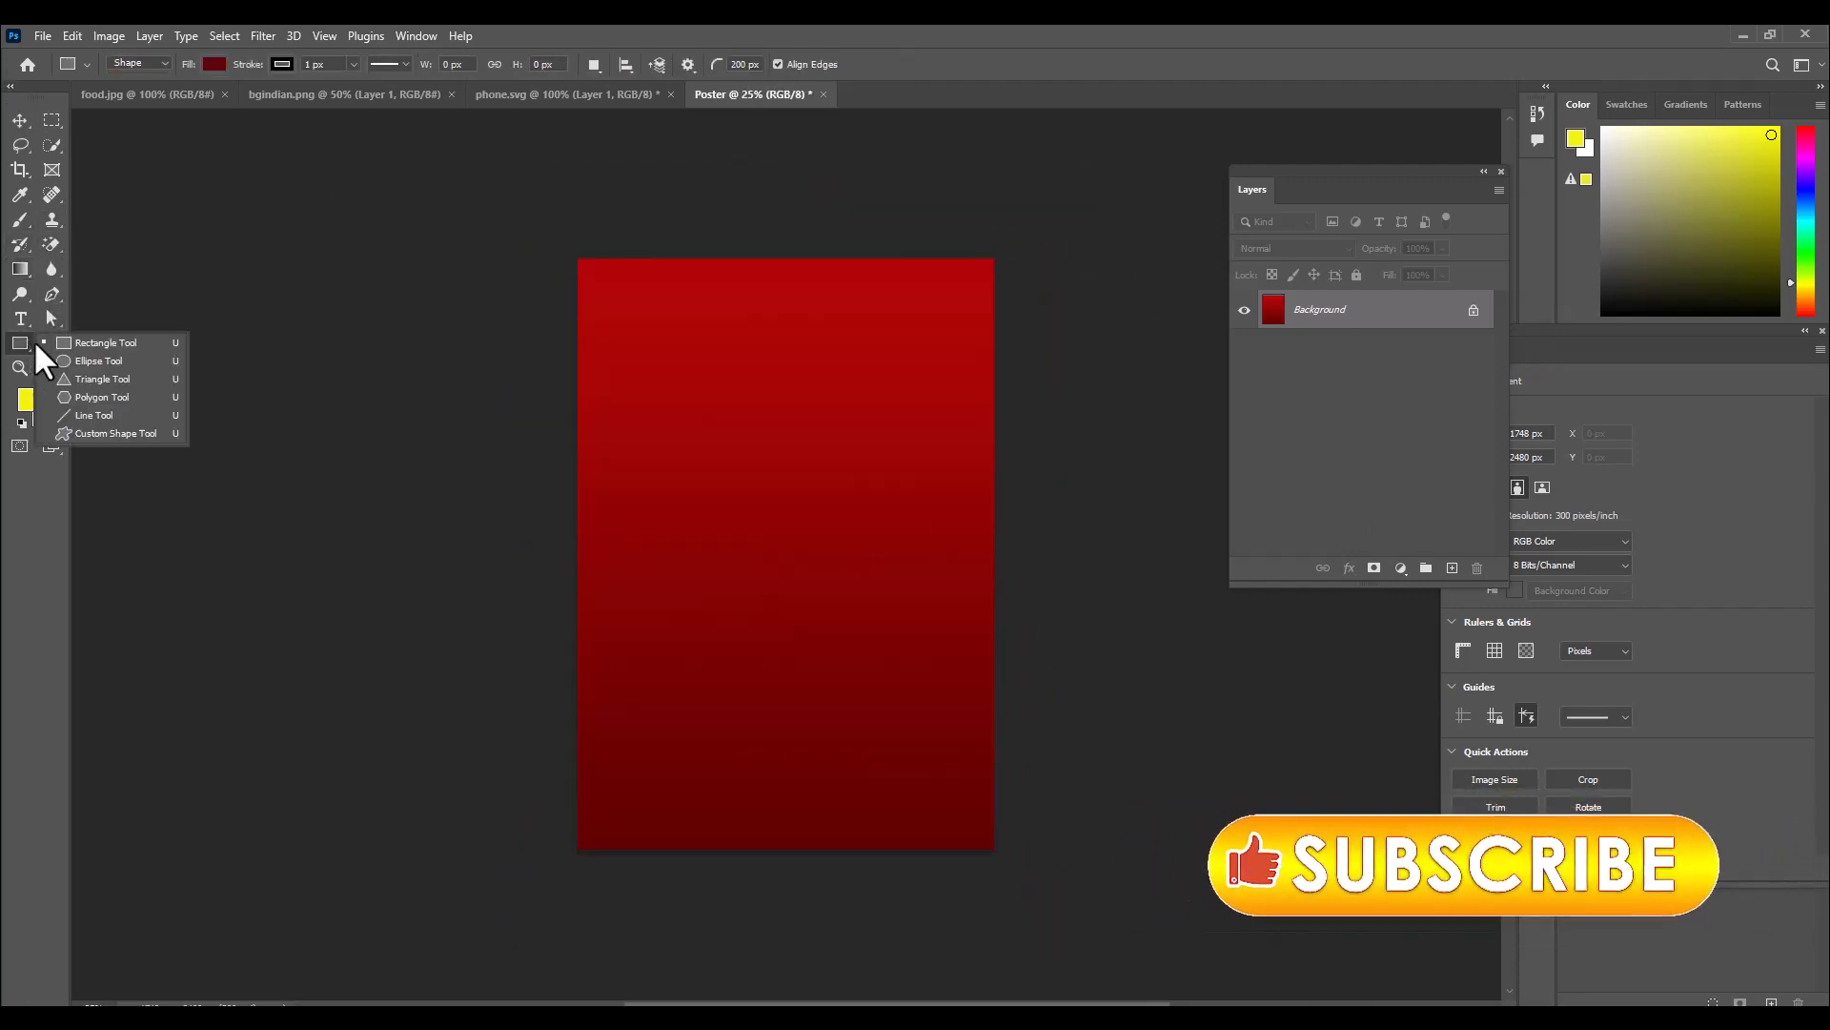
left_click(99, 360)
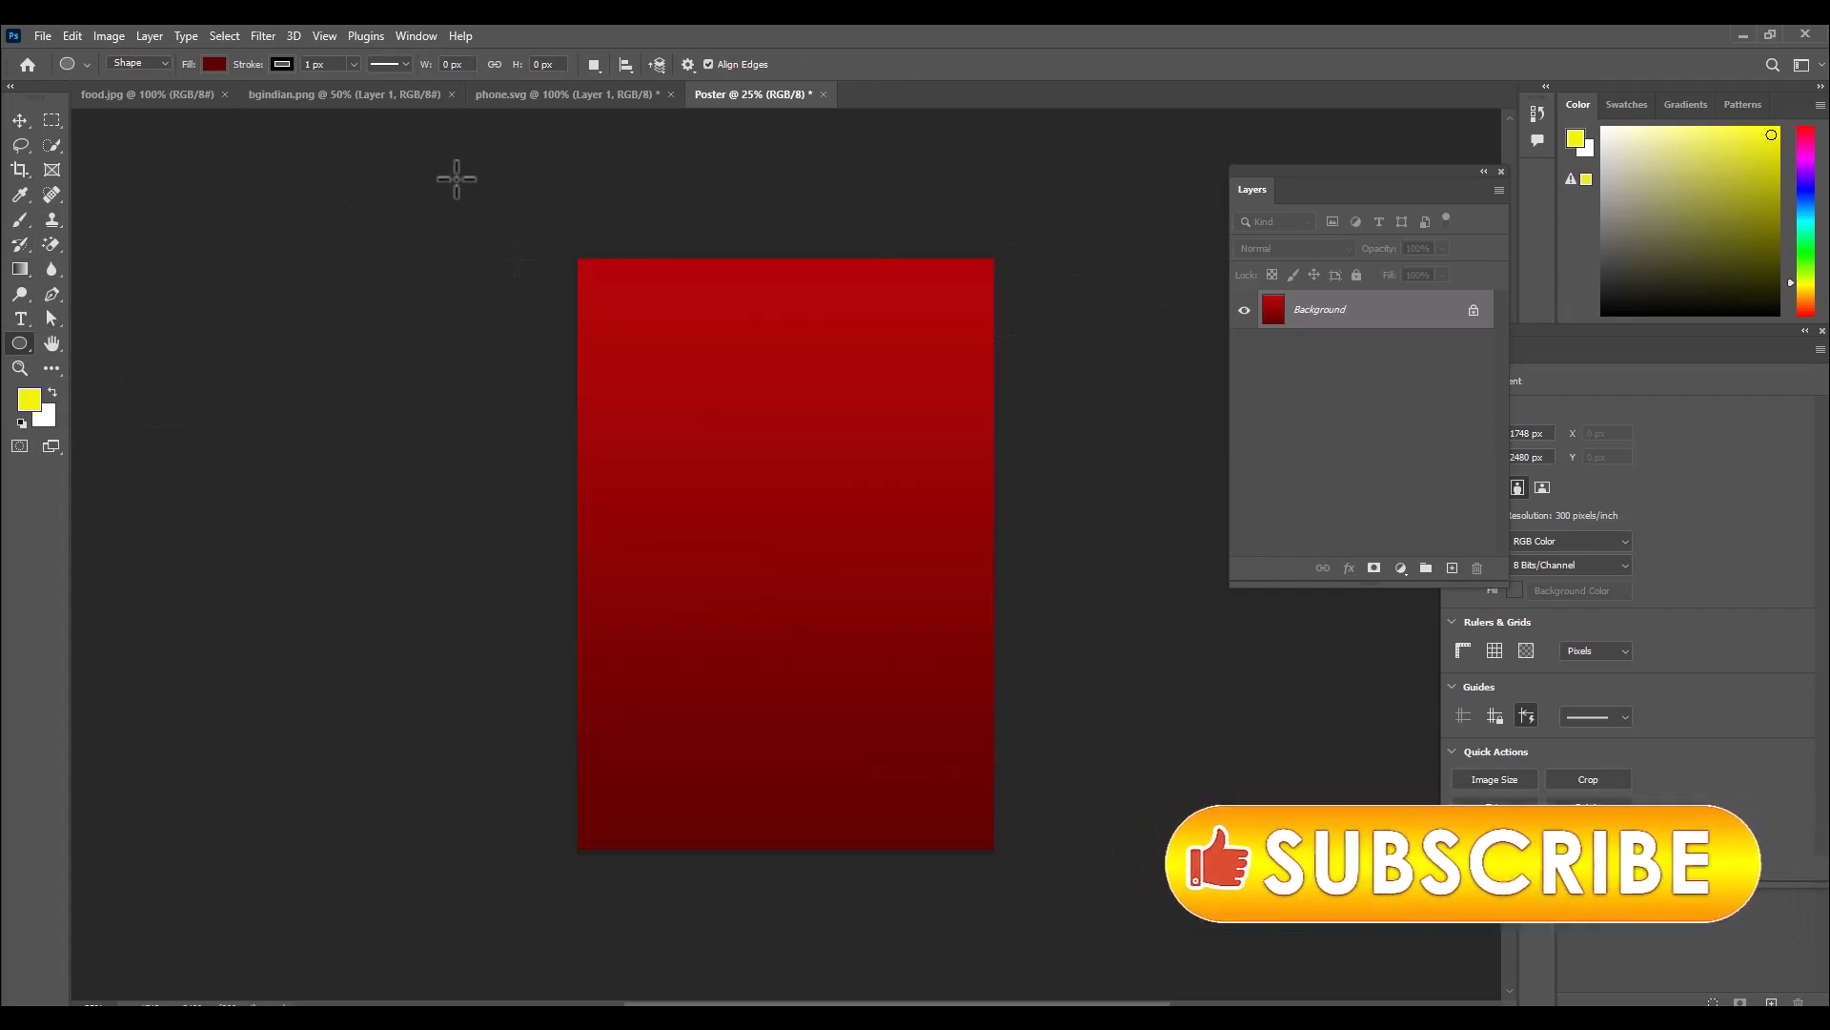
left_click_drag(459, 172, 891, 626)
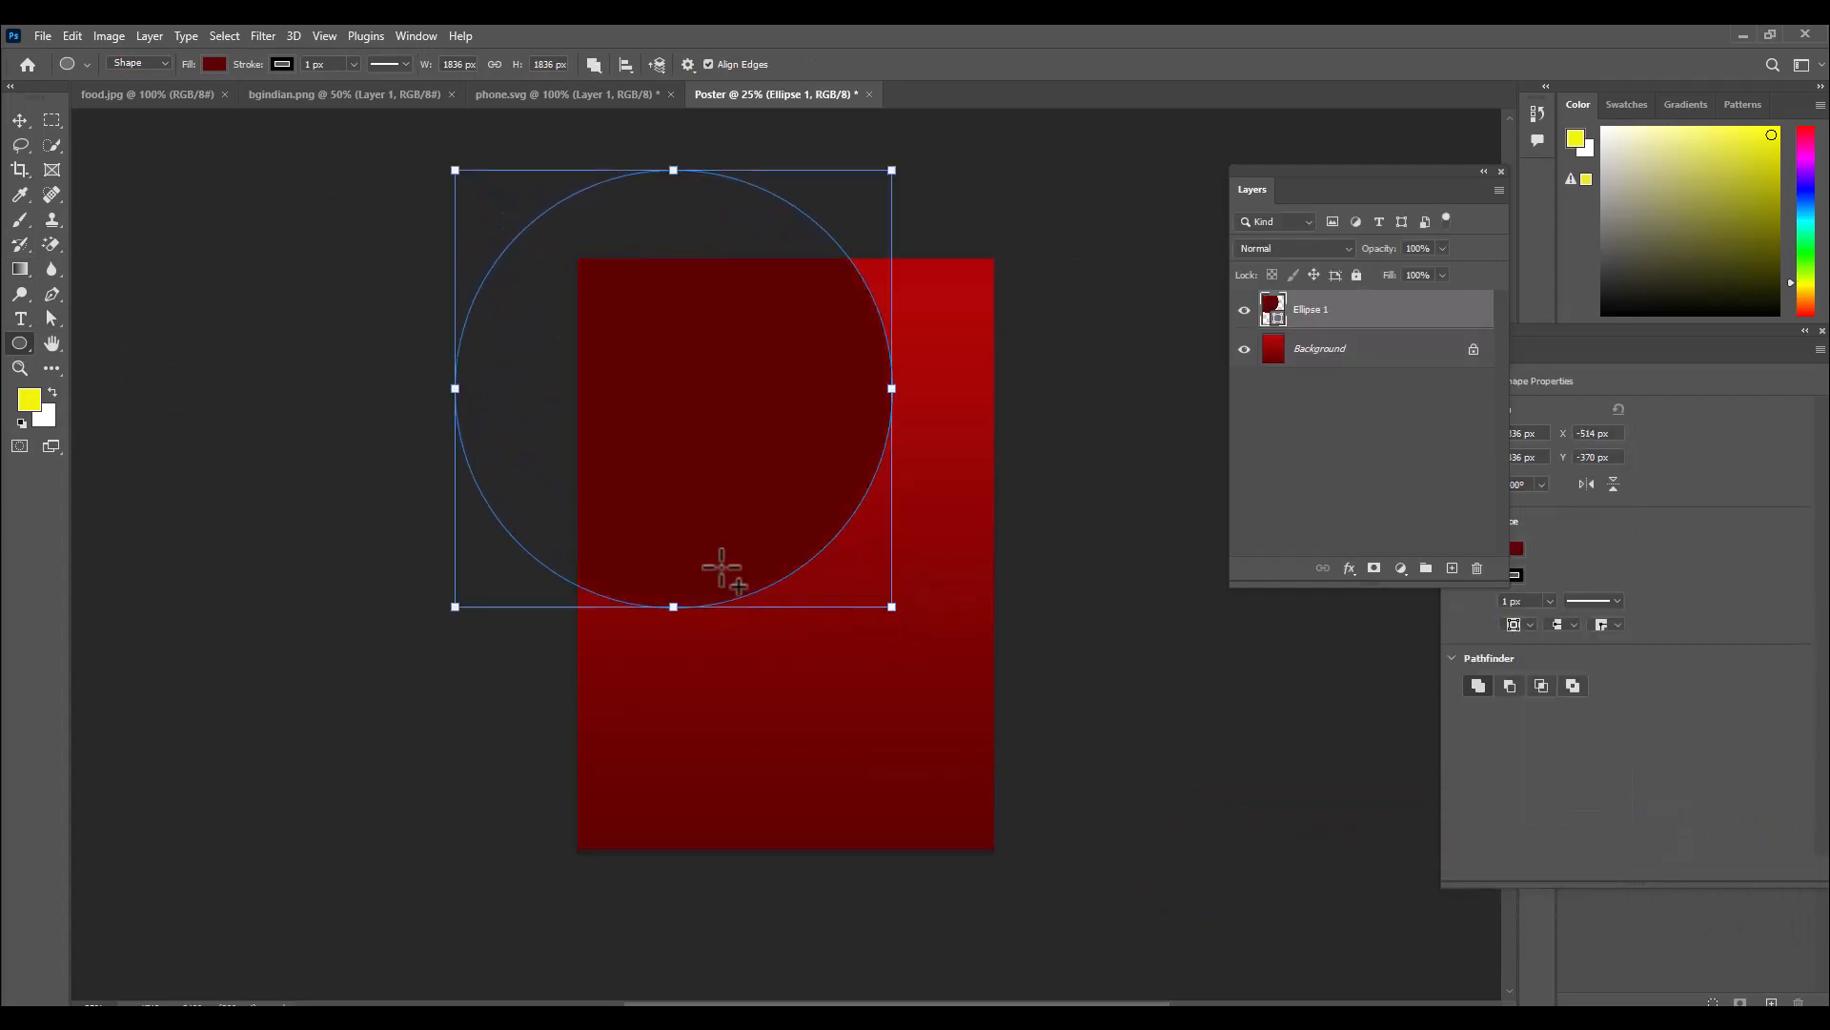
left_click(216, 64)
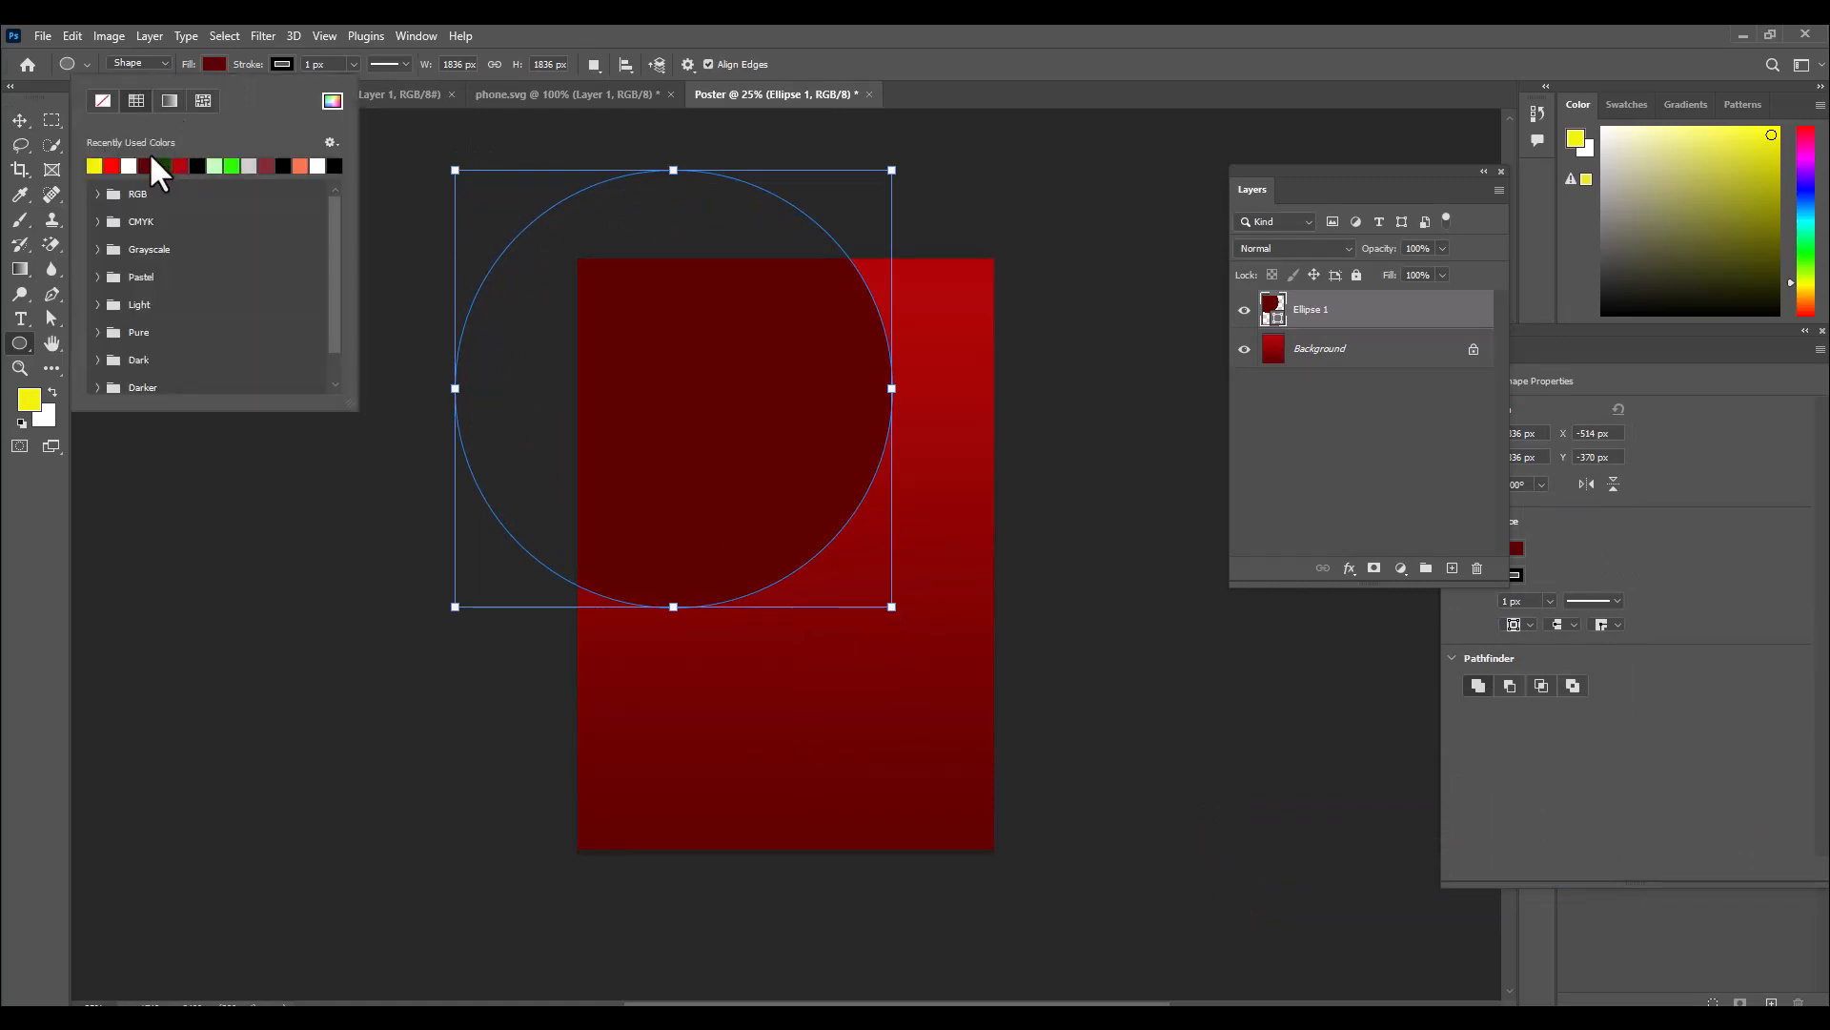
left_click(129, 166)
left_click(843, 33)
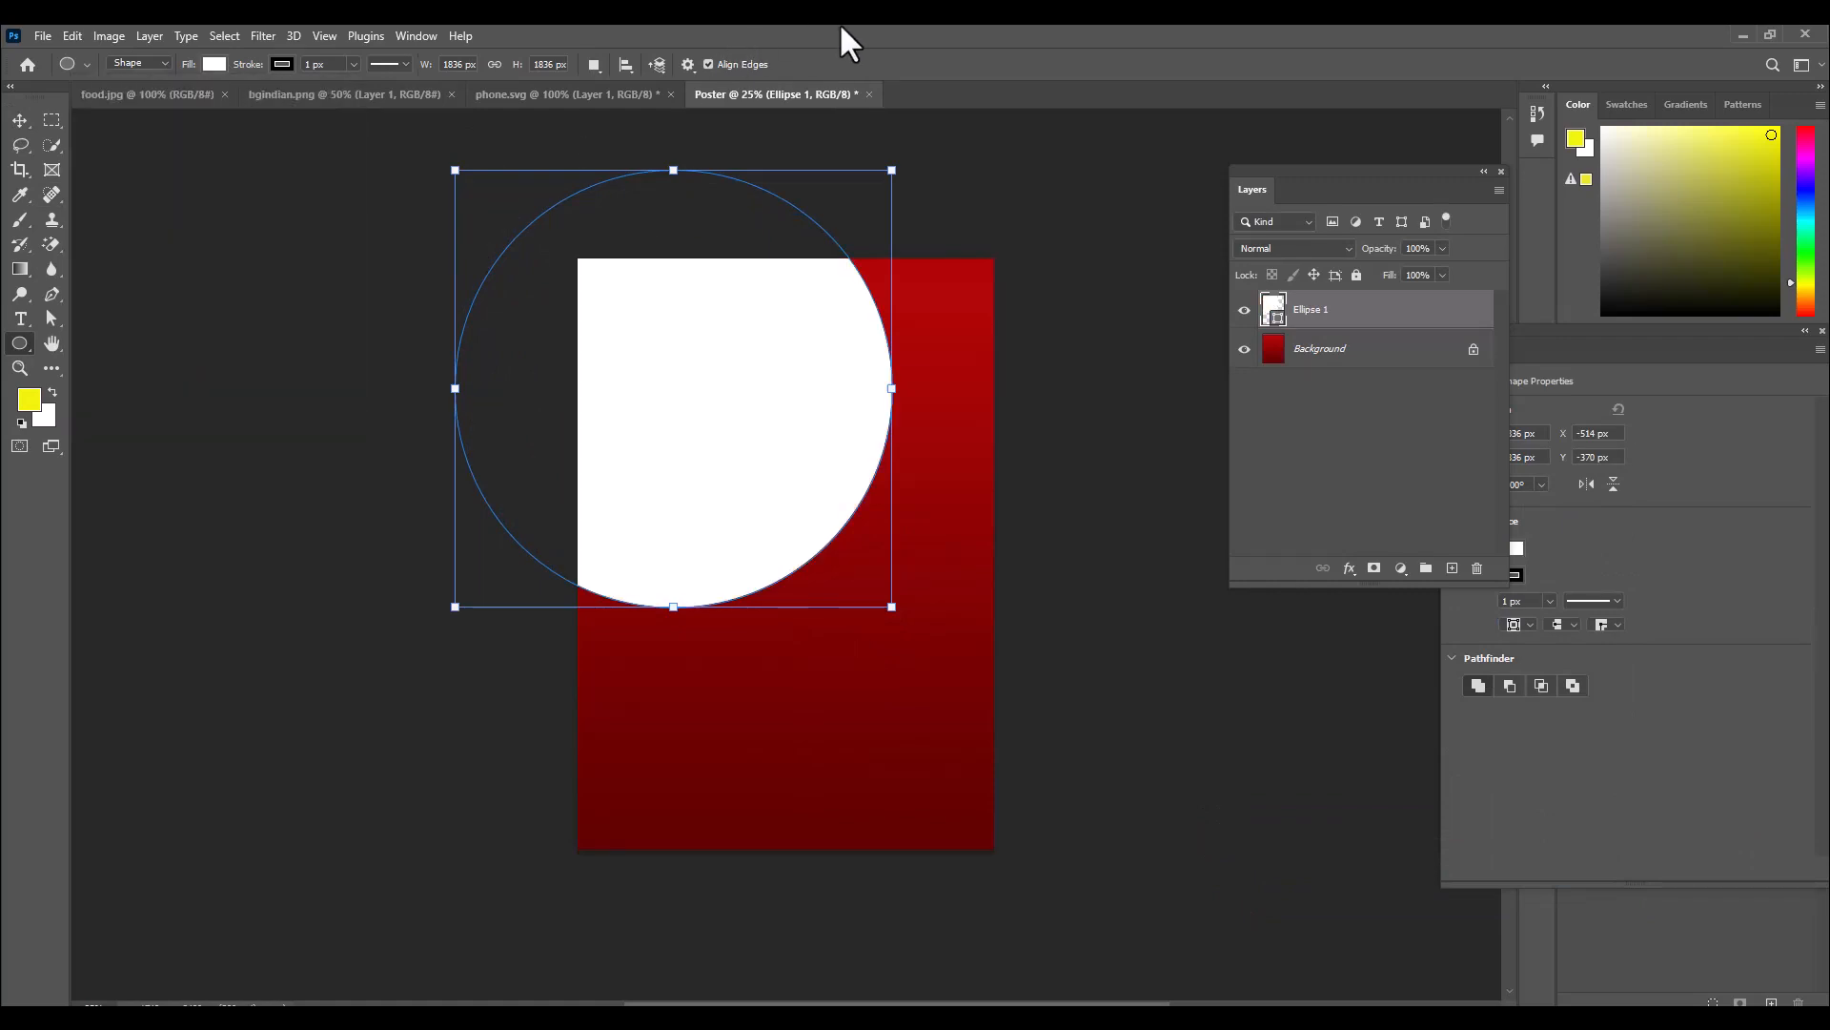
Copy the picture from food.jpg into the Poster document, placing it over the white circle.
left_click(19, 121)
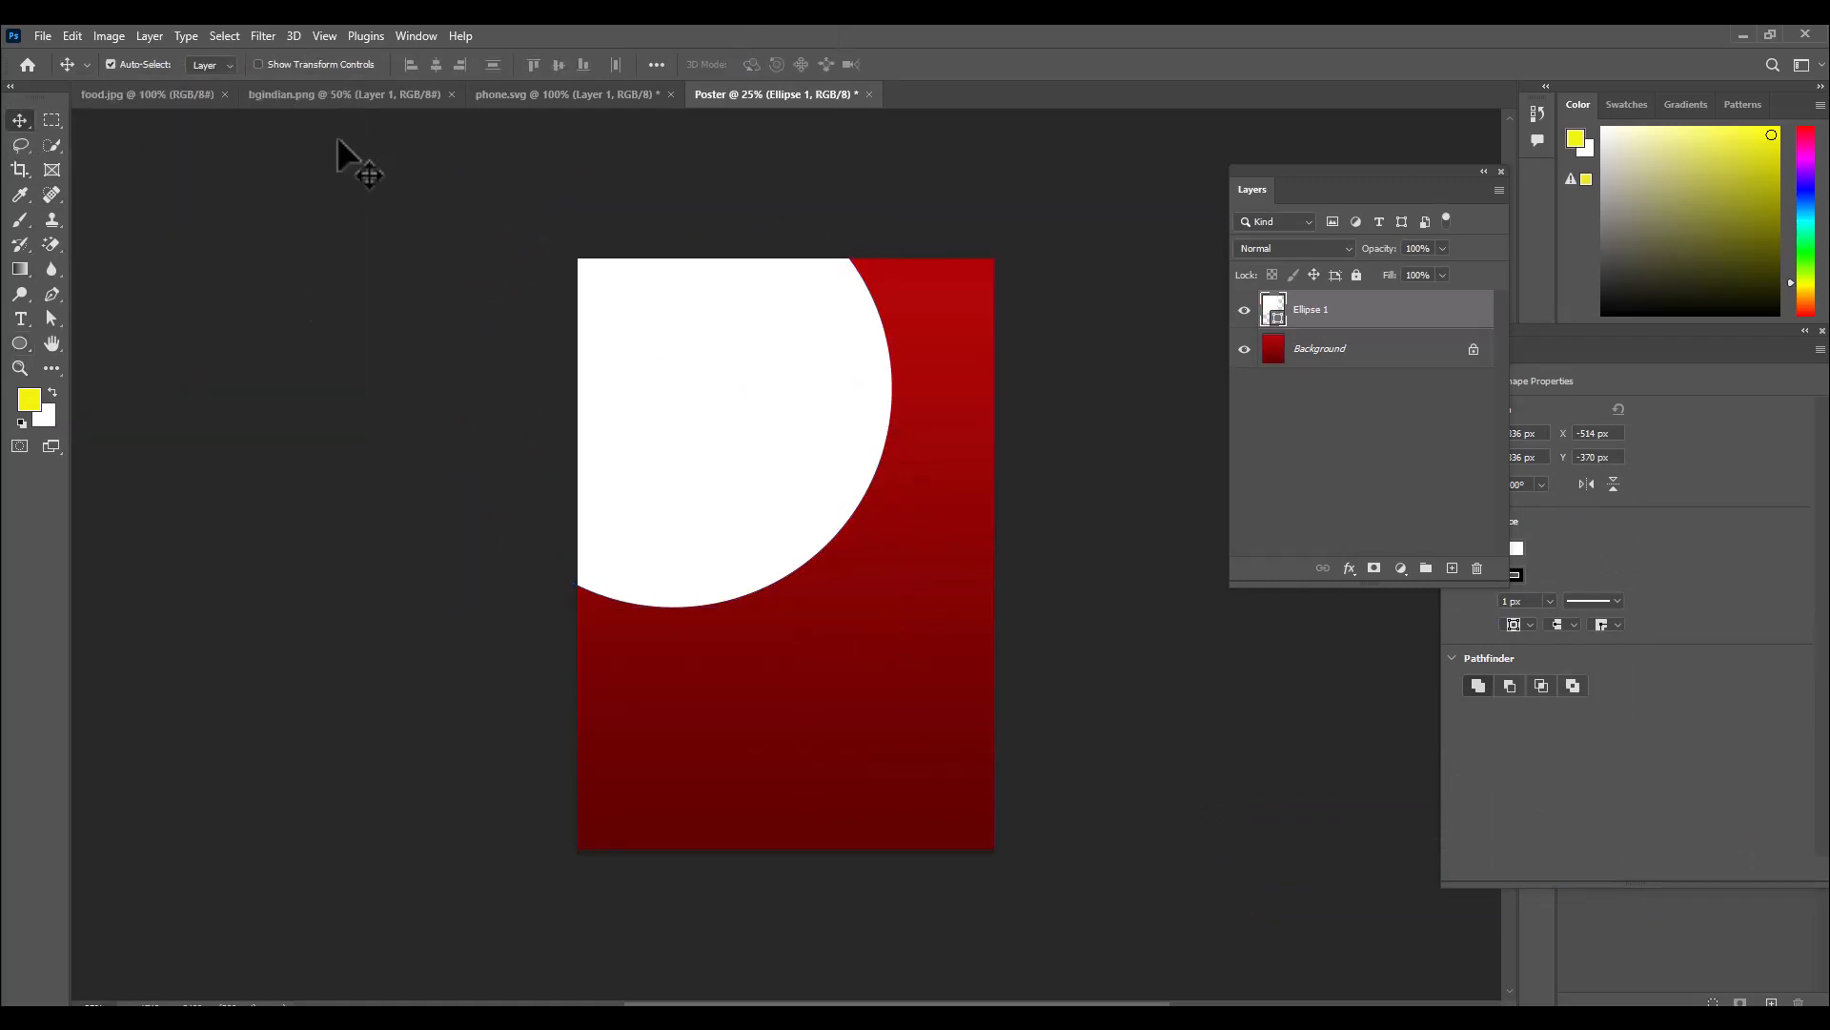
left_click(130, 97)
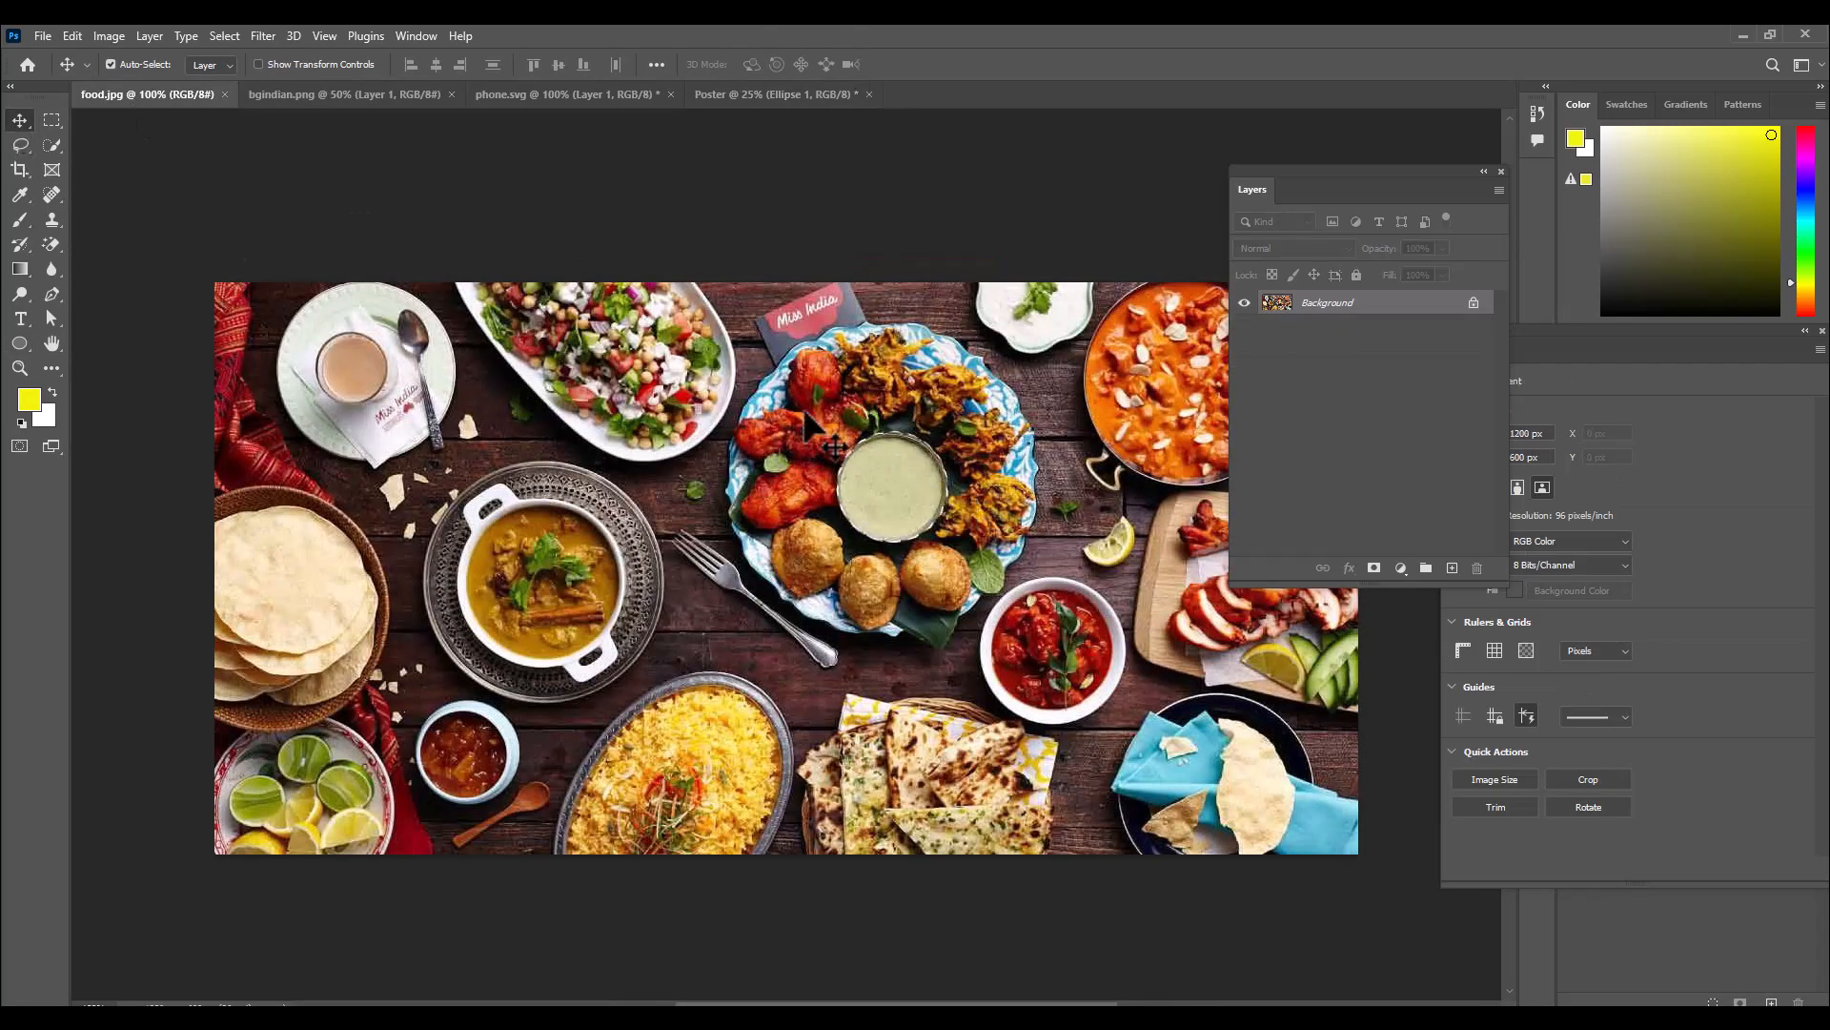
left_click_drag(805, 412, 712, 412)
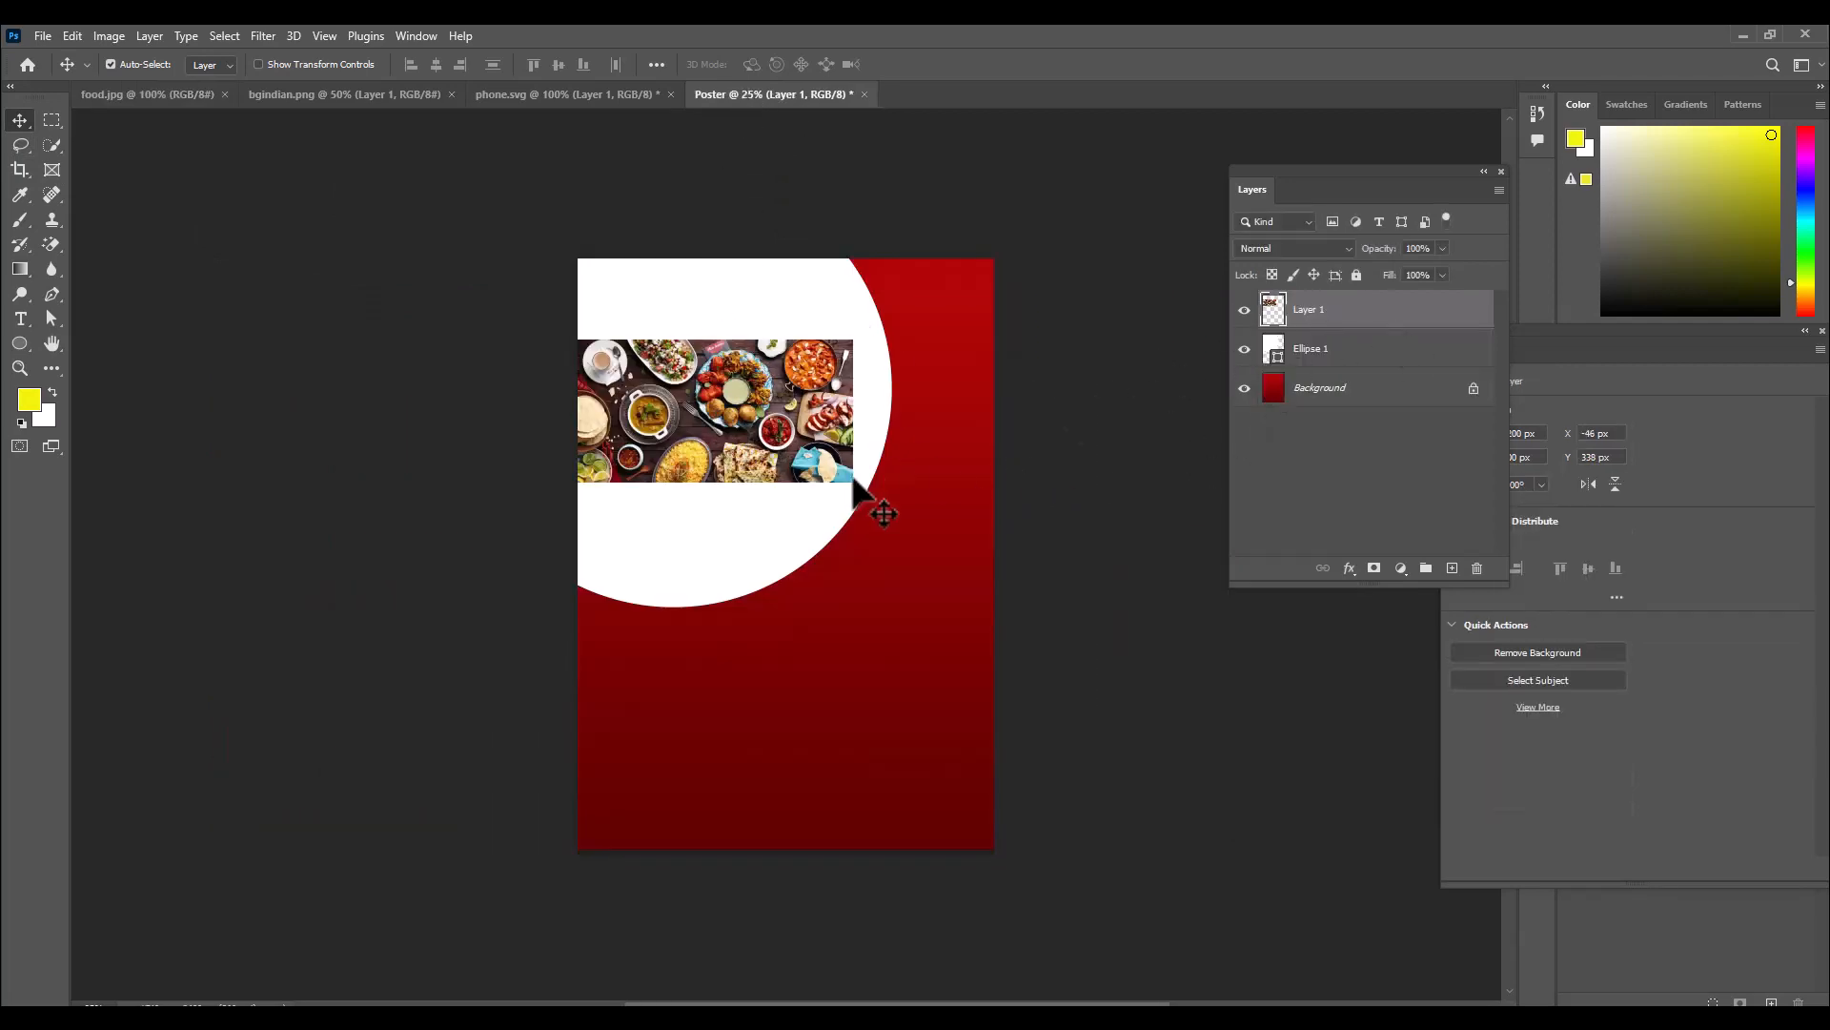
Enlarge the food picture to about 337% so it covers the circle, and clip it to the ellipse layer beneath.
key("ctrl+t")
left_click_drag(851, 338, 1191, 168)
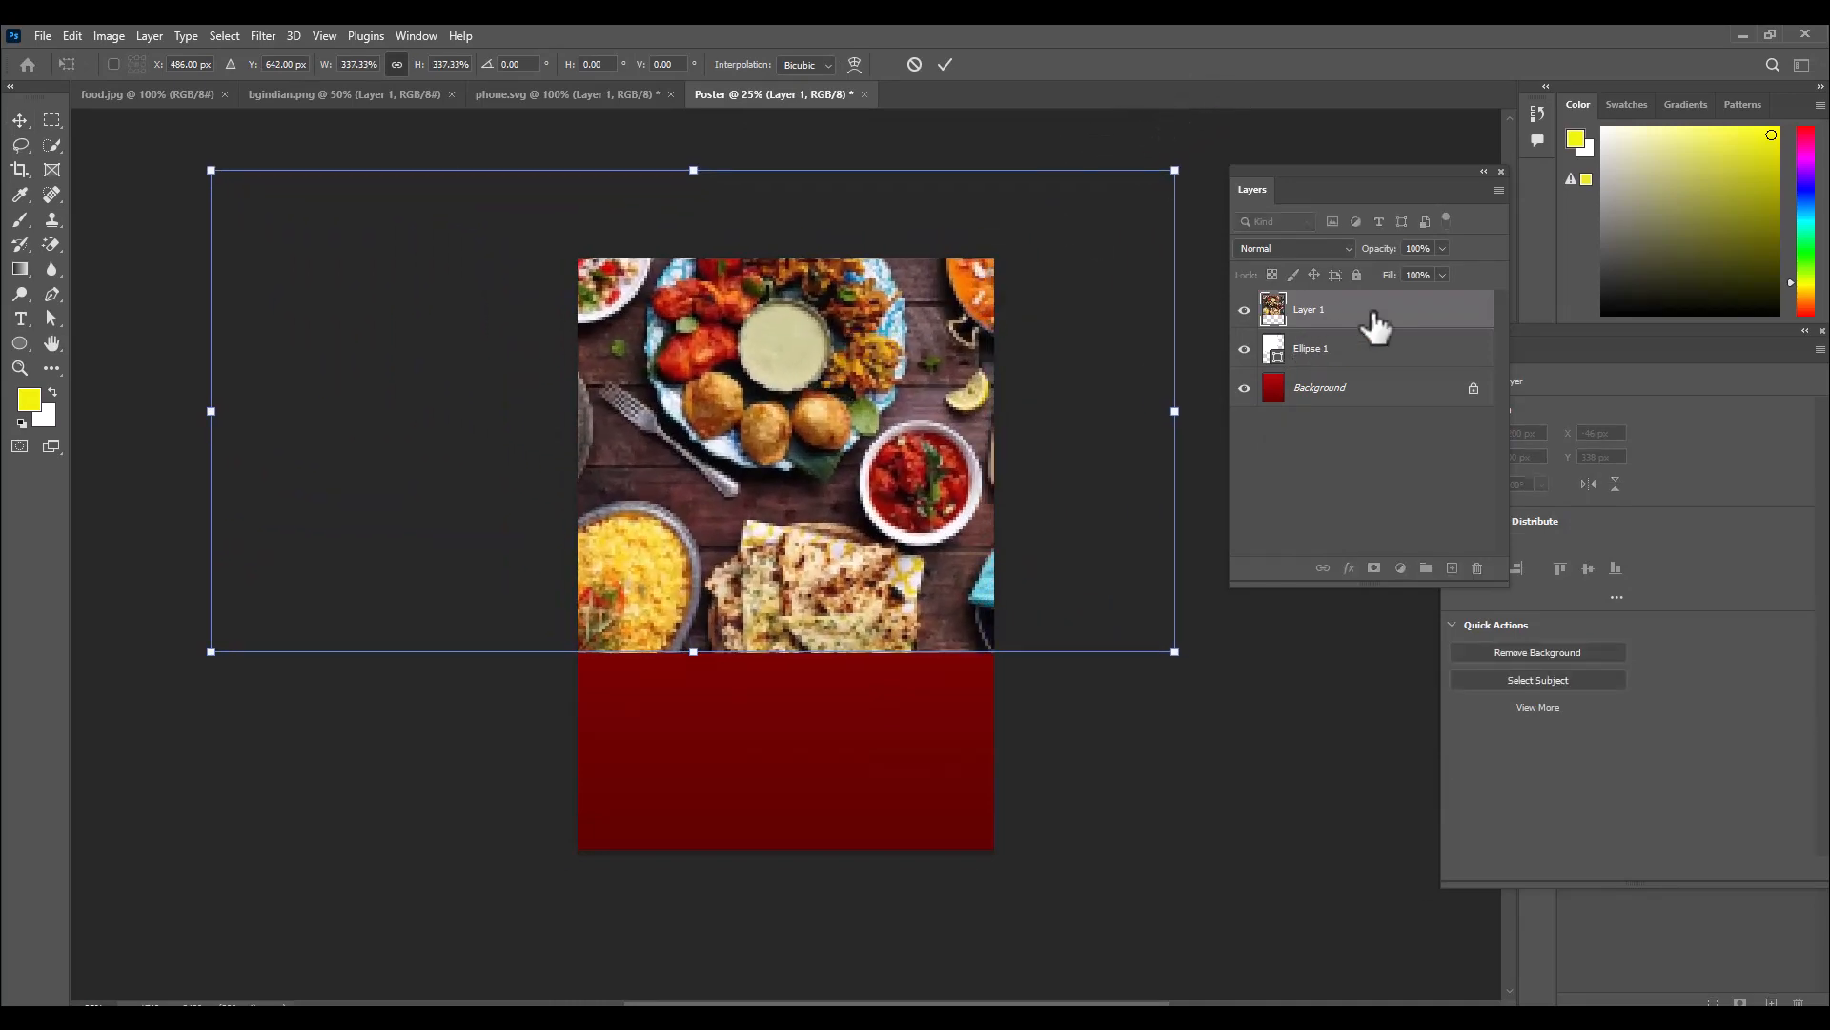
key("Return")
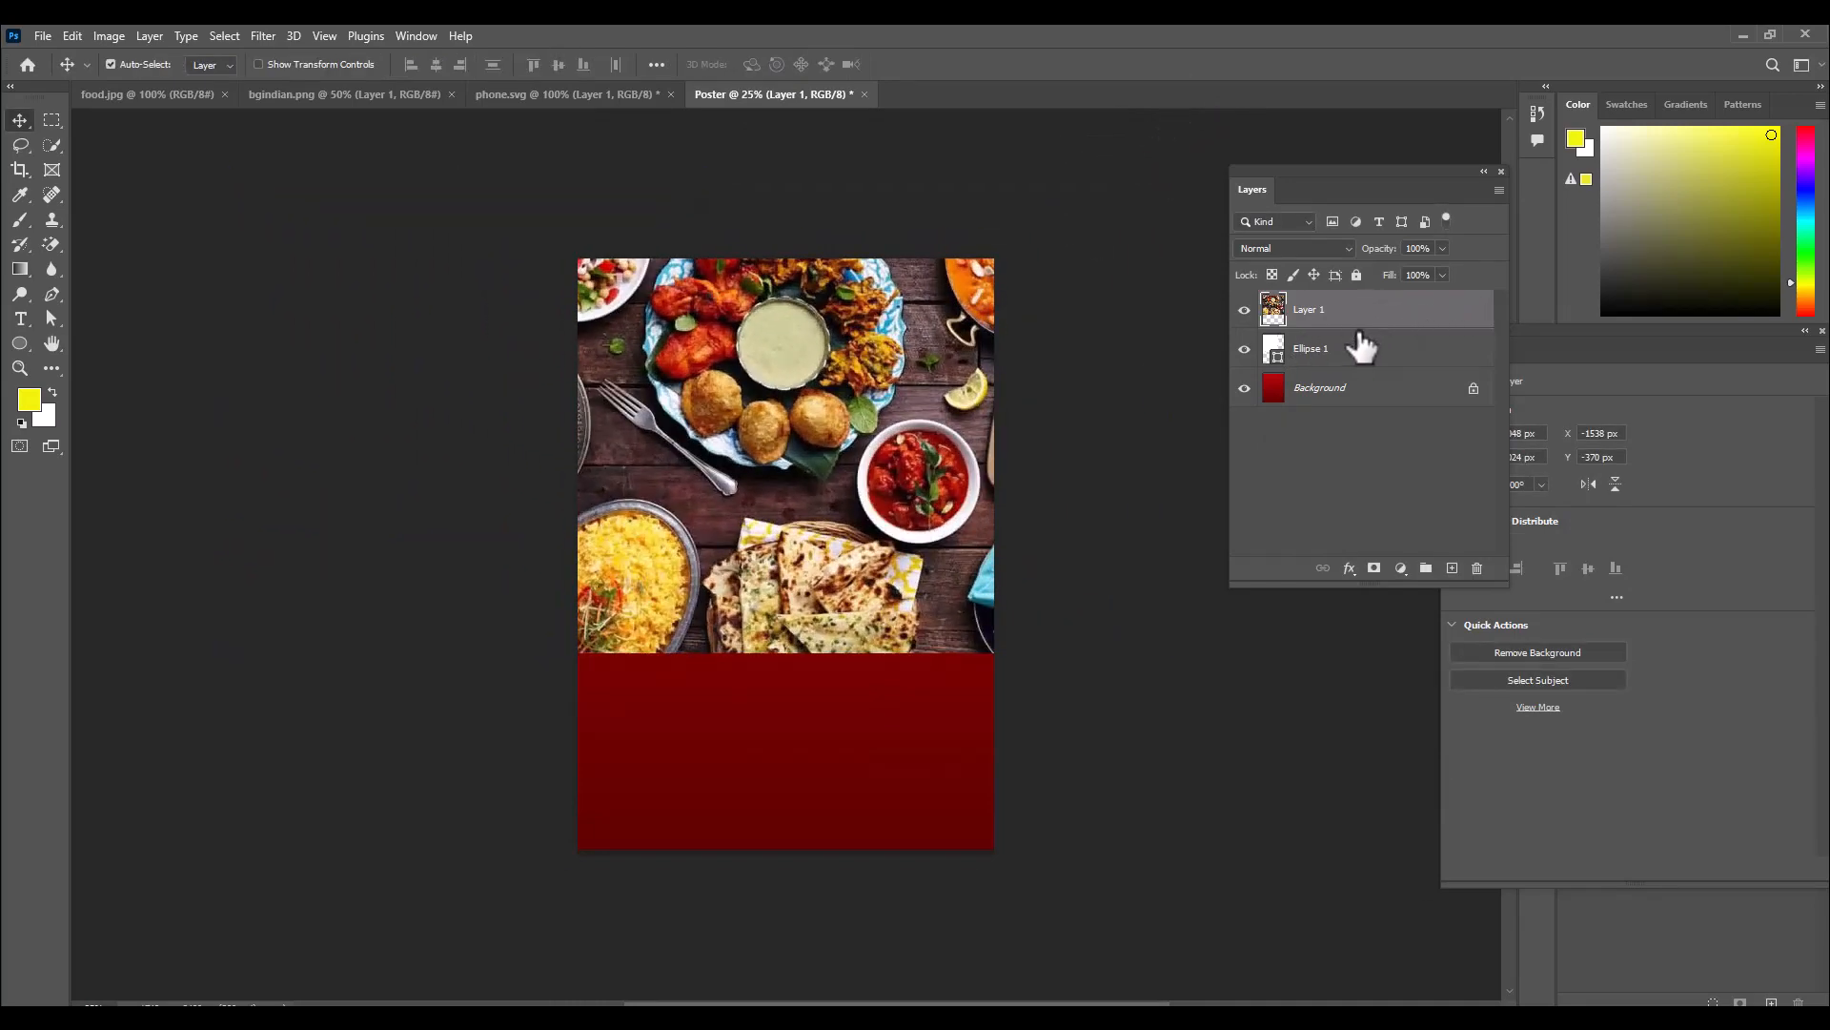
left_click(1366, 320, "alt")
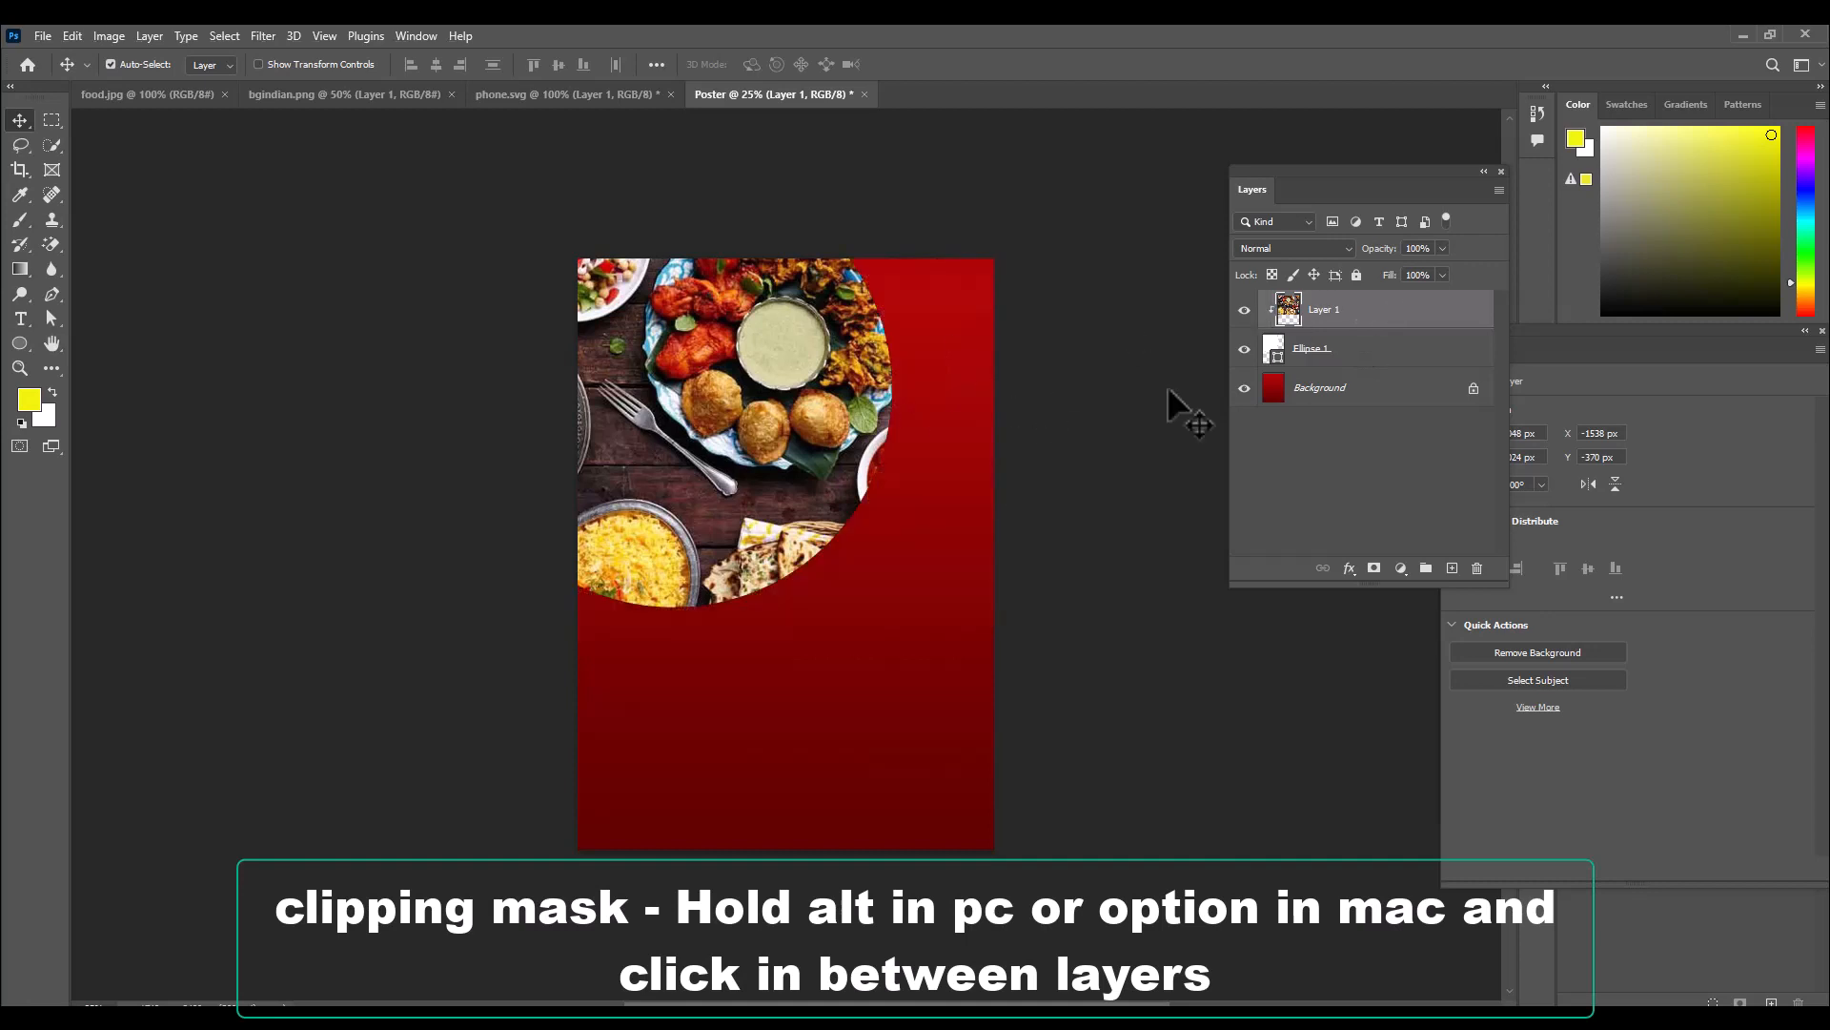
Scale the clipped food picture down to about 92.5% and reposition it so the blue-rimmed platter sits inside the circle.
key("ctrl+t")
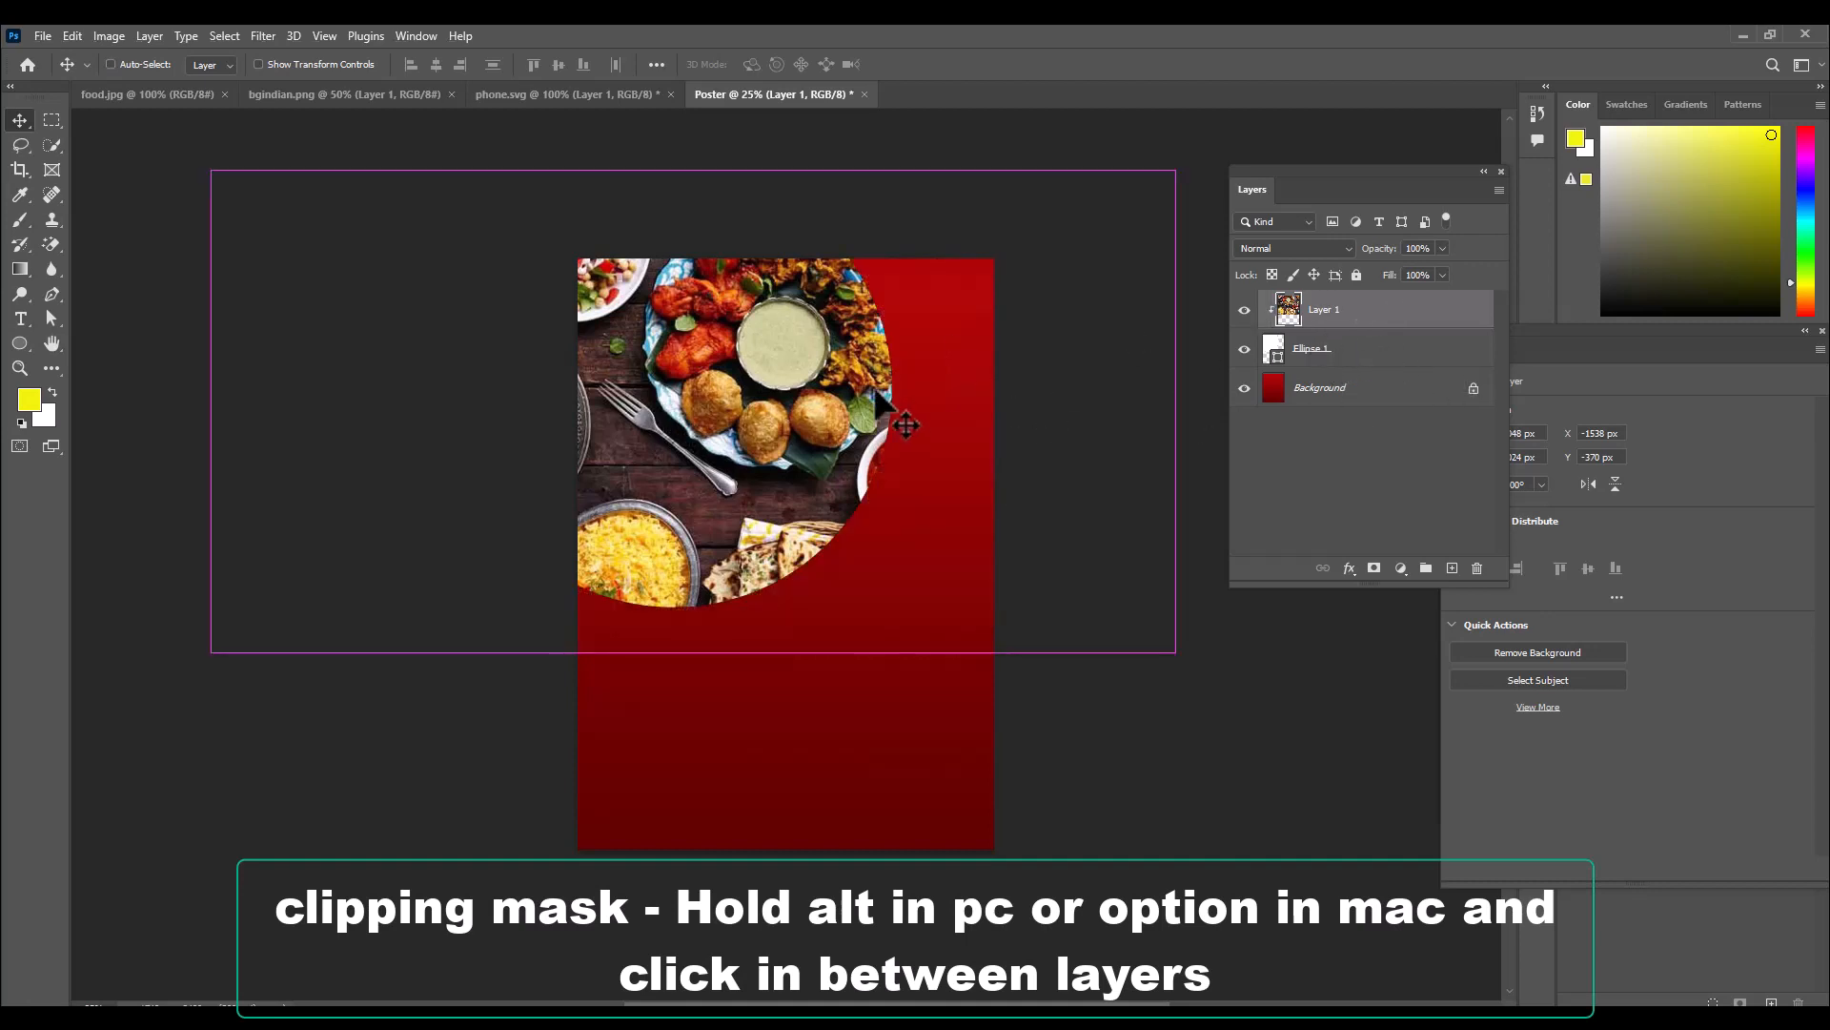
left_click_drag(844, 353, 832, 353)
left_click_drag(837, 288, 818, 341)
left_click_drag(1145, 223, 1105, 243)
left_click_drag(804, 364, 812, 360)
left_click_drag(1116, 232, 1122, 229)
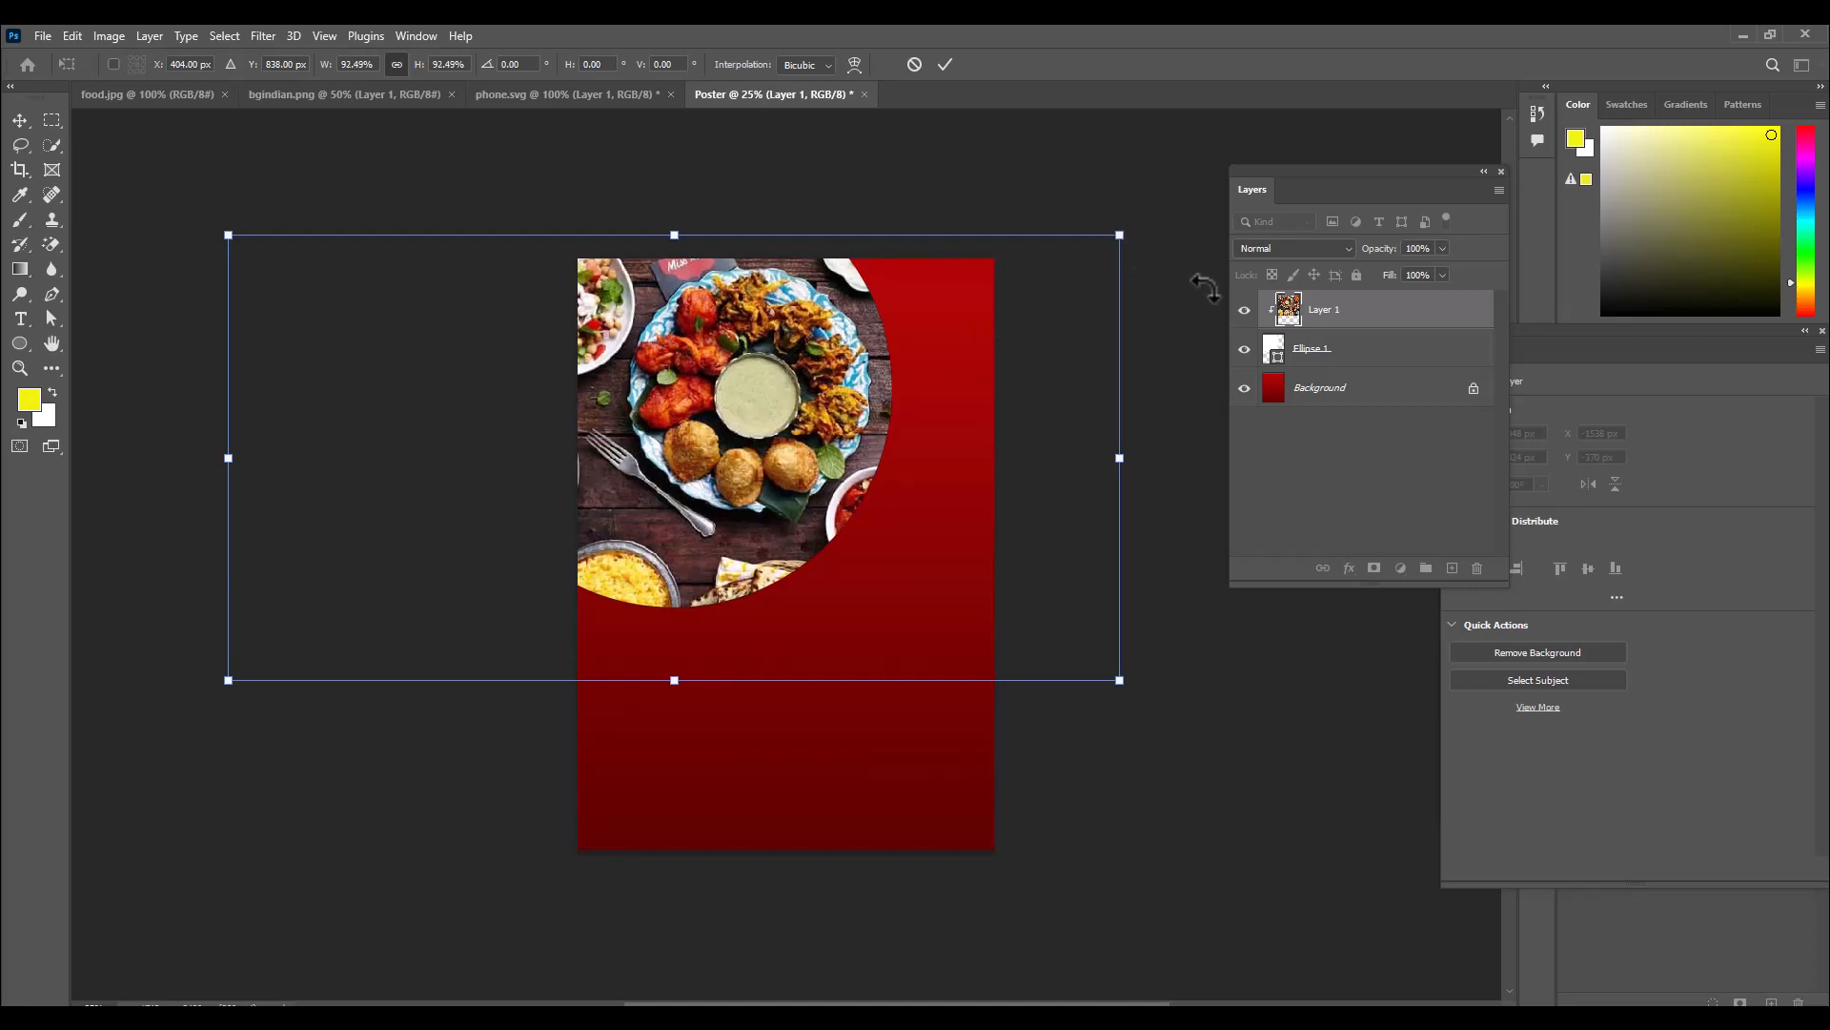
key("Return")
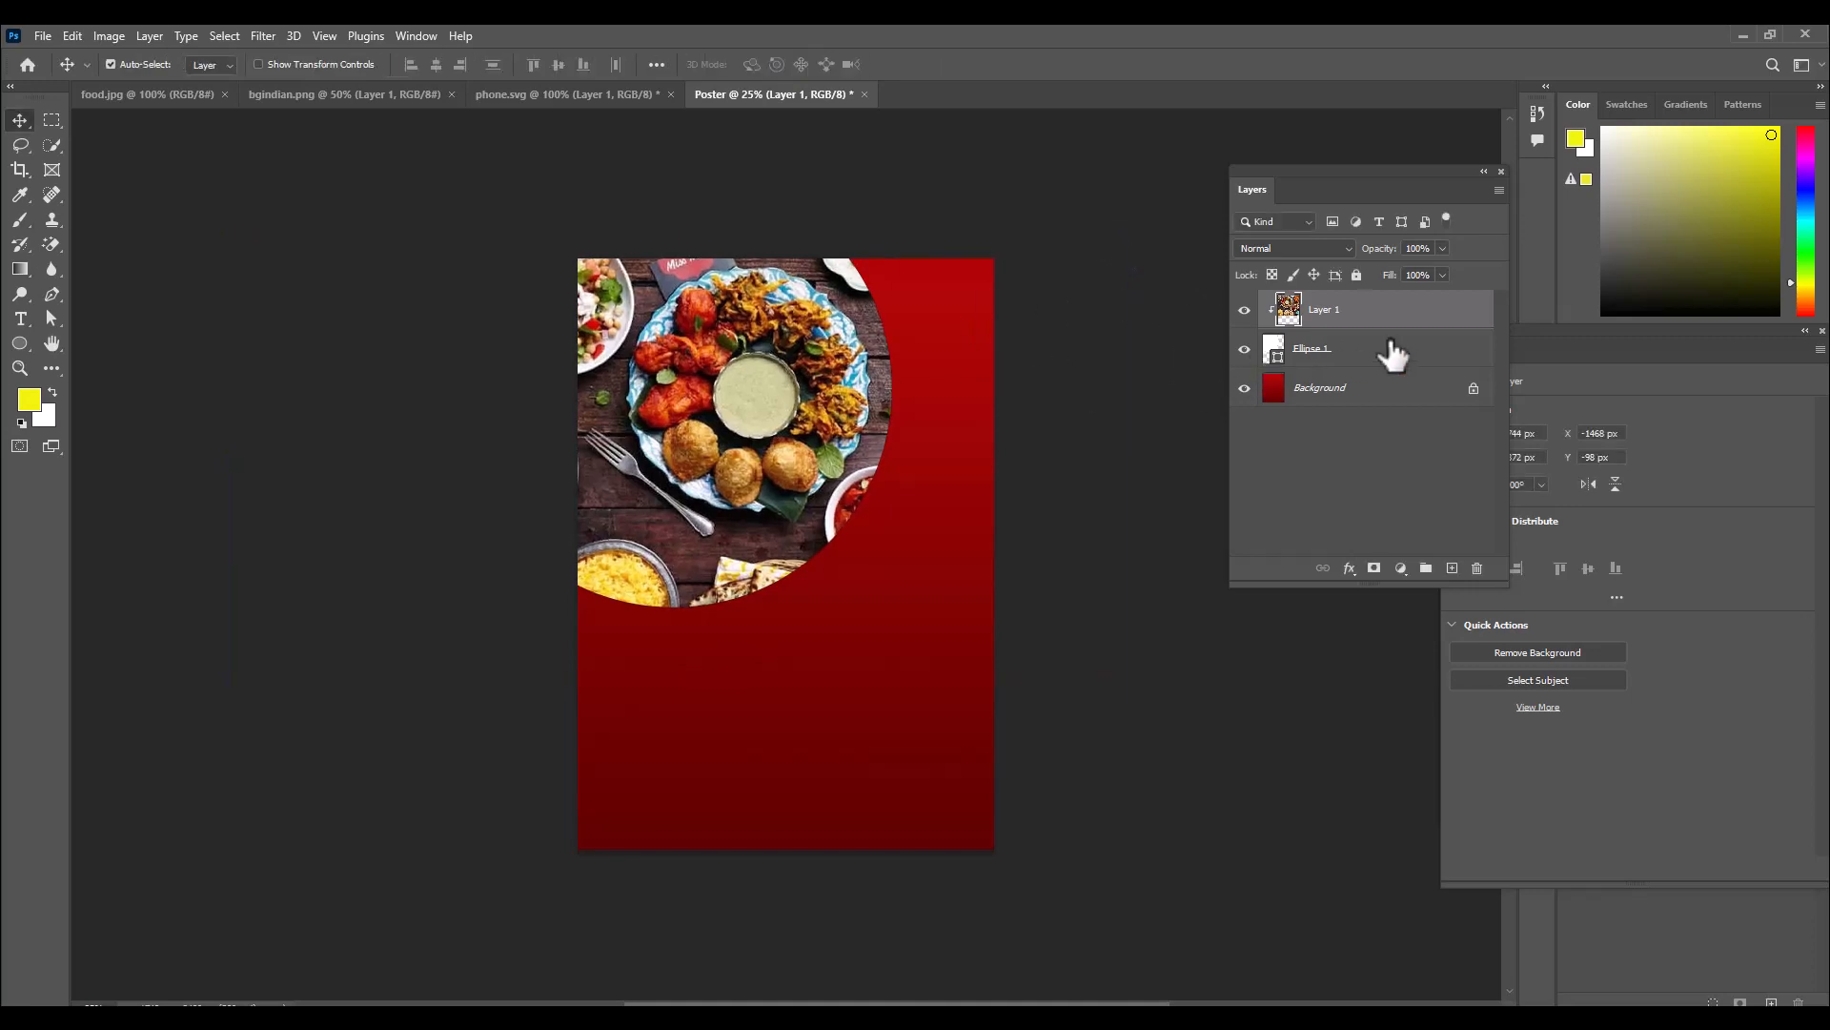
Duplicate the ellipse layer and stretch the lower circle to about 102.6% width and 104.6% height, forming a white rim around the picture.
left_click(1392, 349)
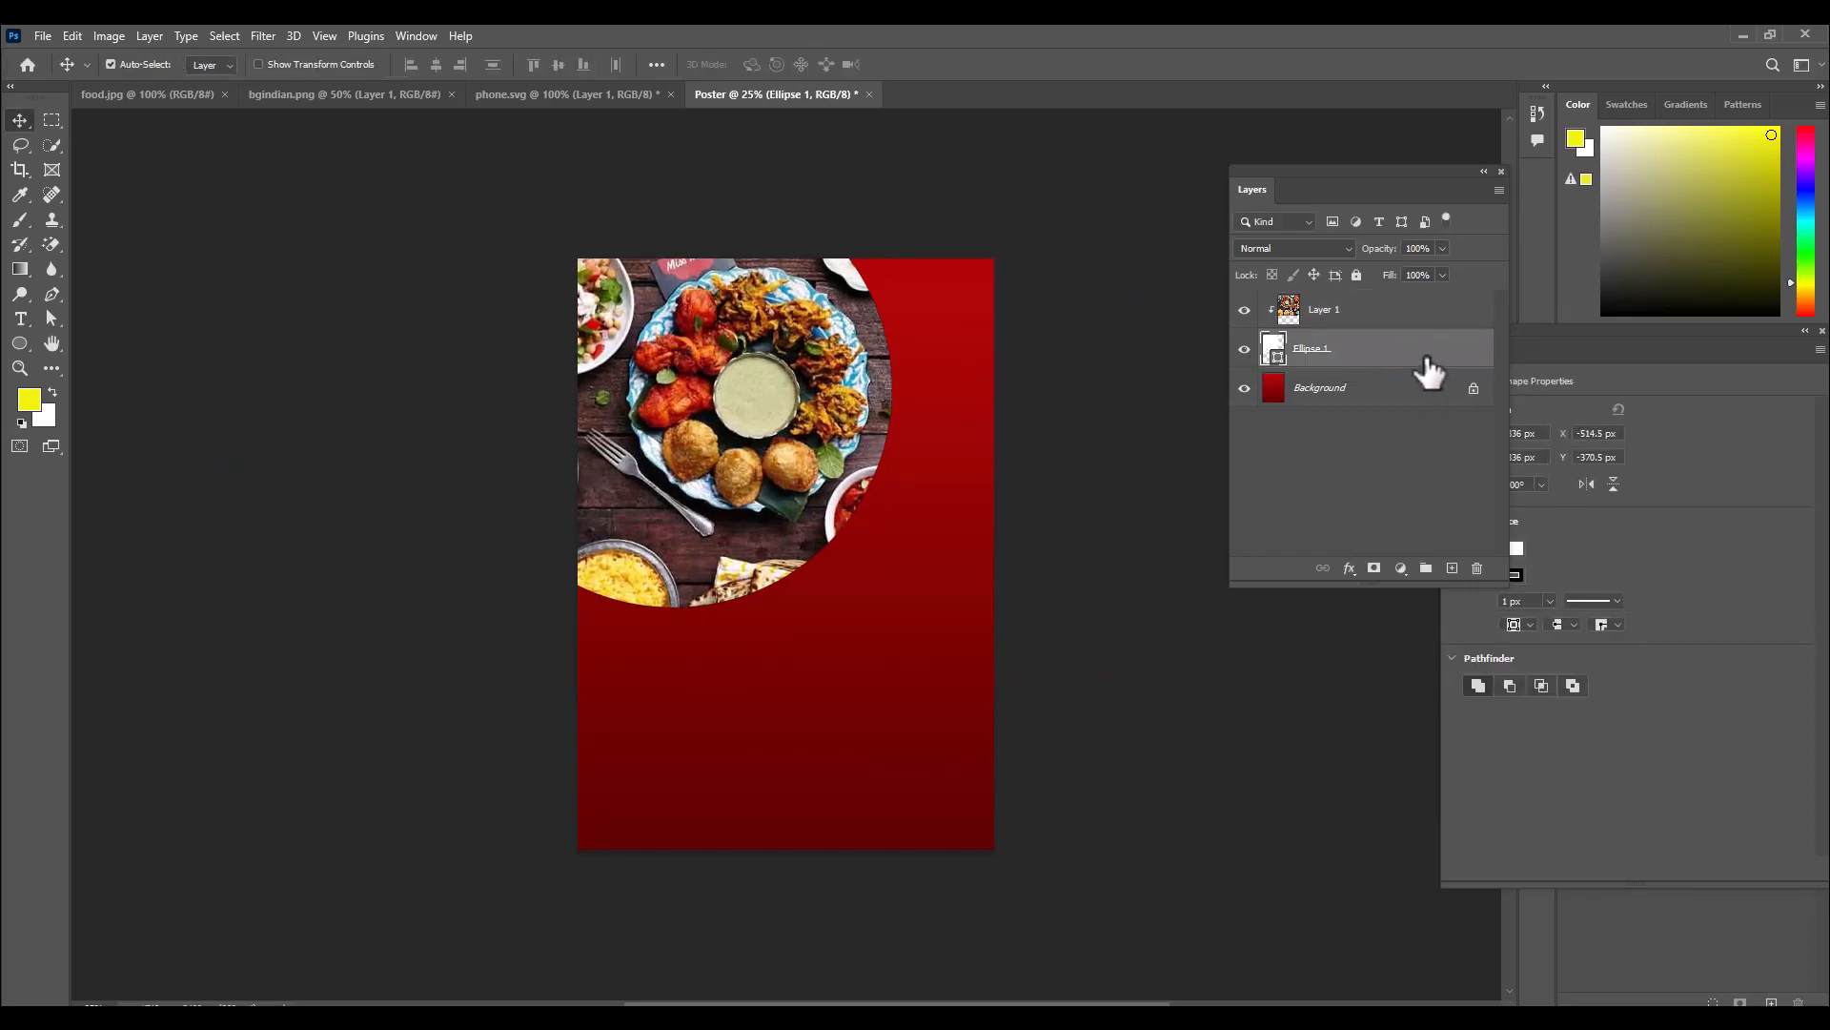
key("ctrl+j")
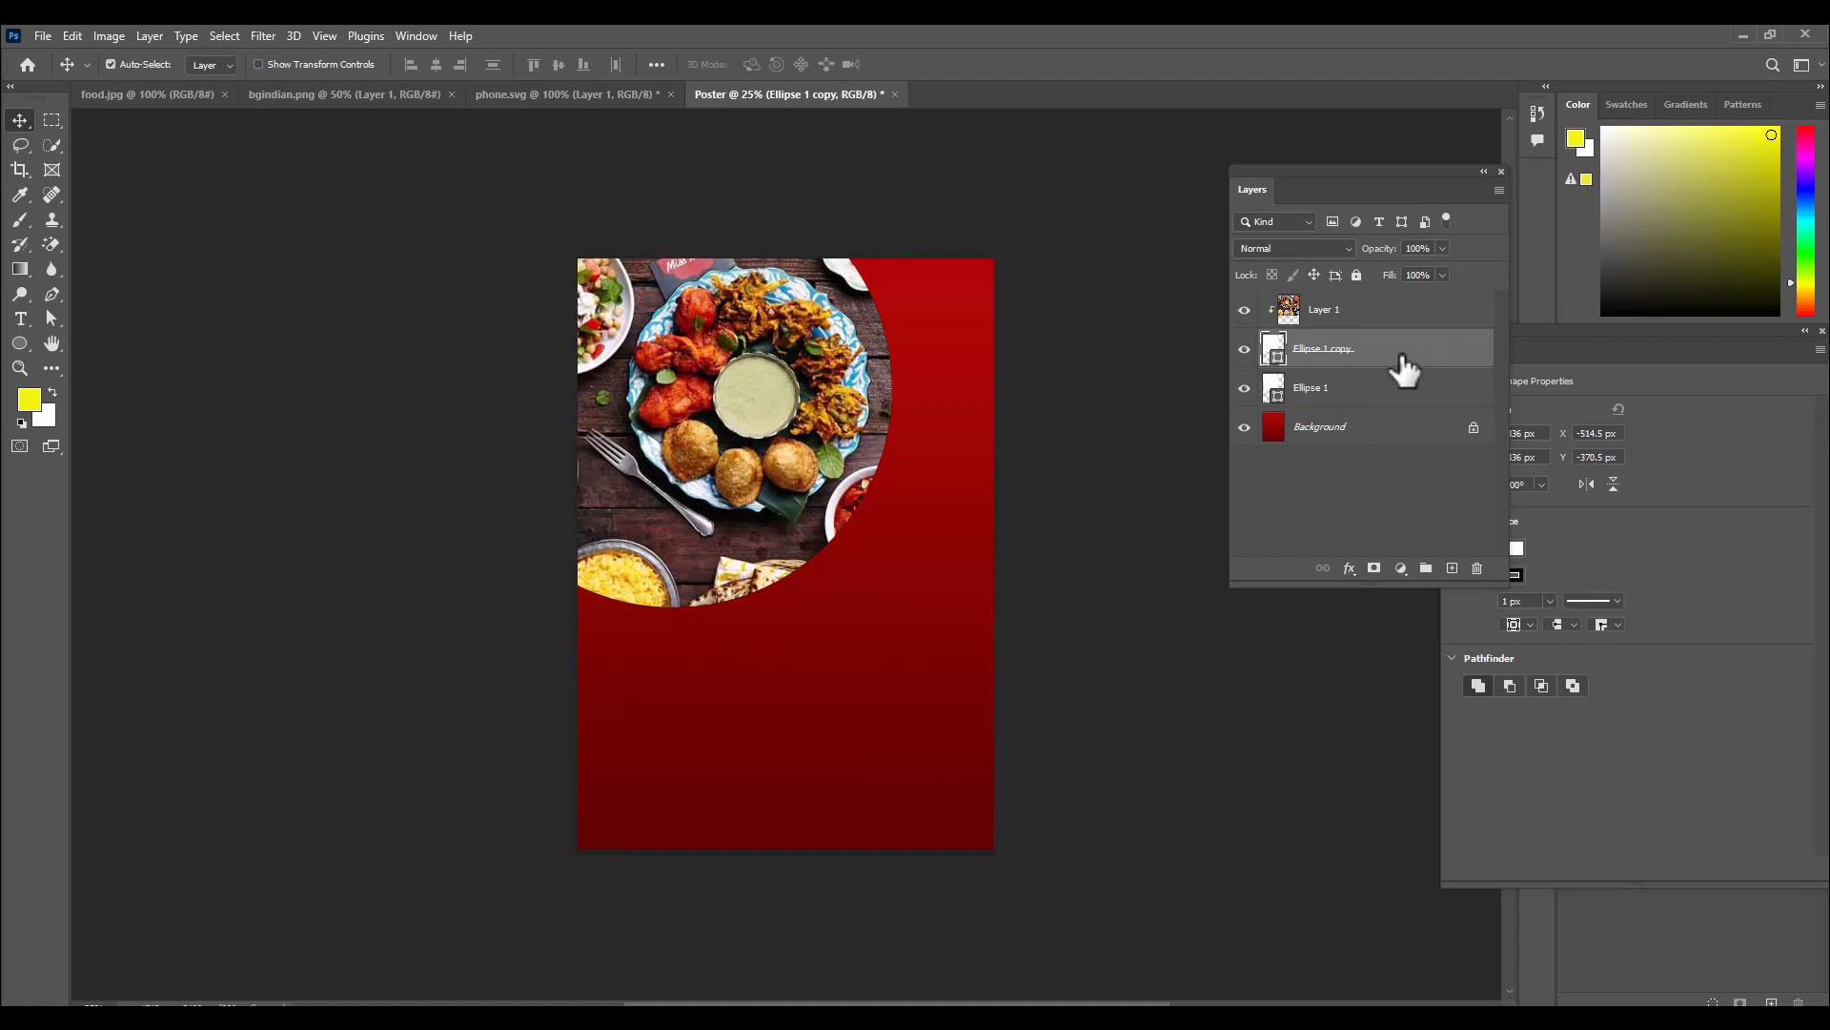
left_click(1354, 391)
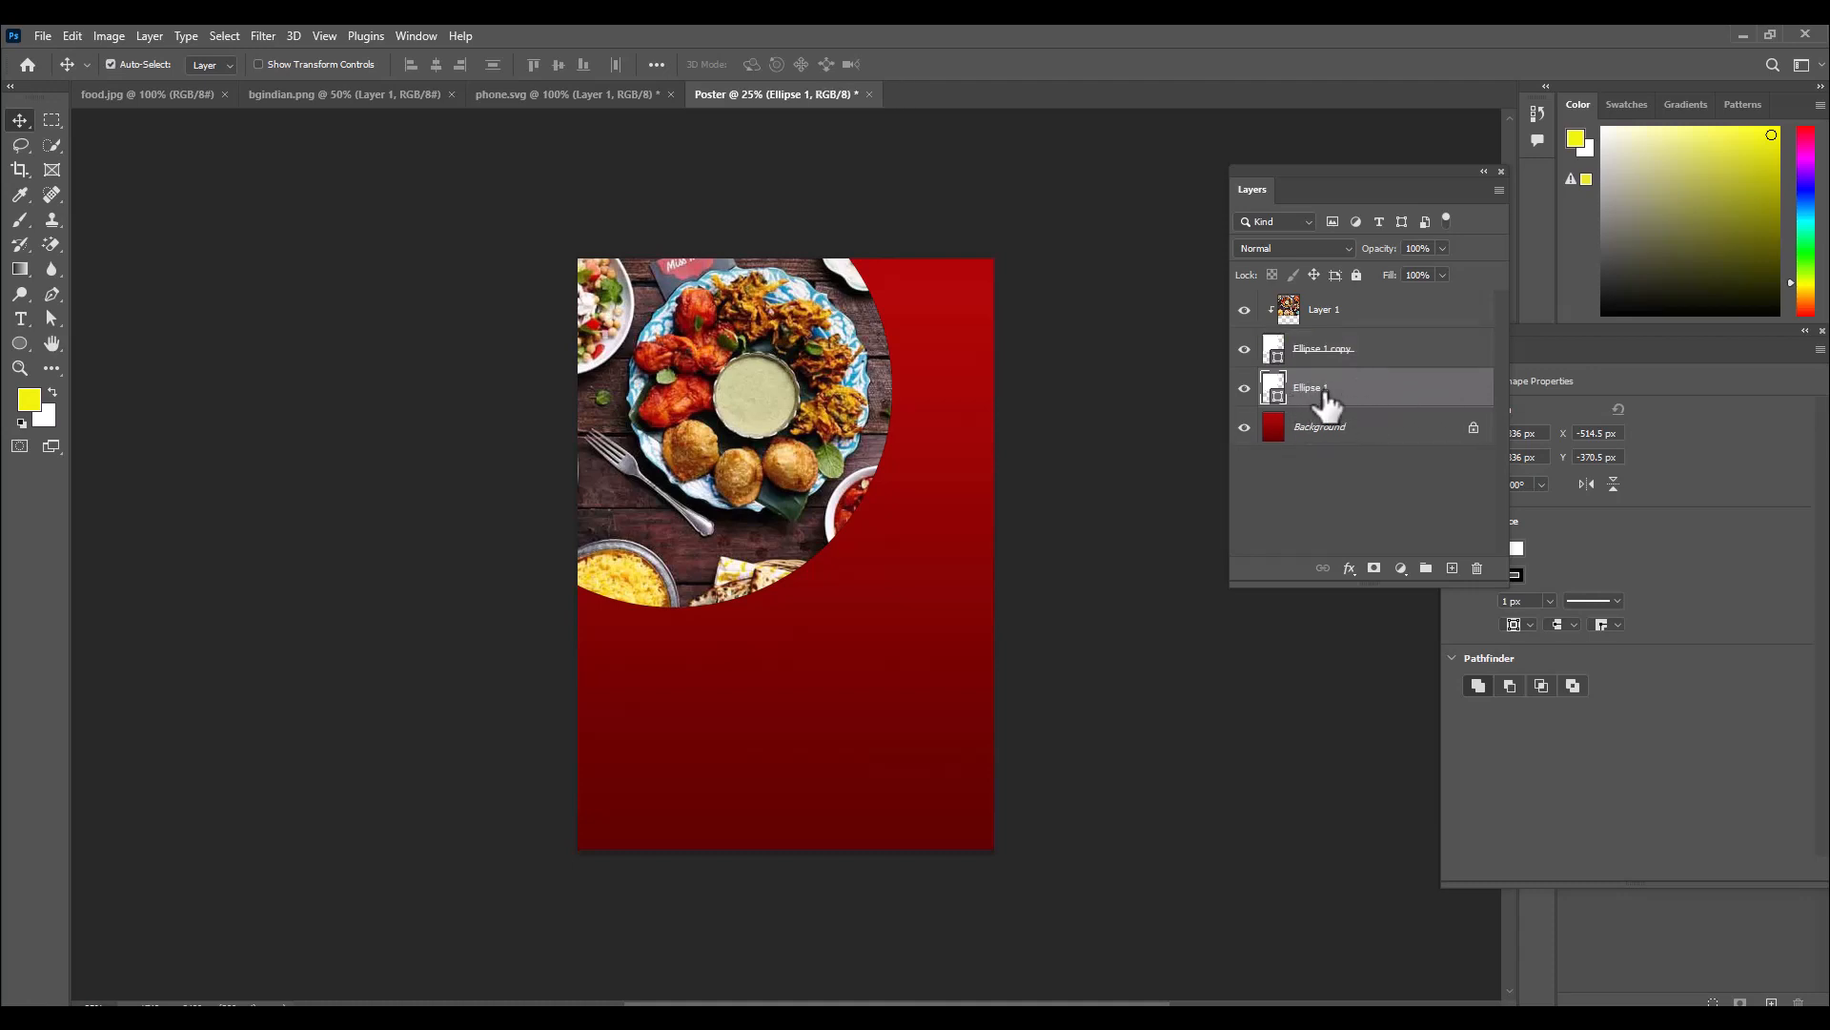
key("ctrl+t")
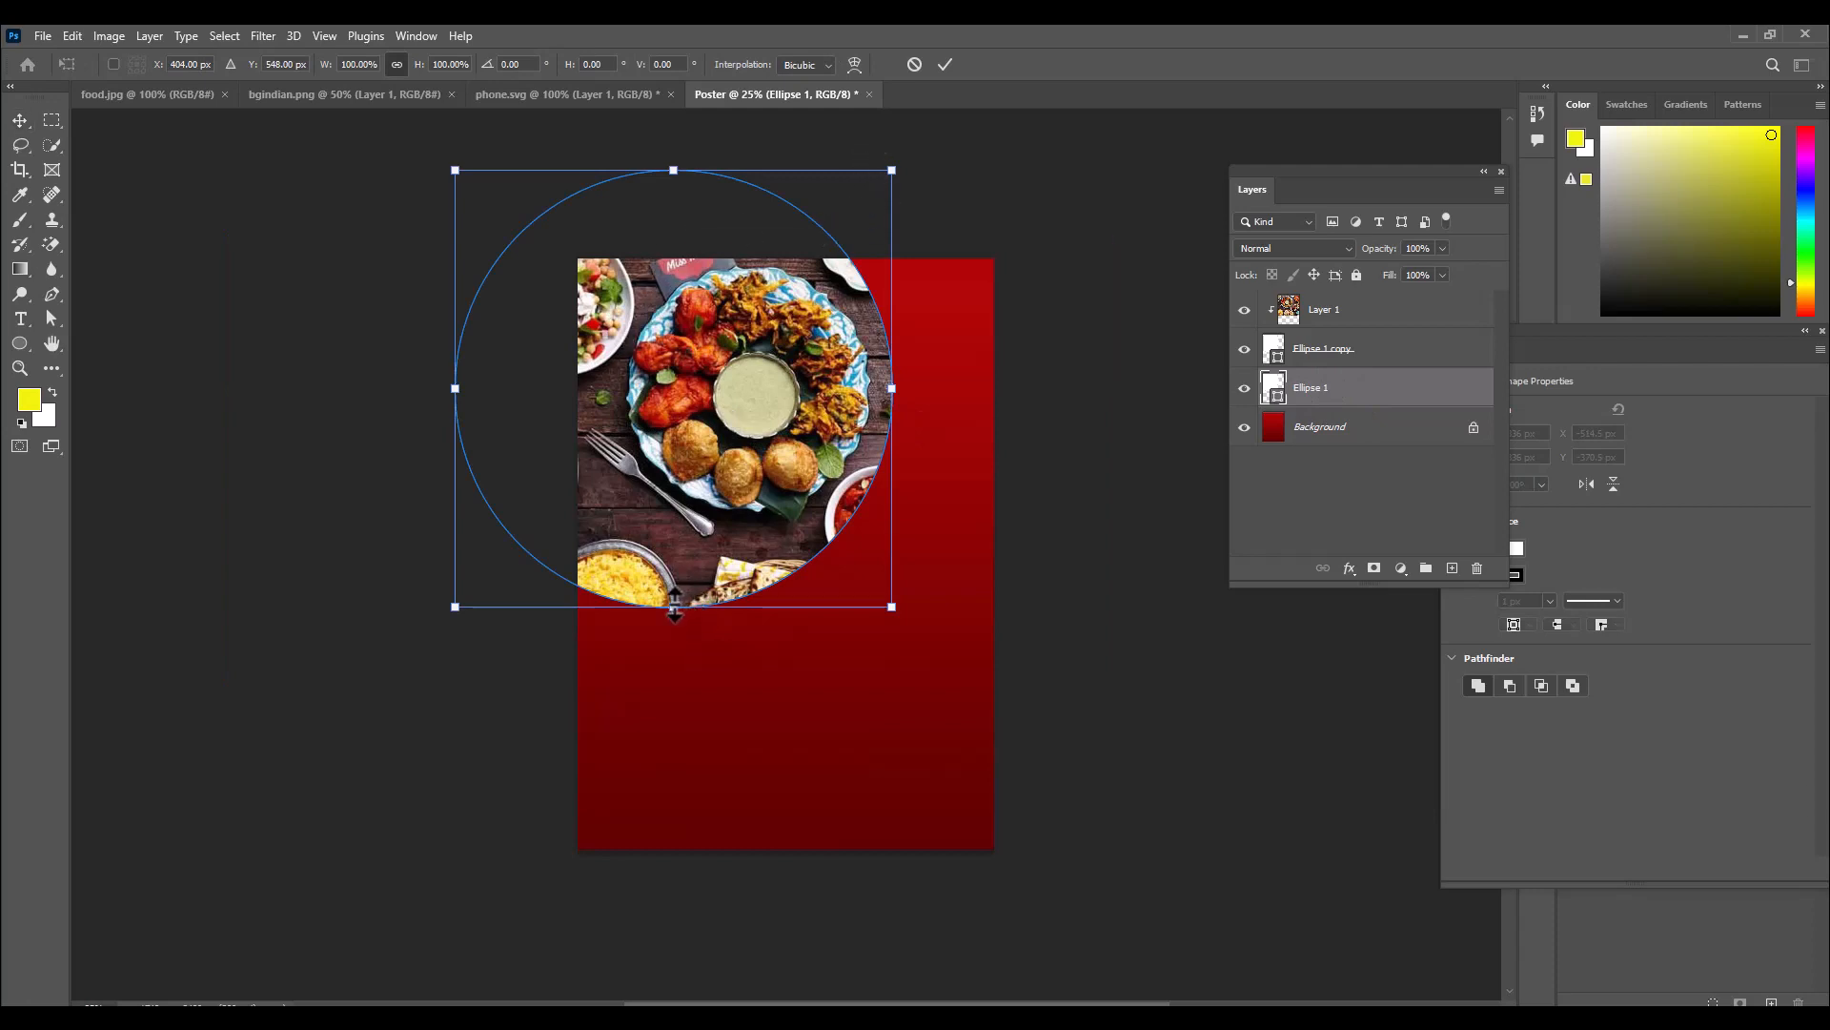
left_click_drag(674, 607, 674, 626)
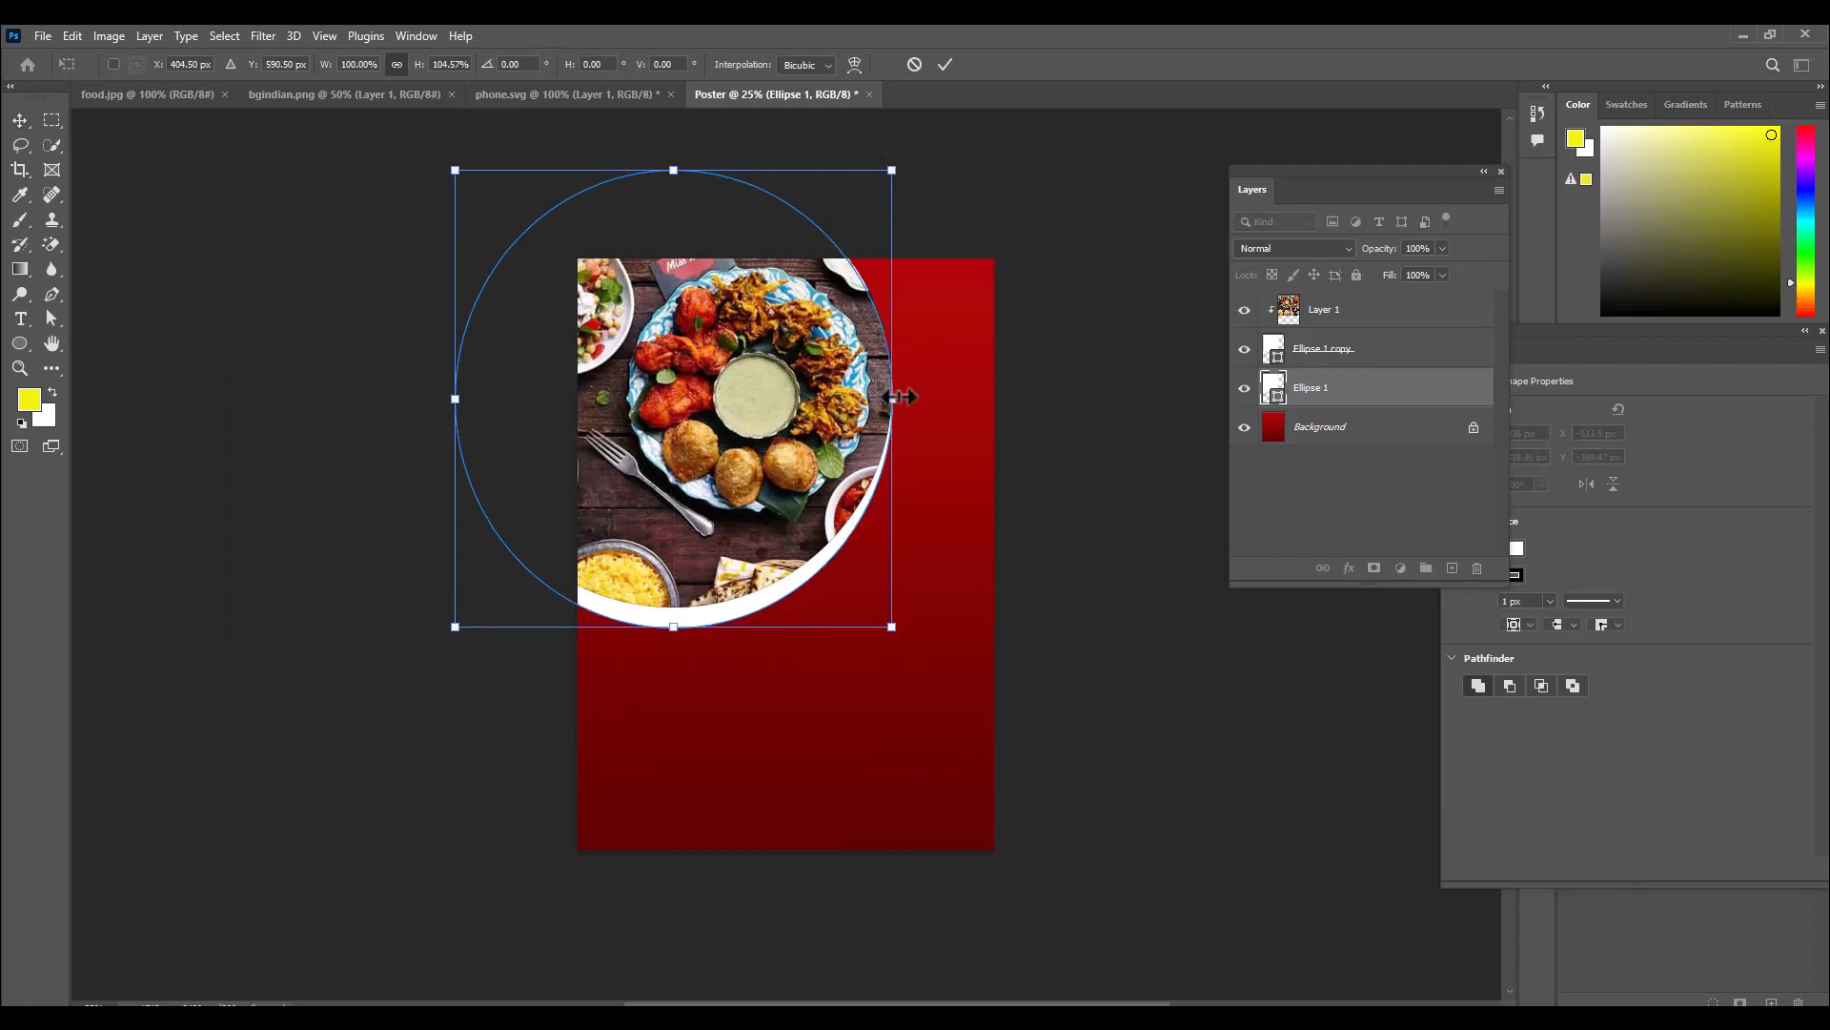
left_click_drag(892, 396, 904, 399)
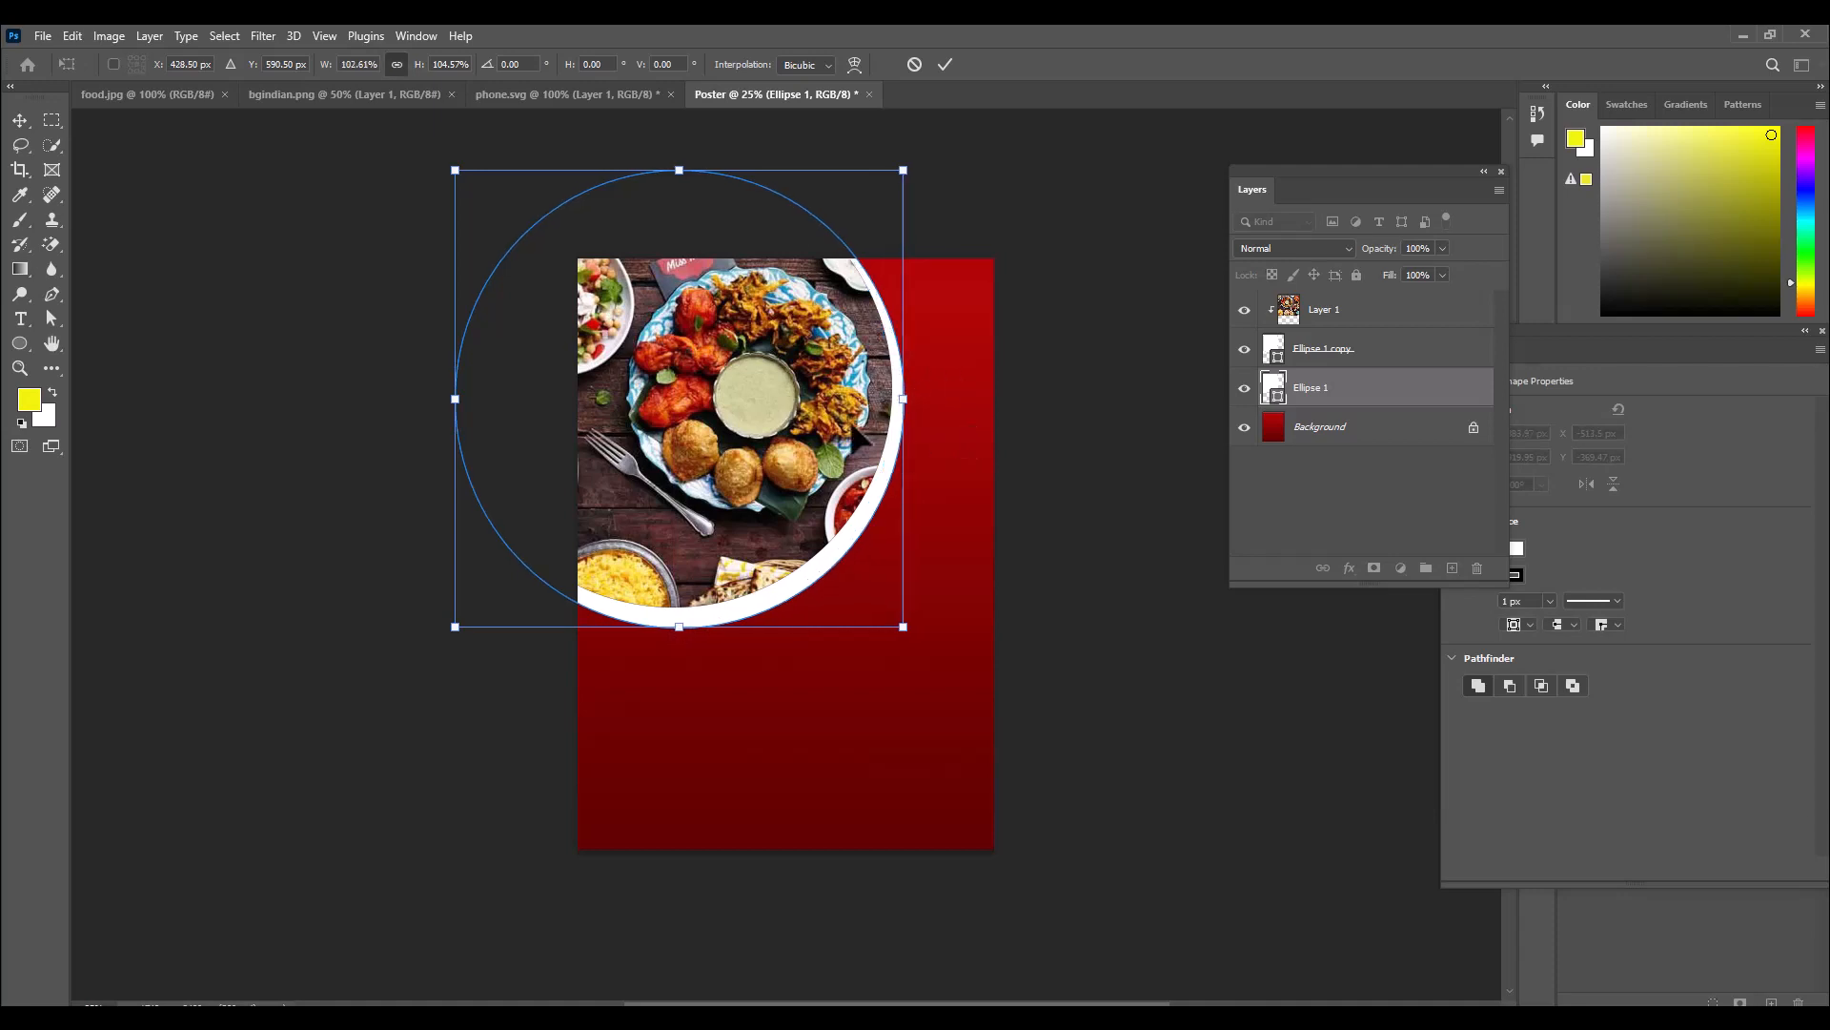
left_click(19, 120)
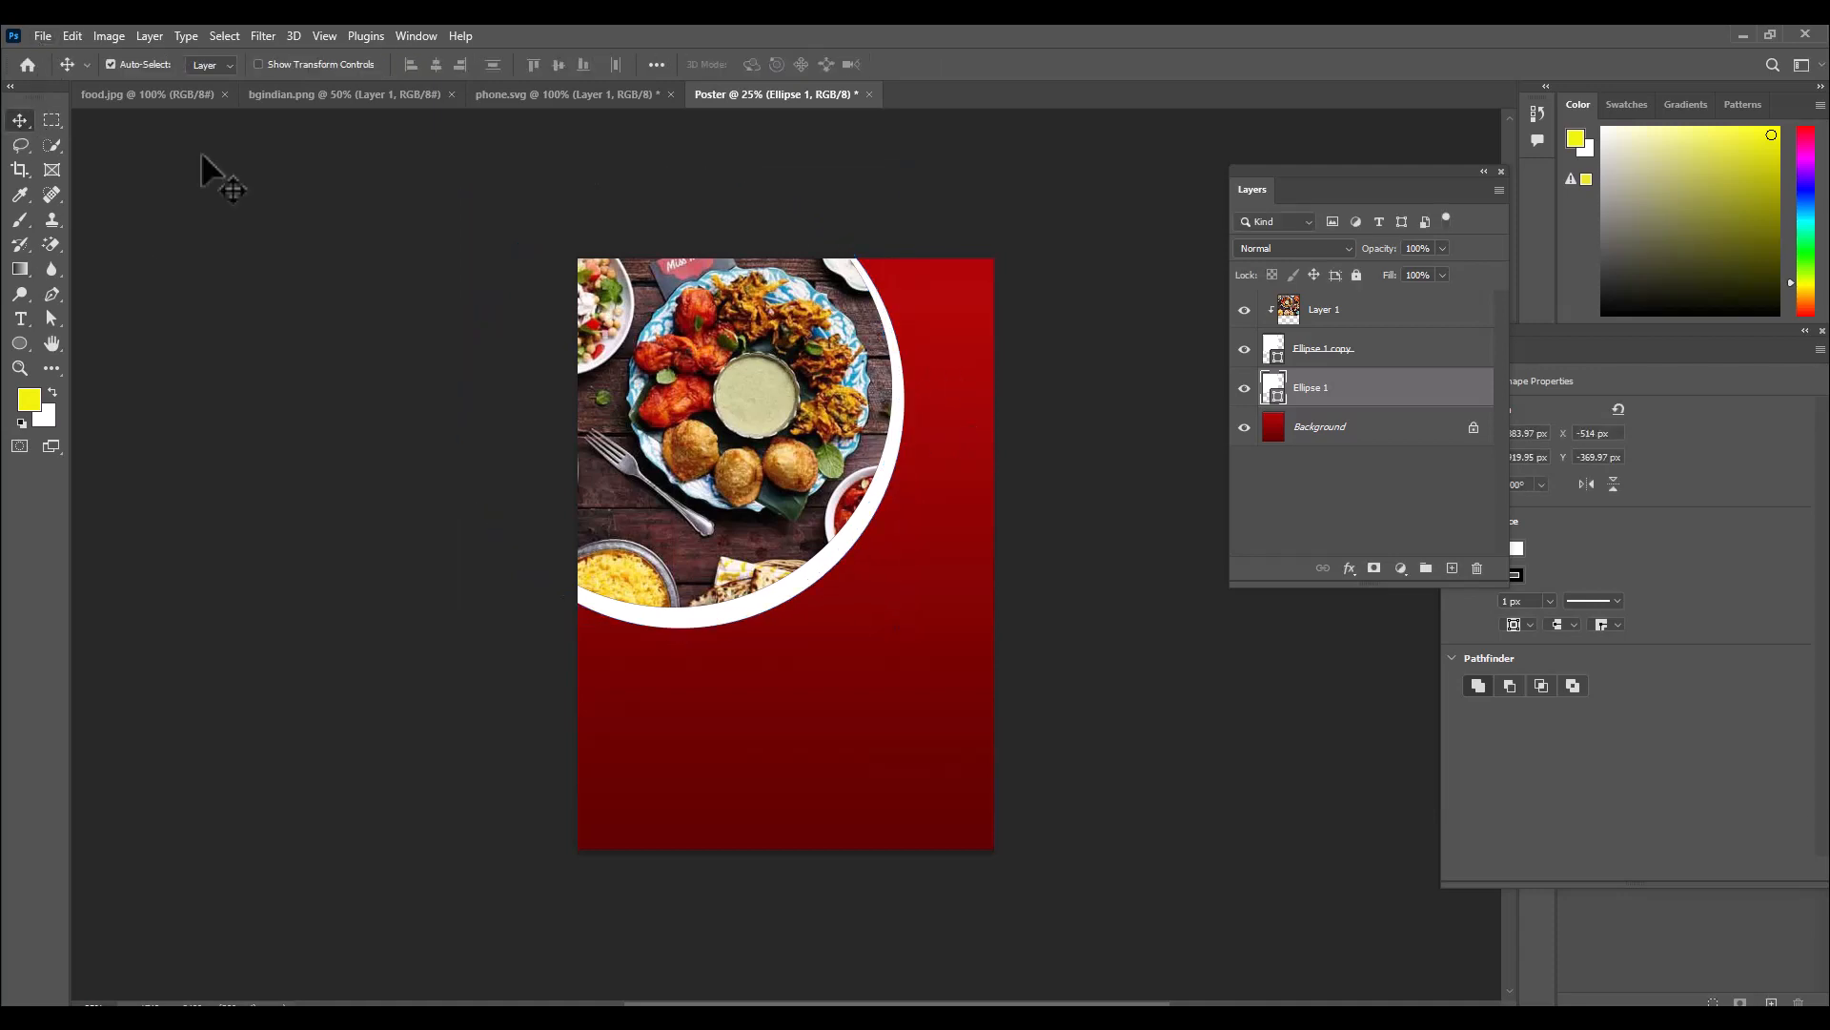
Add a drop shadow with a size of 76 px to the lower white circle, Ellipse 1.
double_click(1461, 391)
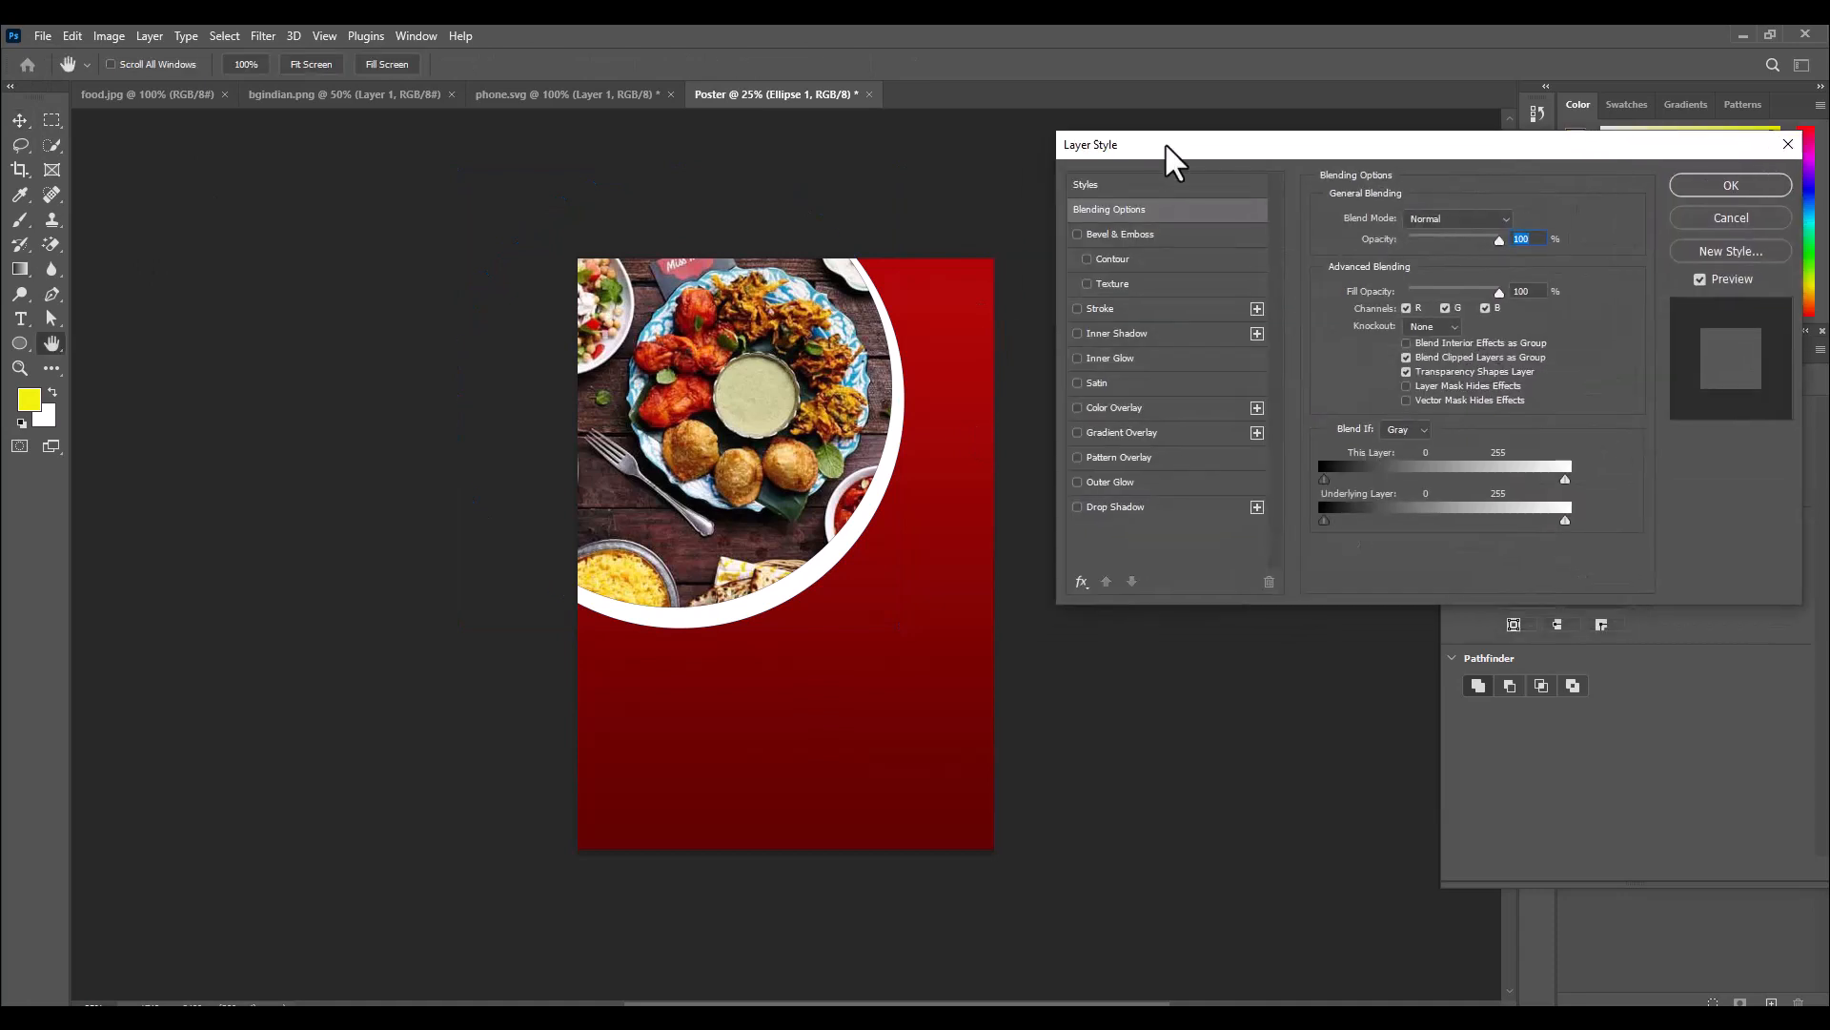
left_click_drag(1167, 146, 1171, 140)
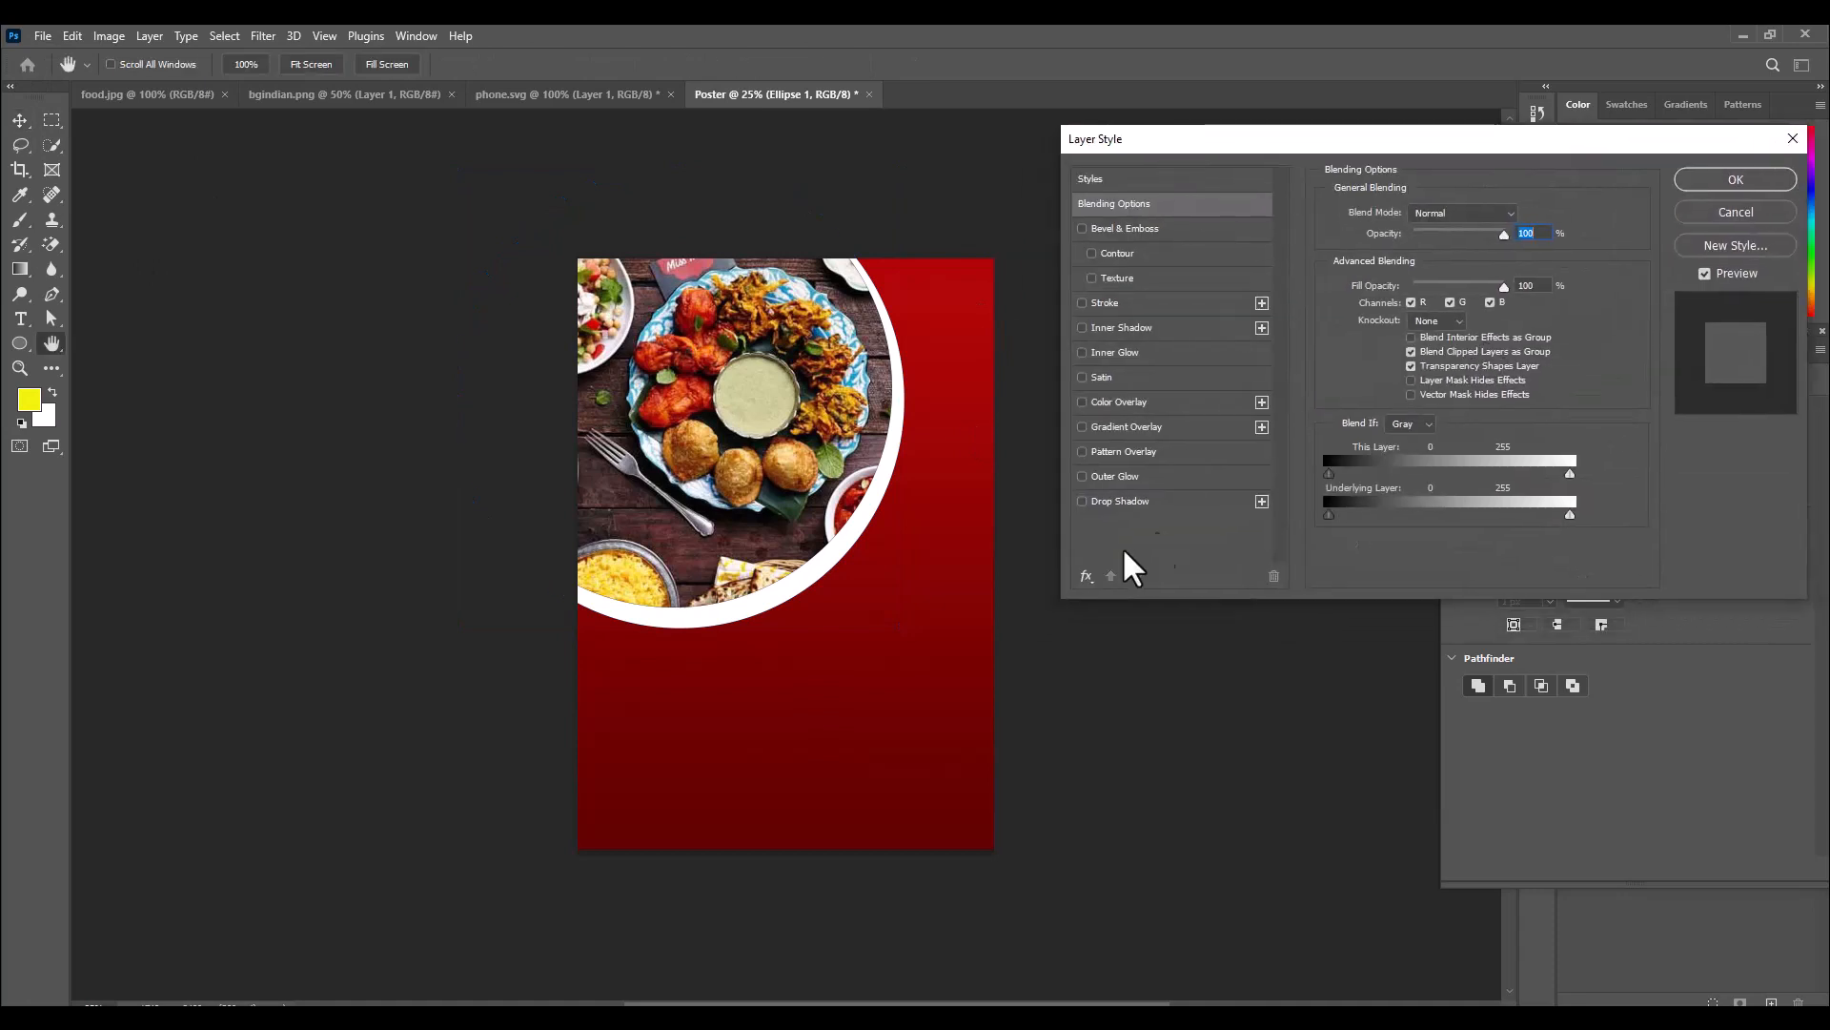
left_click(1144, 506)
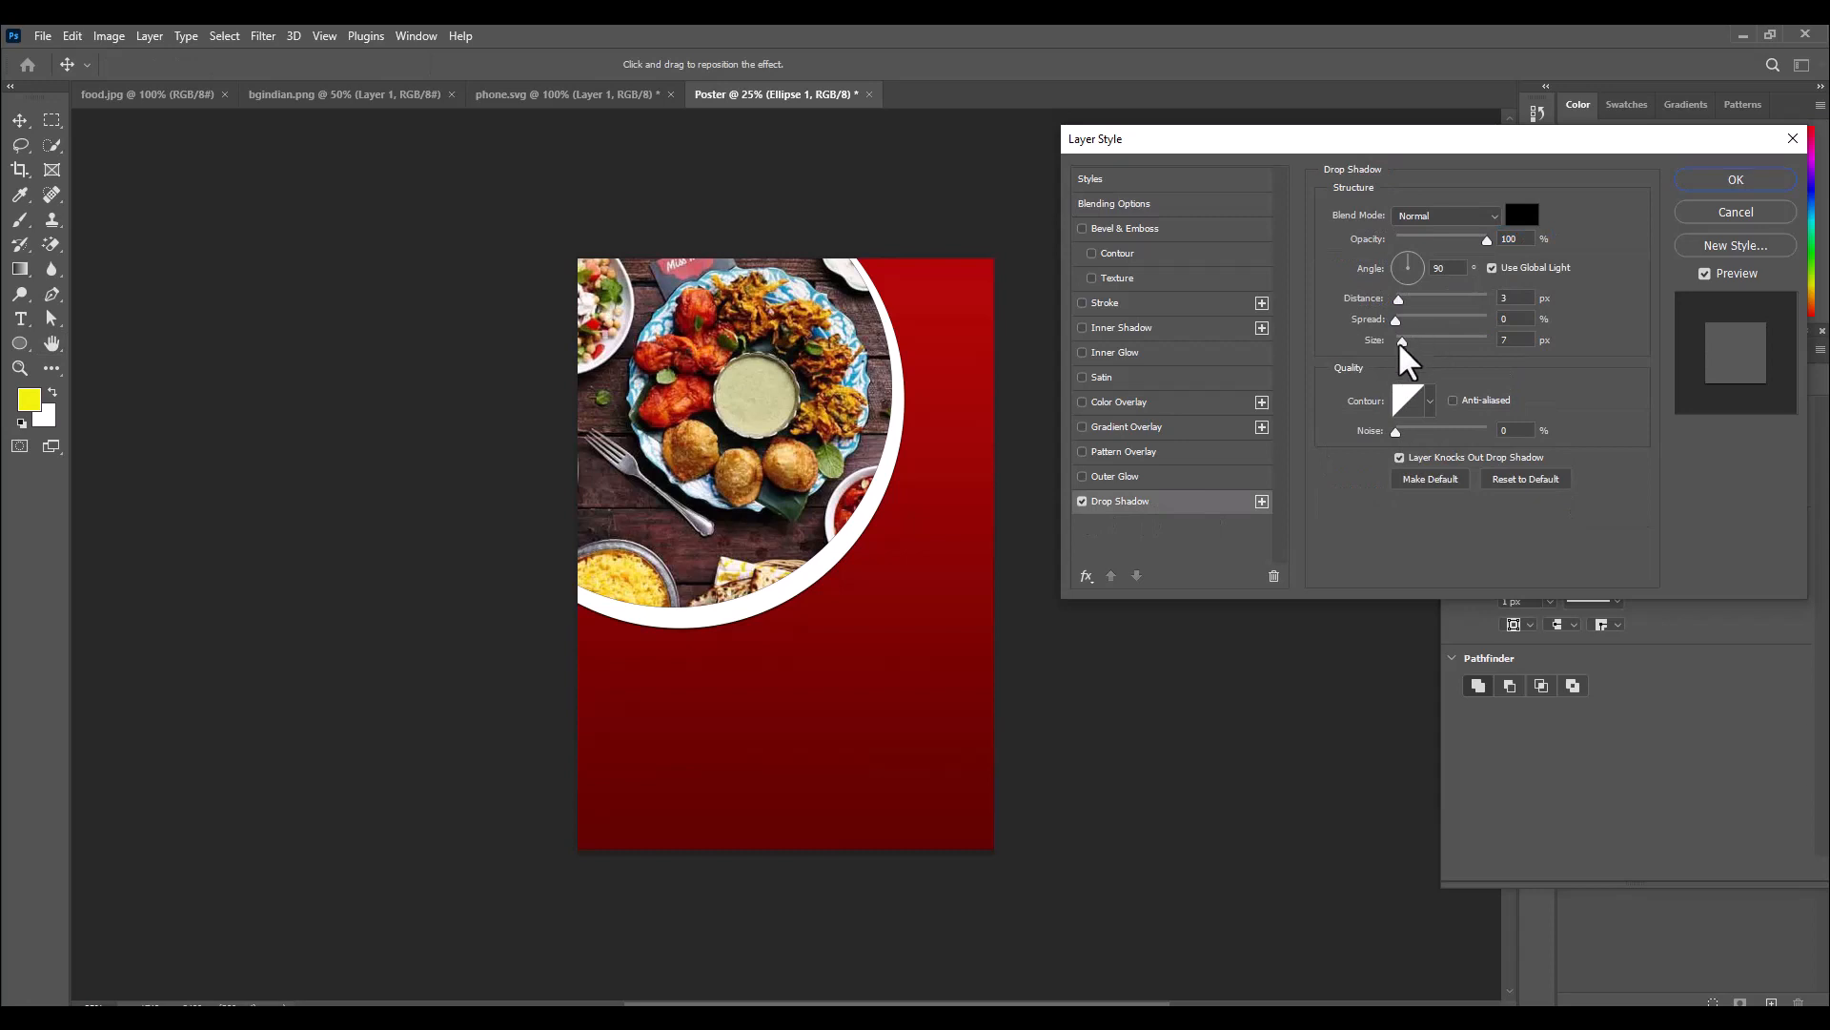
left_click_drag(1404, 344, 1419, 343)
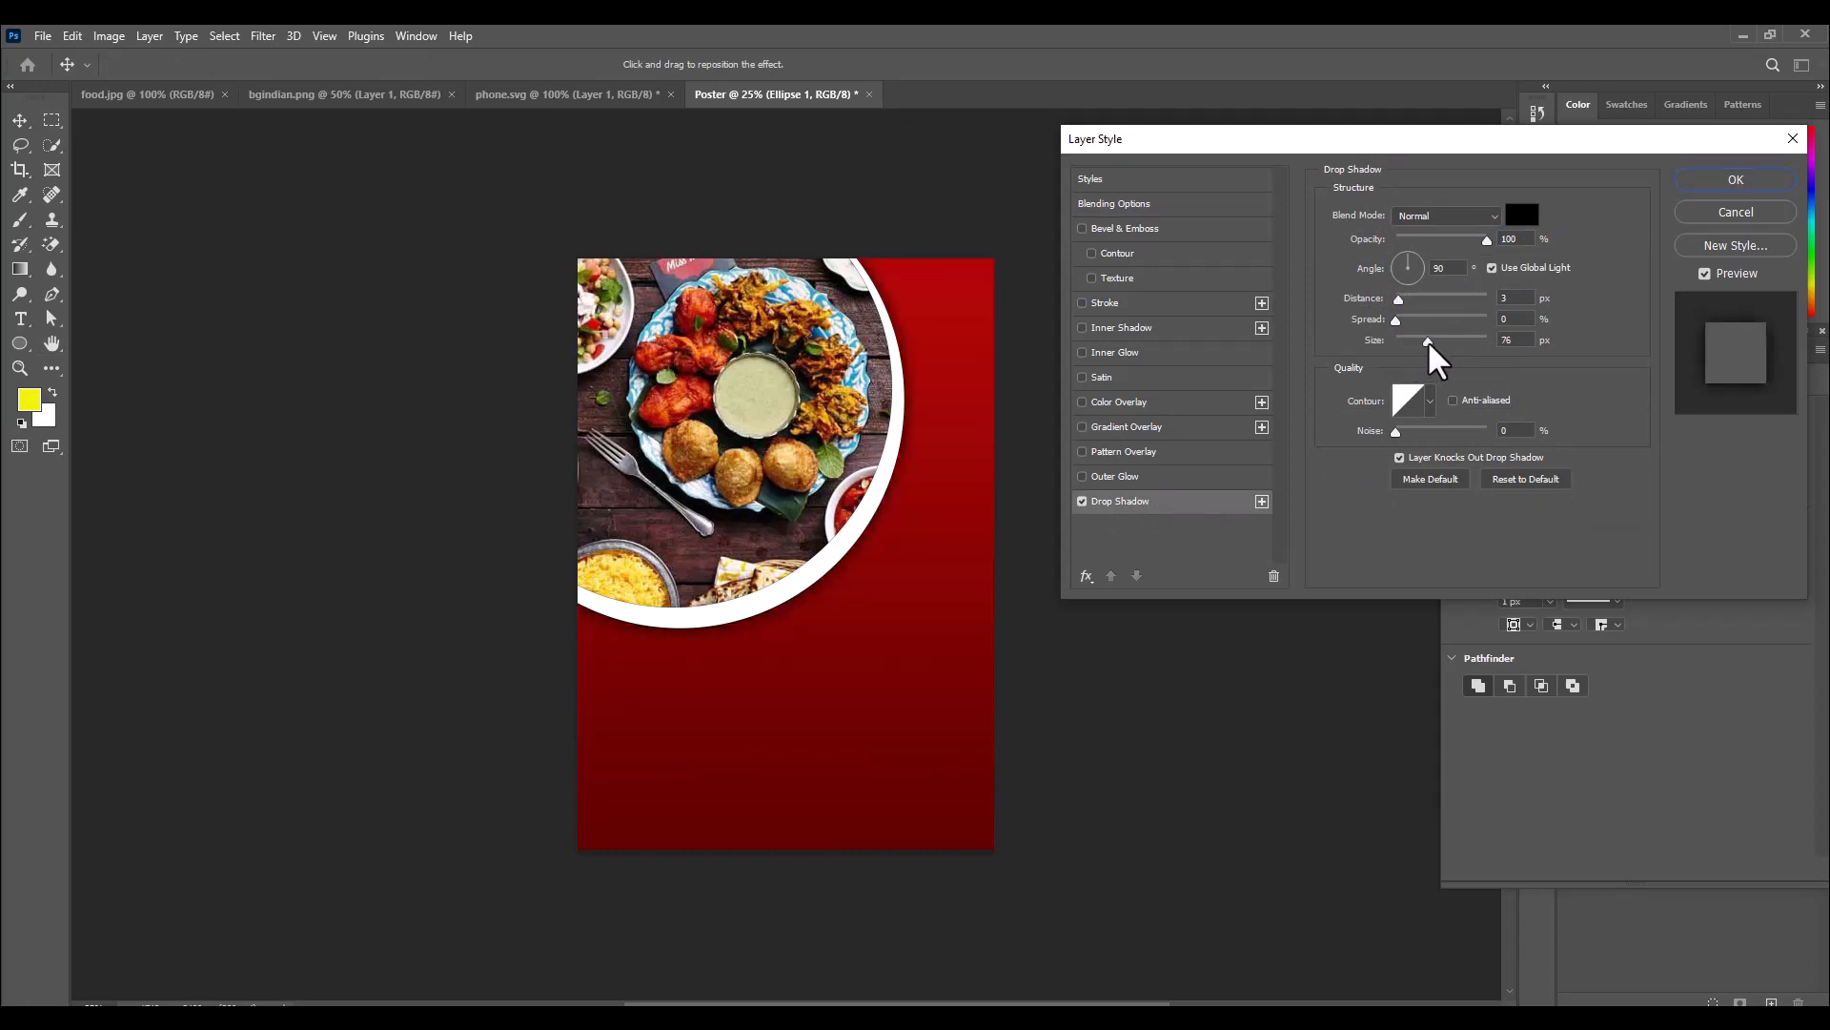
left_click_drag(1391, 139, 1189, 158)
left_click(1530, 199)
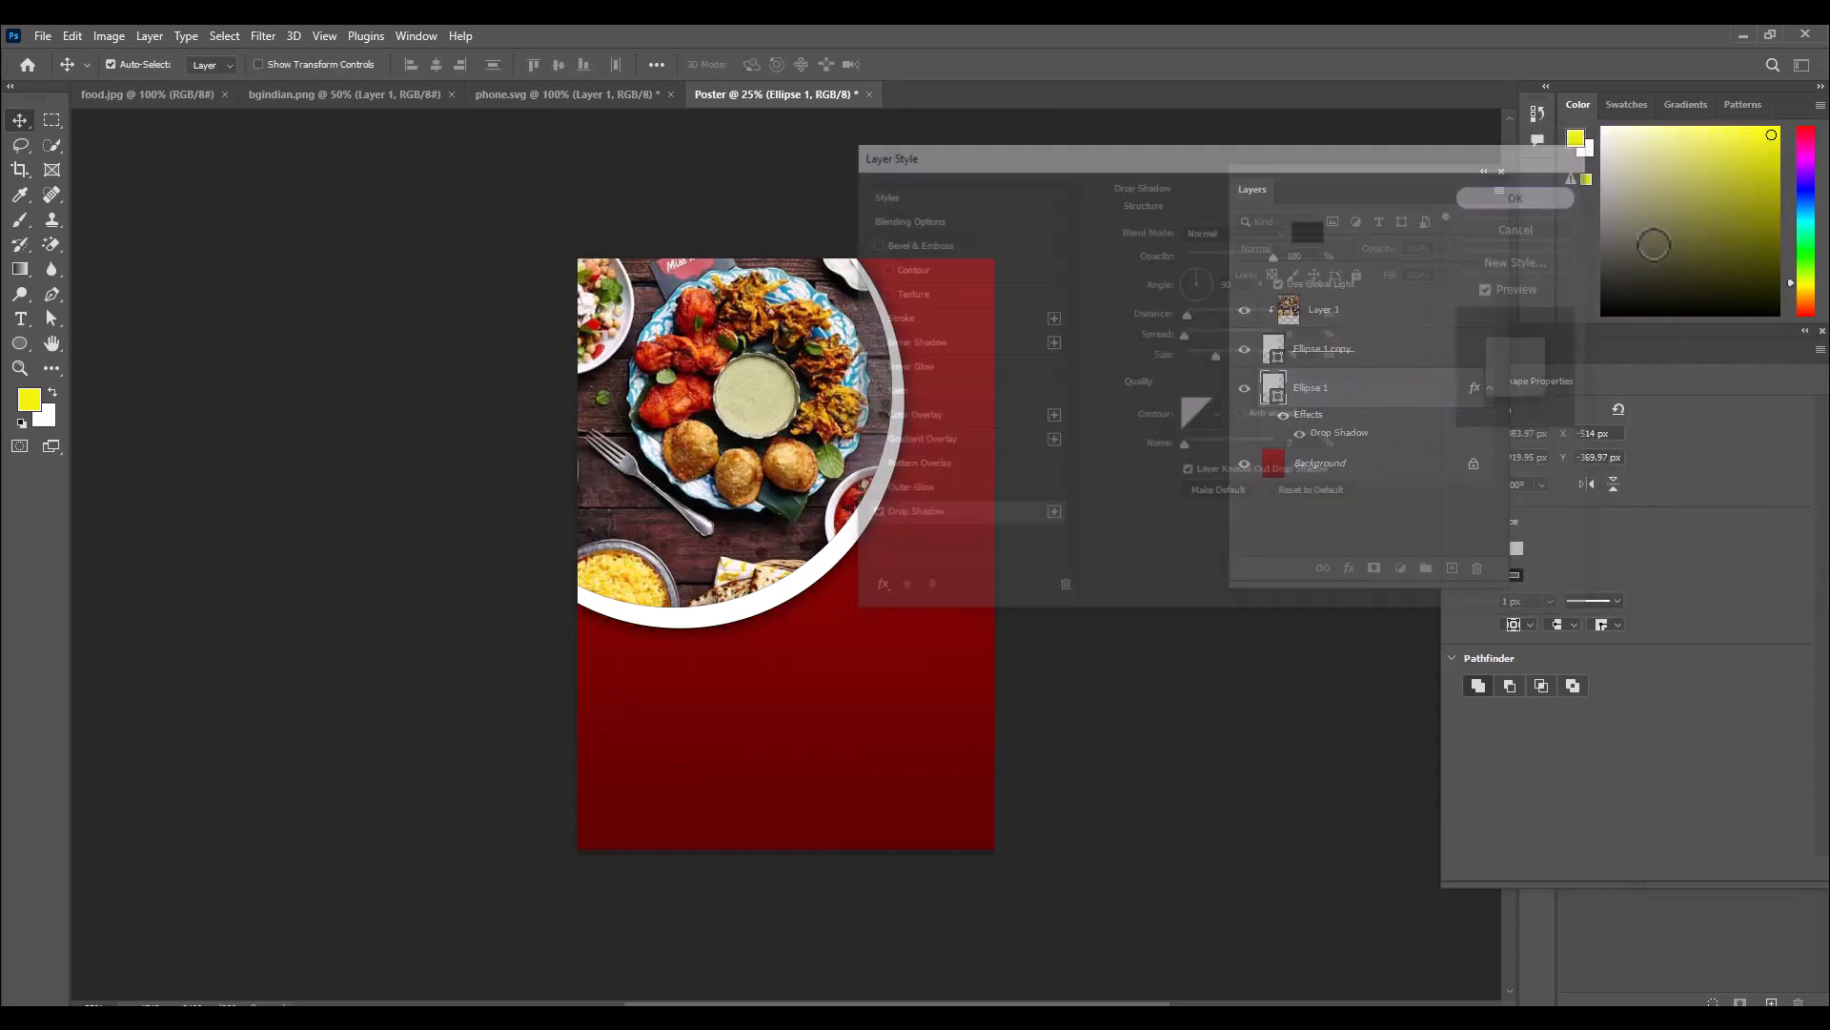
Unlock the Background layer and bring the paisley pattern from bgindian.png into the poster directly above it.
left_click(1392, 465)
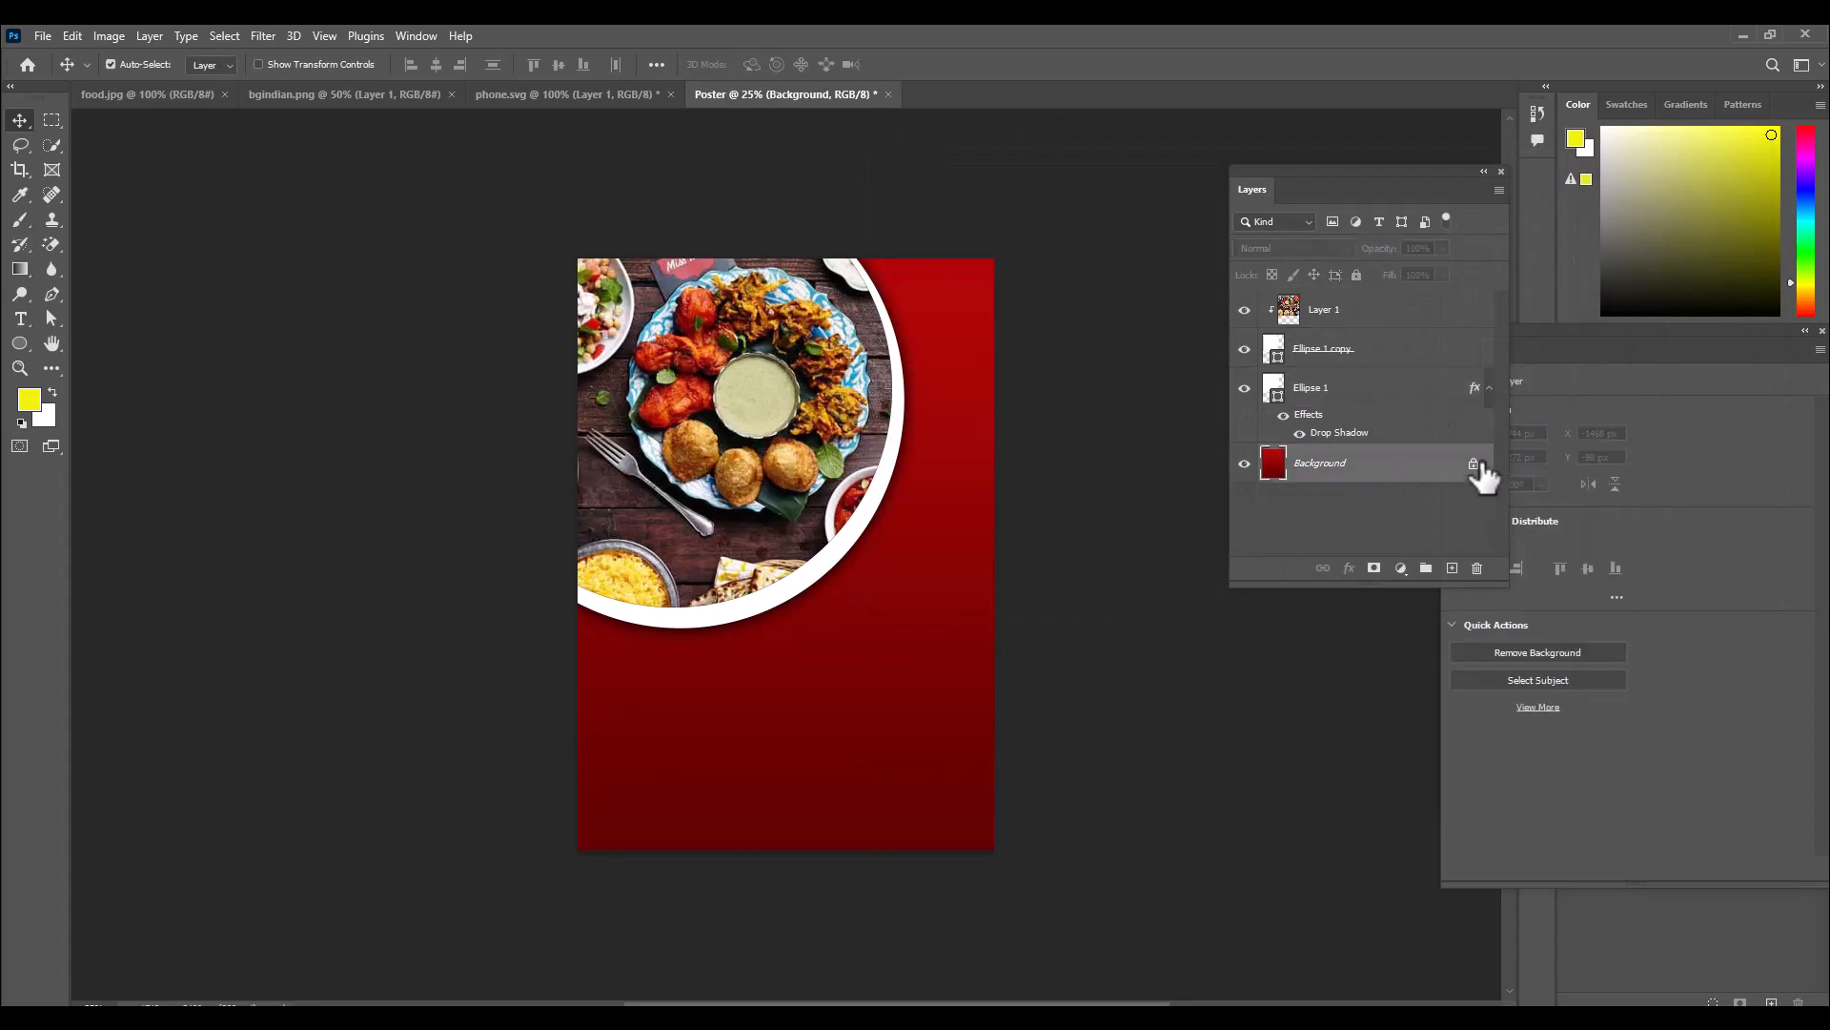
left_click(1474, 463)
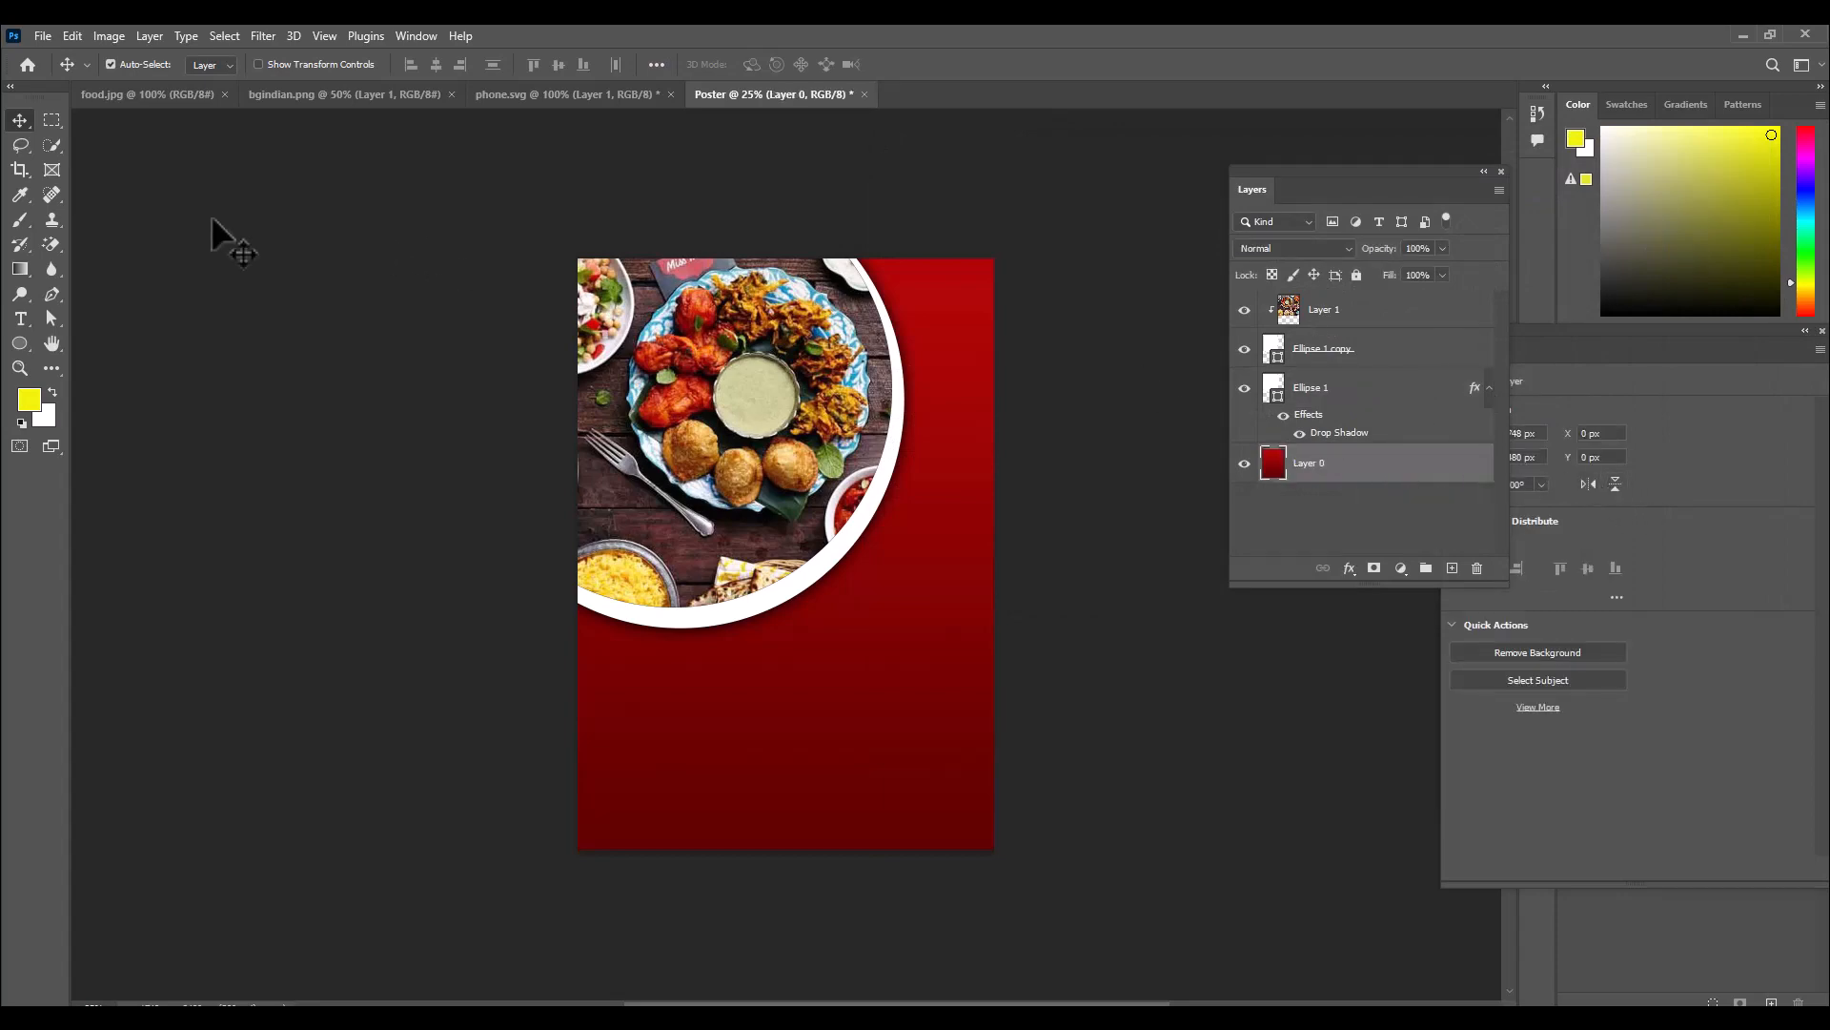
left_click(315, 95)
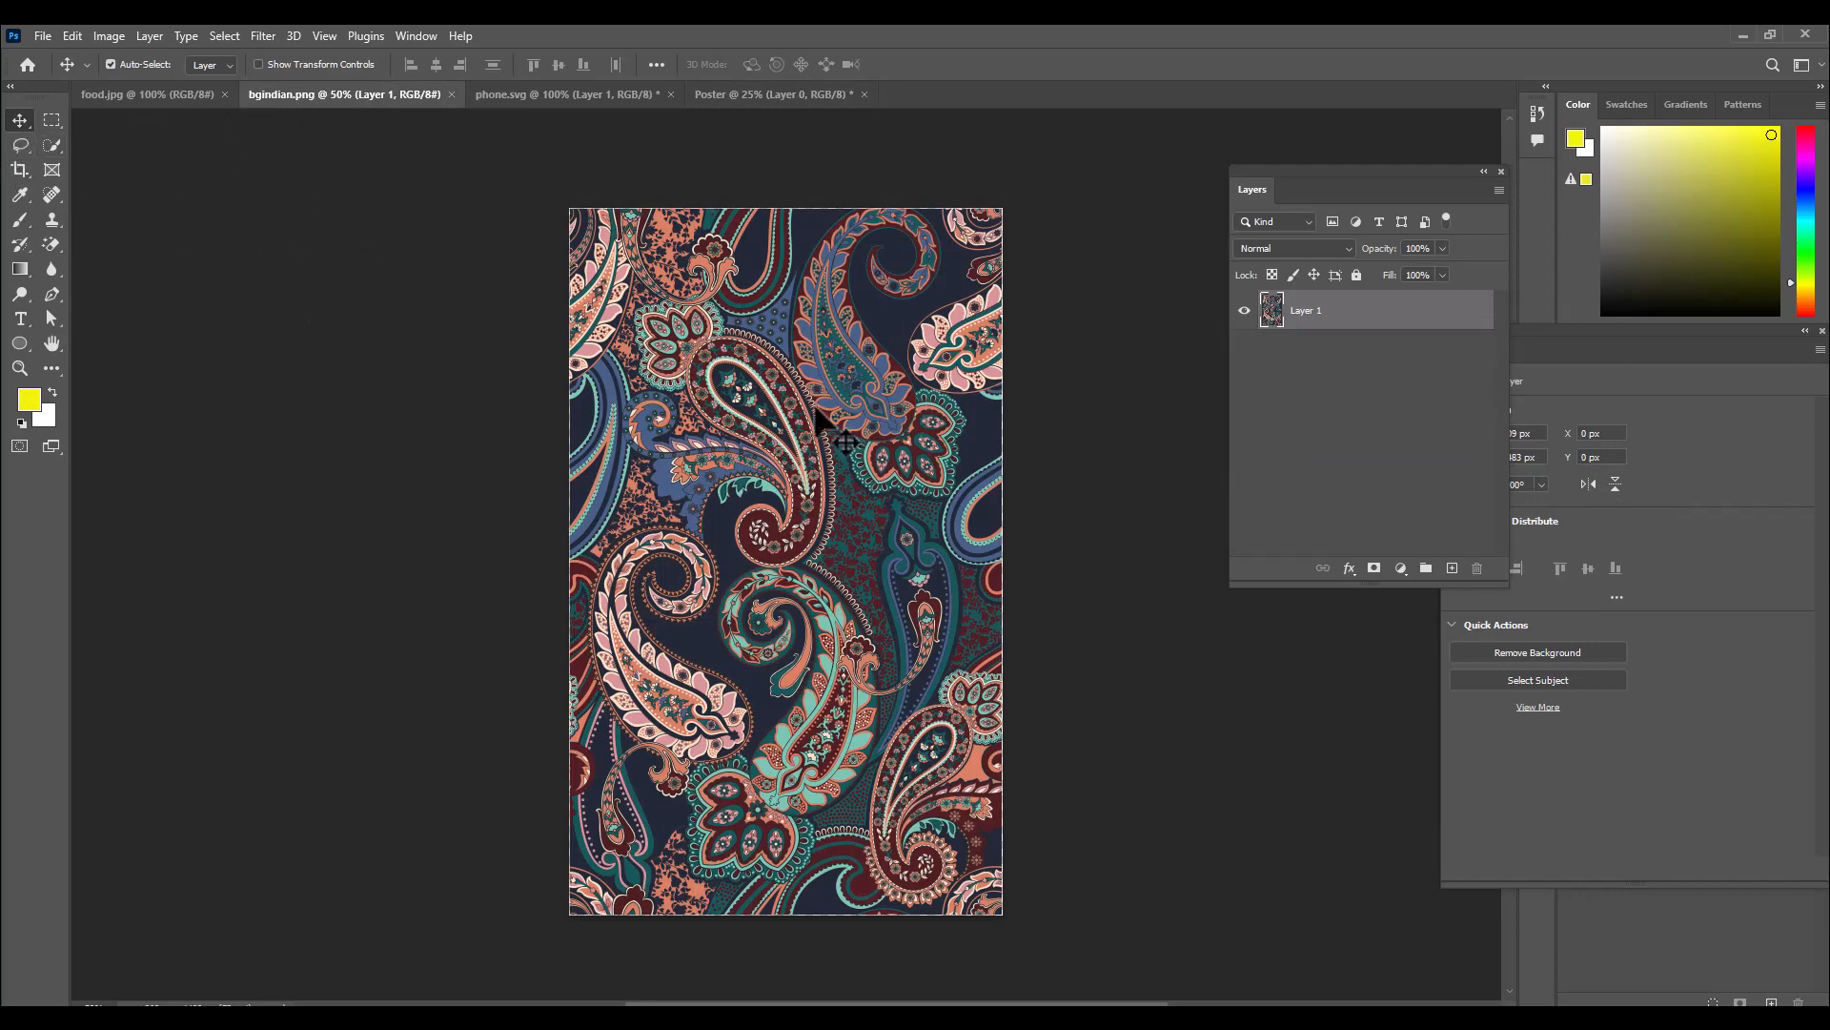
left_click_drag(816, 412, 877, 692)
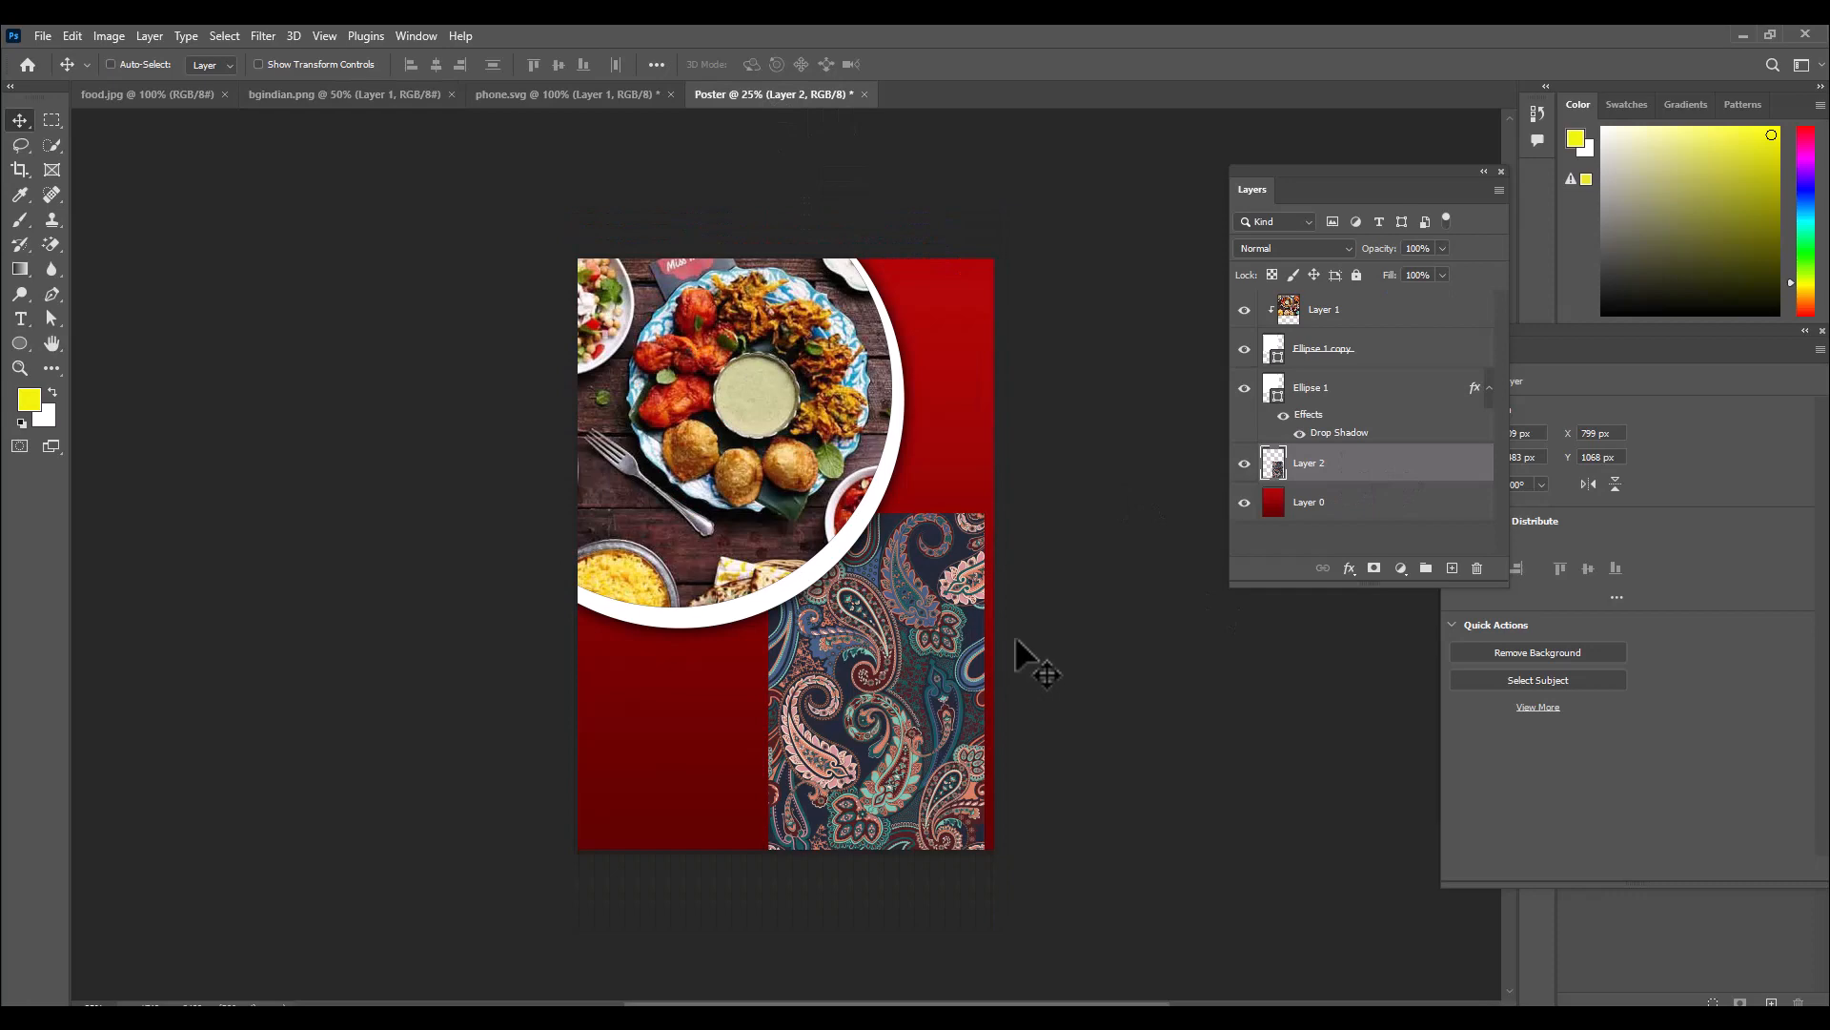
Scale the paisley pattern to about 218% and position it so it covers the whole poster.
key("ctrl+t")
left_click_drag(991, 500, 1164, 216)
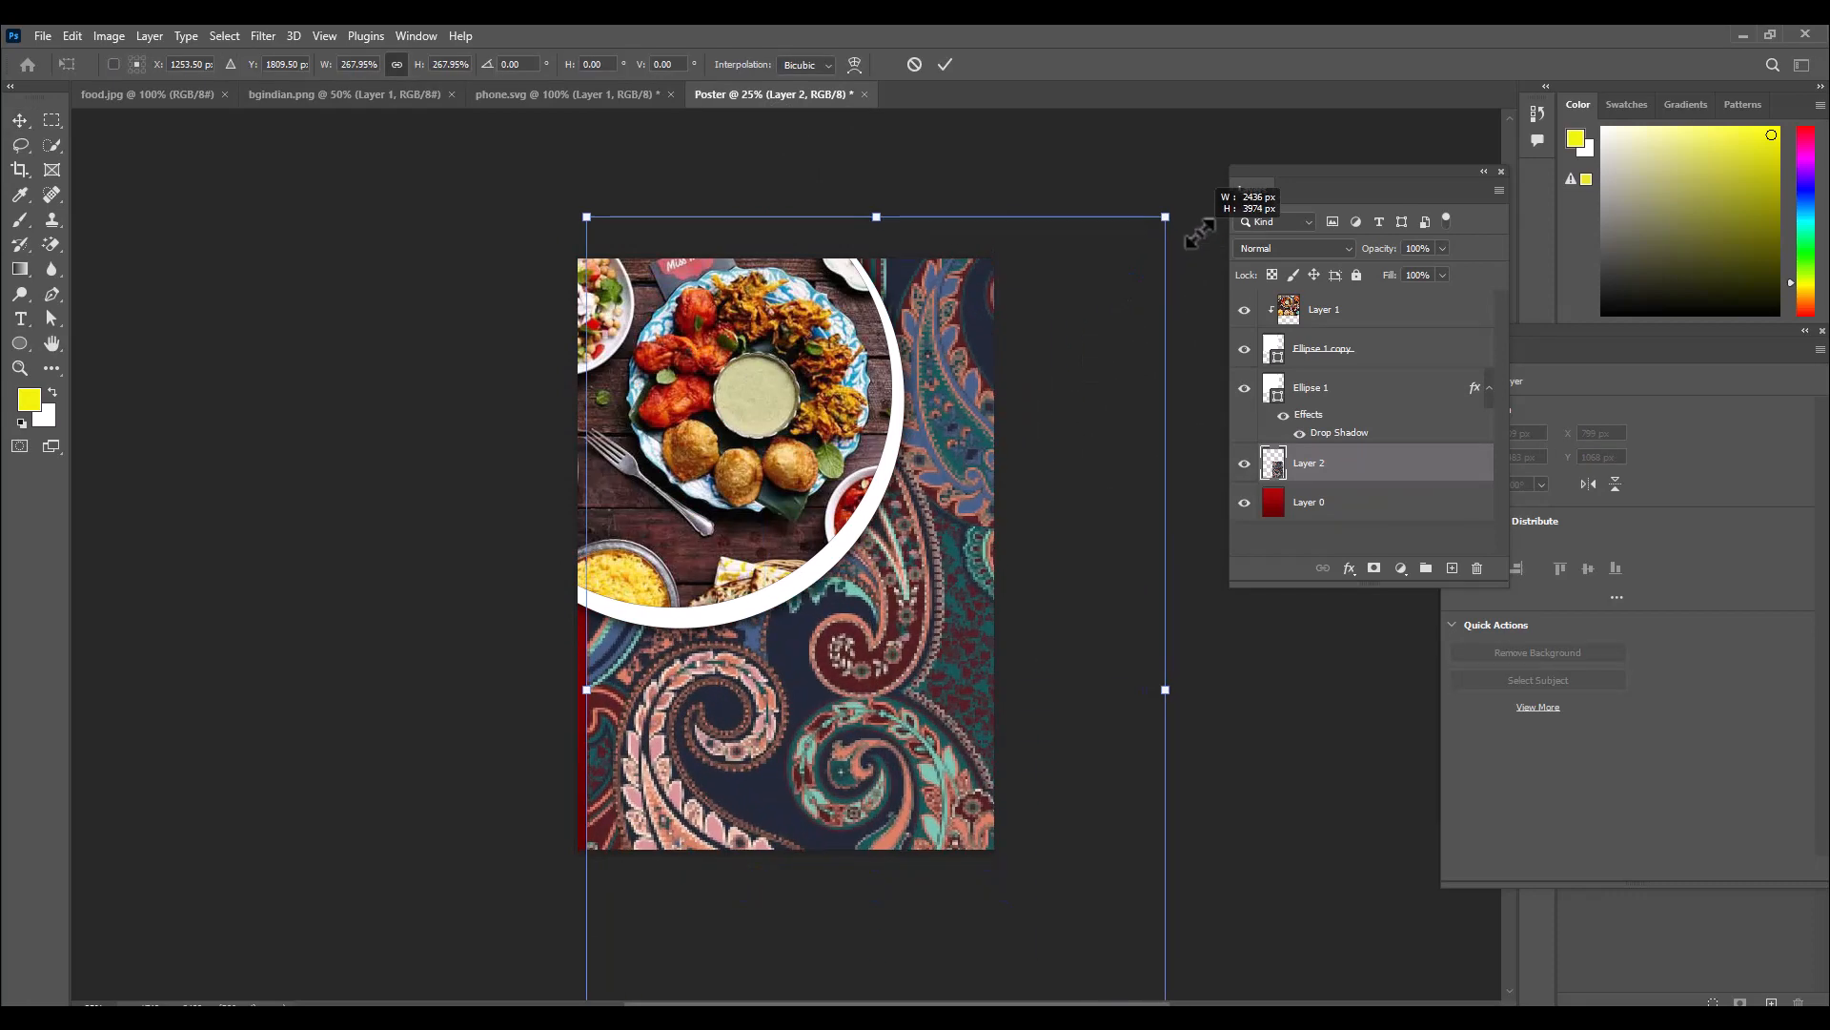
left_click_drag(942, 677, 900, 672)
left_click_drag(865, 595, 865, 542)
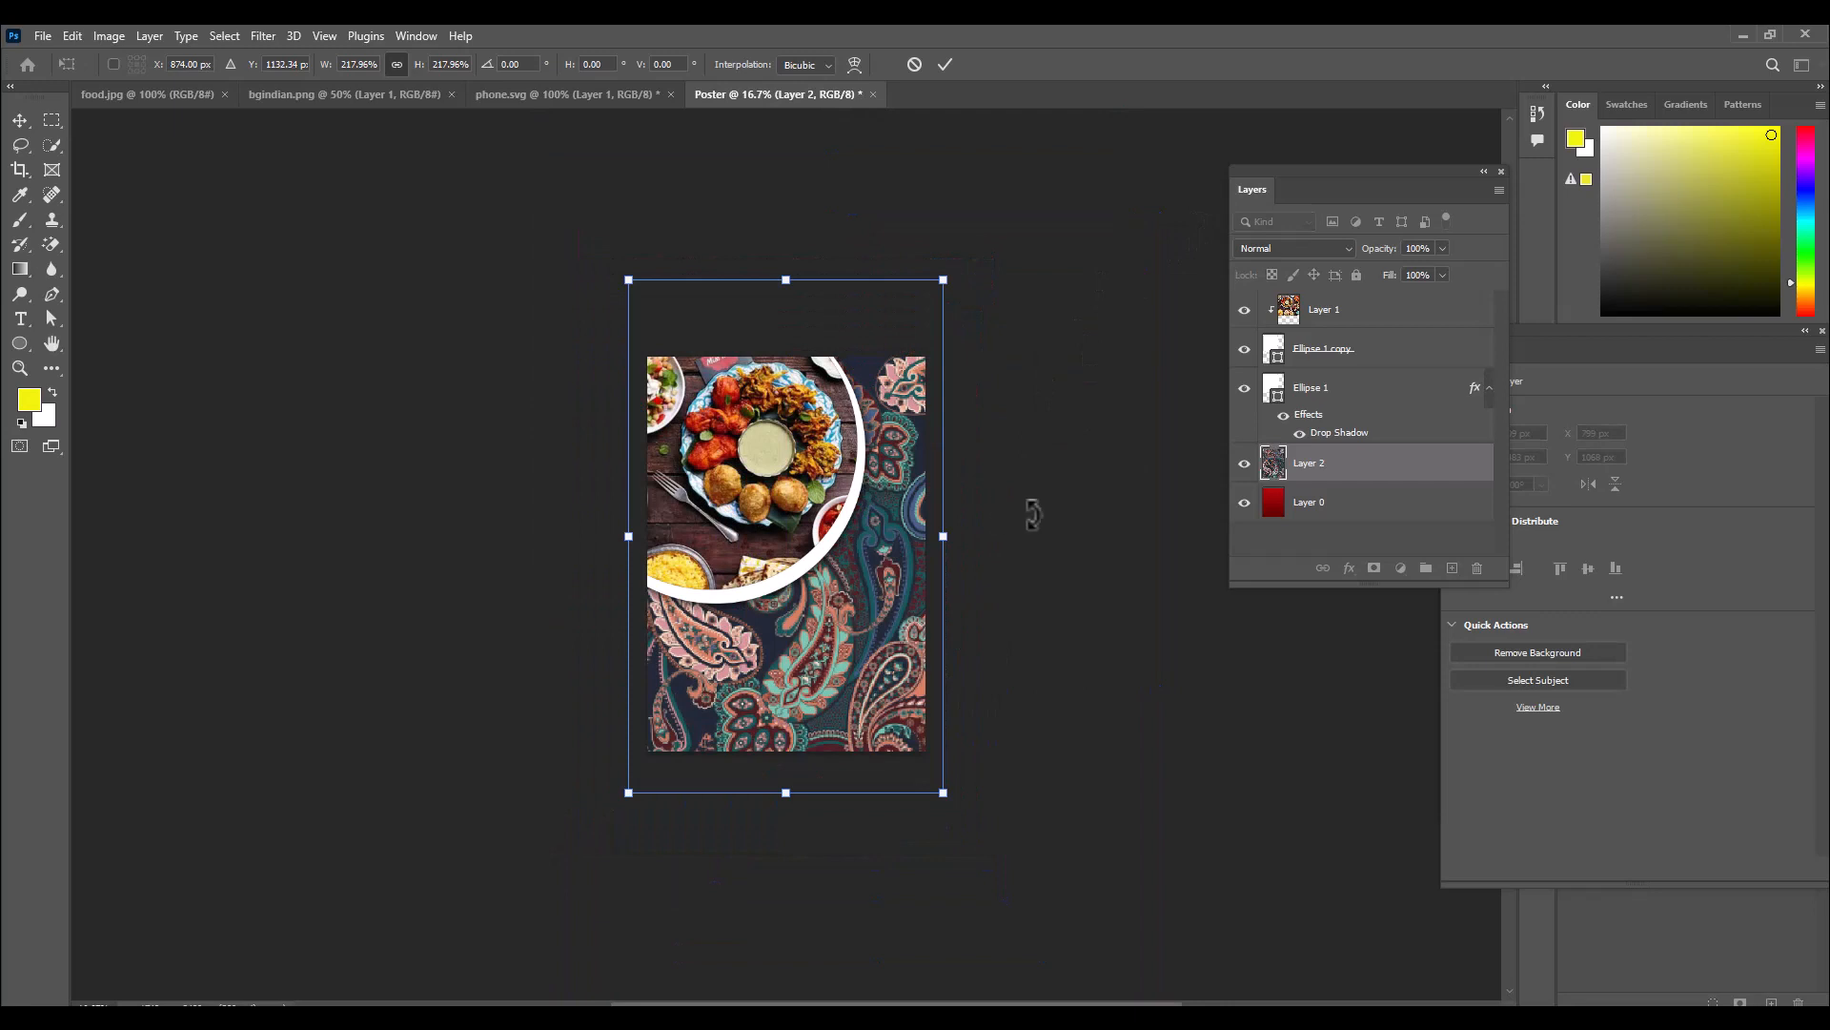
key("Return")
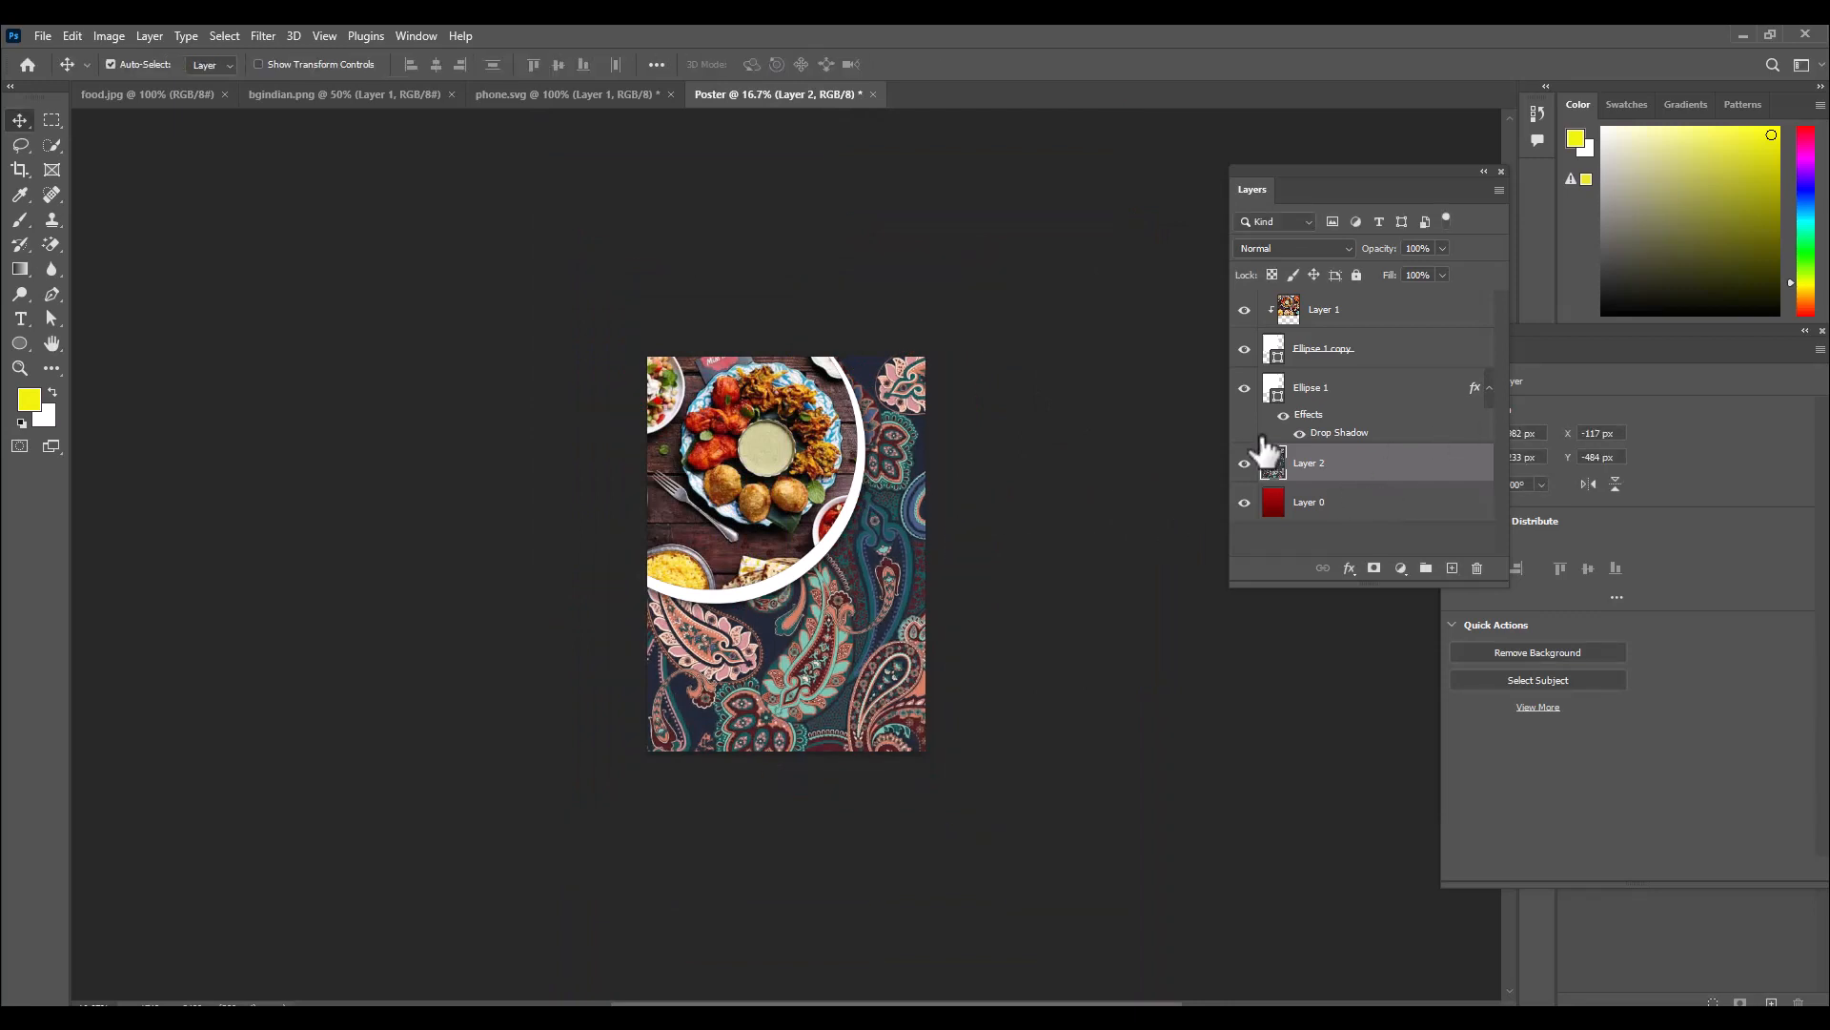
Blend the paisley layer into the red background with Multiply at 63% opacity.
left_click(1297, 243)
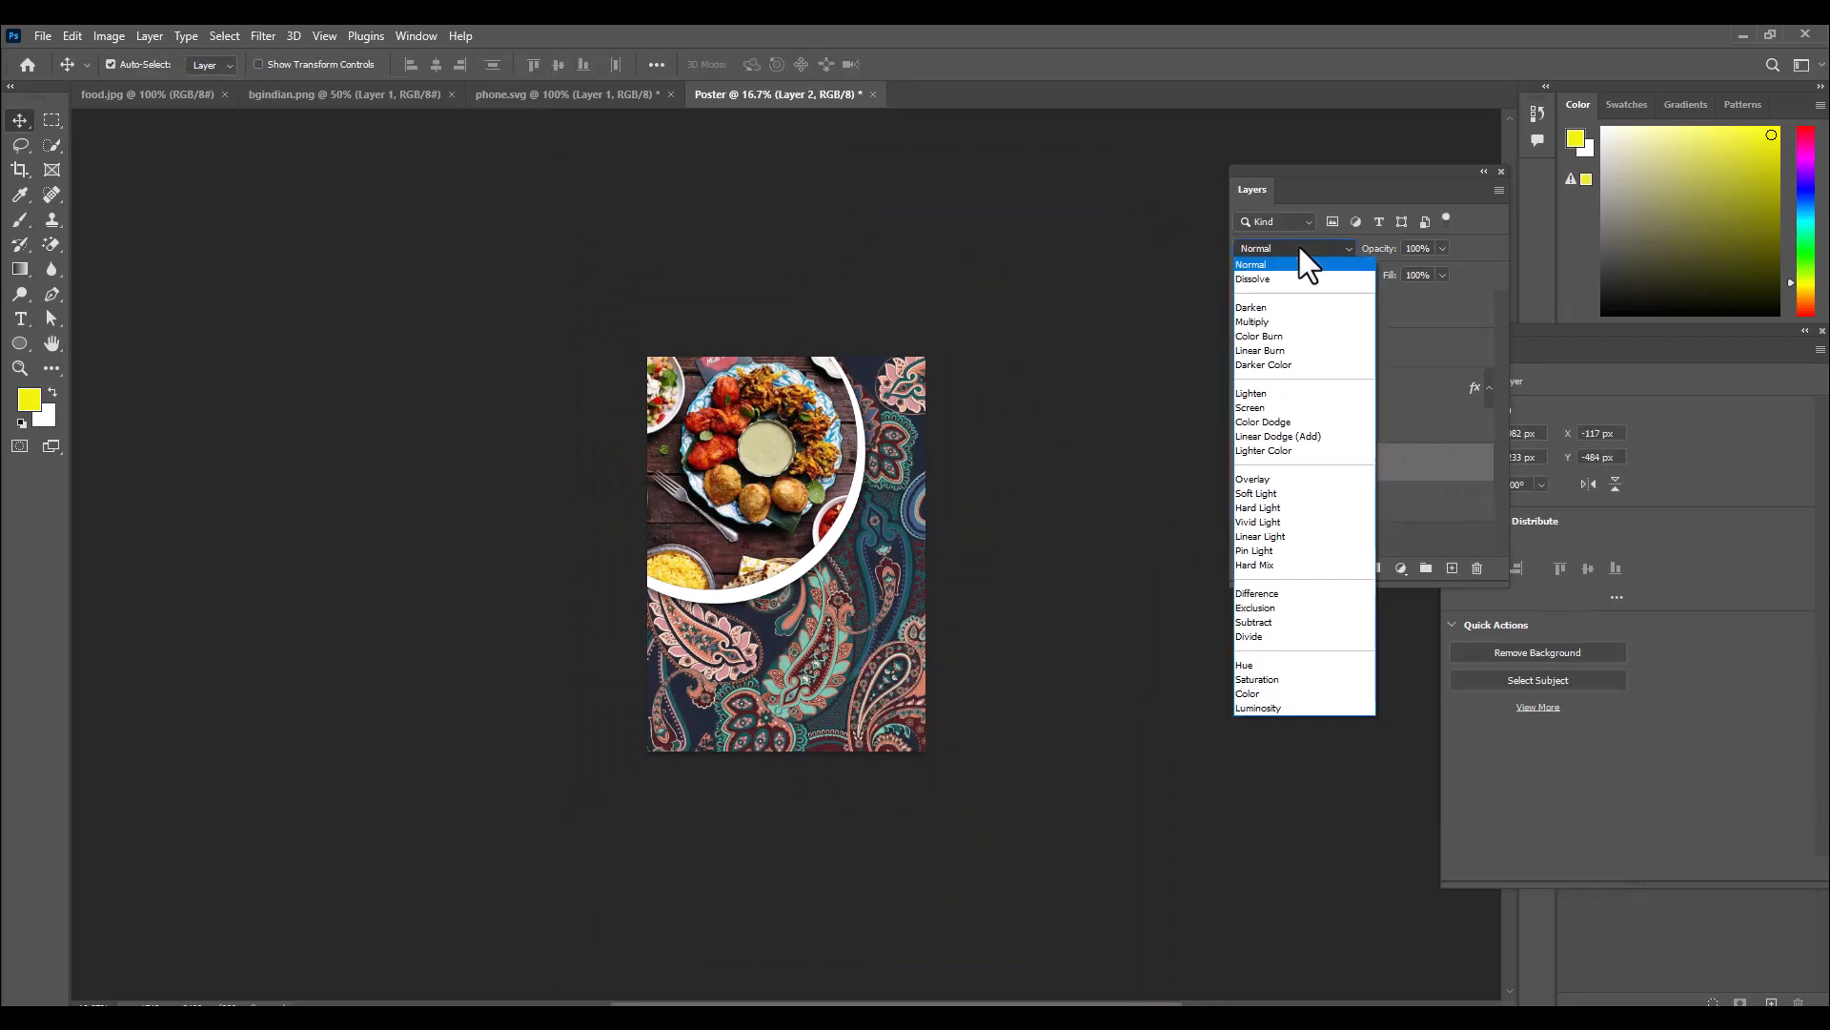
left_click(1277, 324)
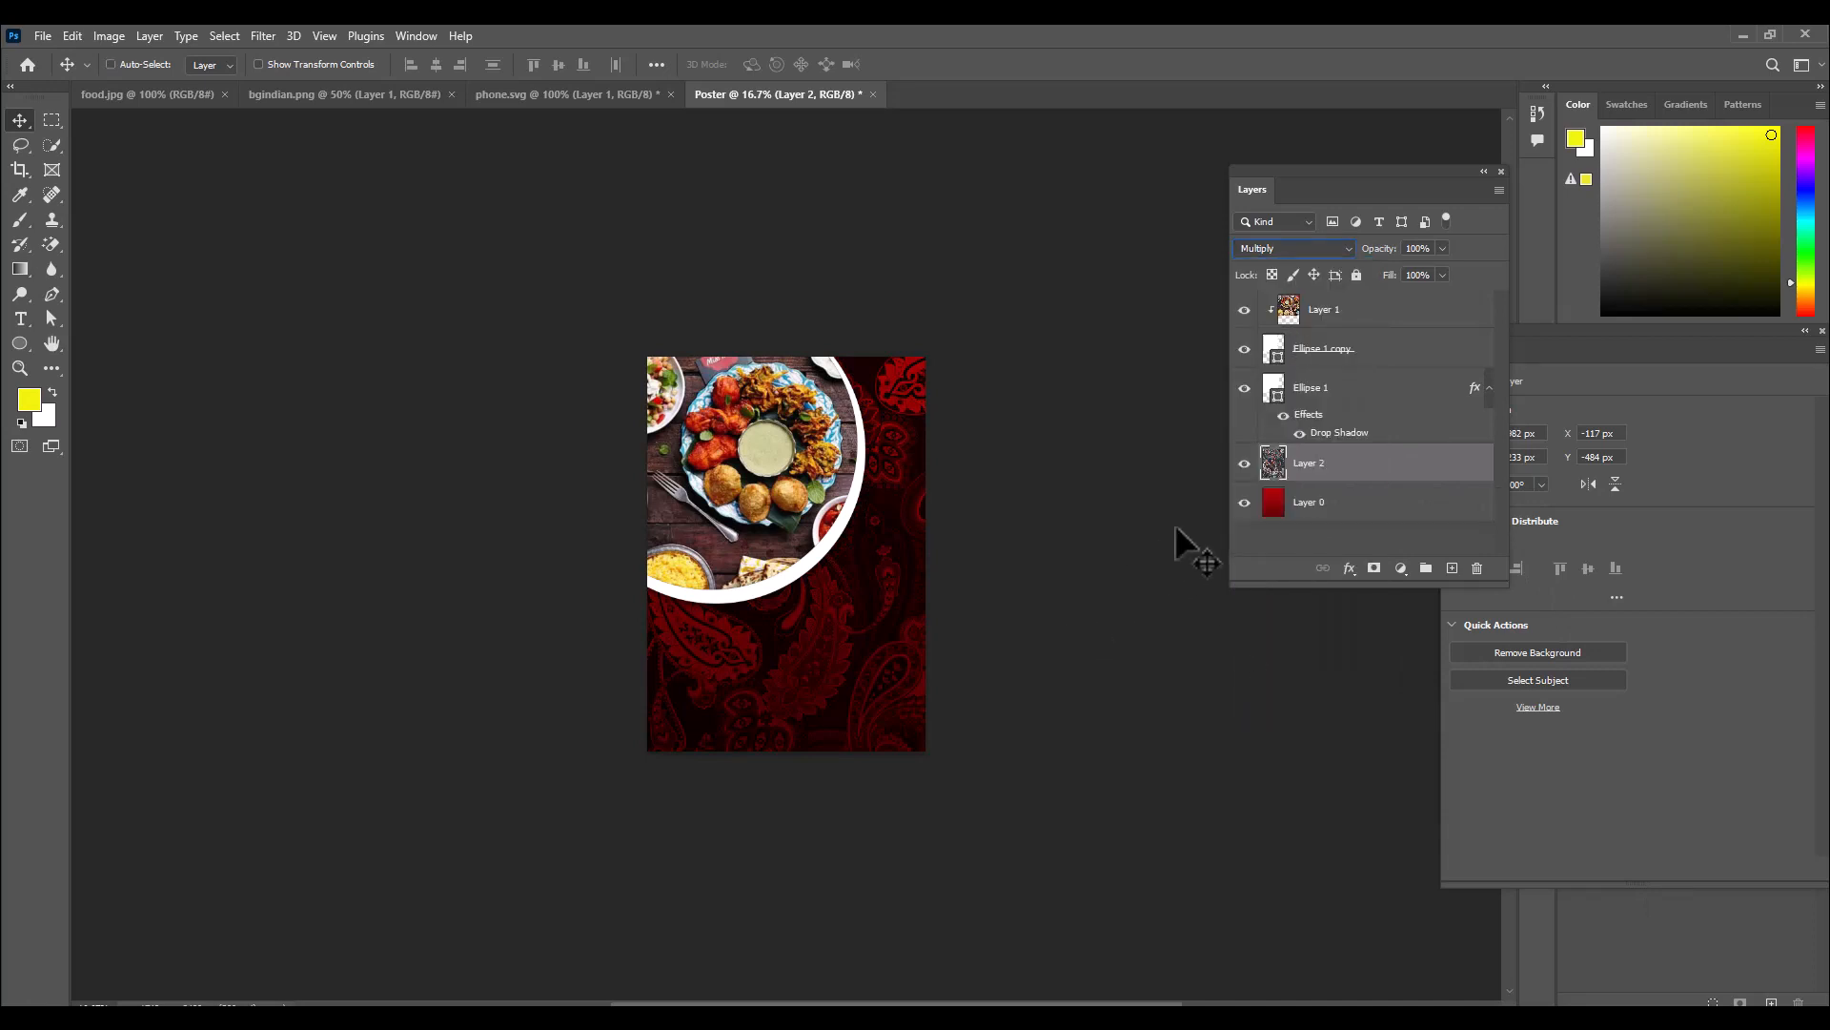
key("ctrl+plus")
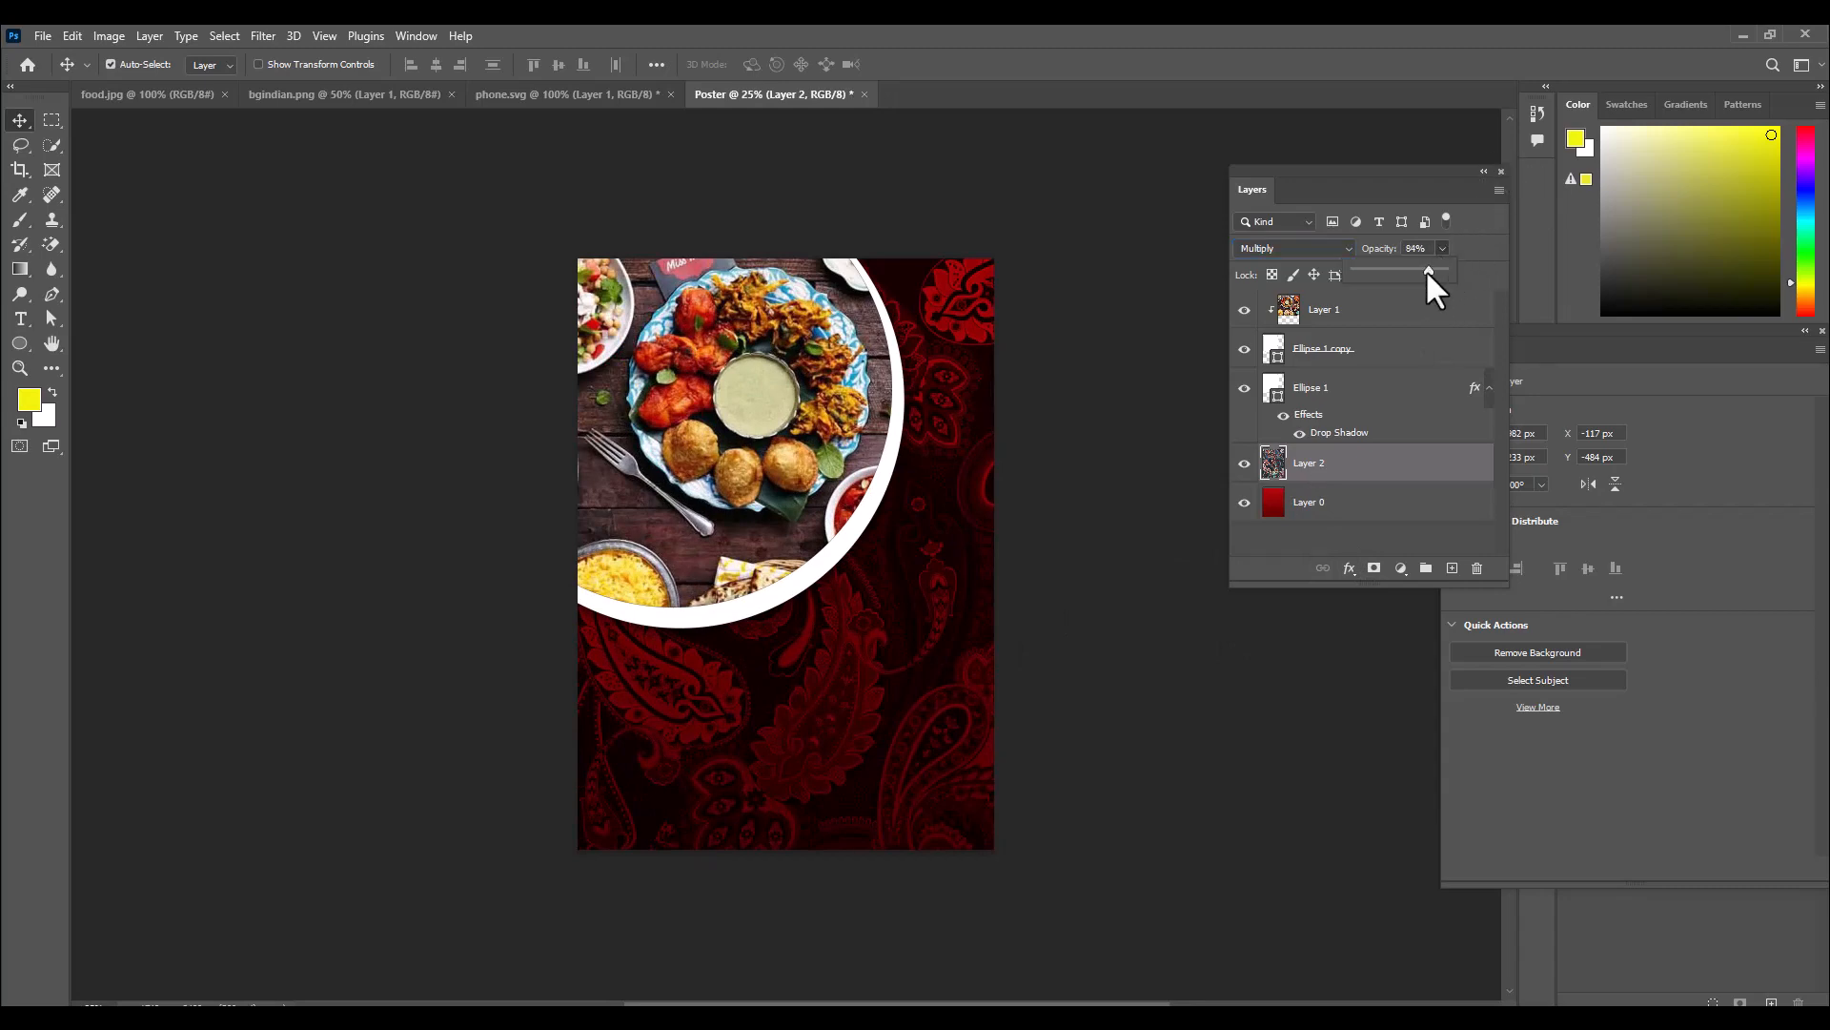
left_click_drag(1427, 274, 1423, 276)
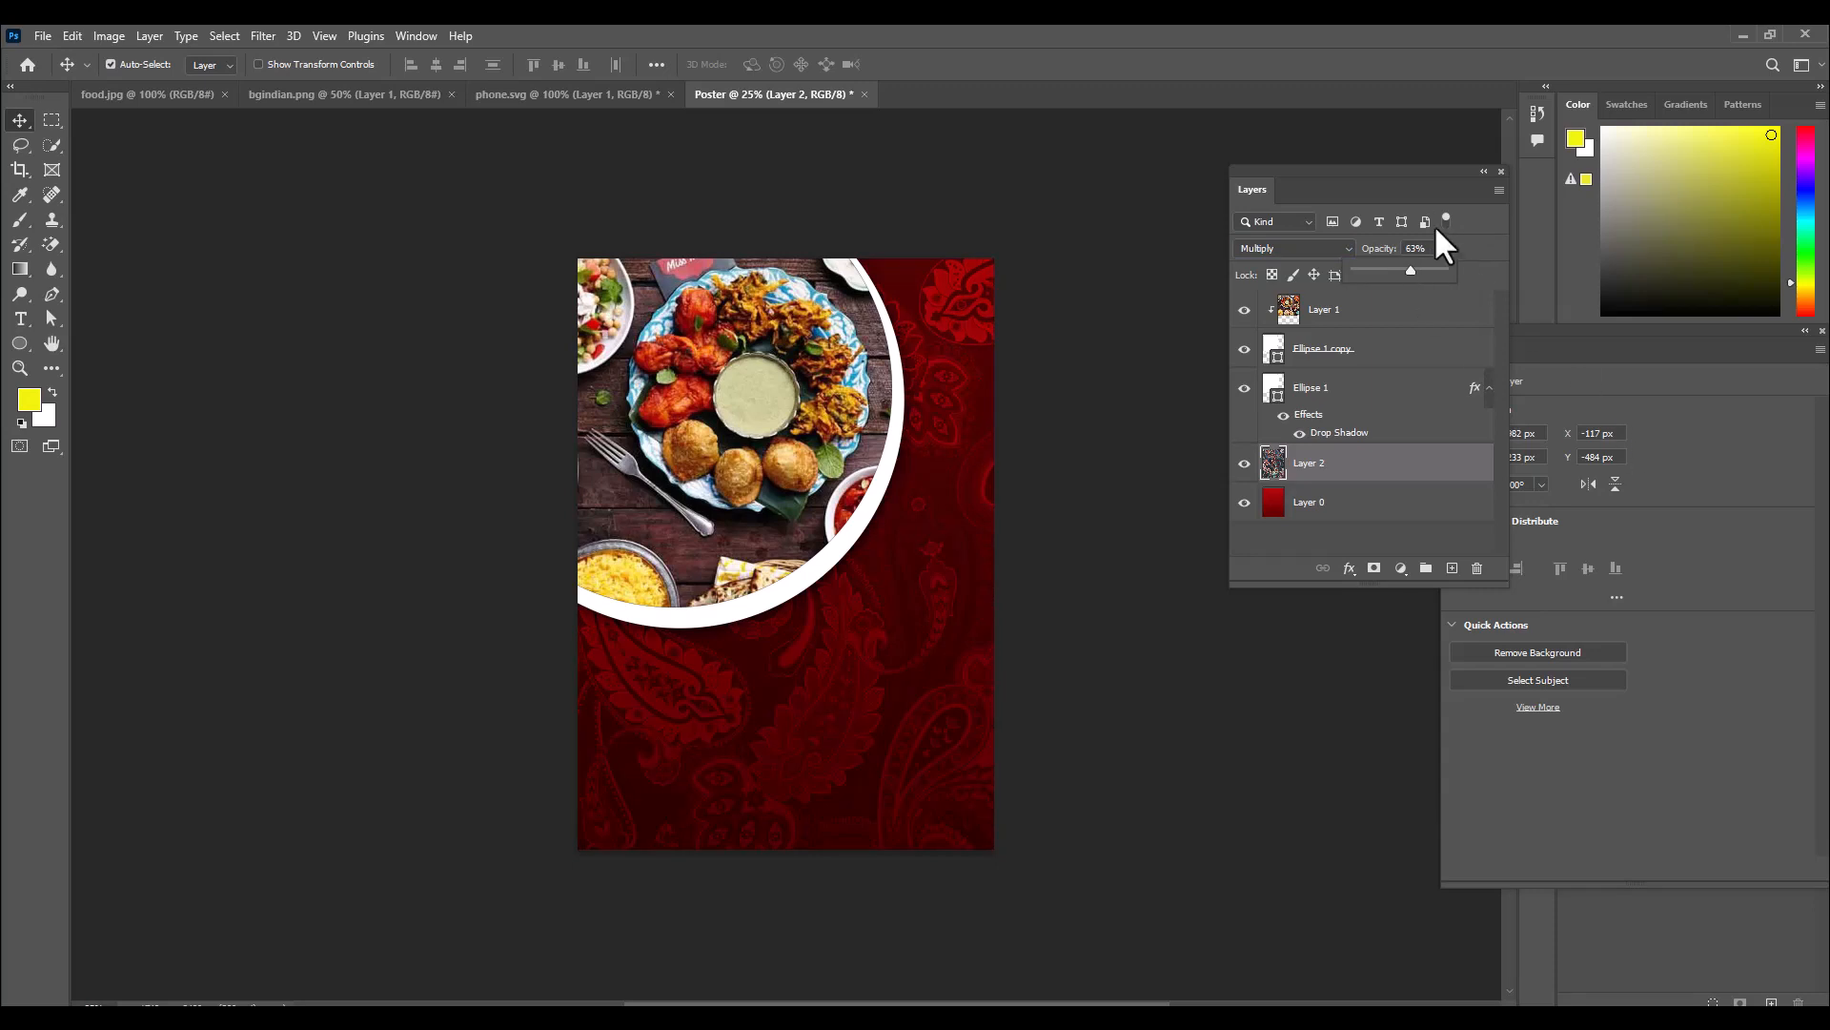
left_click_drag(1365, 176, 1375, 176)
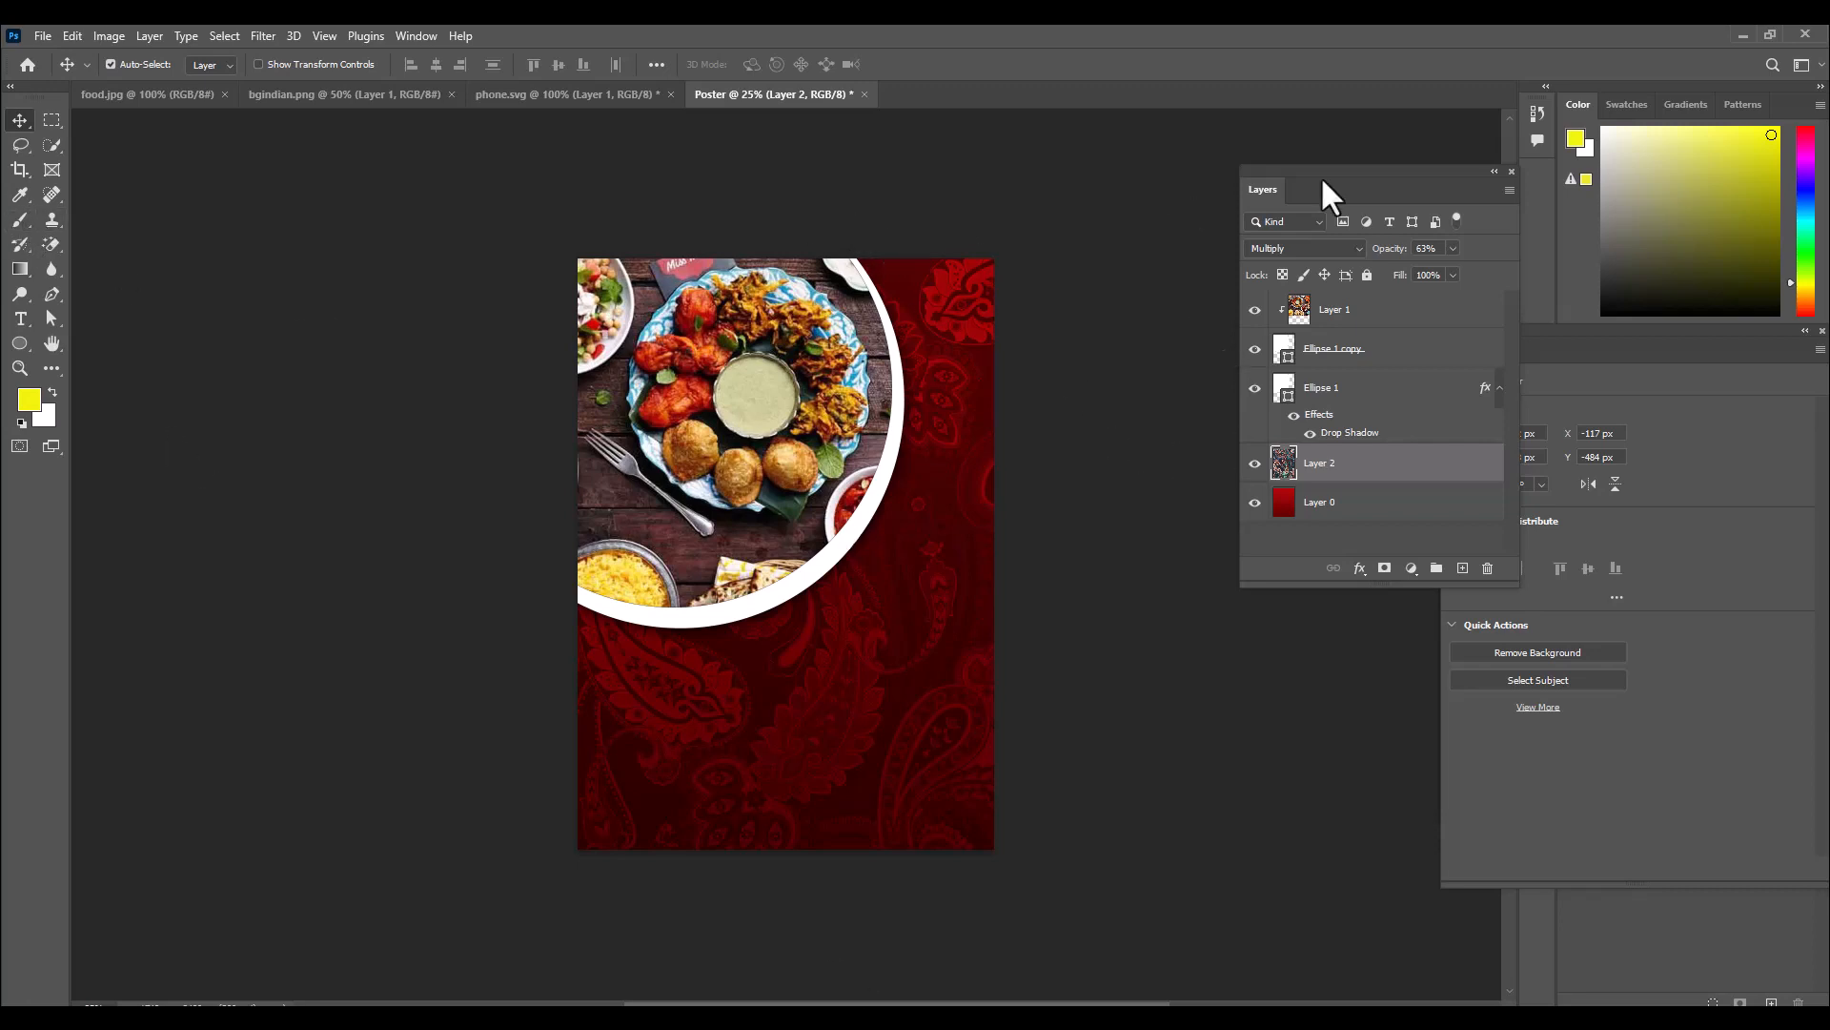
Copy the title line "Easter kitchen" from the contentofposter file in Notepad.
key("alt+Tab")
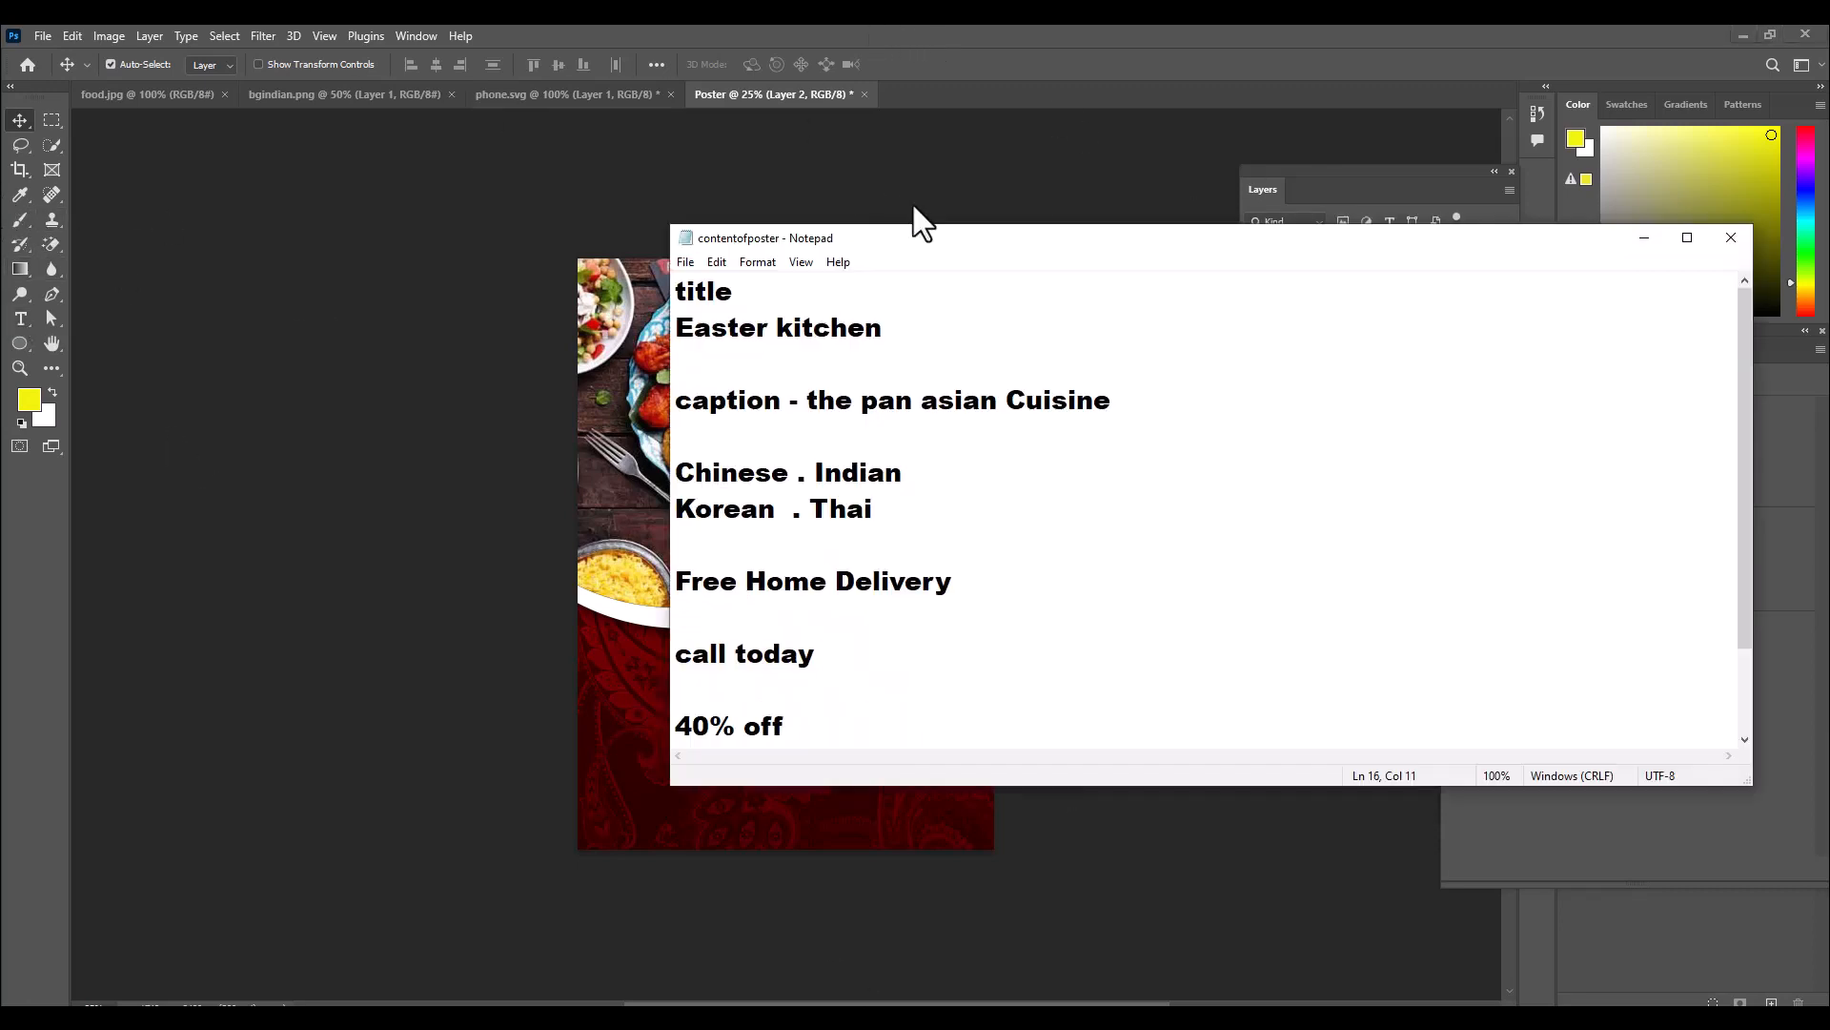
left_click_drag(919, 238, 1335, 239)
left_click_drag(1313, 331, 1049, 330)
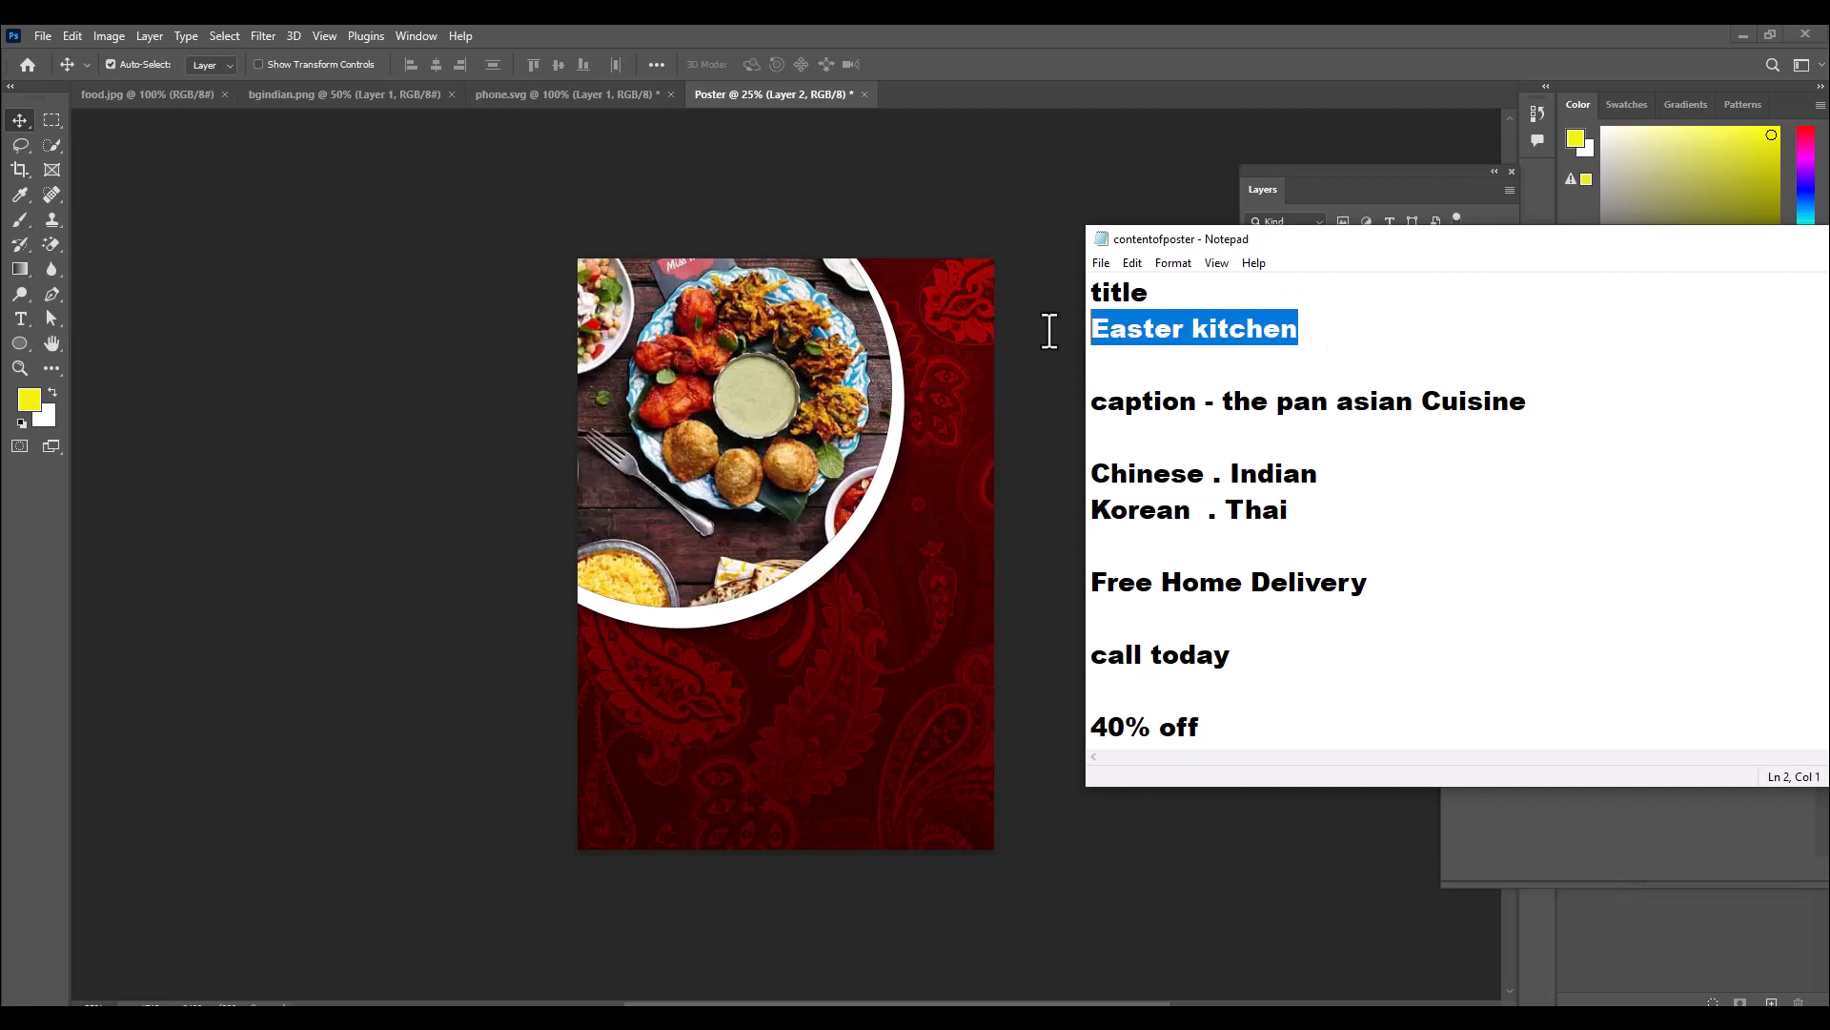
right_click(1142, 324)
left_click(1152, 380)
left_click_drag(1594, 246, 1298, 267)
left_click(1722, 269)
Add a text layer below the food circle in Photoshop and paste "Easter kitchen" in place of the placeholder text.
left_click(20, 318)
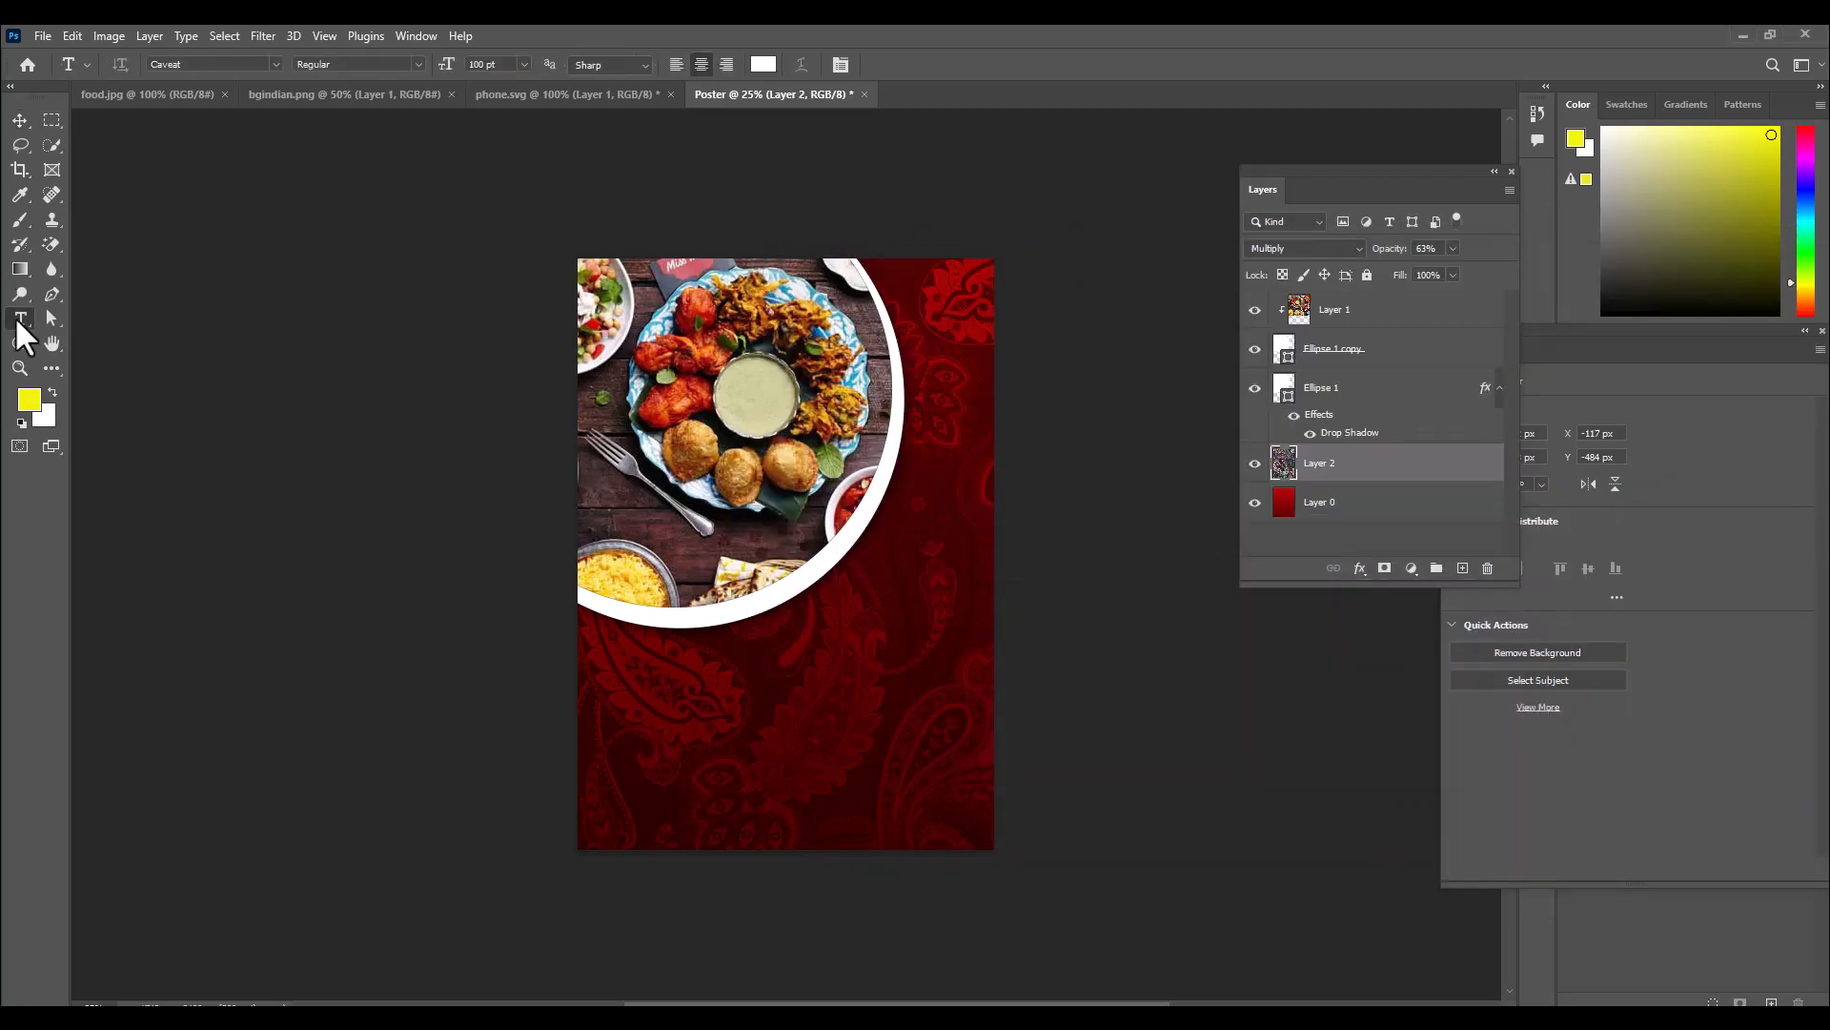
left_click(832, 654)
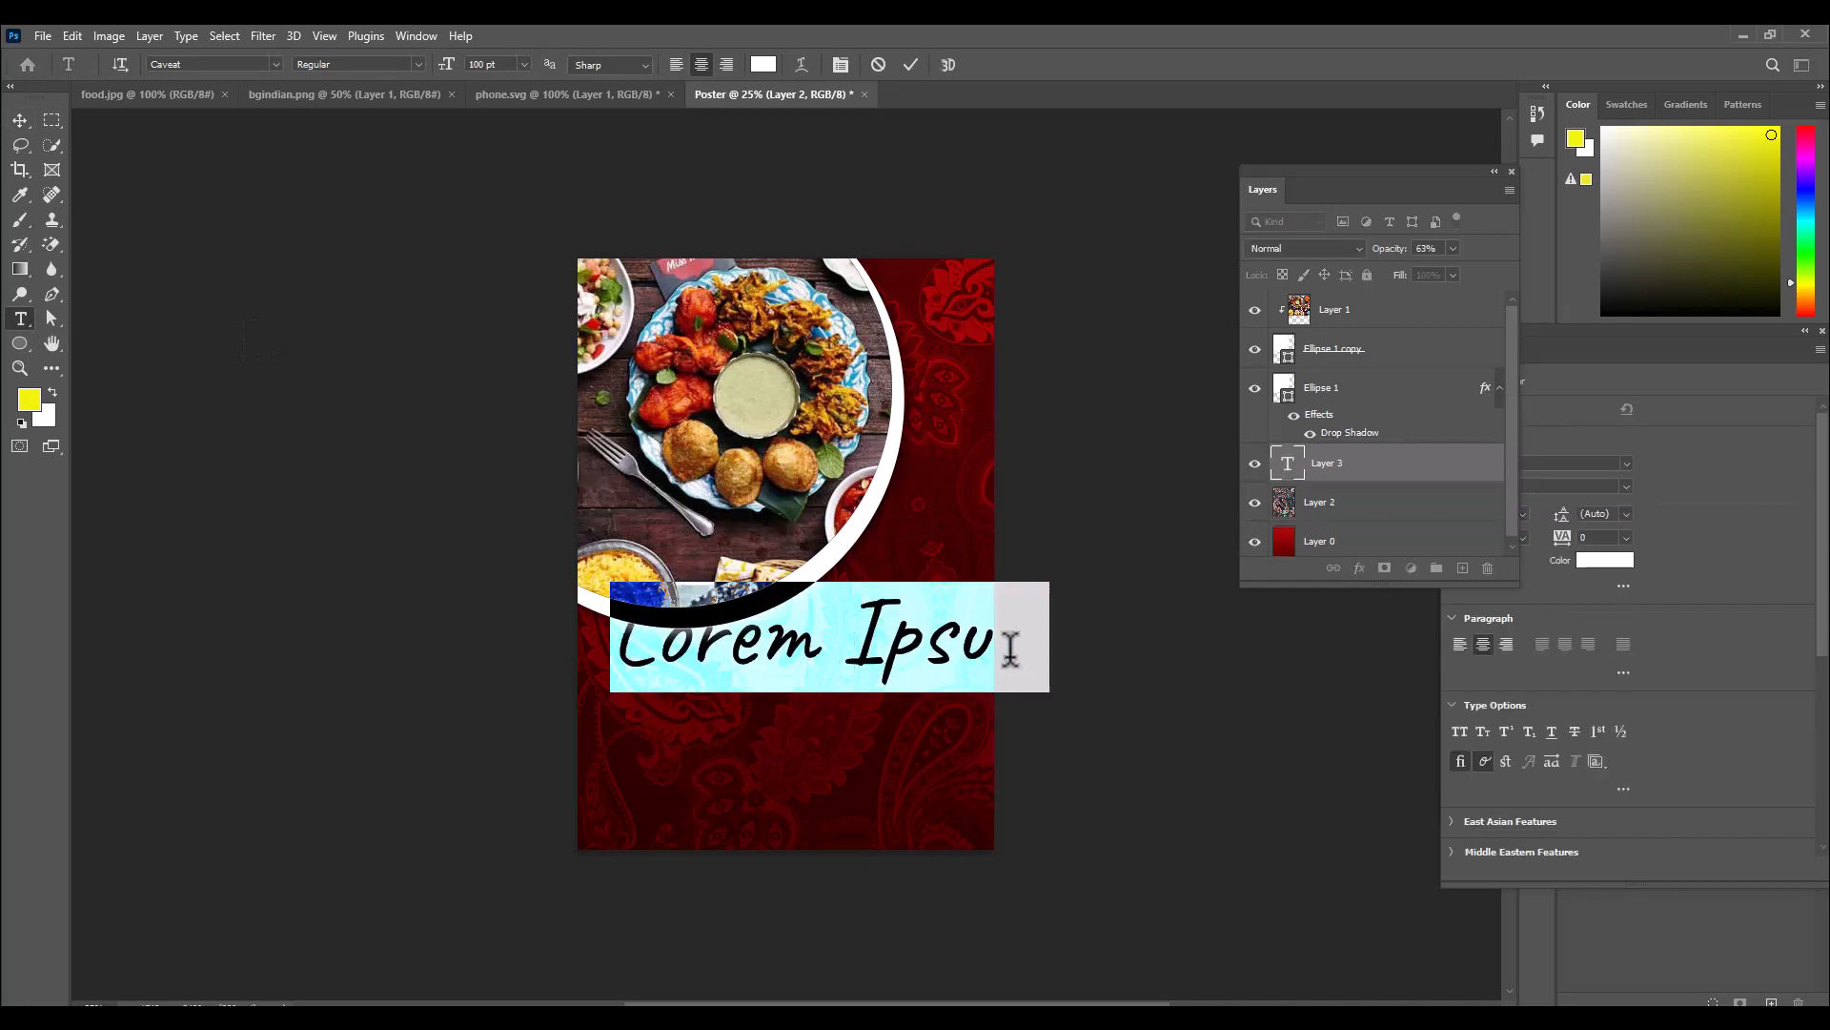
key("BackSpace")
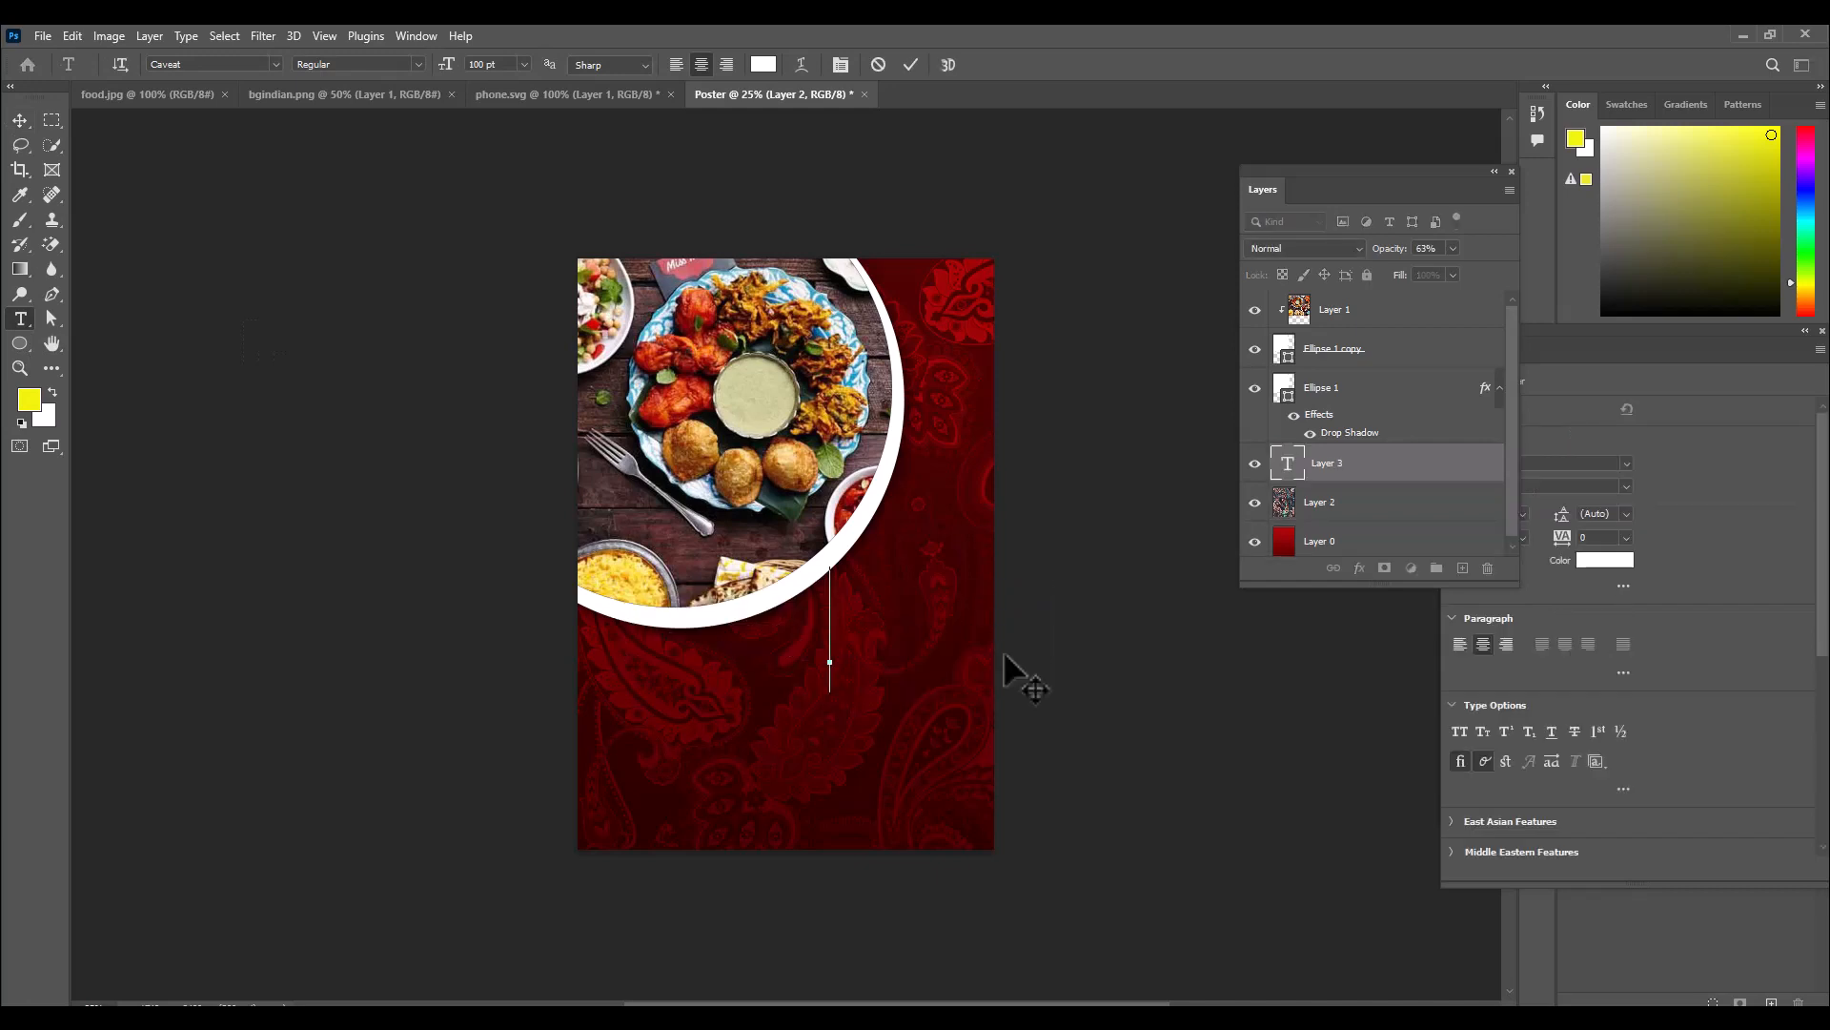
key("ctrl+v")
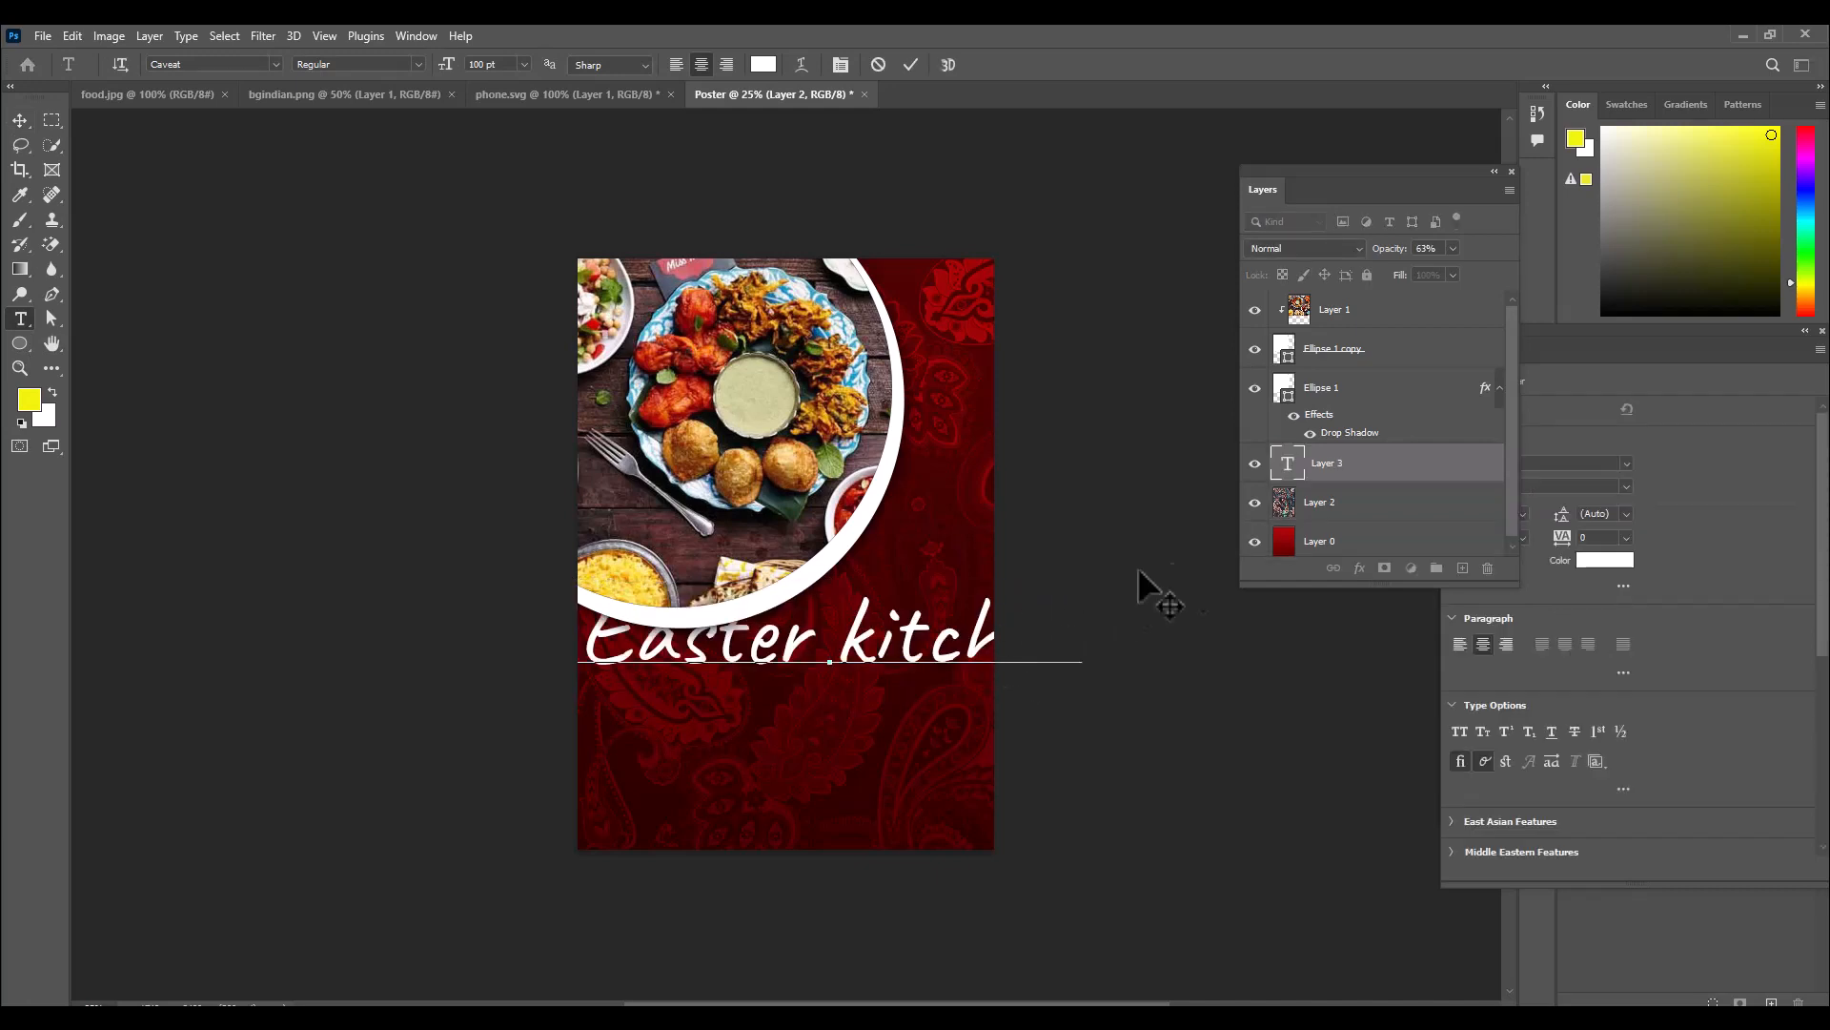
Set the title's font to Great Vibes Regular and break it into two lines before "kitchen".
double_click(1283, 462)
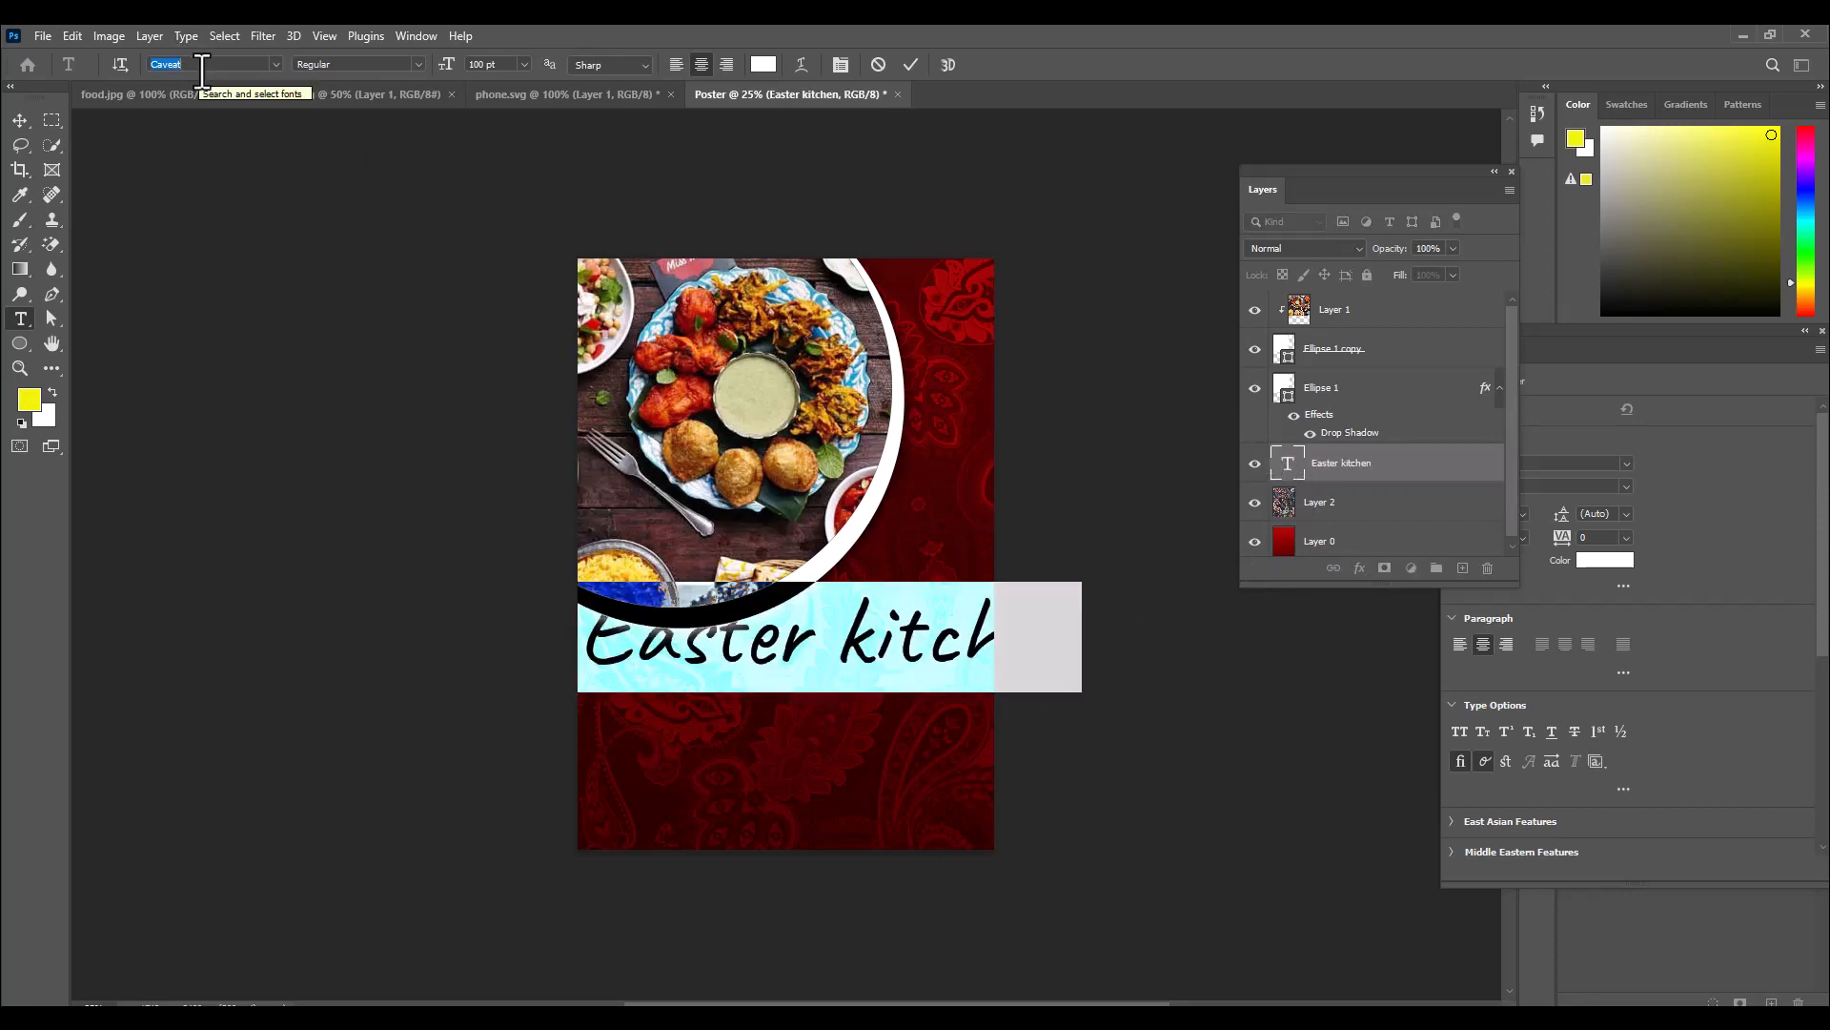
type("Gr")
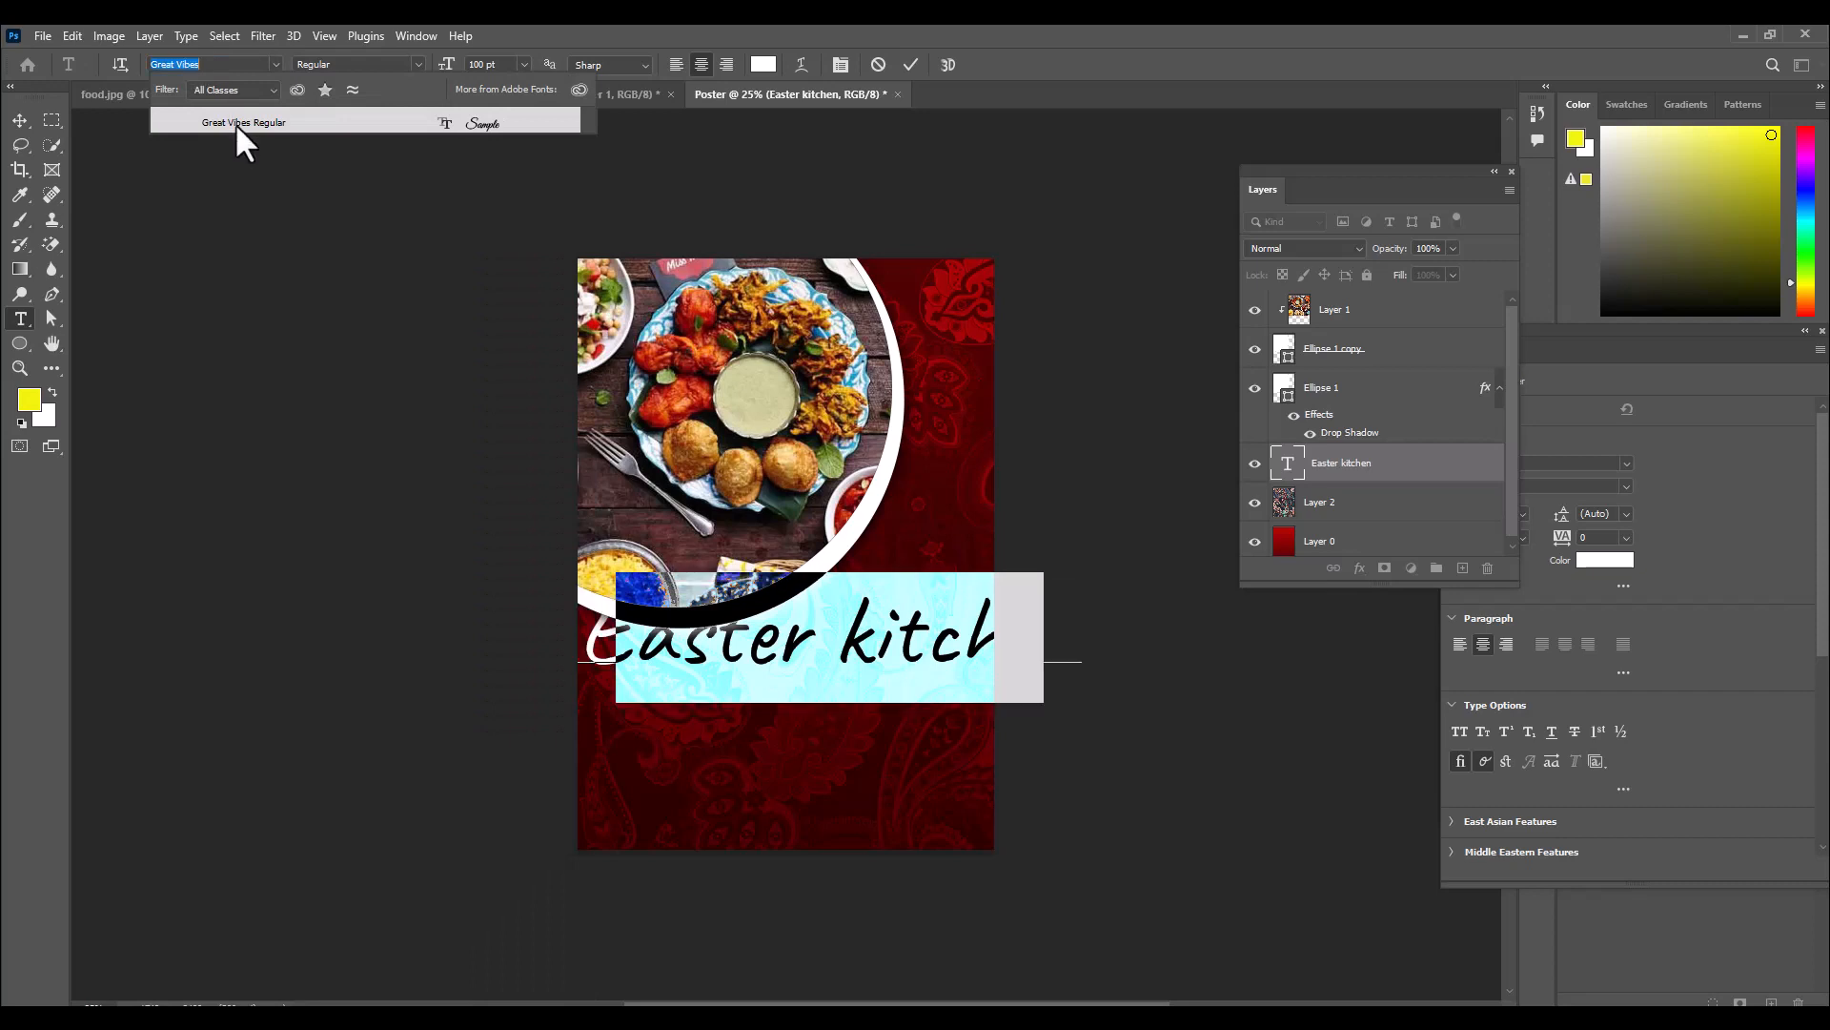
left_click(224, 133)
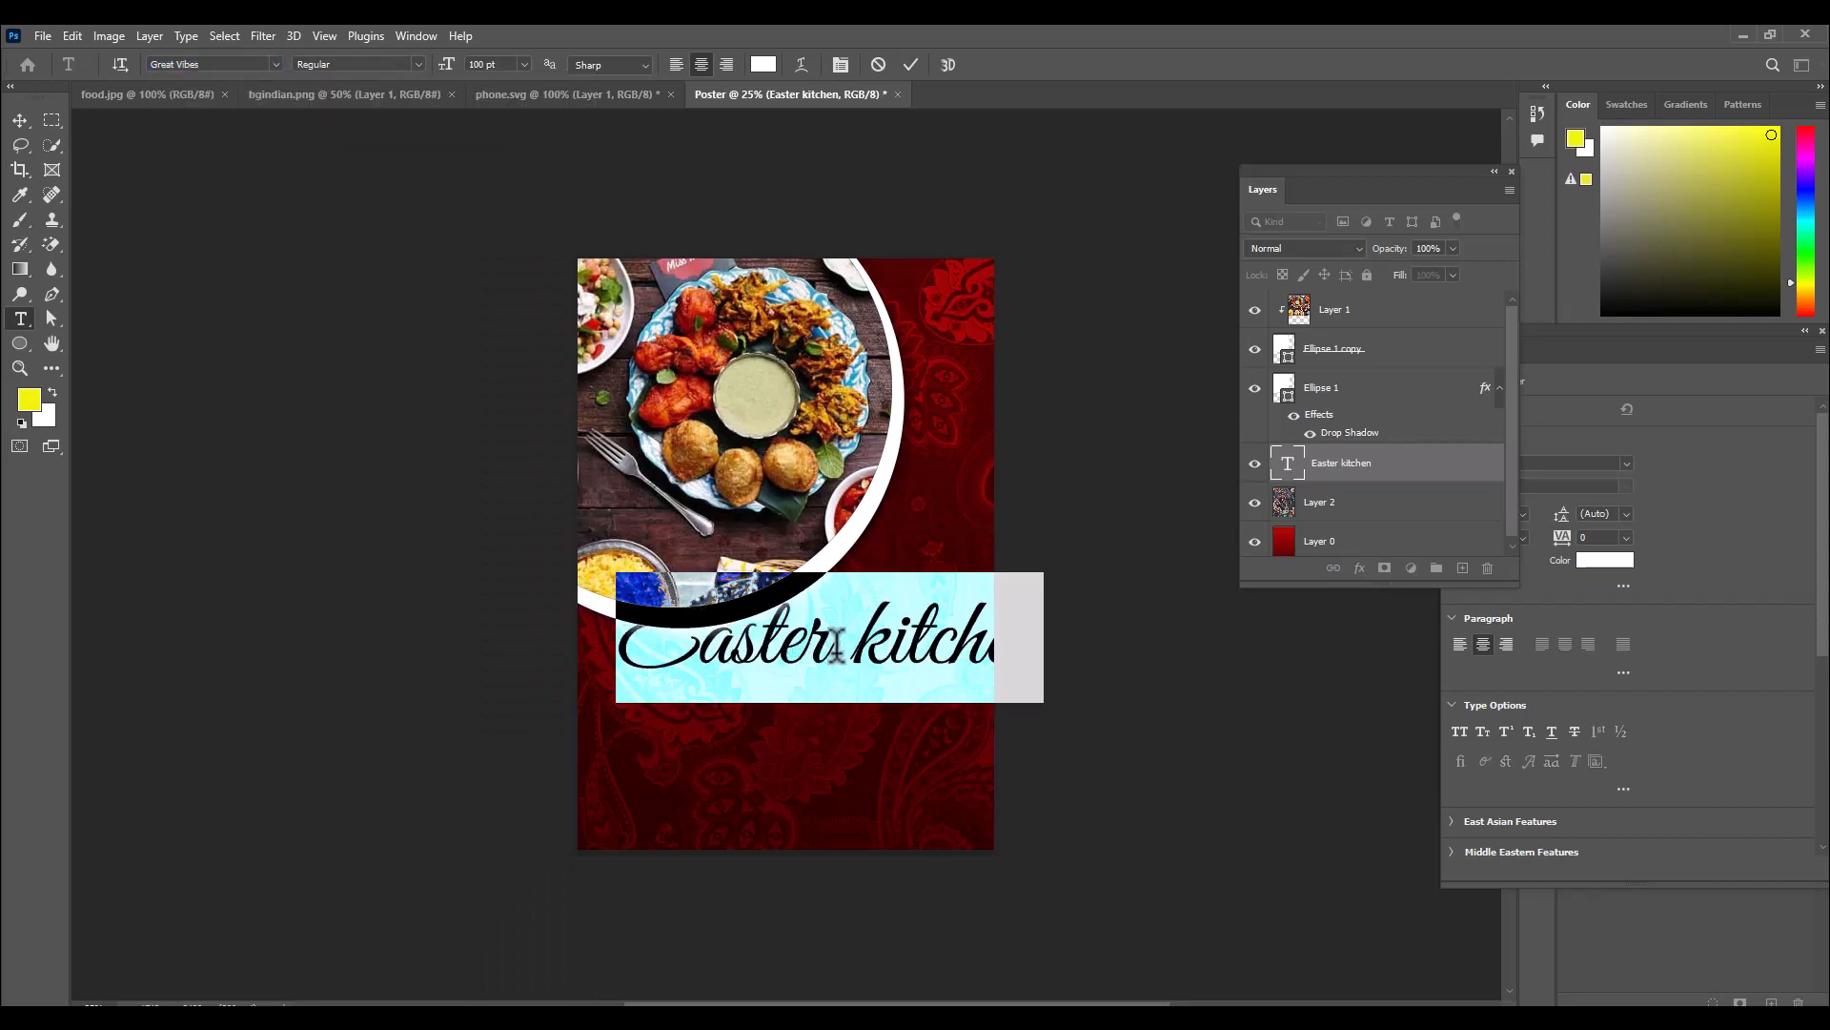
left_click(868, 631)
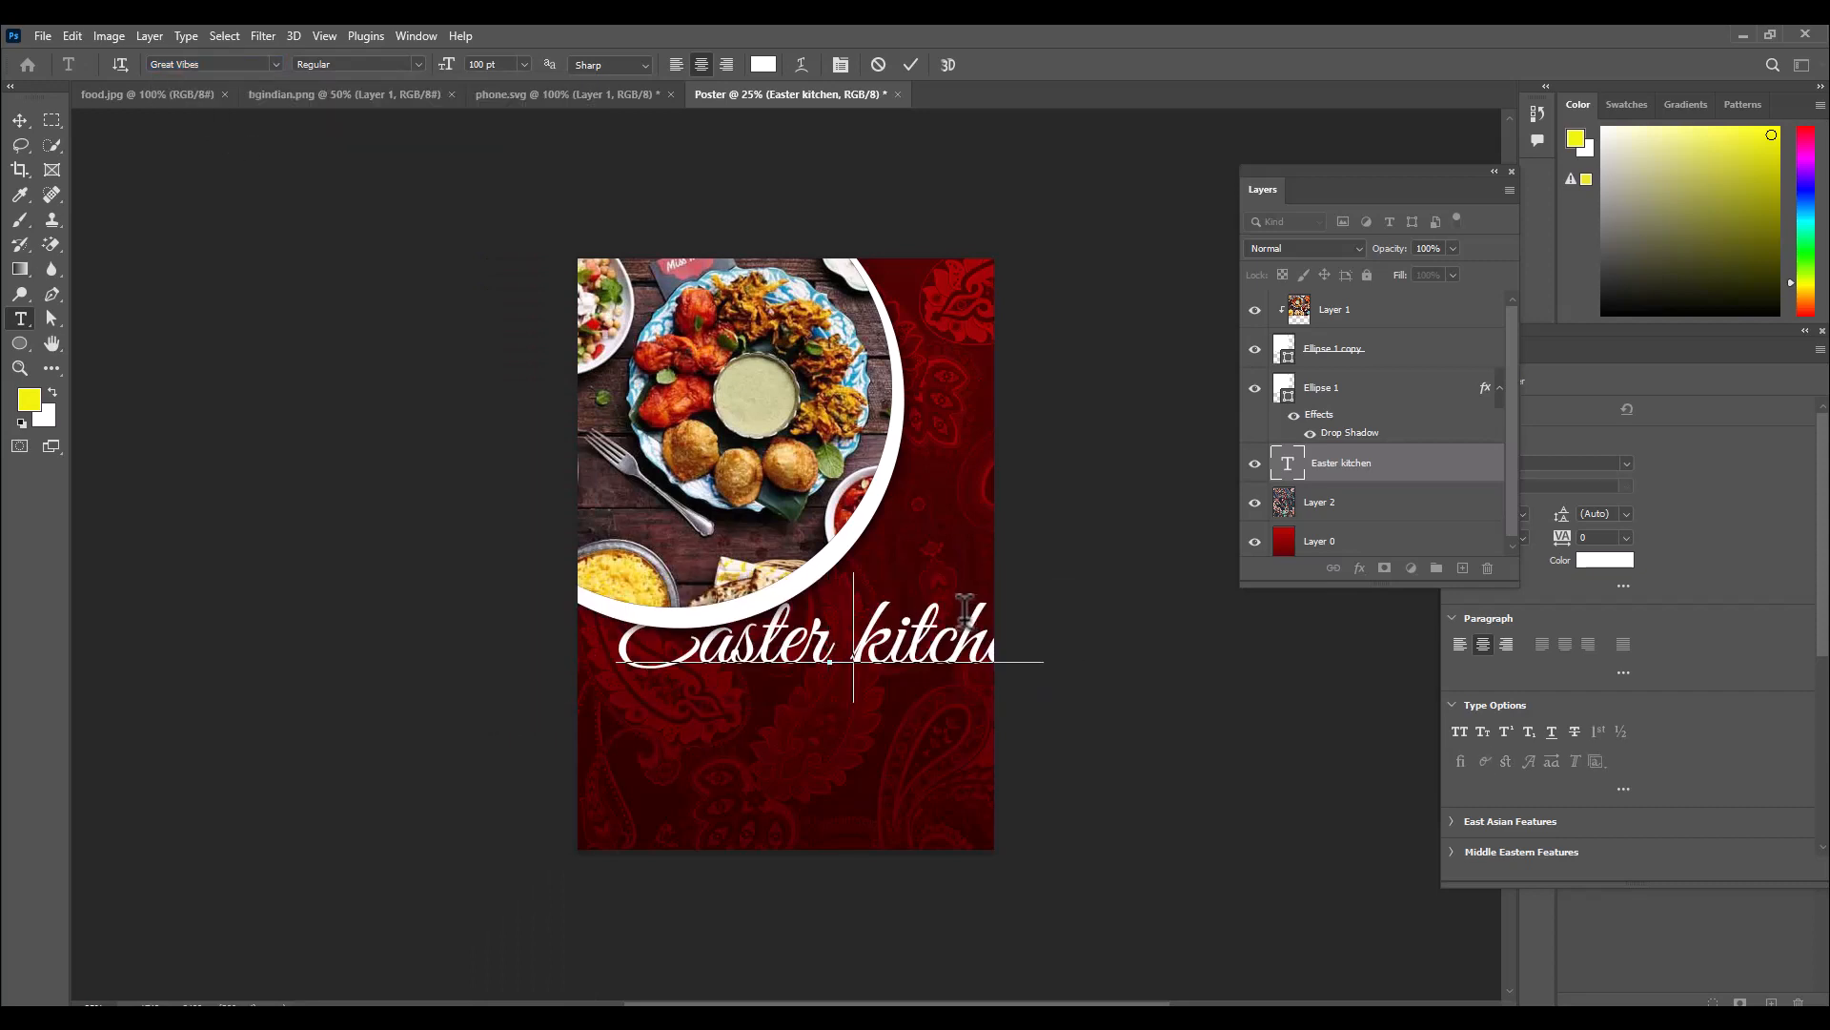
key("Return")
left_click(19, 120)
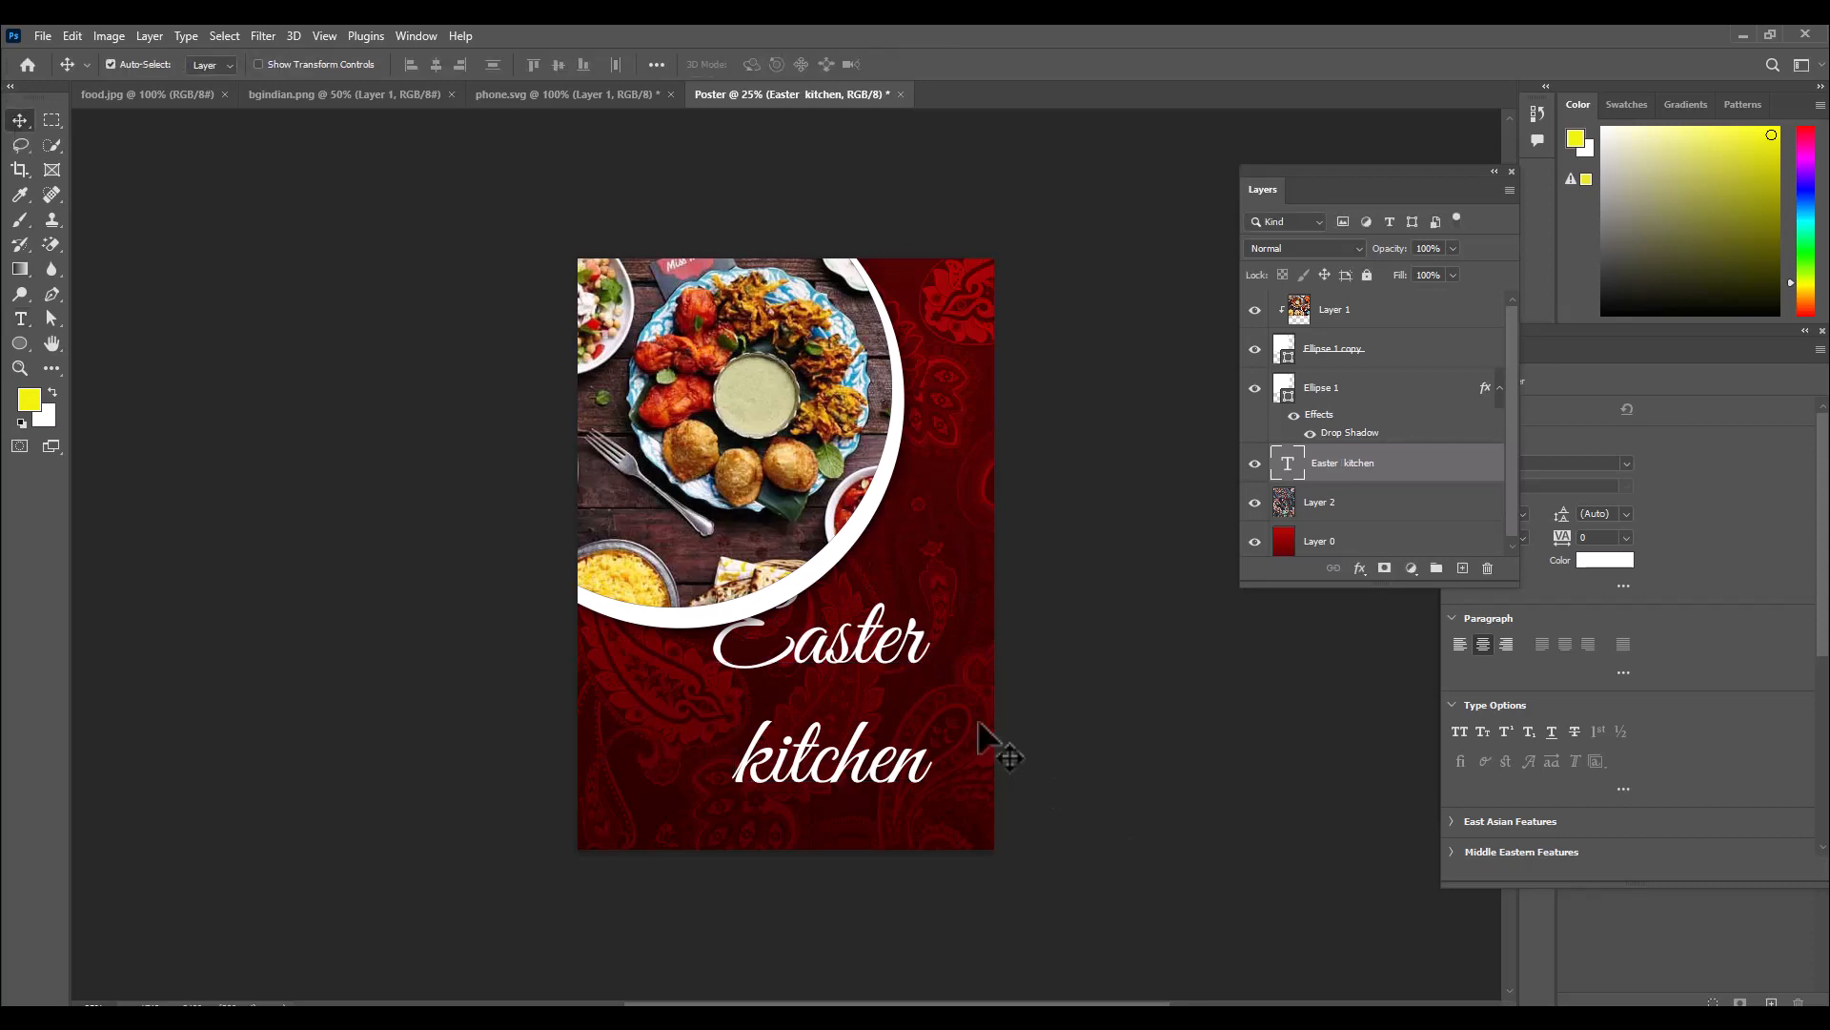
Scale the two-line title to about 55.66% and place it below and to the right of the food circle.
left_click_drag(855, 668, 883, 666)
key("ctrl")
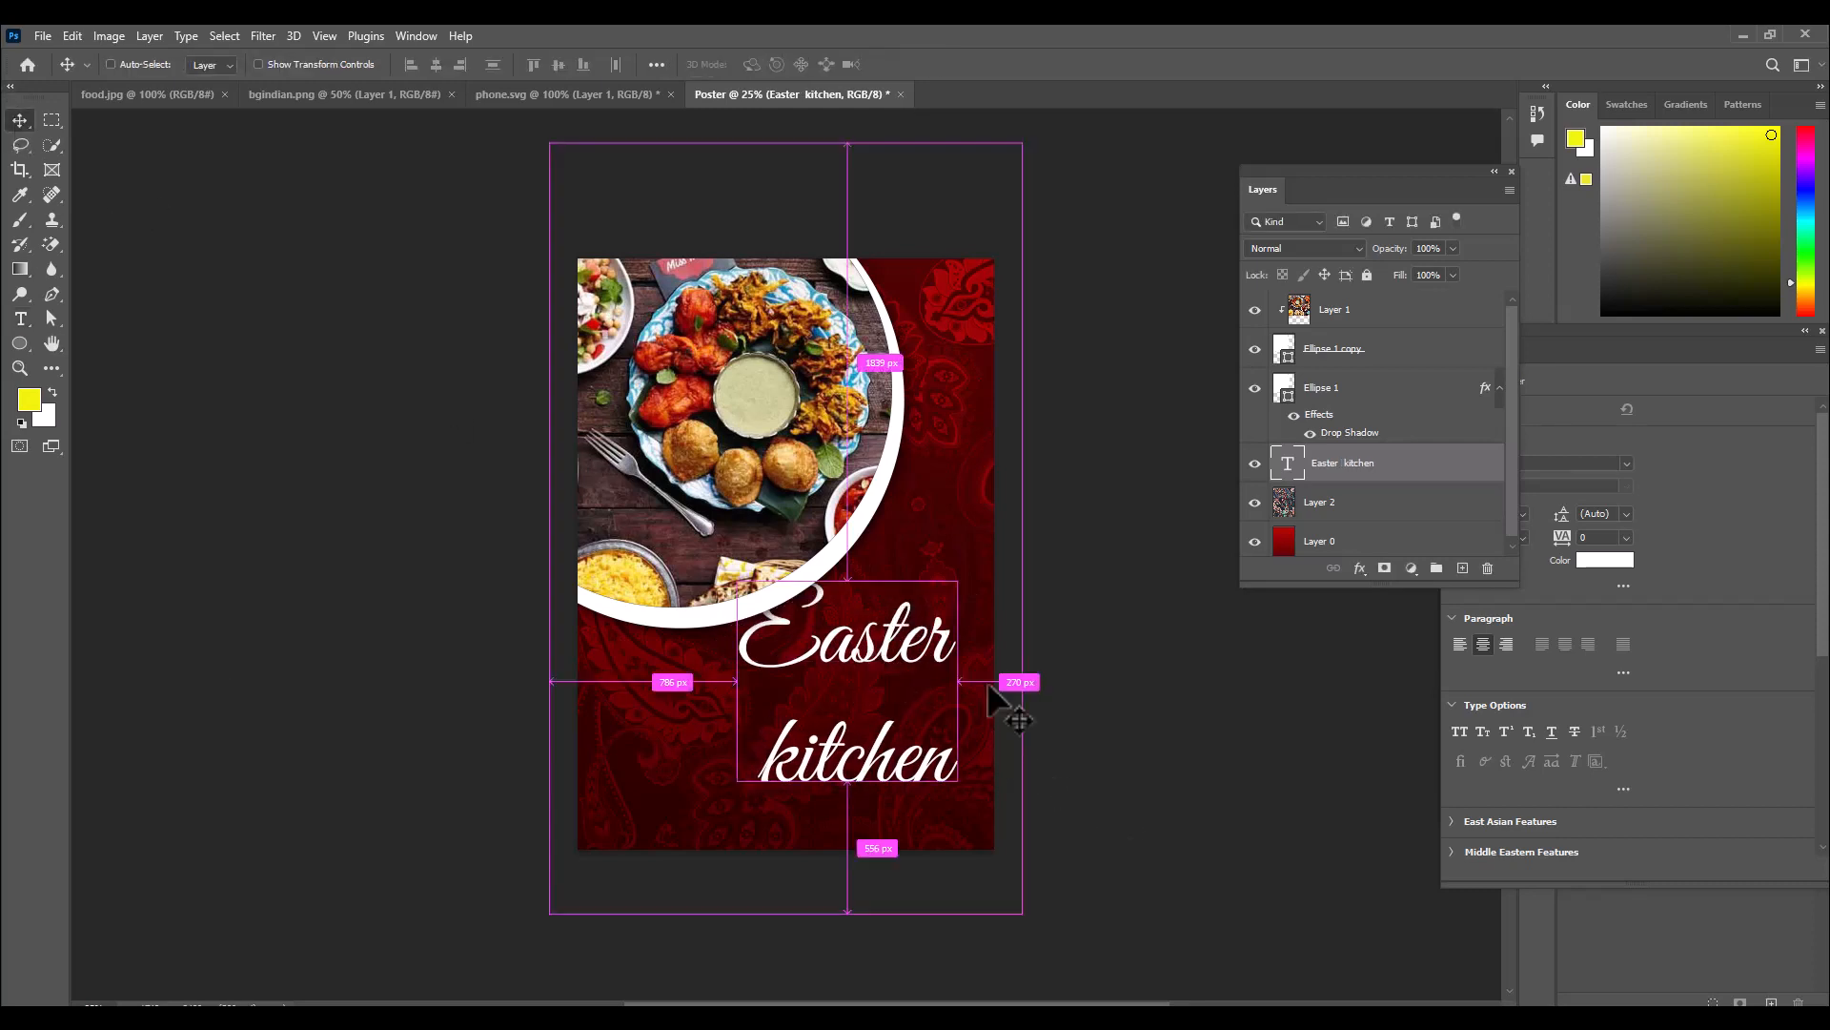
key("ctrl+t")
left_click_drag(958, 581, 920, 626)
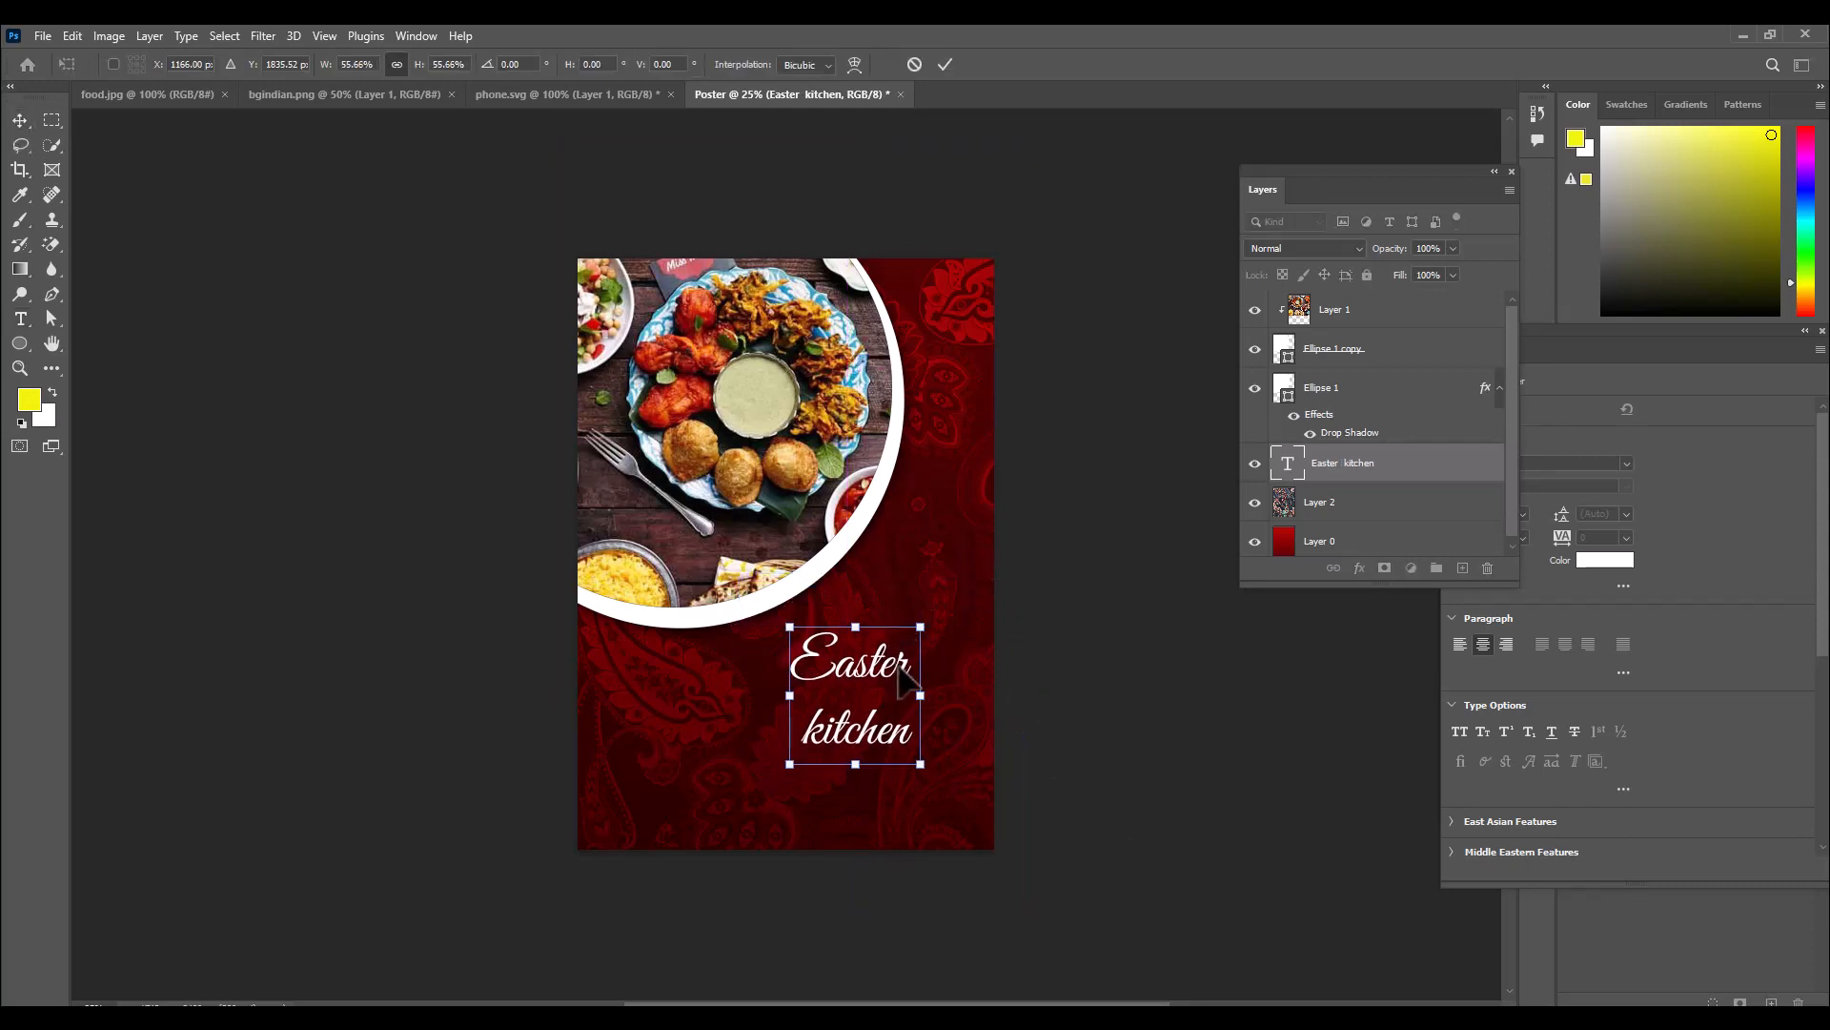
Capitalize the second word of the title so it reads "Kitchen".
double_click(903, 672)
left_click(873, 668)
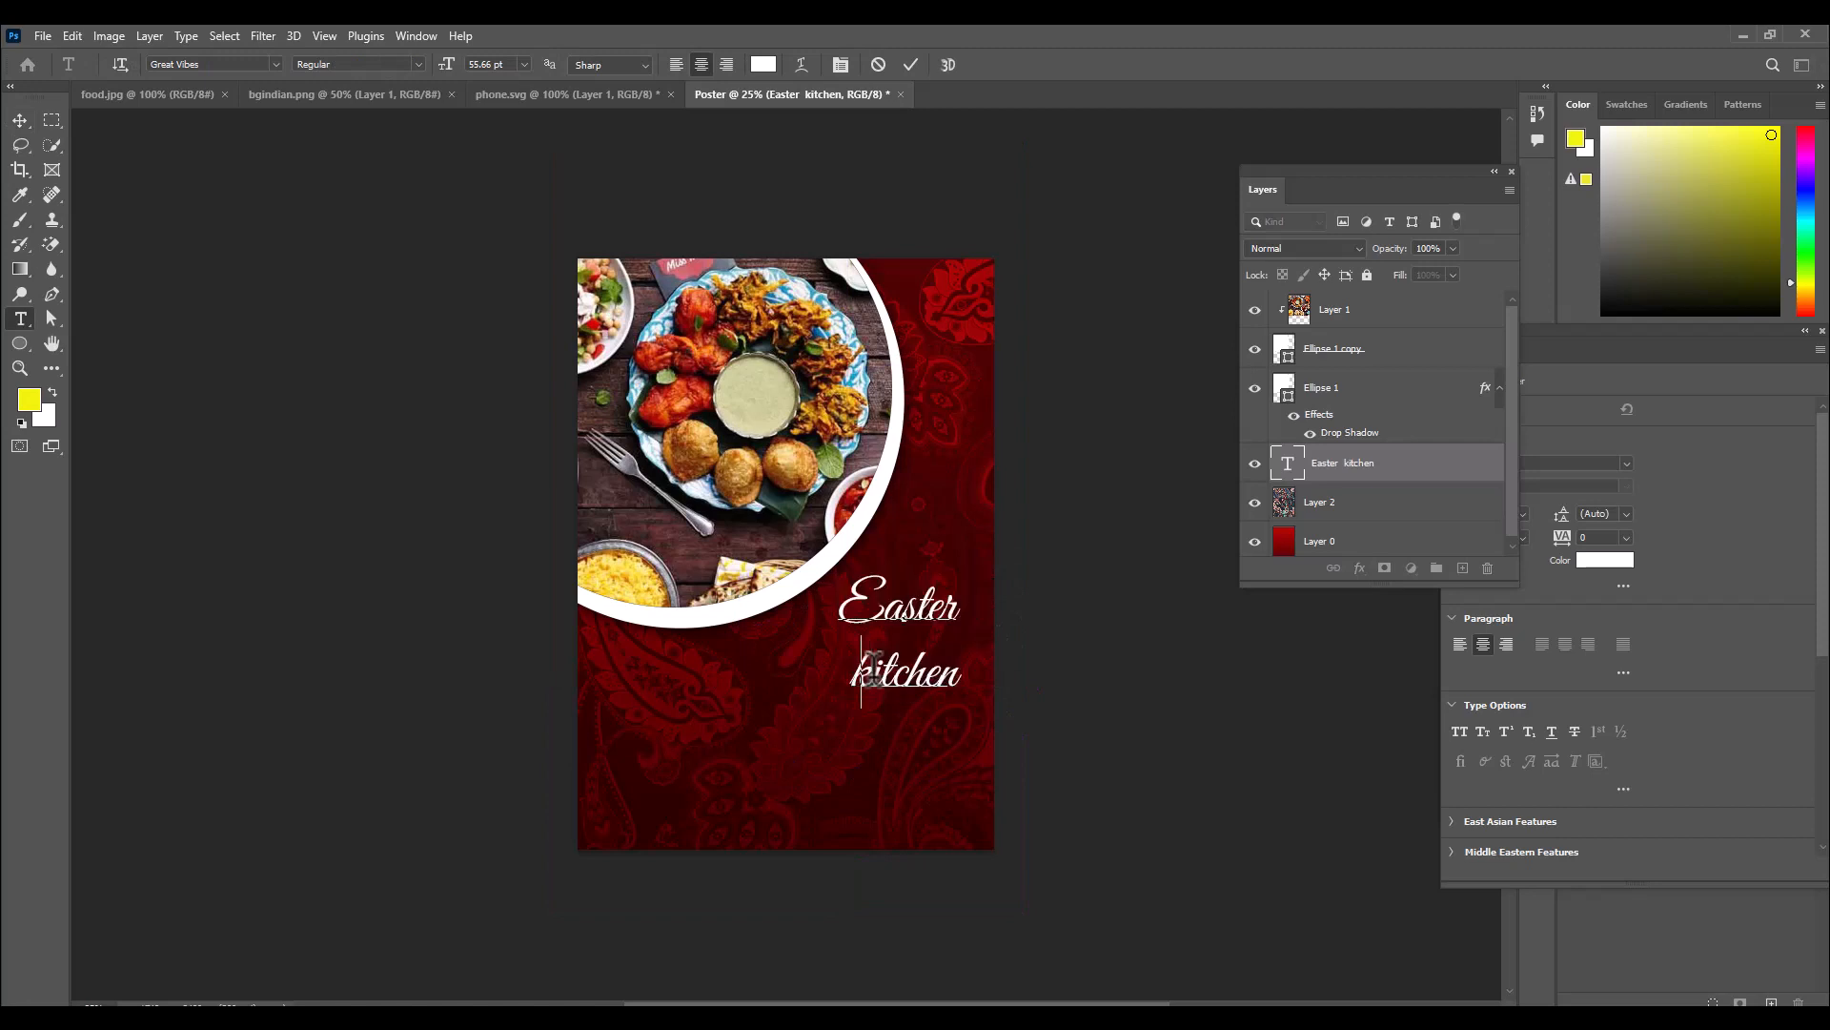
key("Delete")
type("K")
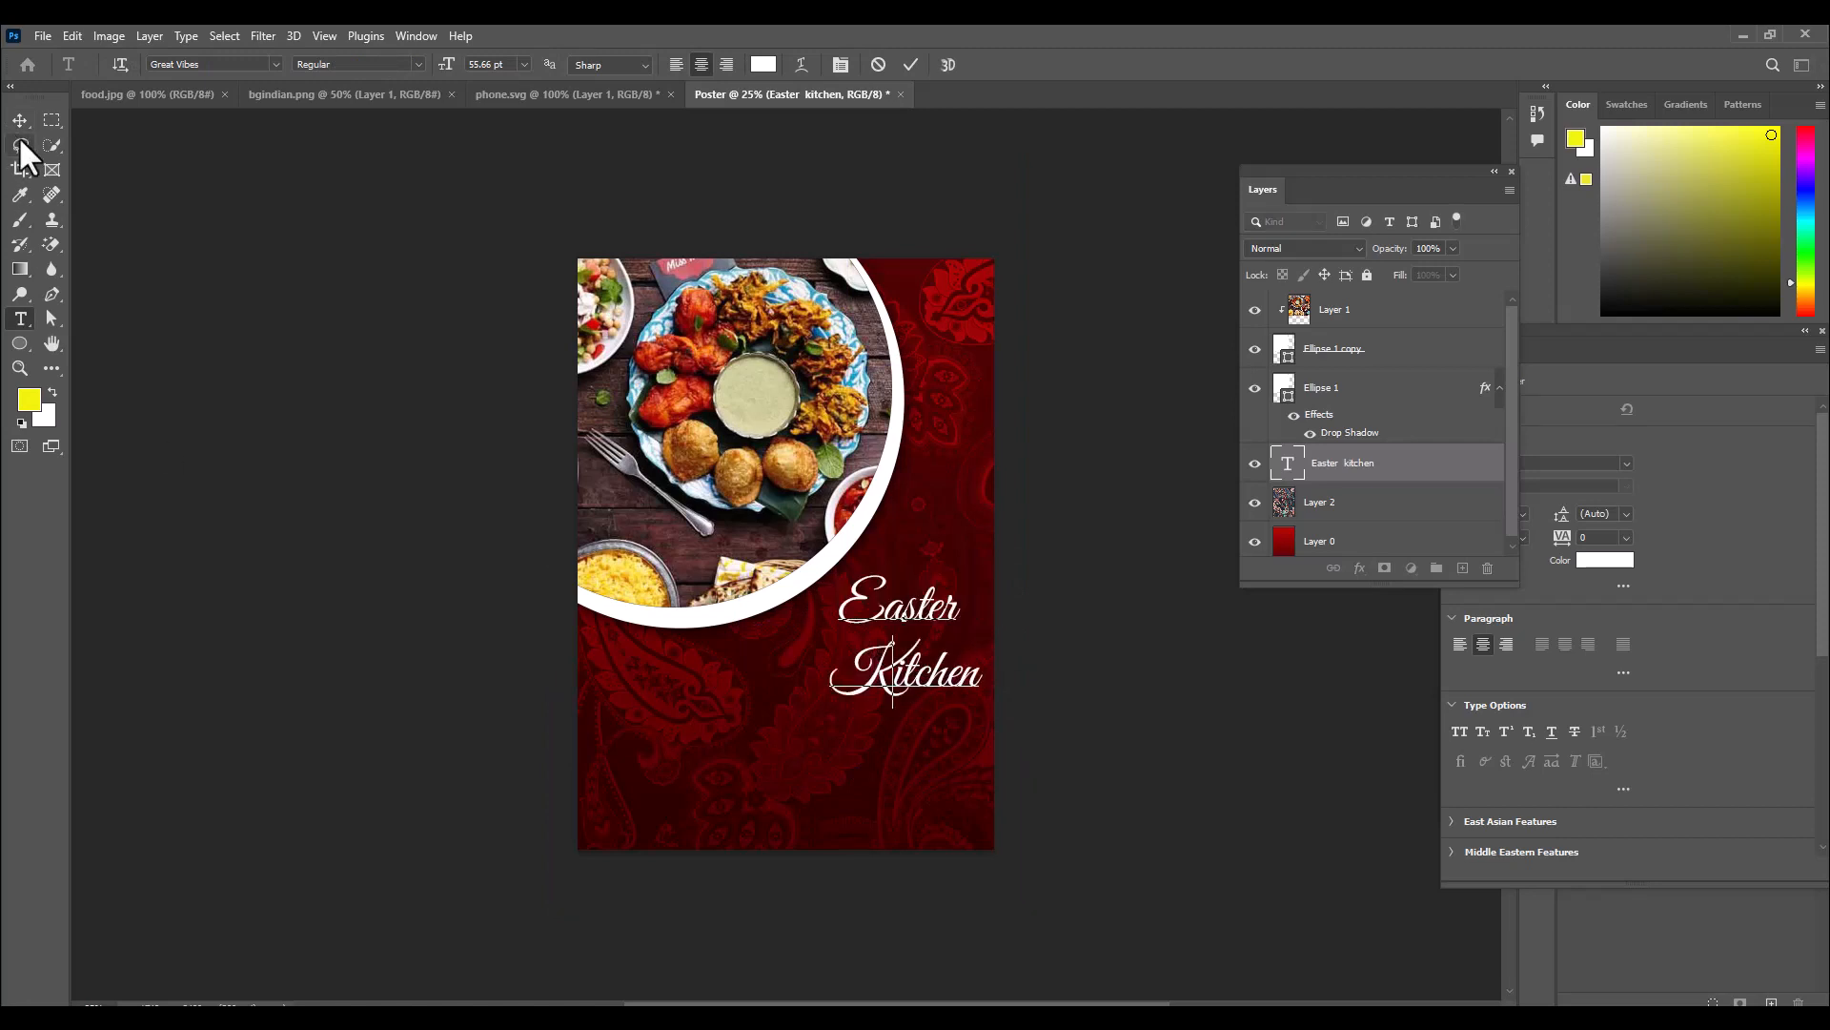
left_click(19, 120)
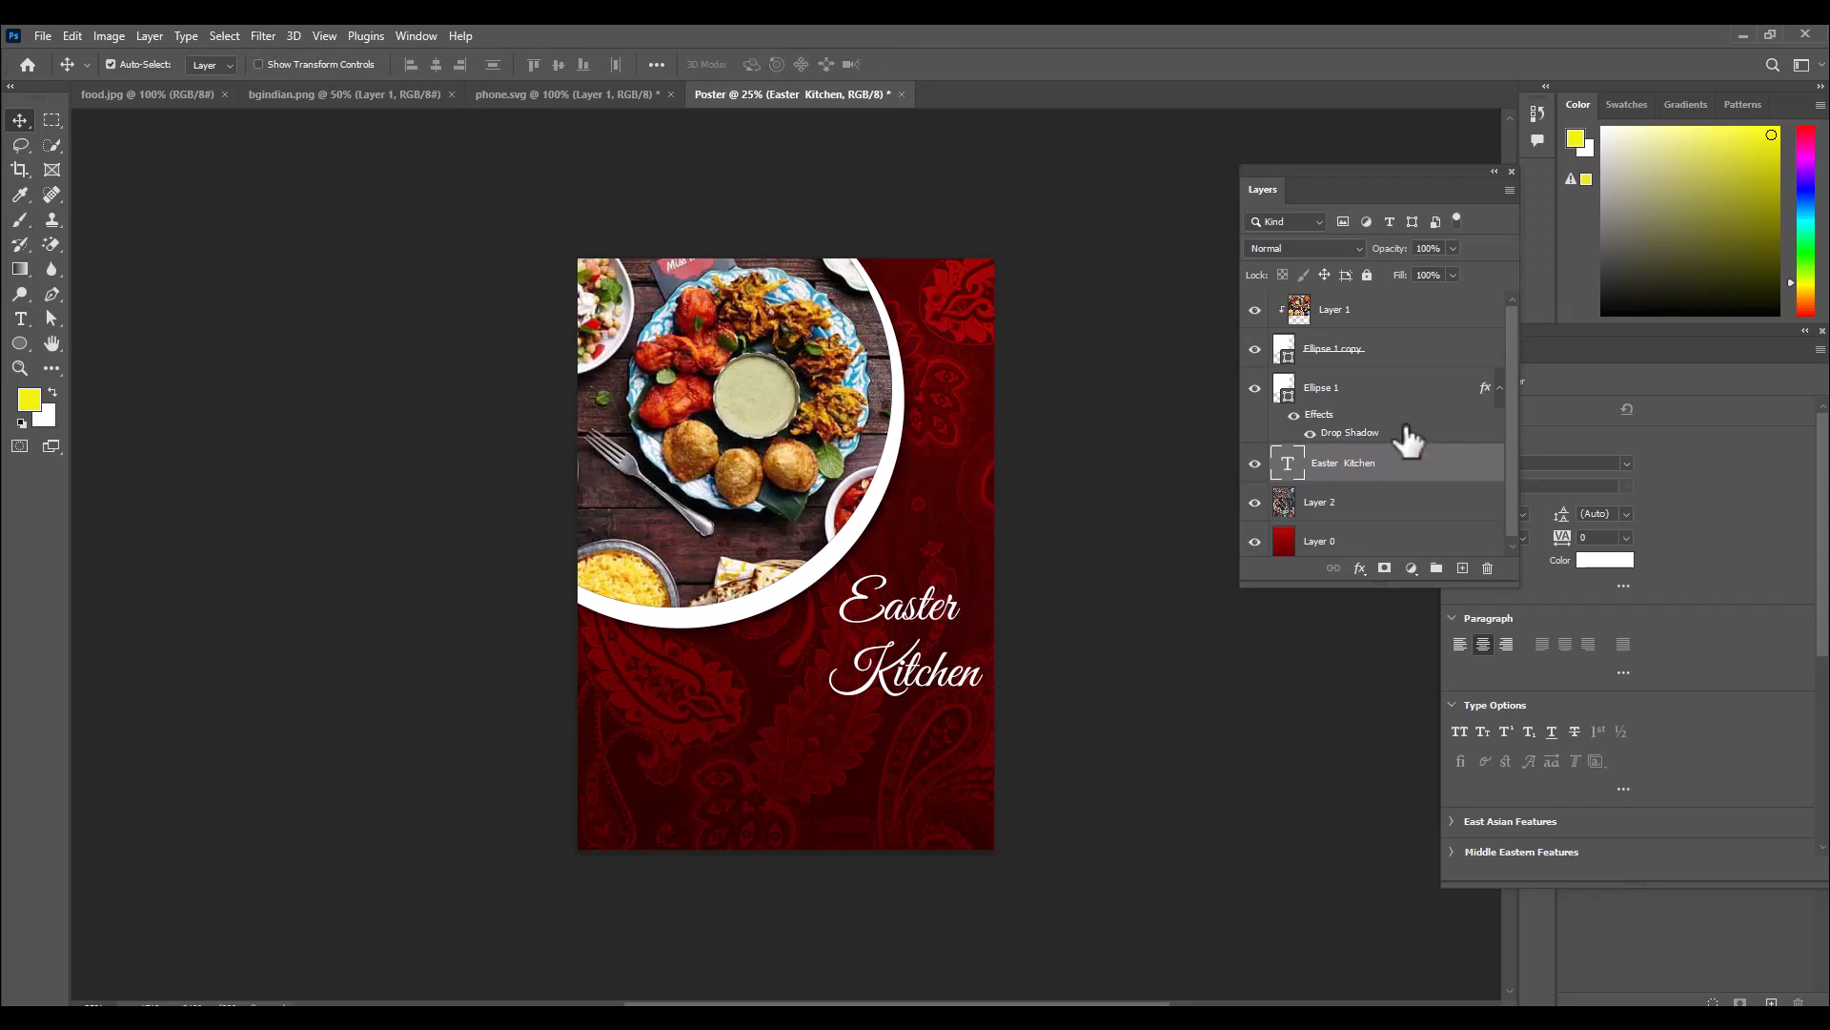
Correct the first word of the title to "Eastern".
key("ctrl+t")
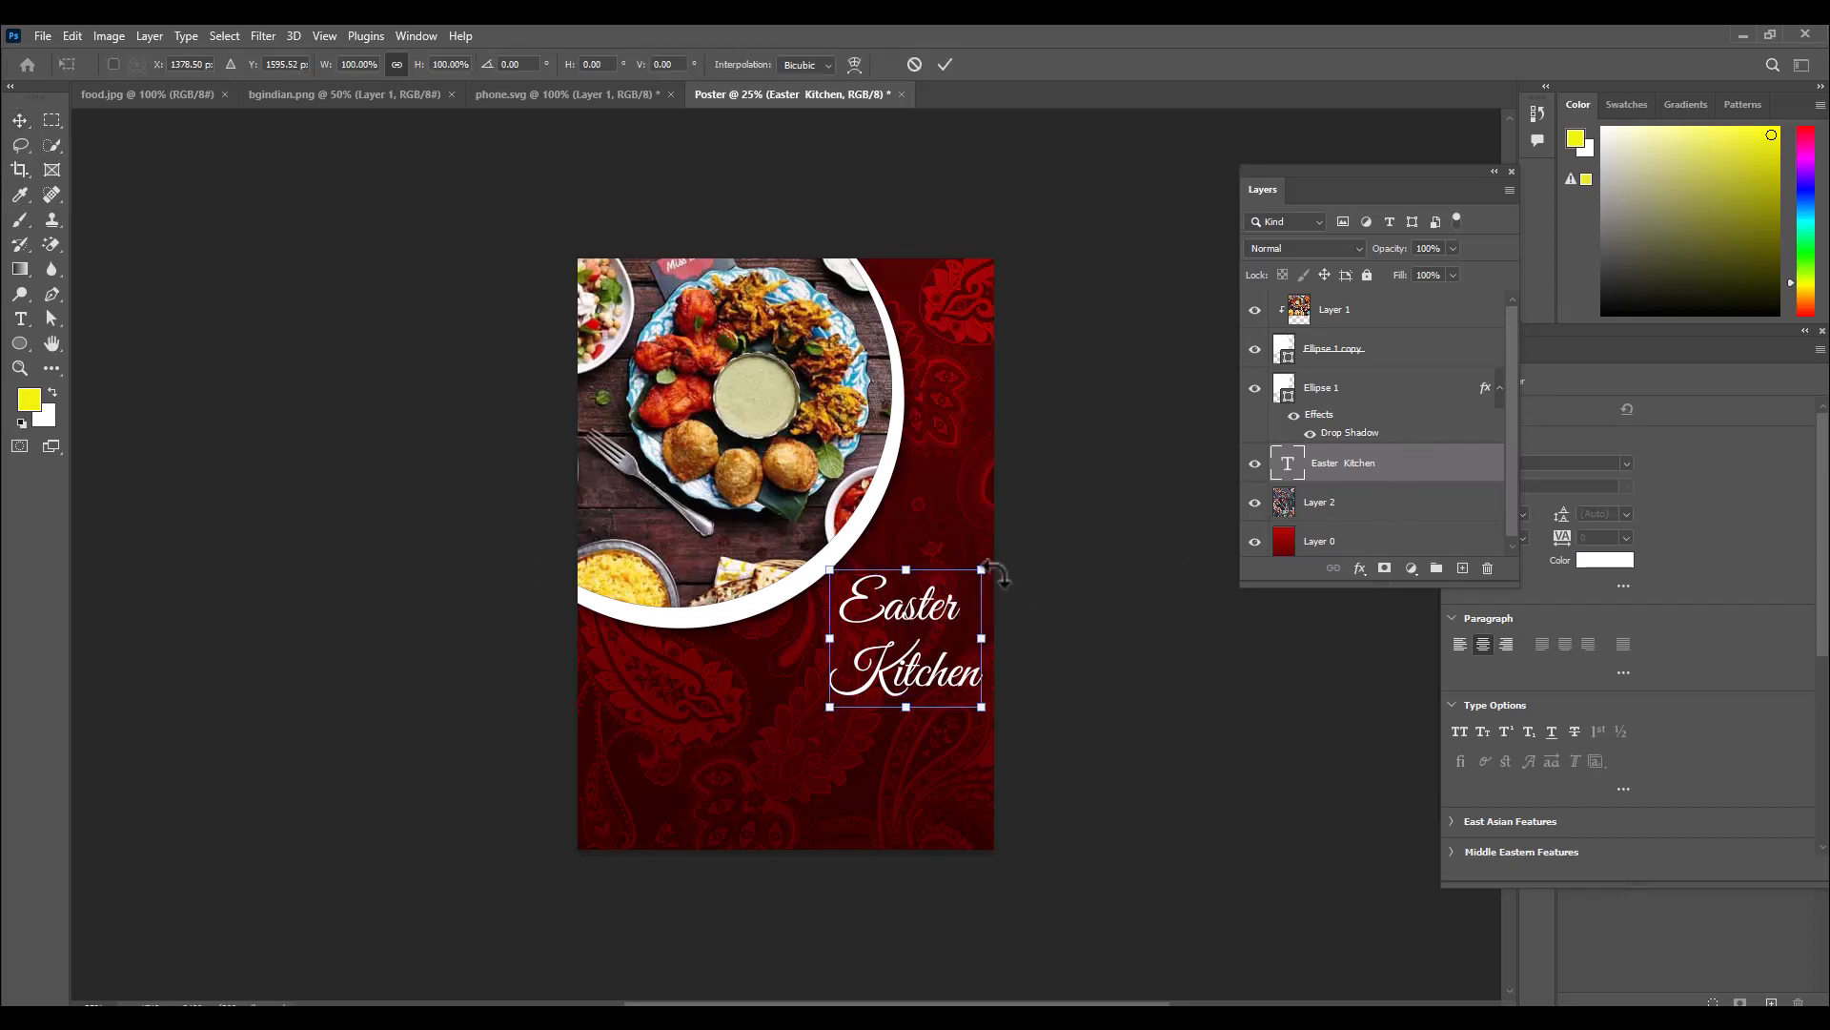
double_click(1289, 463)
left_click(956, 598)
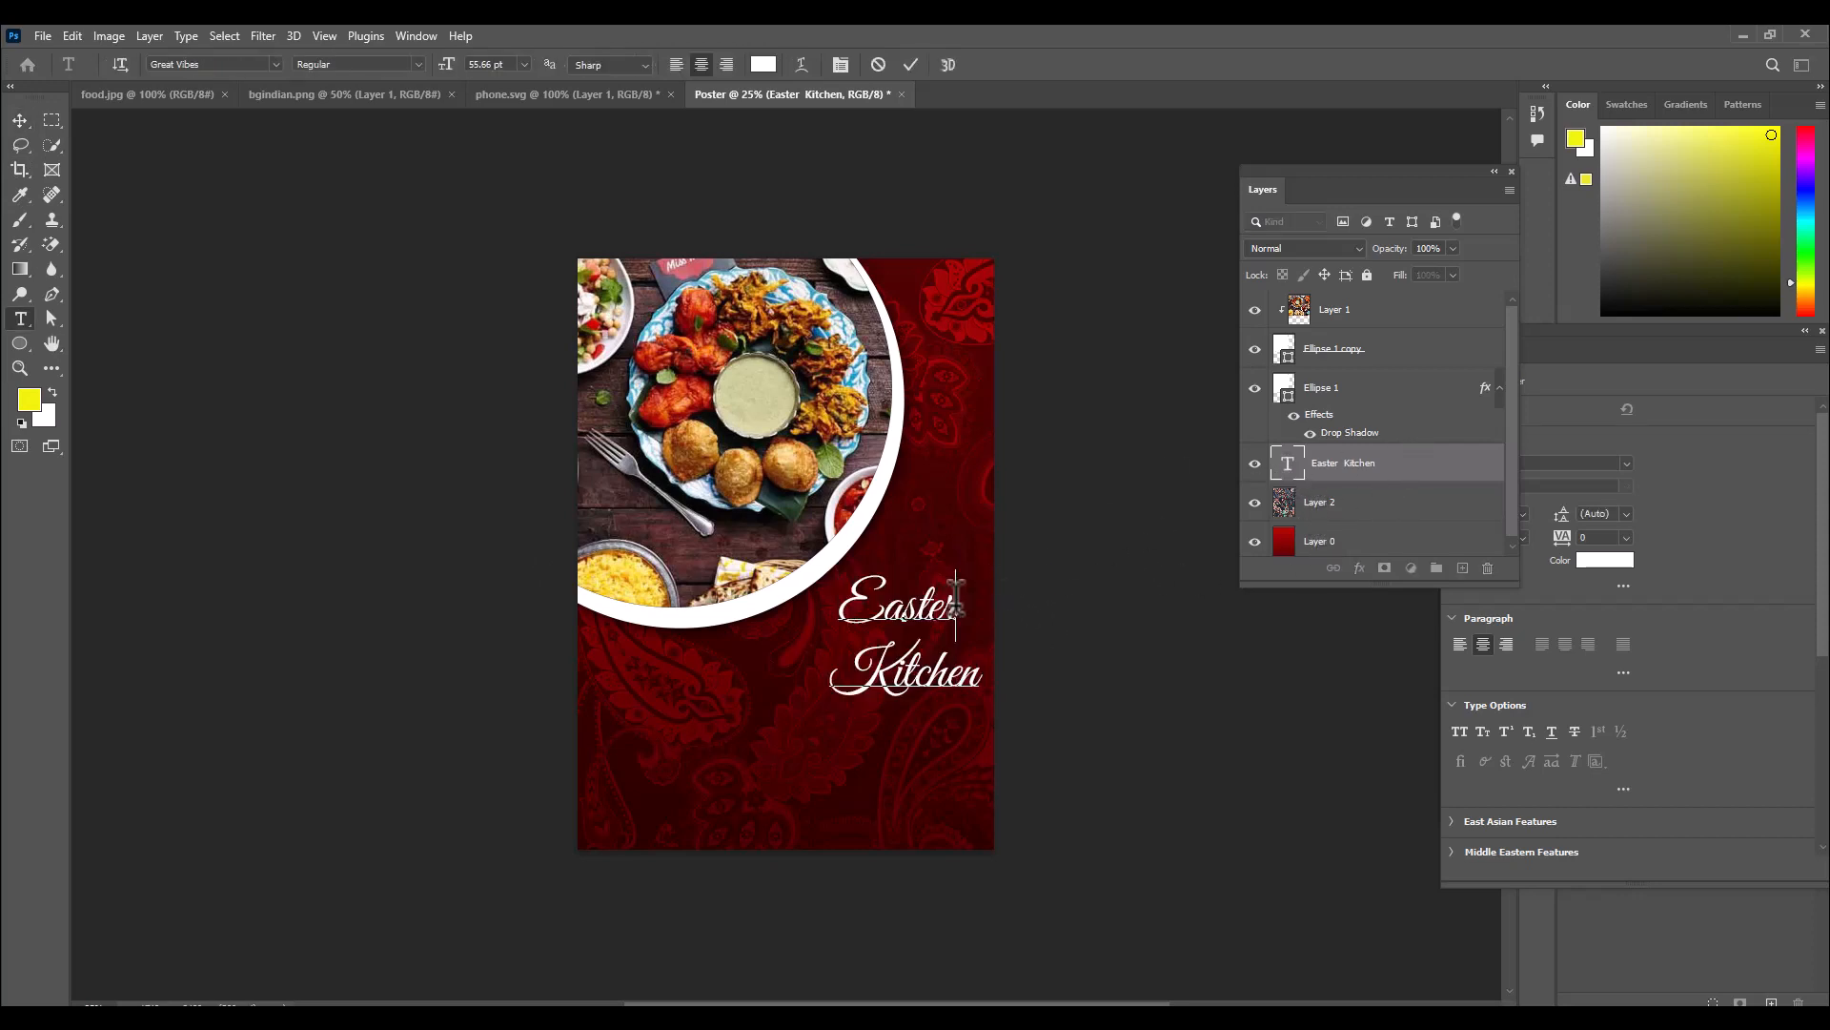
type("n")
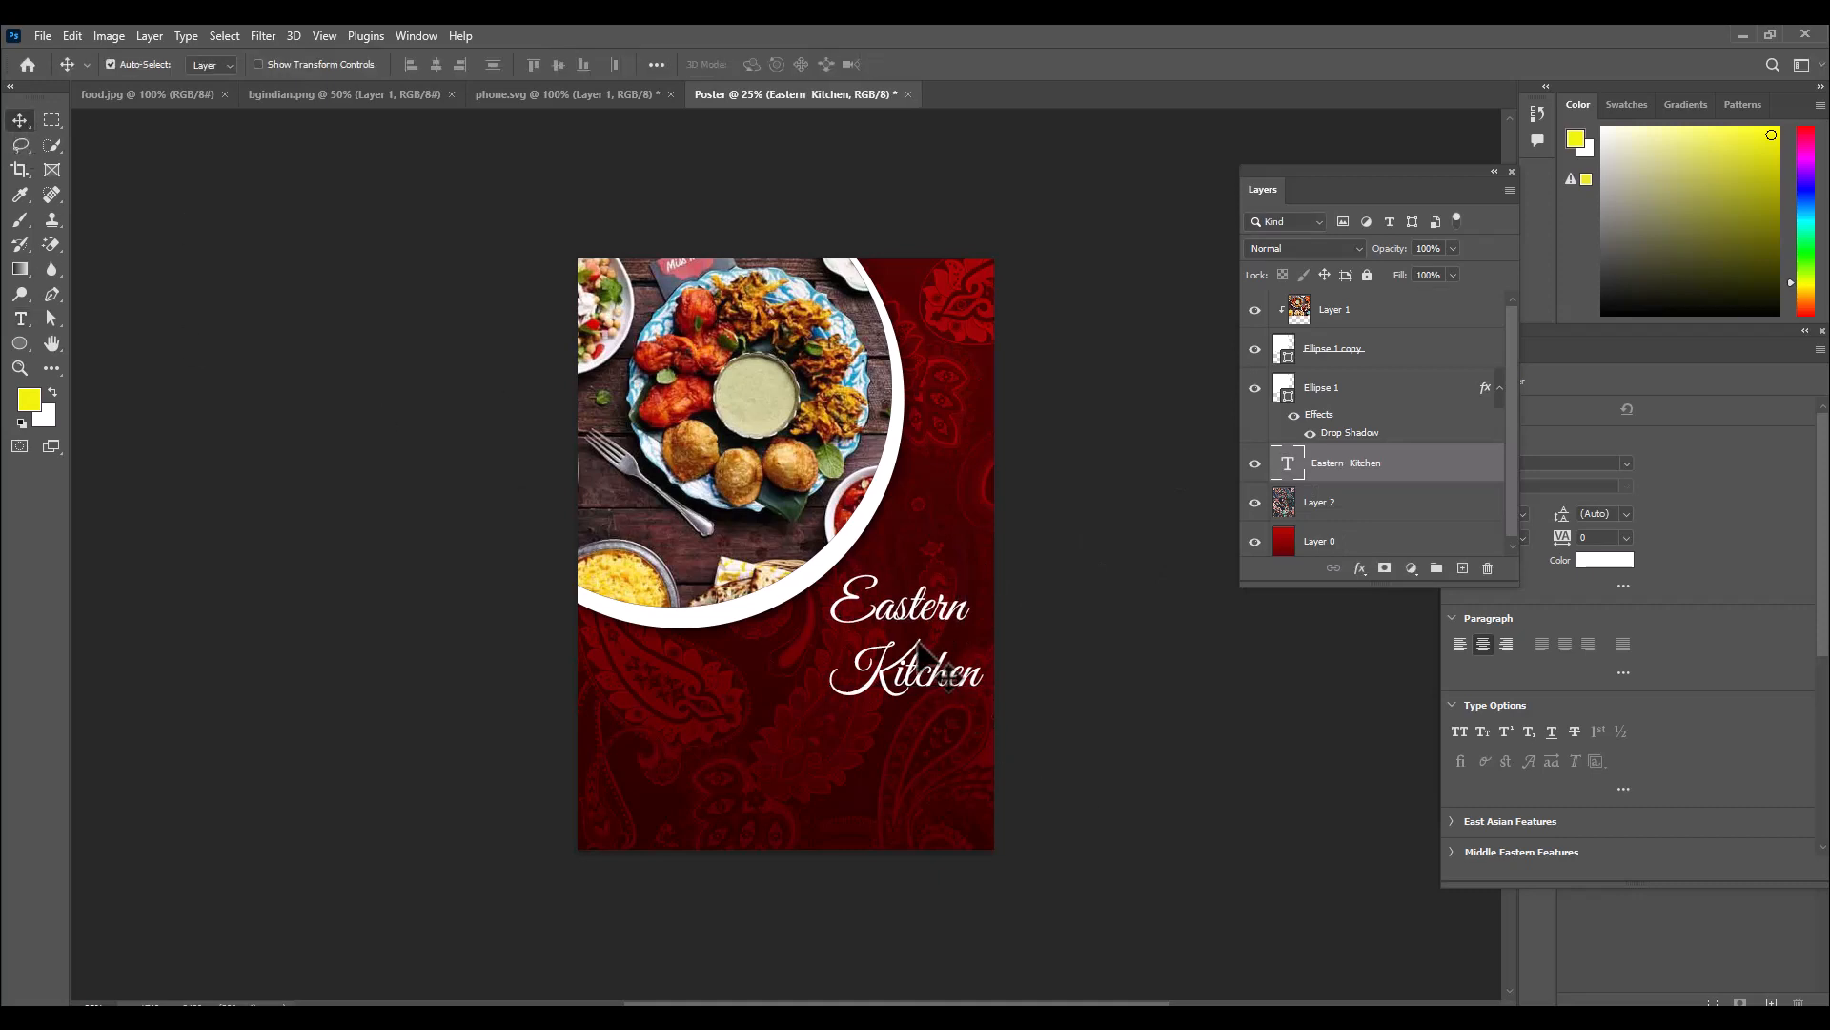
Nudge the "Eastern Kitchen" title slightly up and scale it down to about 92.12%.
left_click_drag(900, 614, 898, 610)
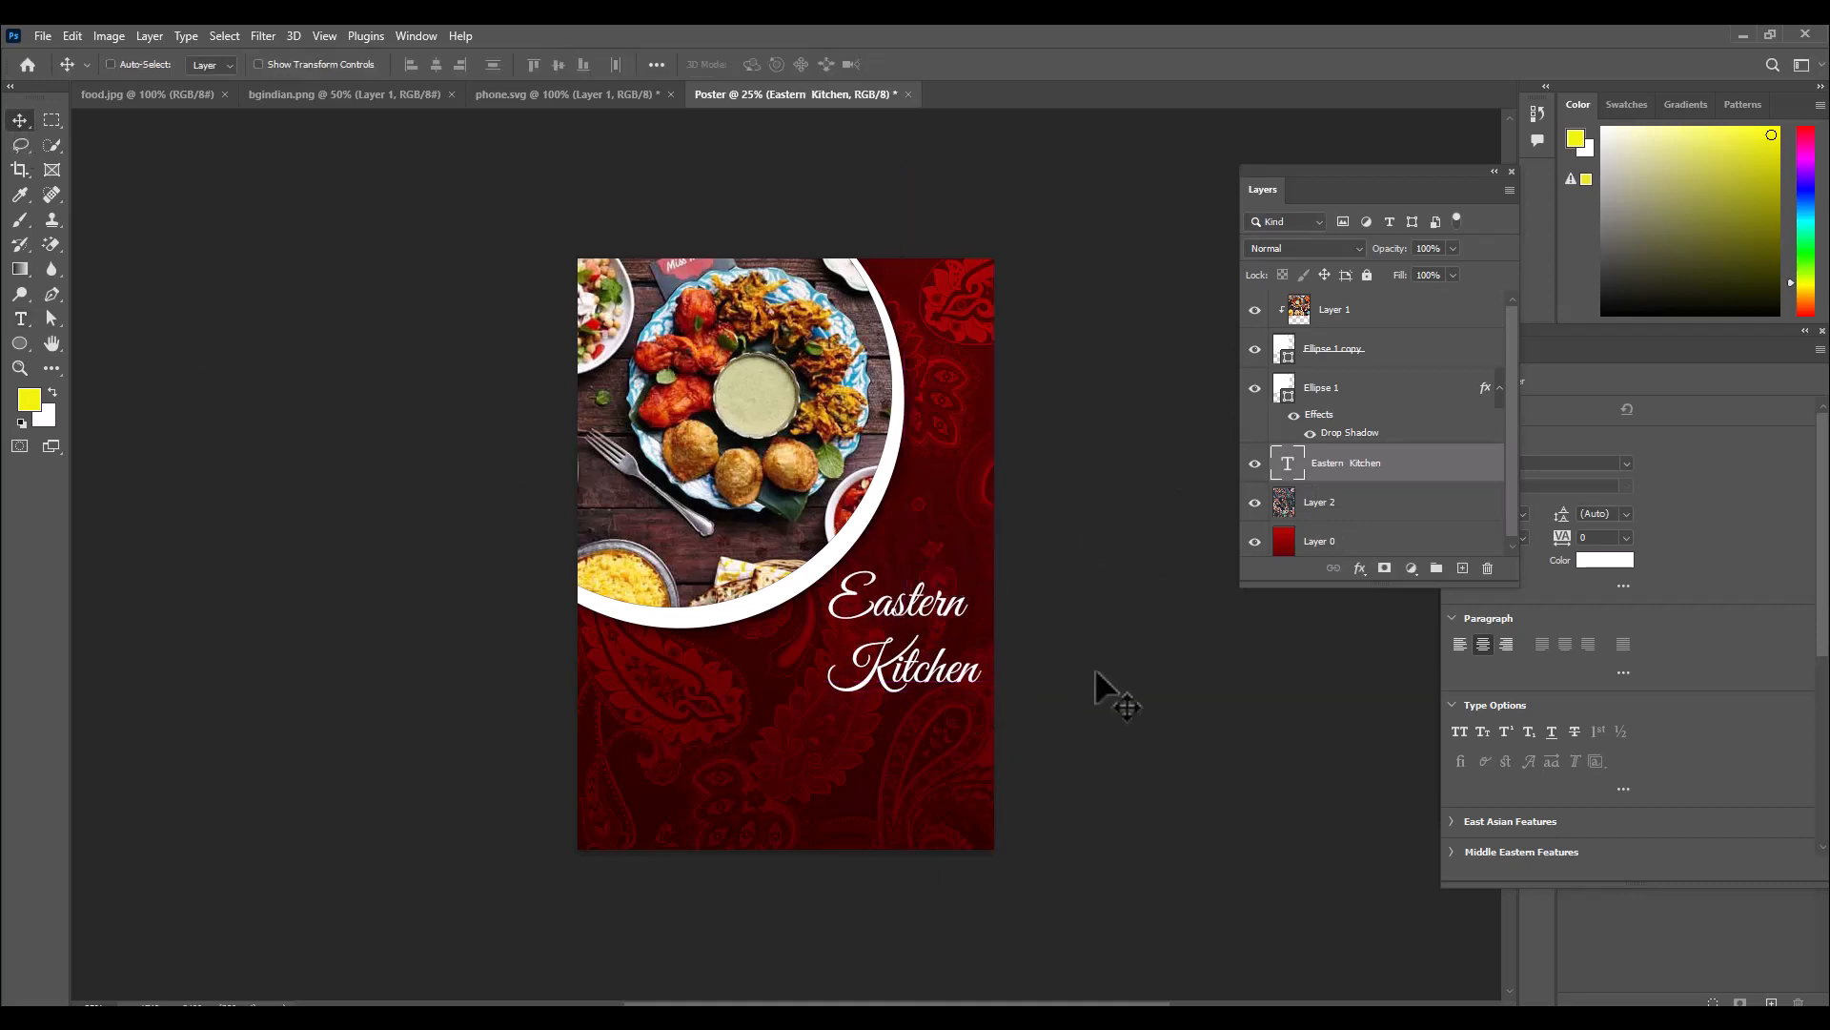
key("ctrl+t")
left_click_drag(982, 568, 976, 572)
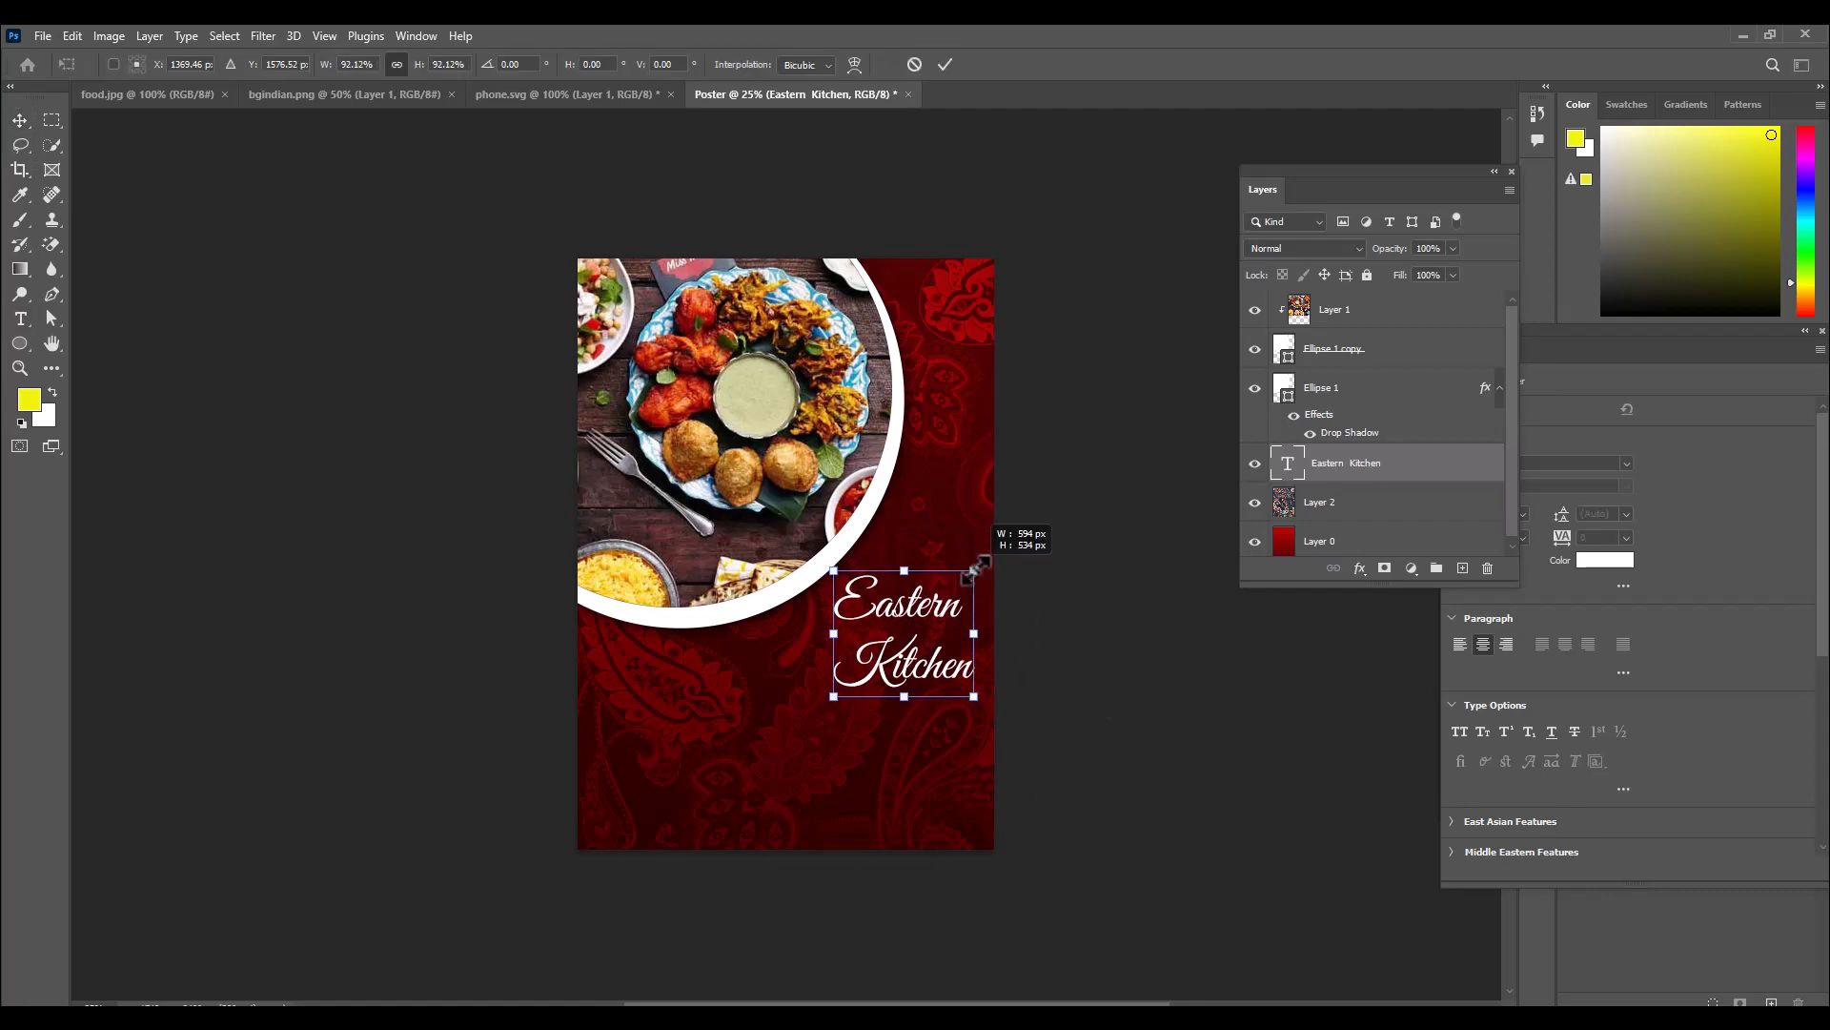
key("Return")
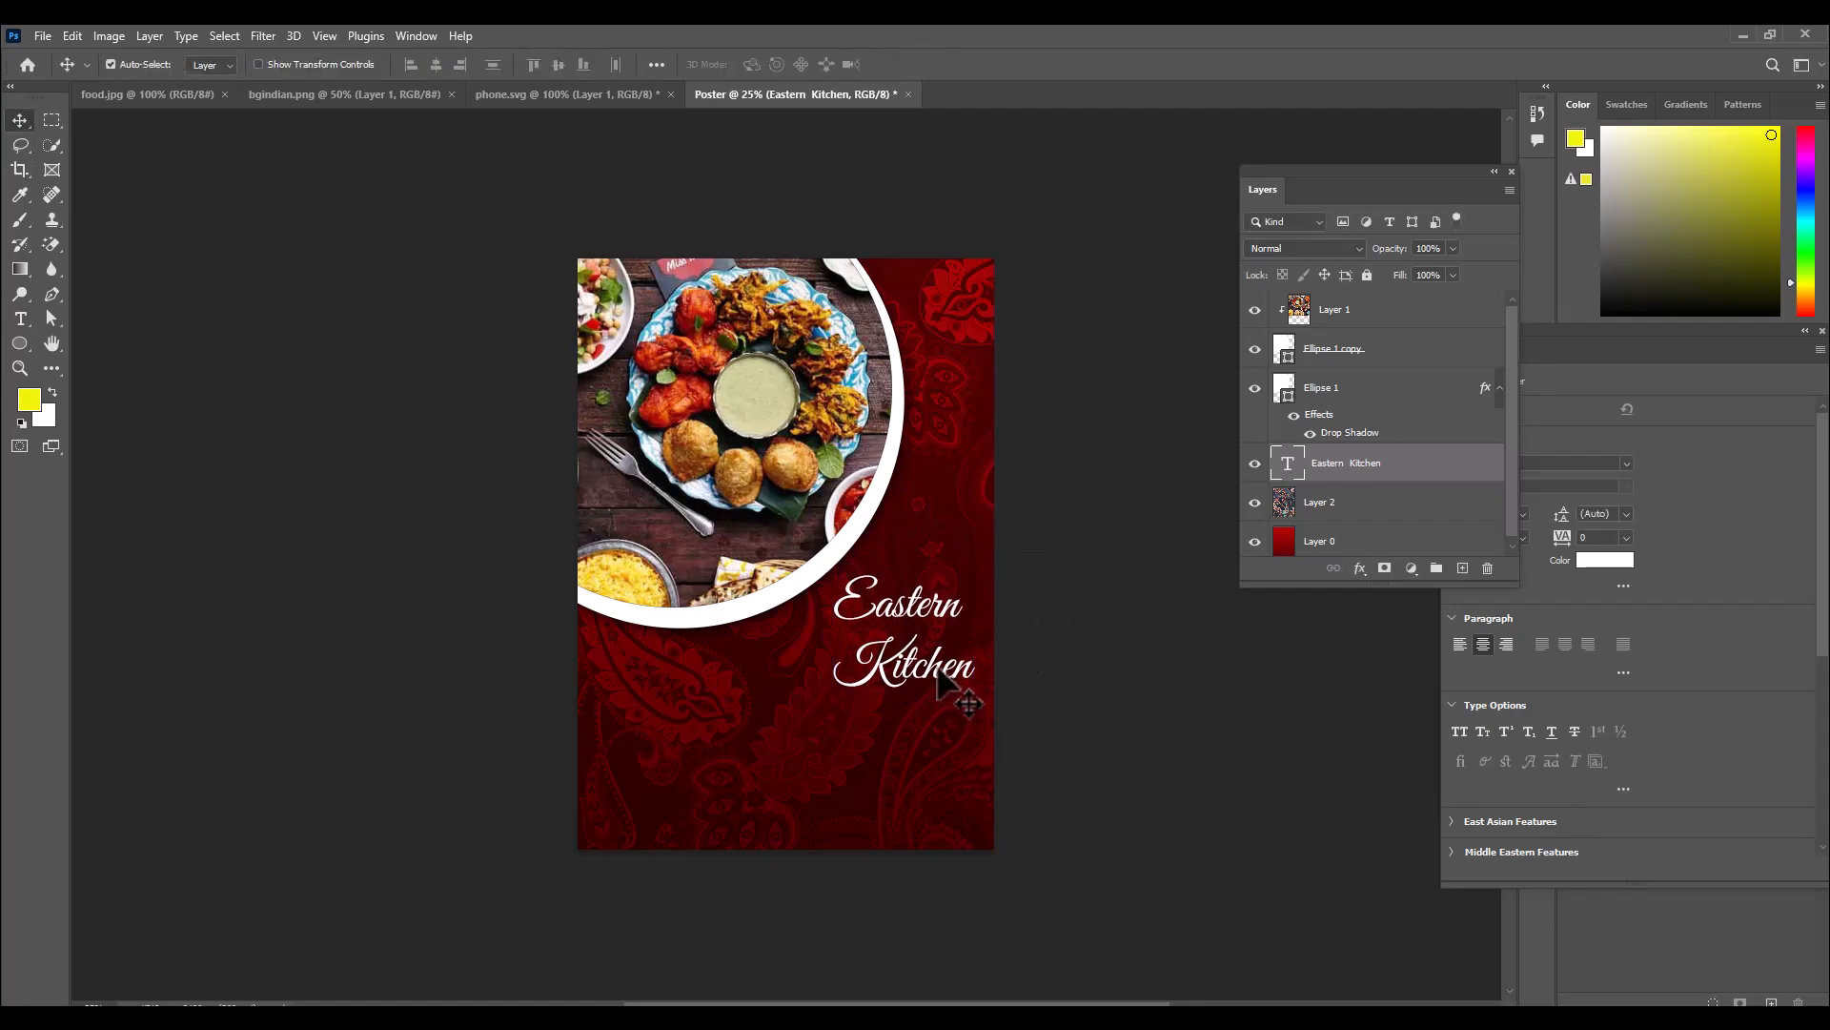
Switch to the contentofposter notes in Notepad, copy the caption "the pan asian Cuisine", and return to the poster.
key("alt+Tab")
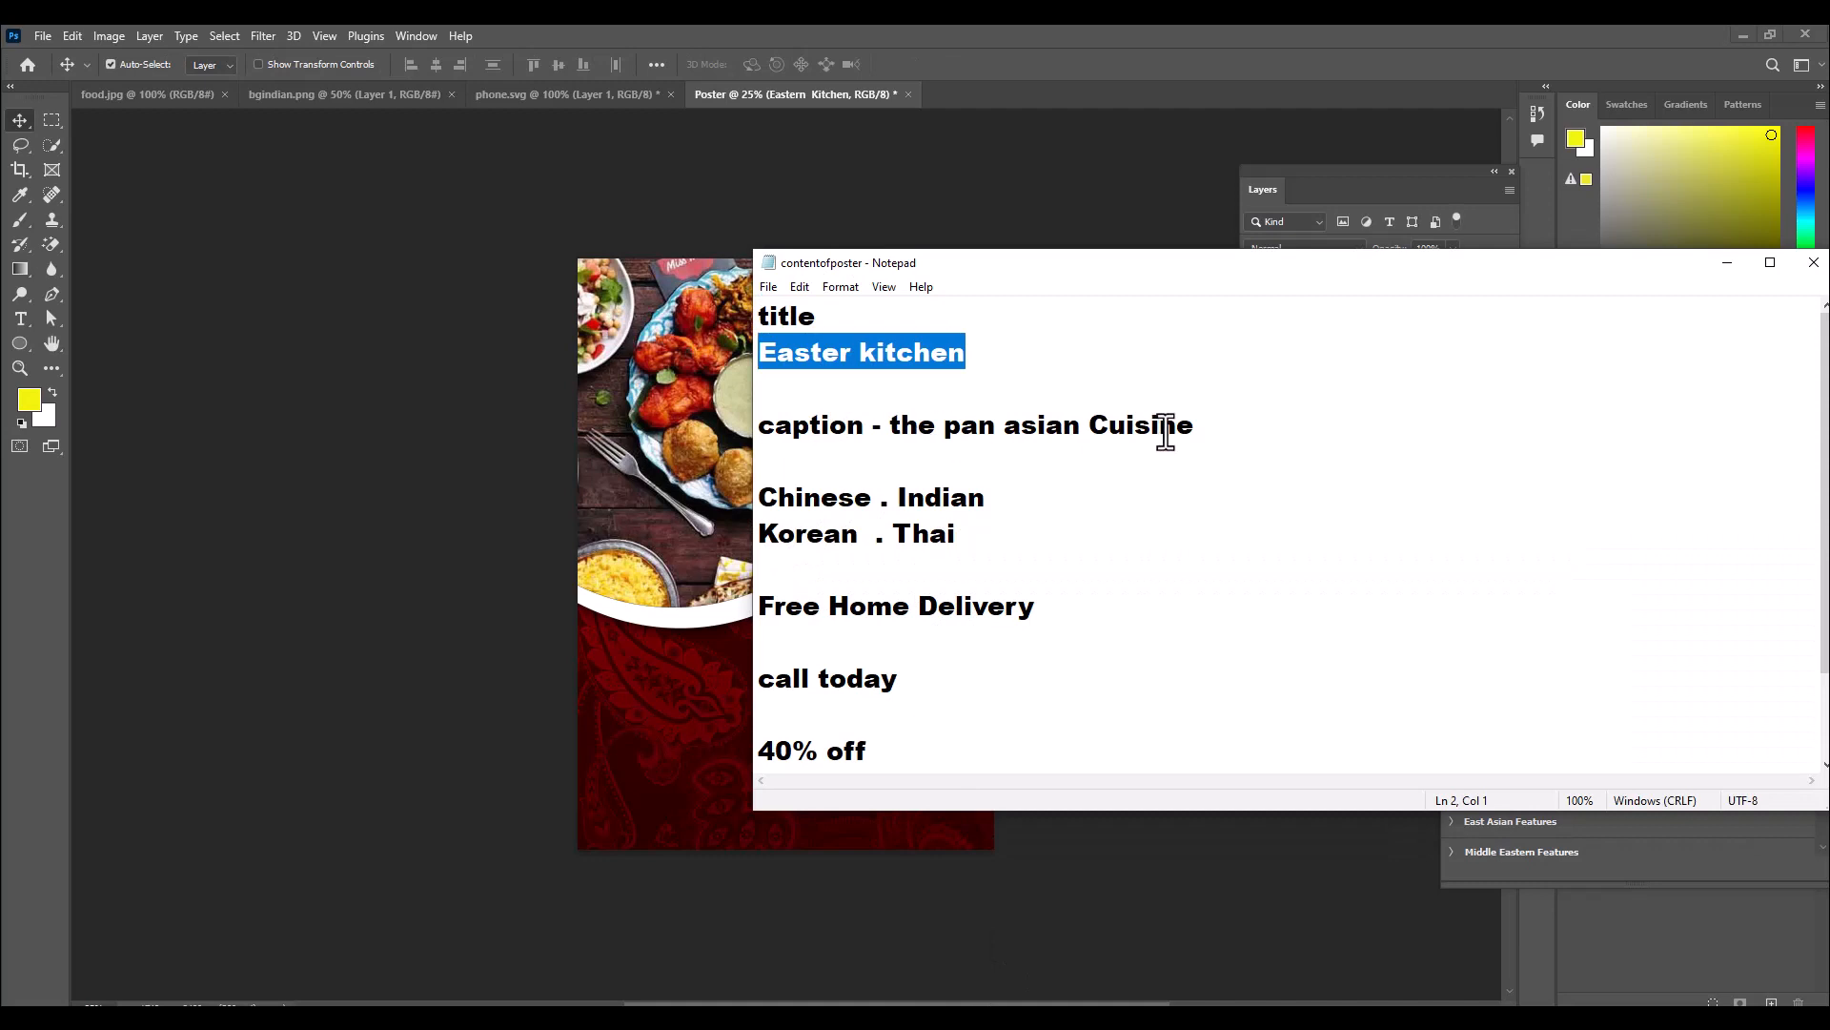
left_click_drag(1199, 428, 908, 431)
right_click(911, 424)
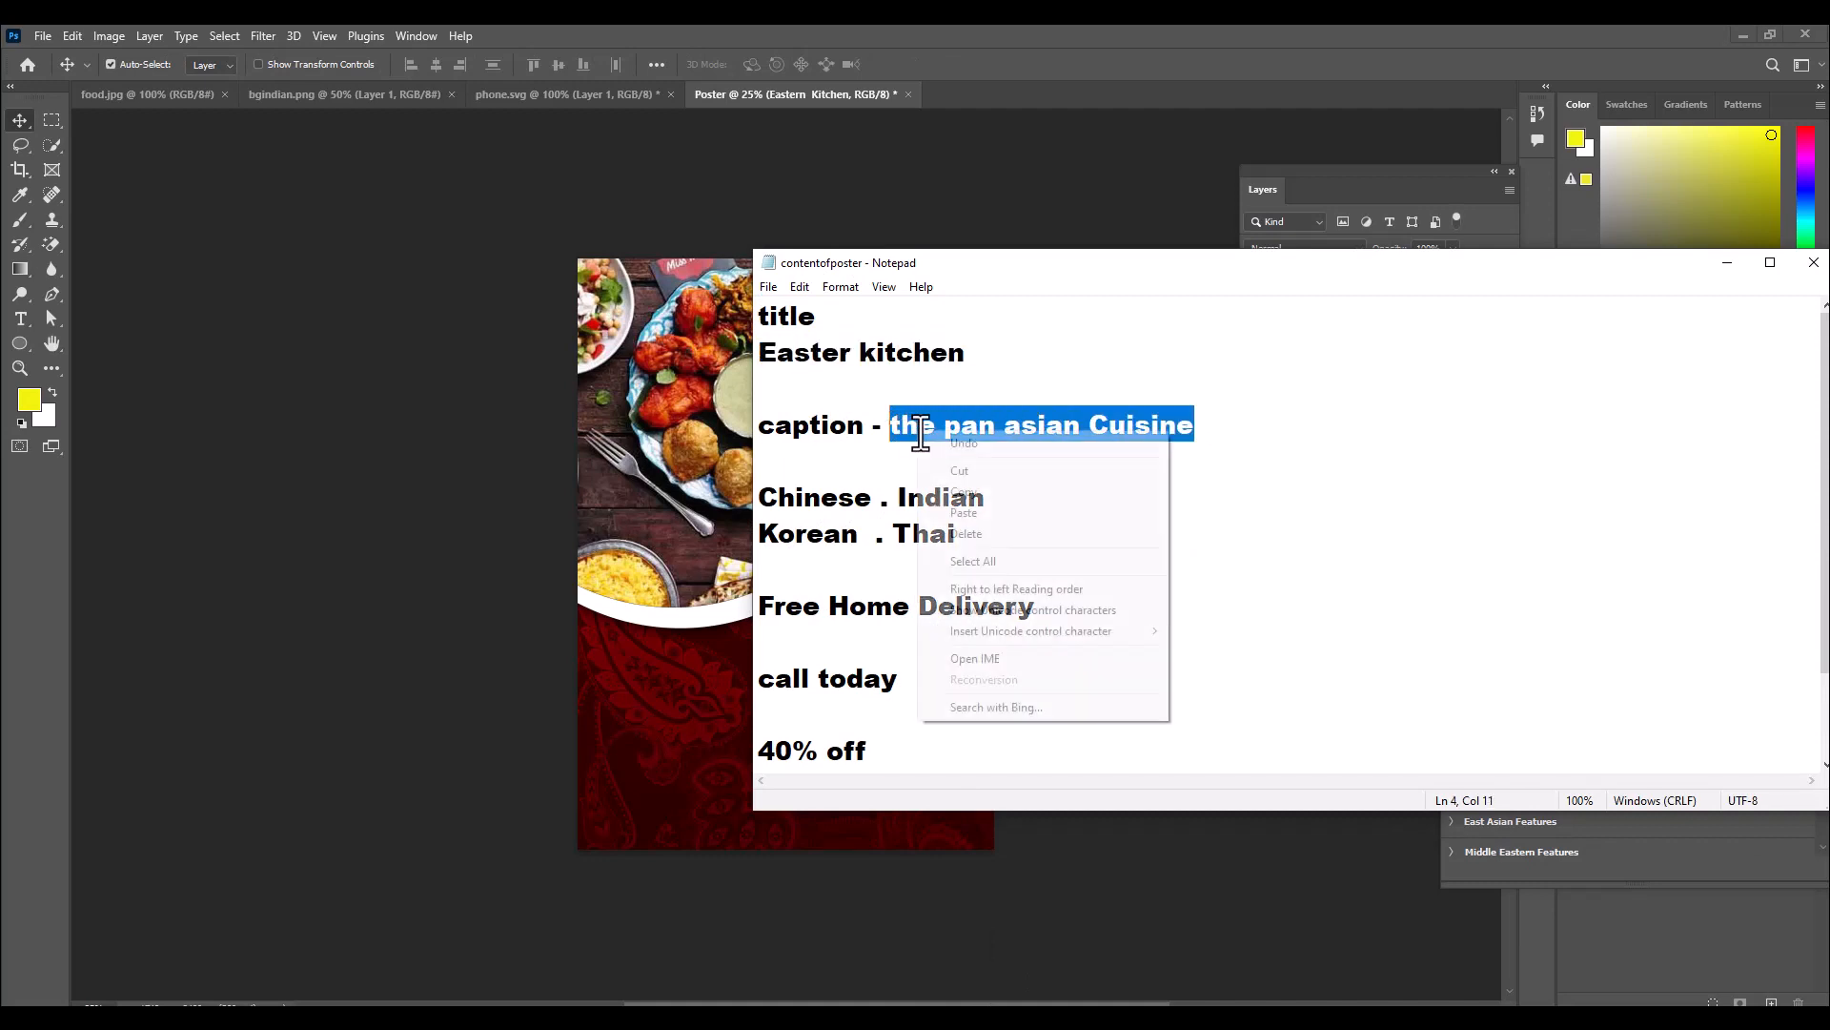
left_click(953, 494)
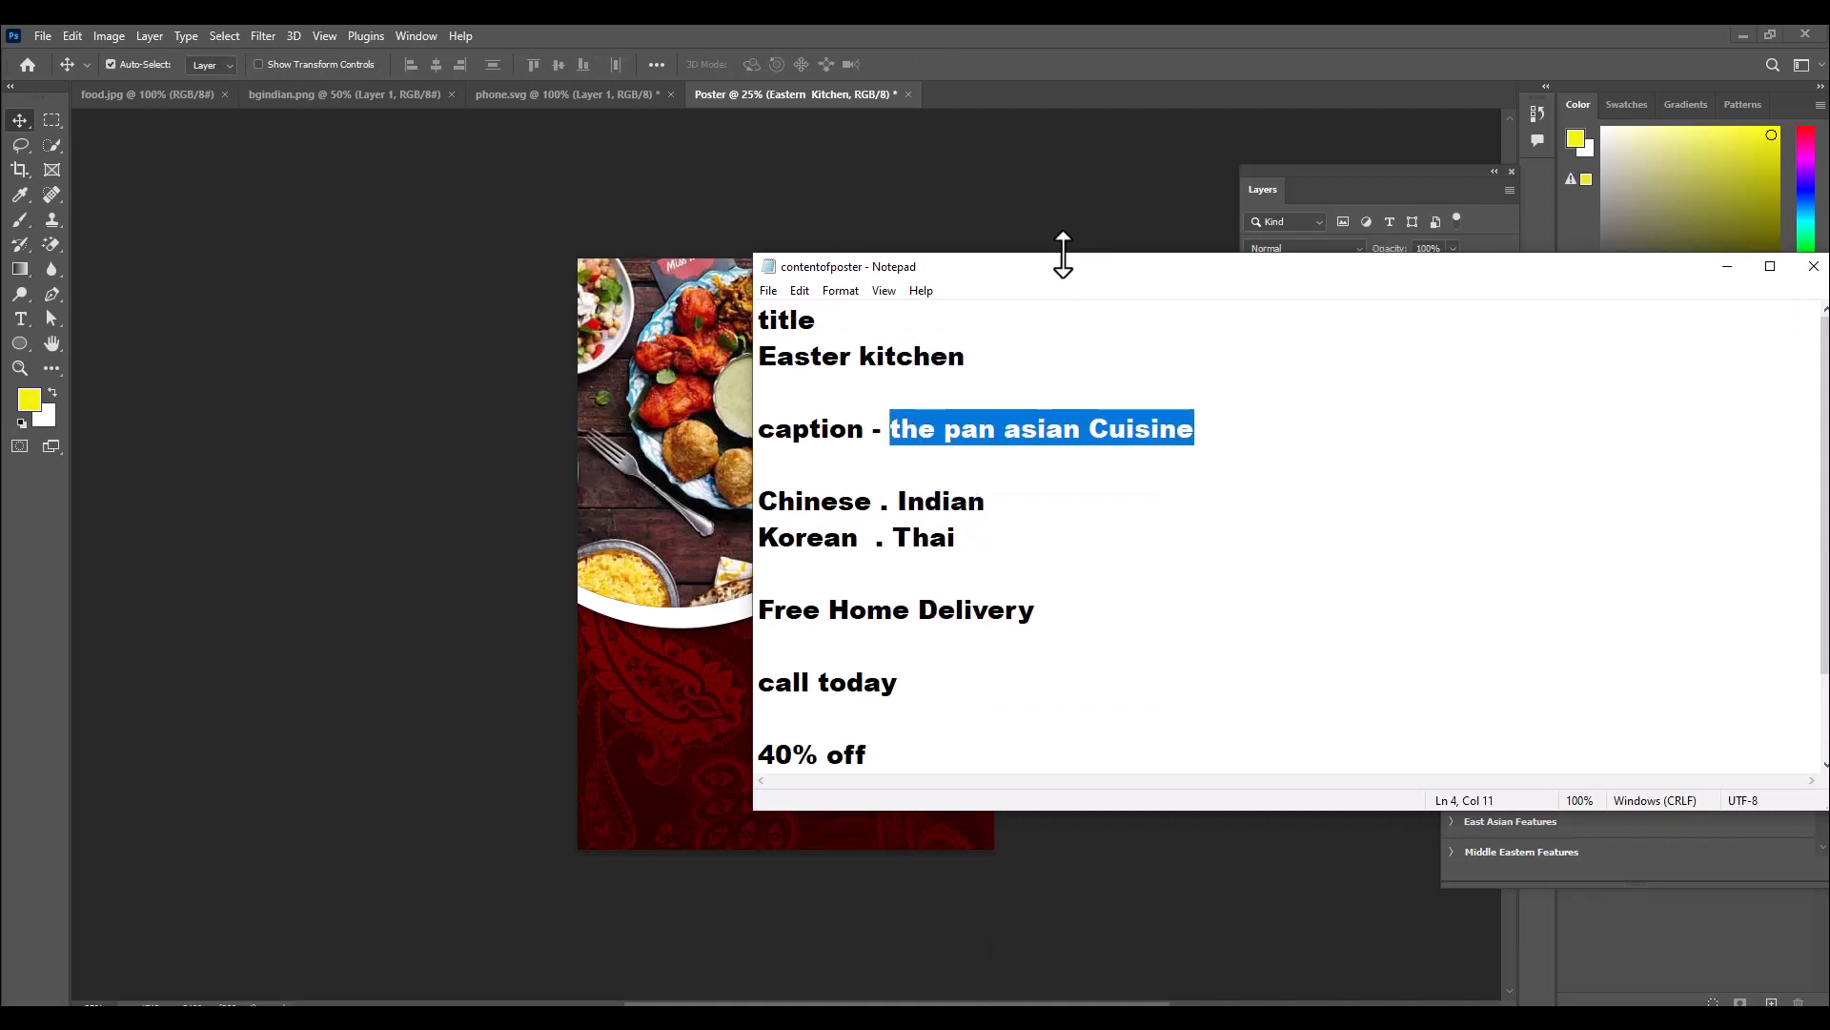
left_click_drag(1062, 257, 898, 267)
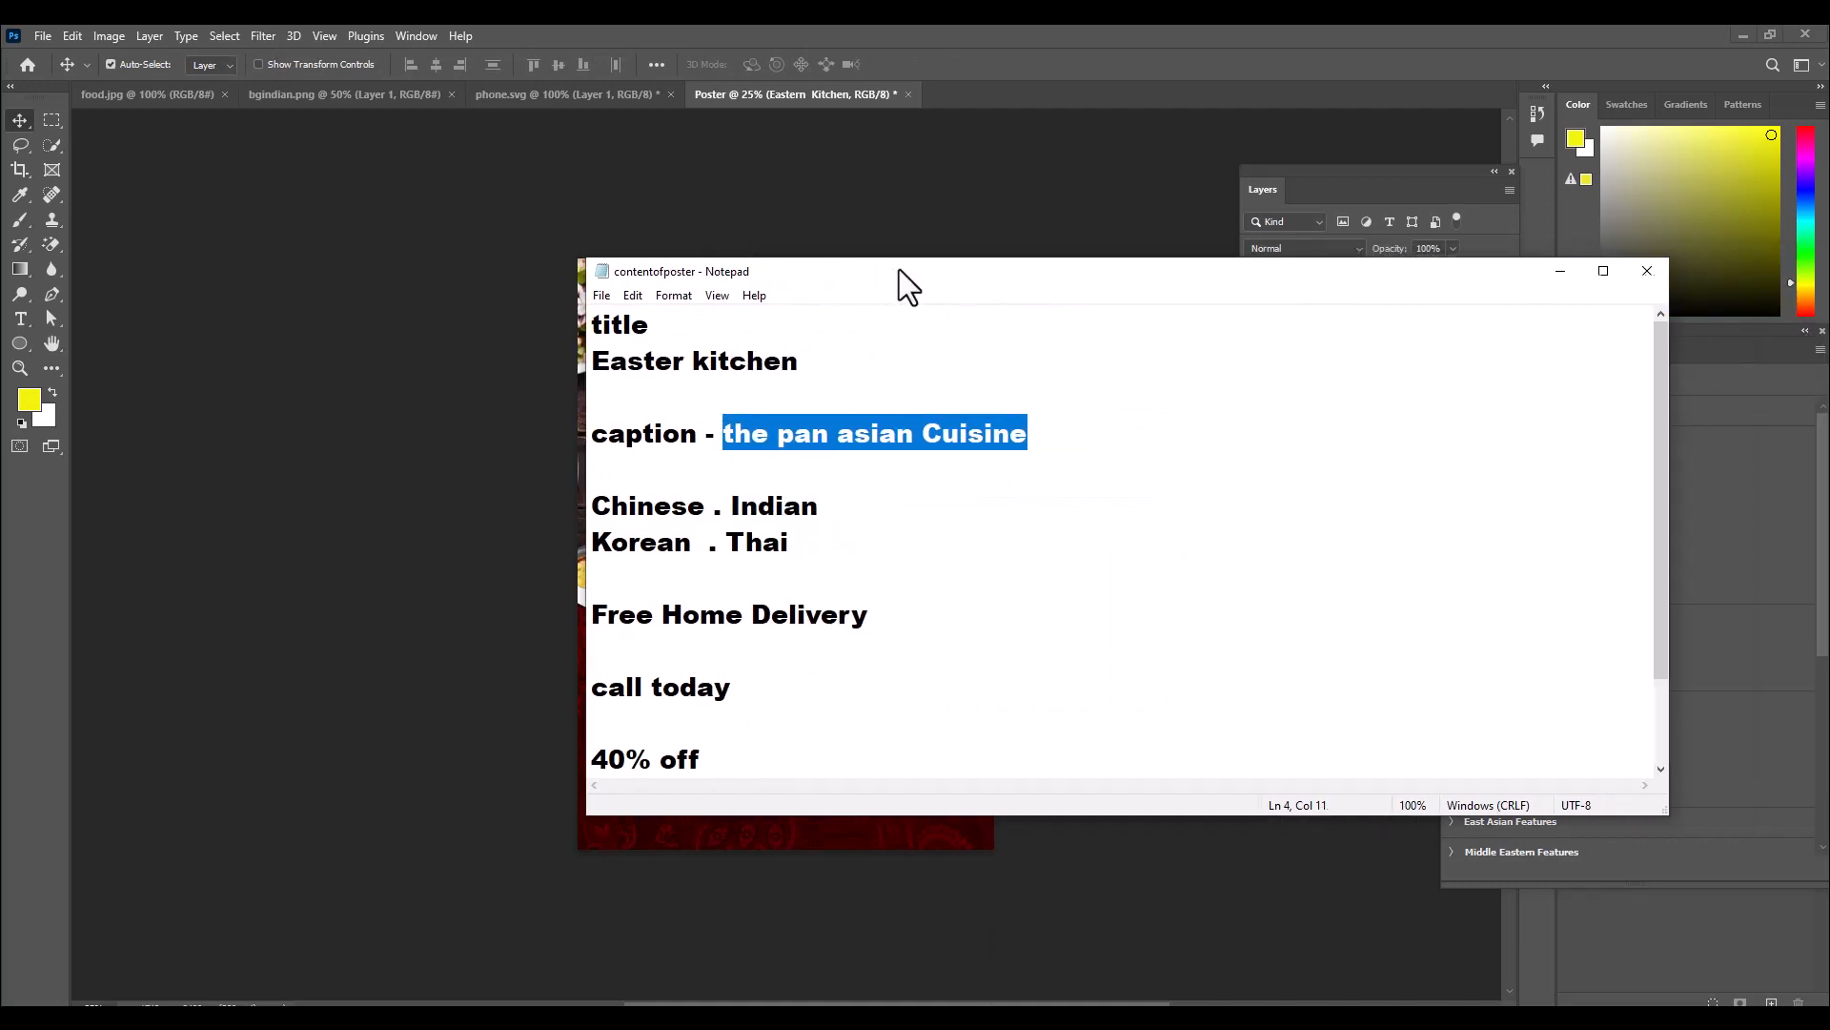
left_click(1560, 271)
Add a new text layer in Impact below the title with the copied caption "the pan asian Cuisine".
left_click(19, 317)
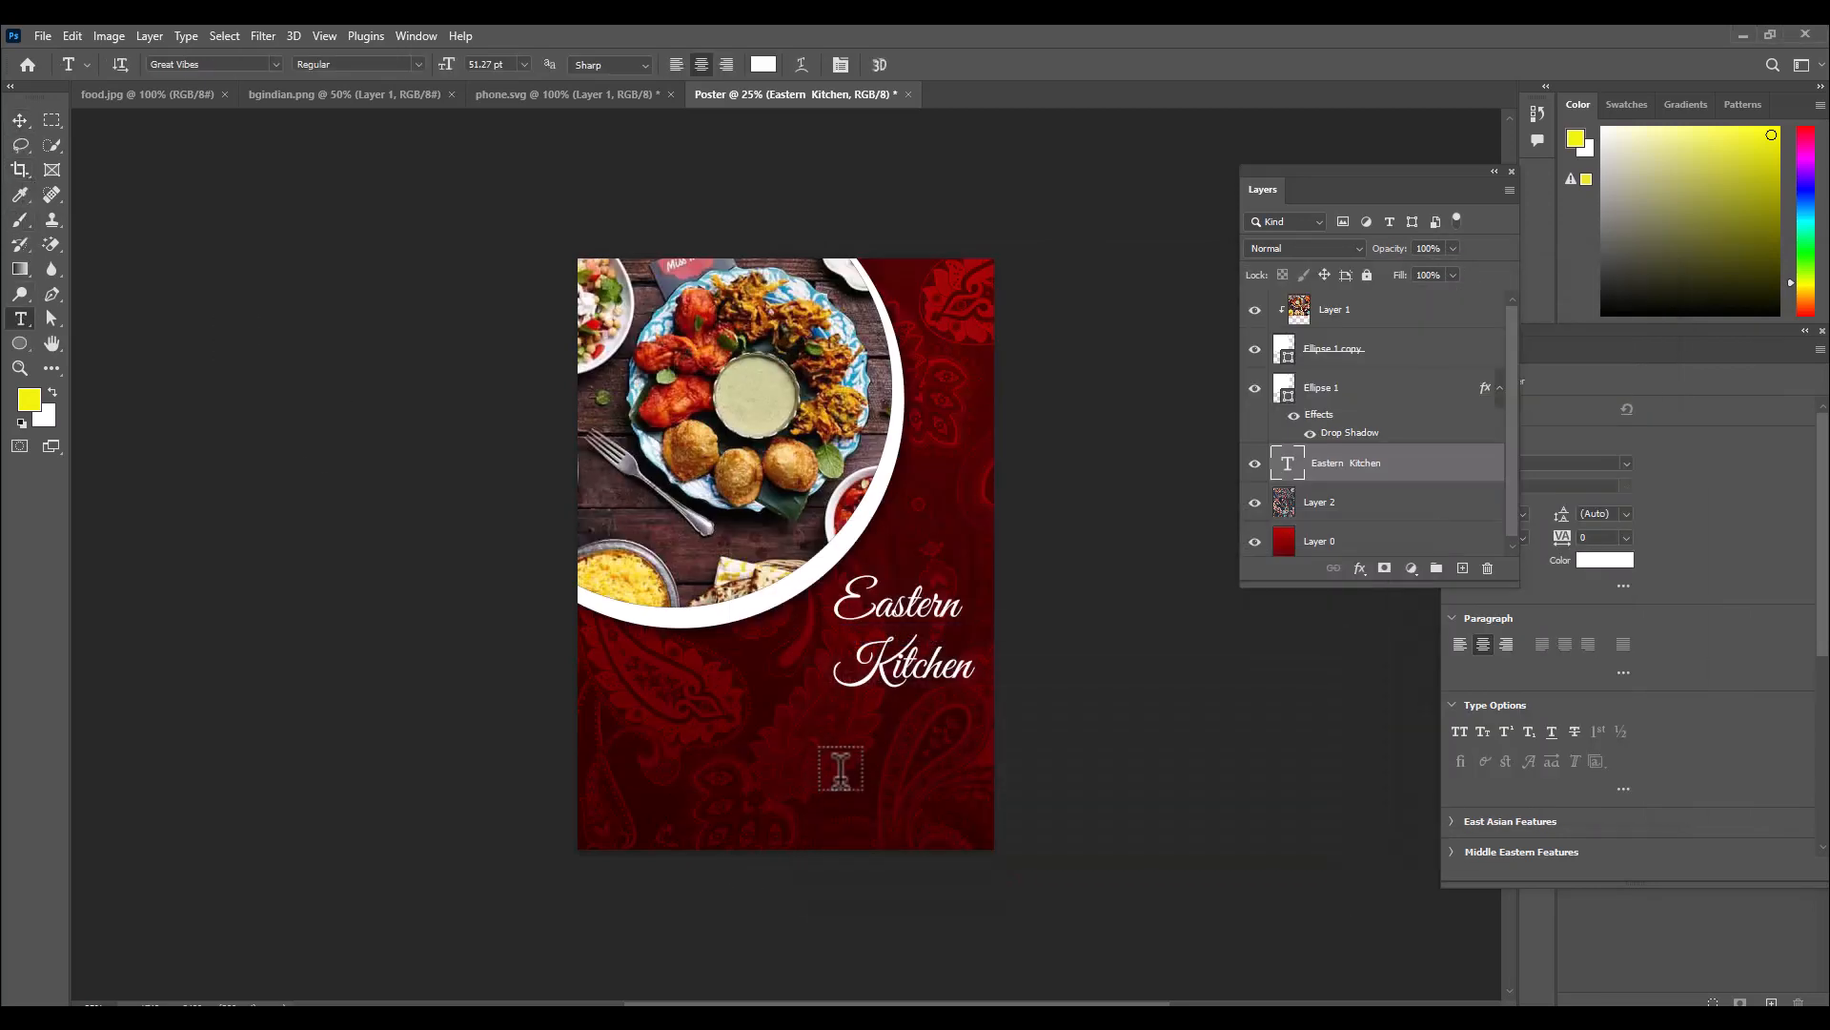
left_click(829, 758)
key("BackSpace")
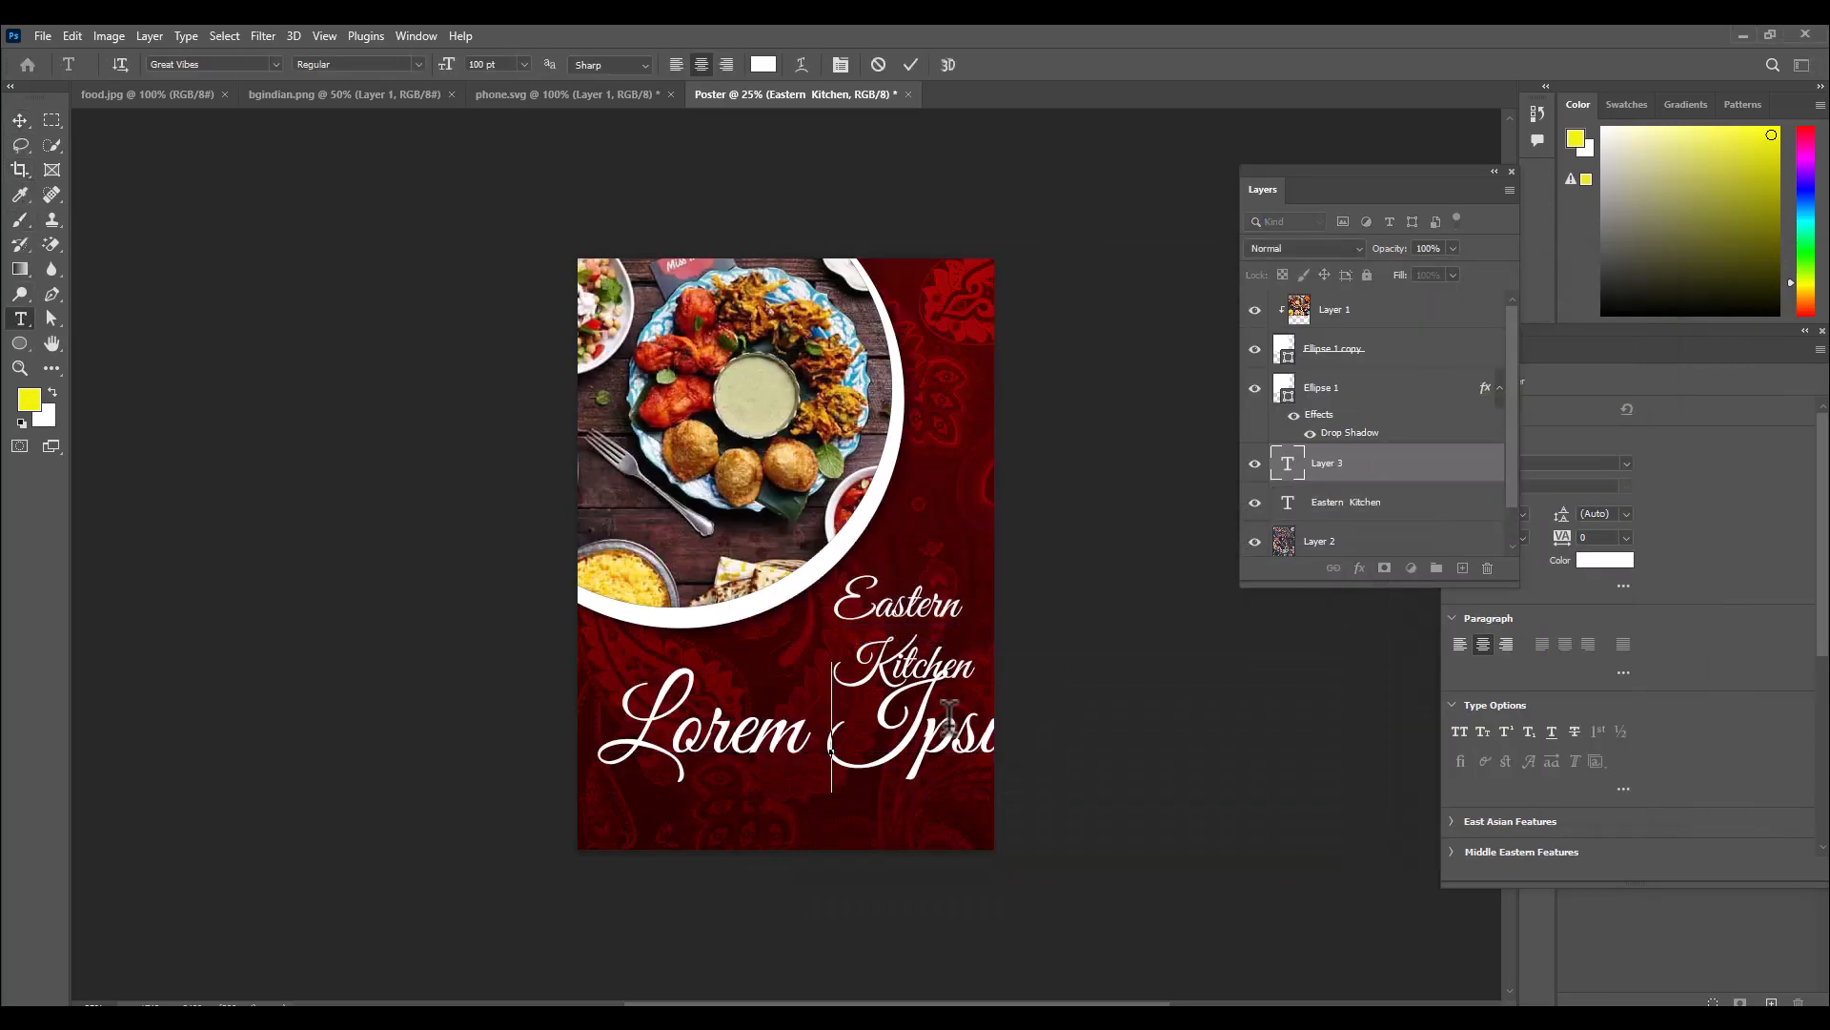
left_click(218, 65)
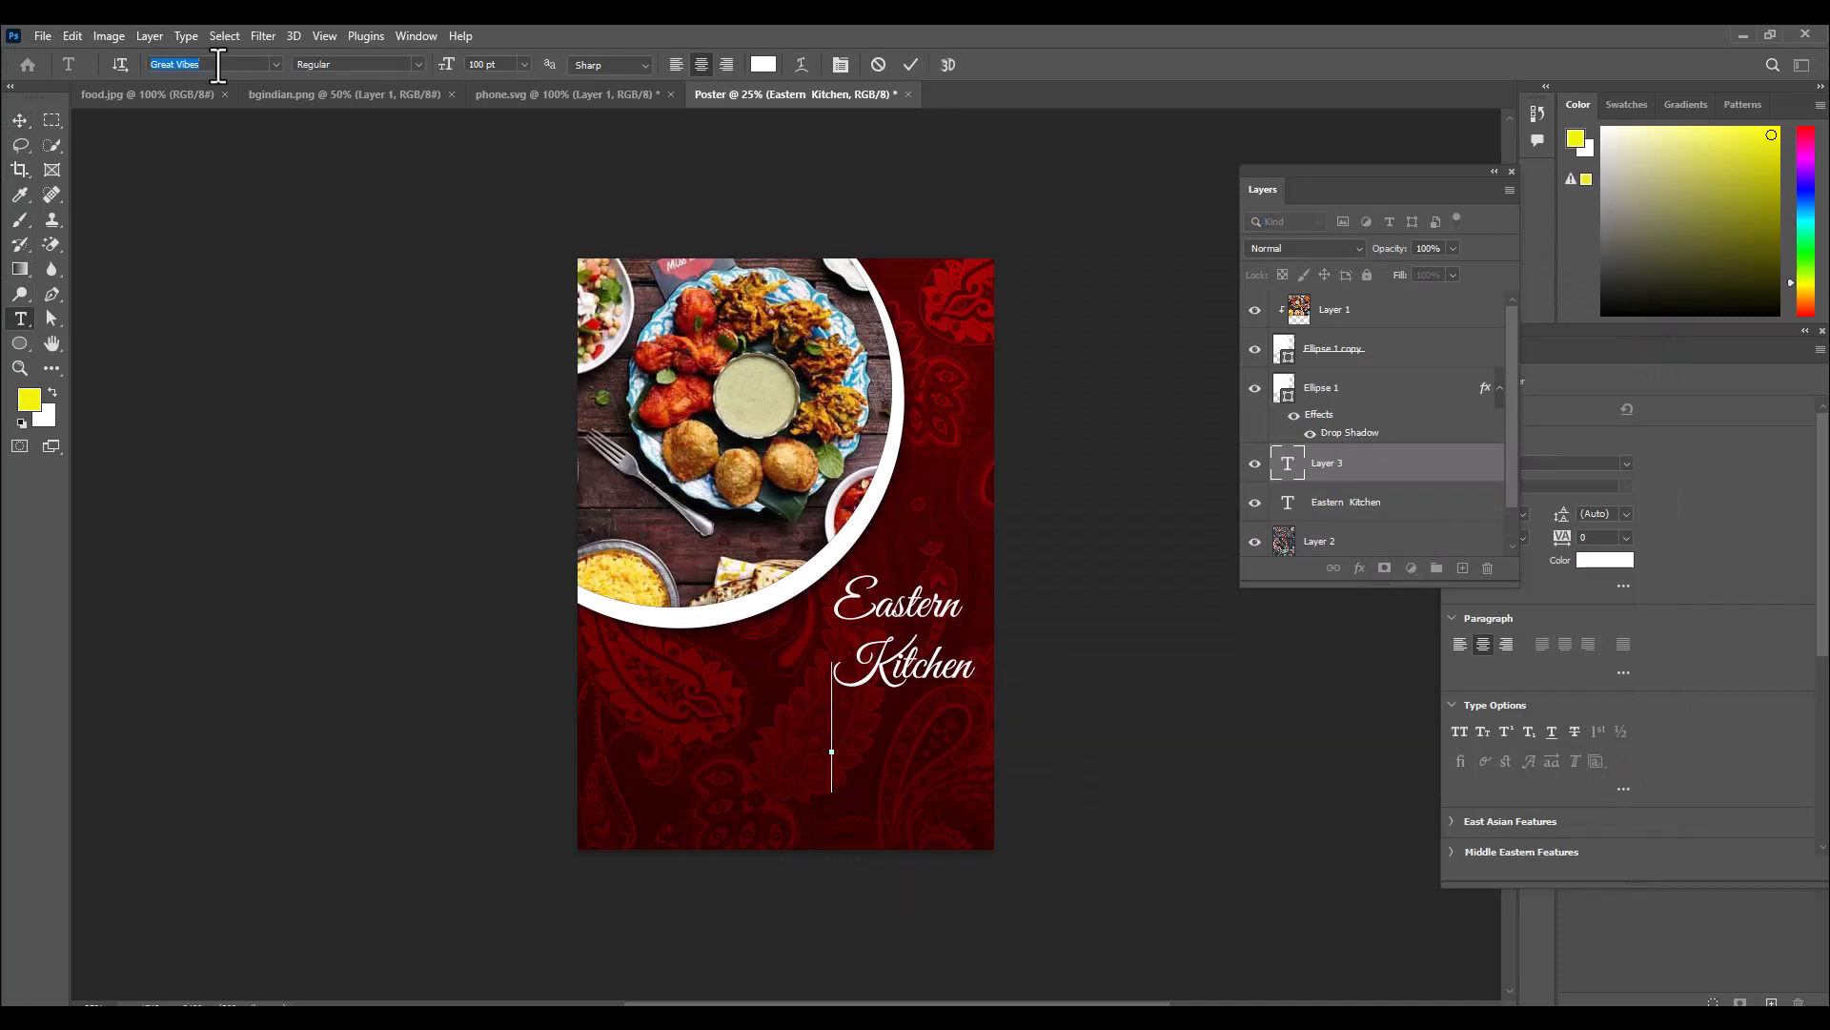
type("impact")
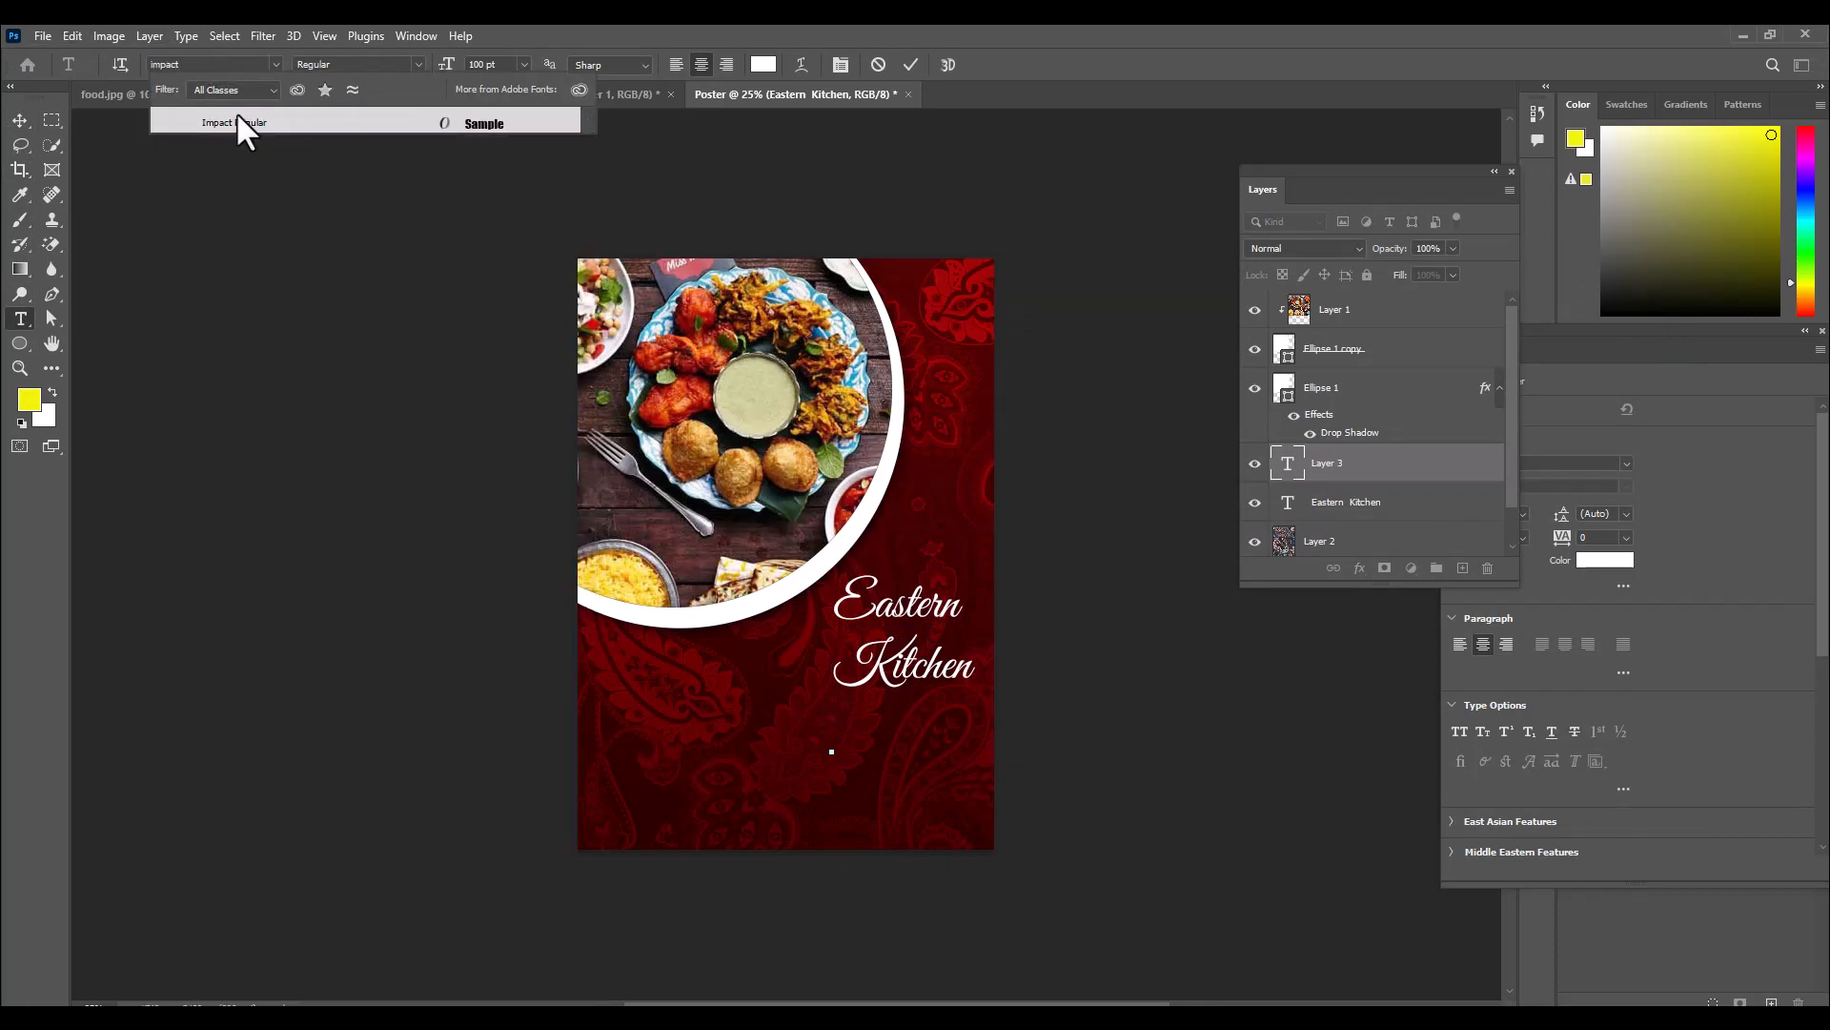
left_click(238, 123)
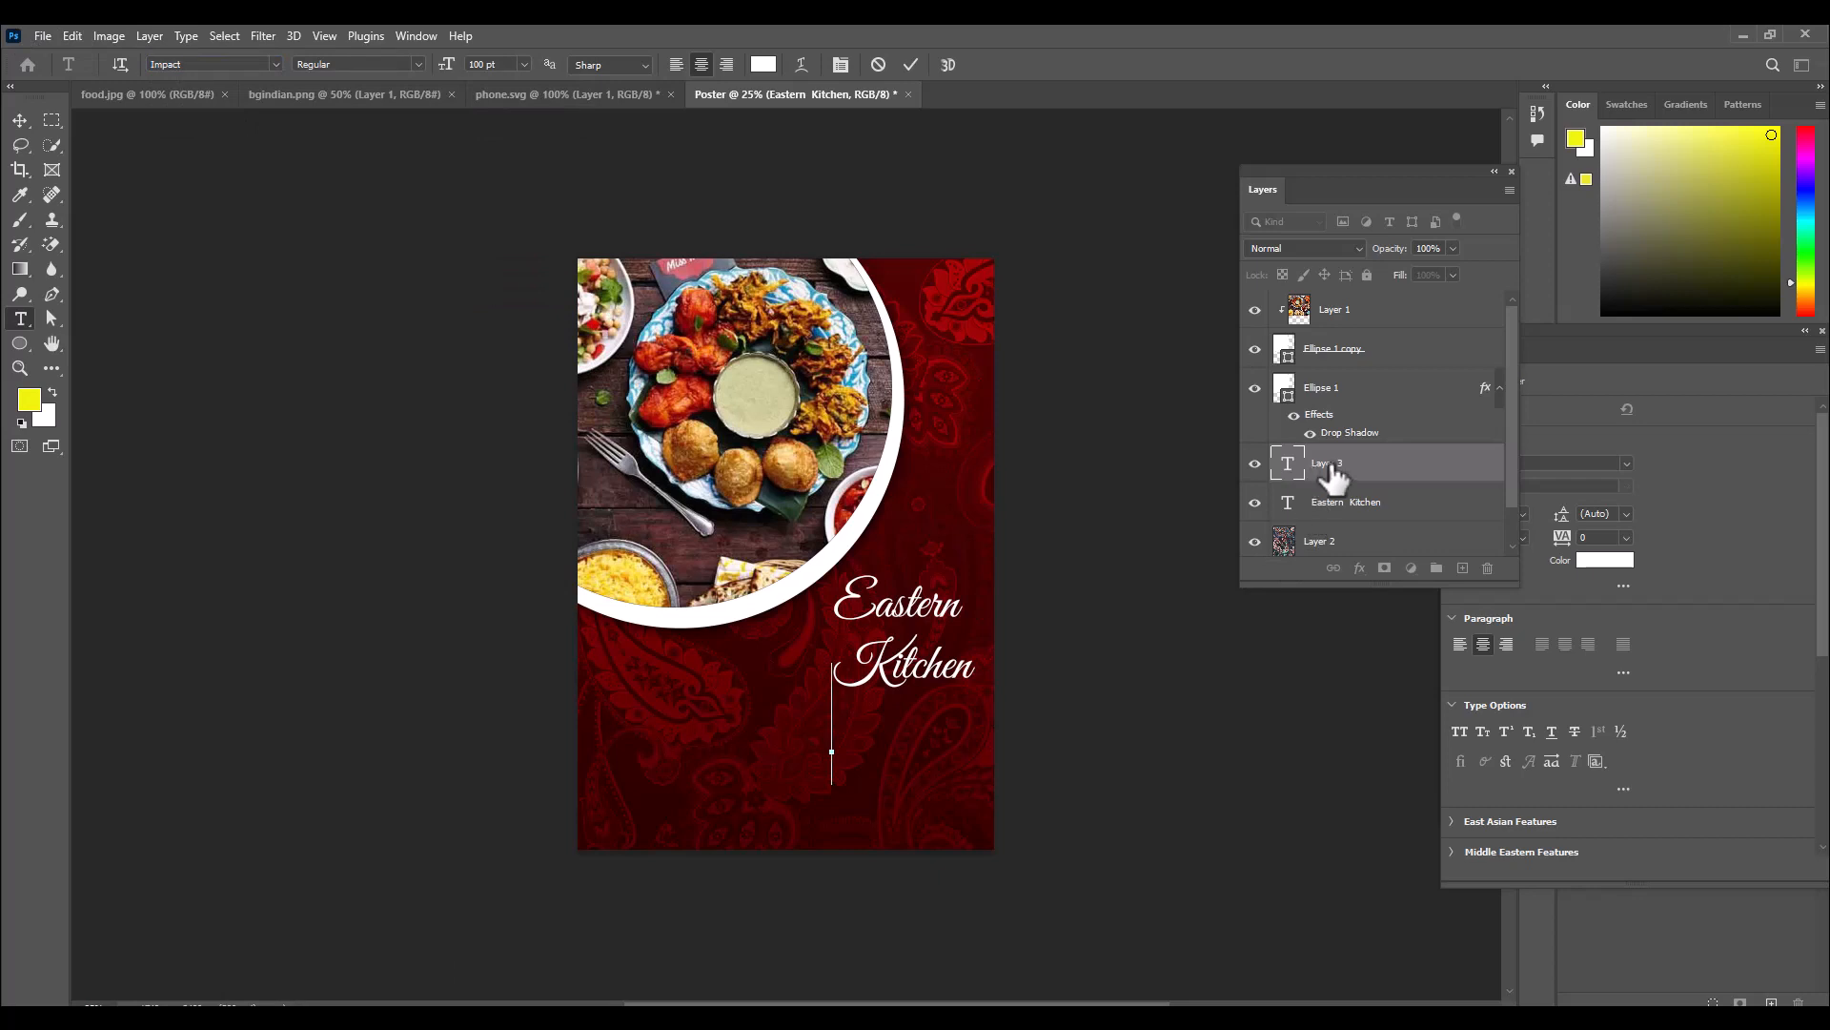
key("ctrl+v")
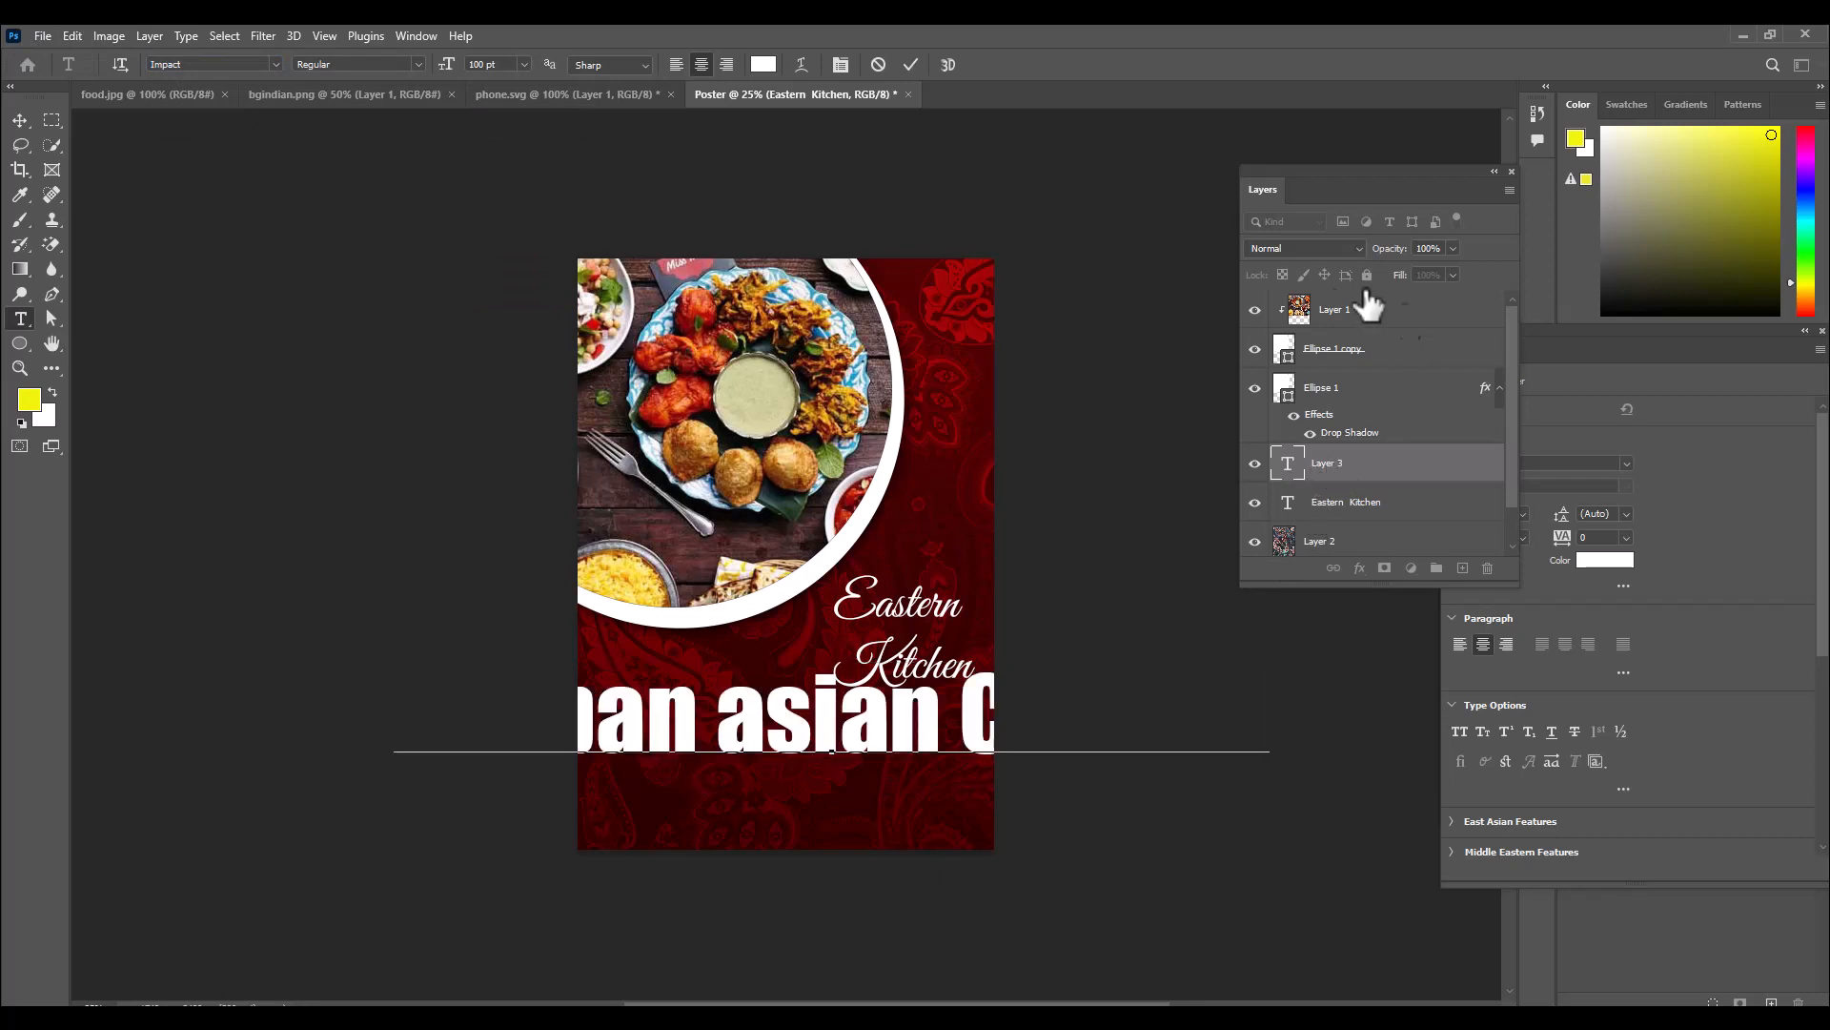
Set the caption's font size to 60 pt.
double_click(1287, 463)
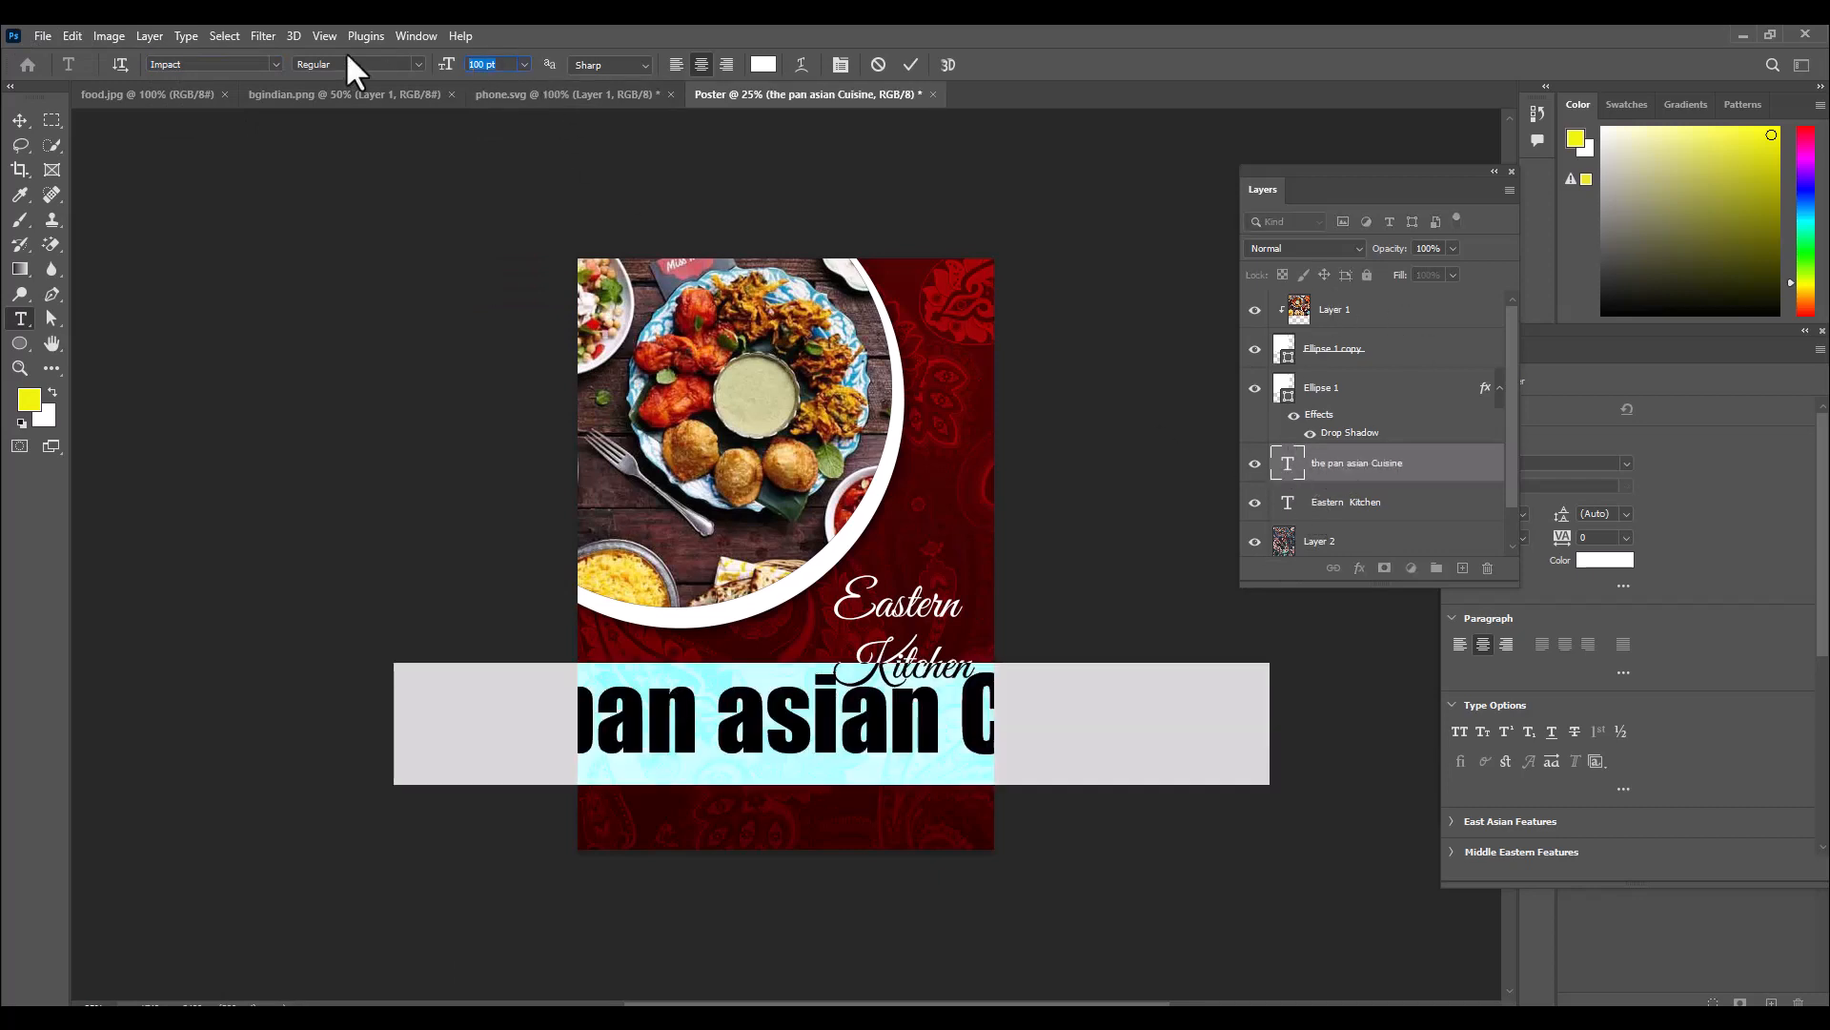
type("60")
key("Return")
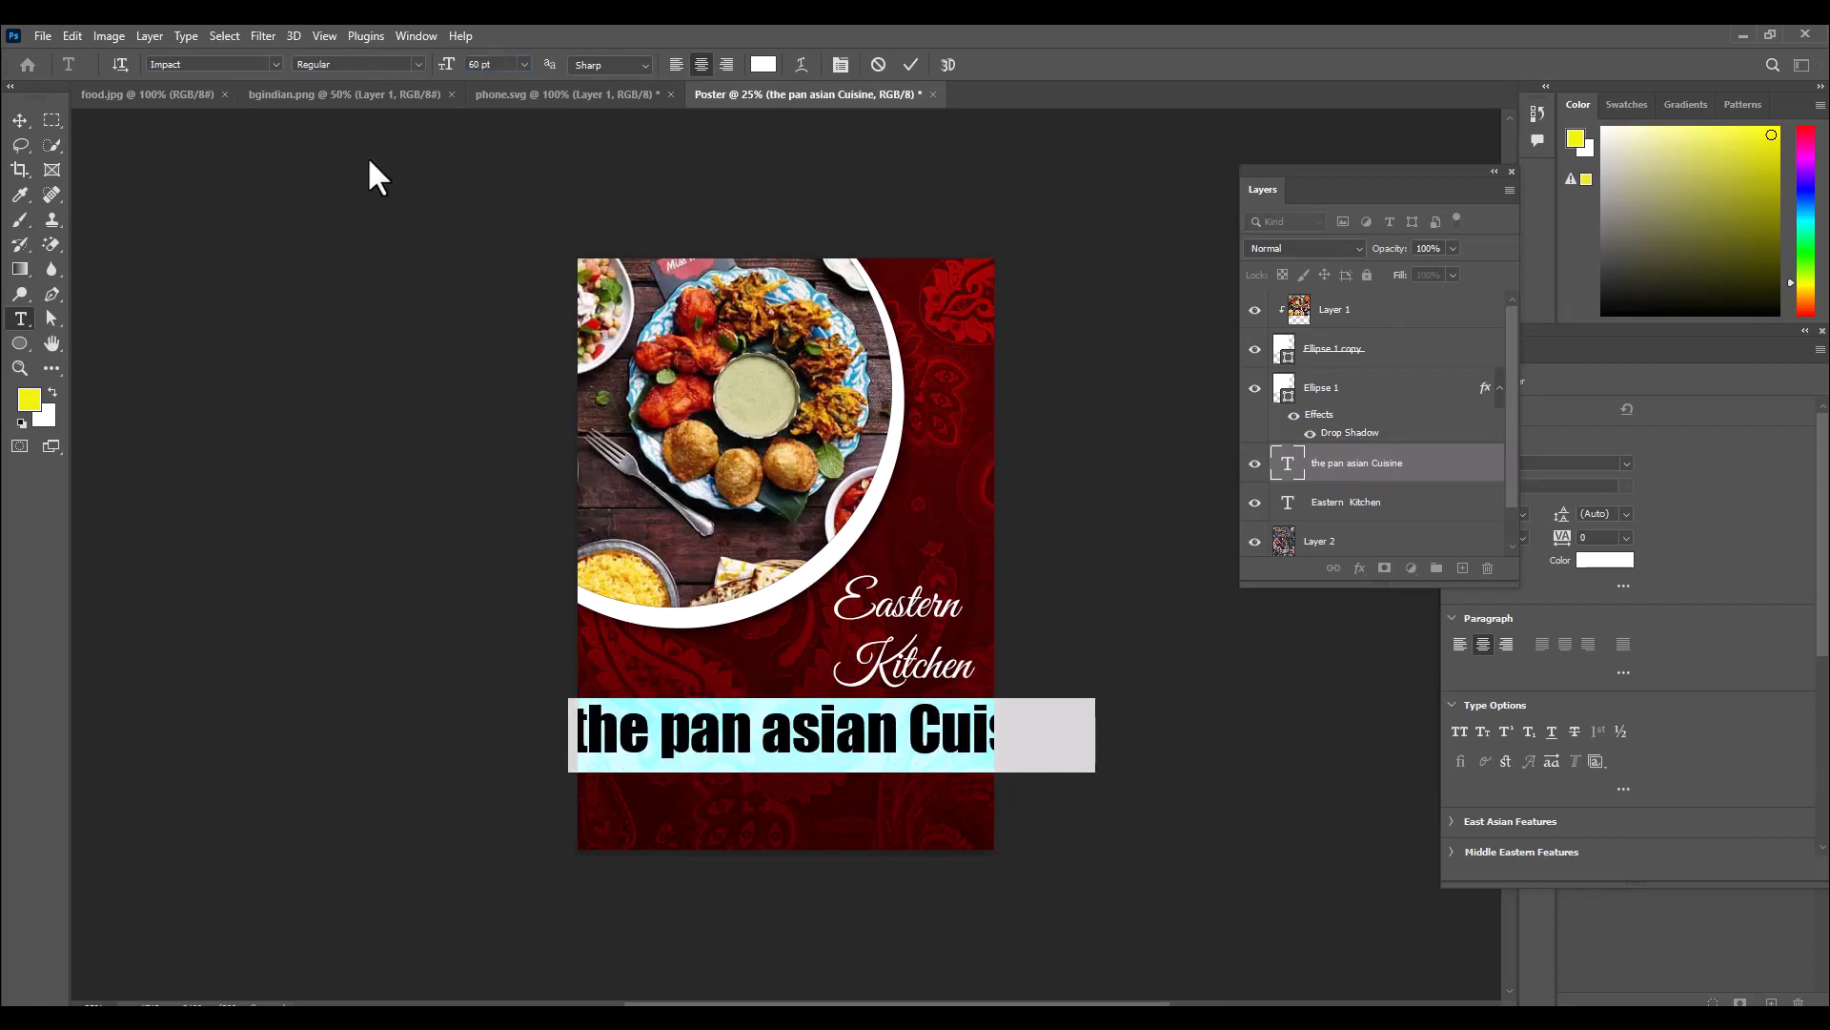
Scale the caption to about 22.39%, place it just beneath "Kitchen", and nudge it slightly up.
left_click(18, 113)
key("ctrl+t")
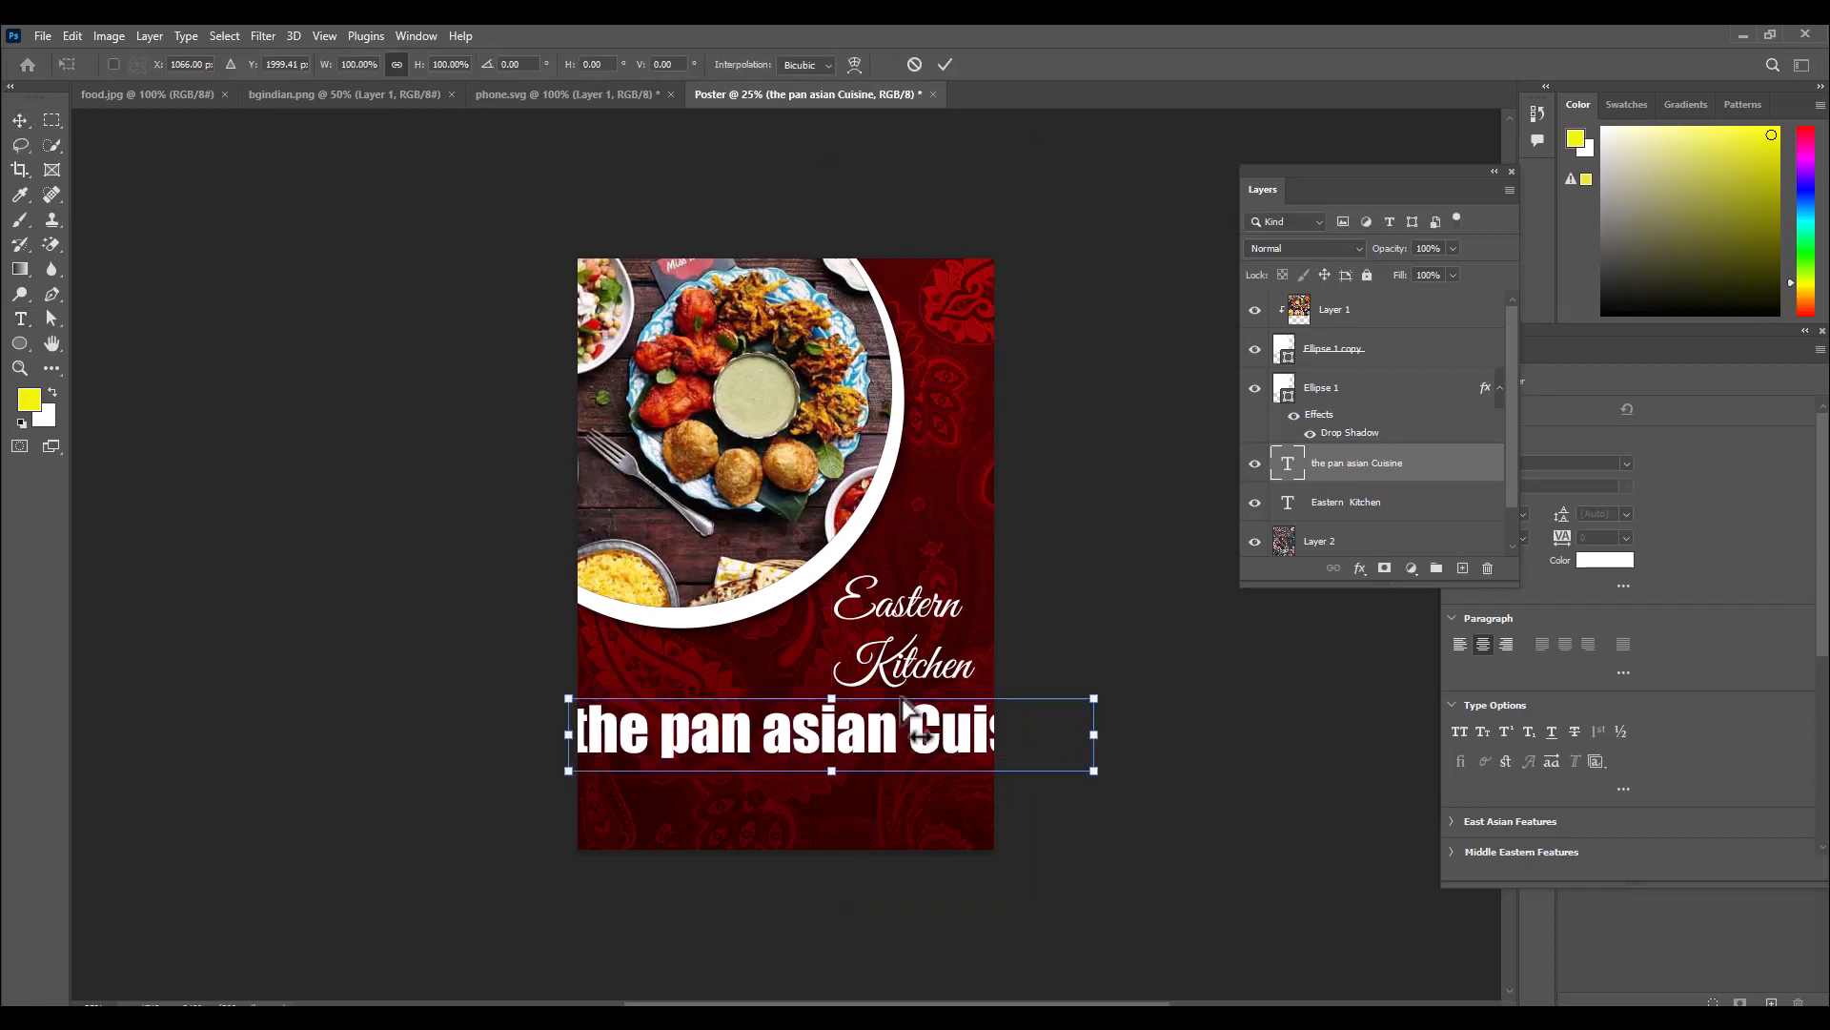
left_click_drag(1086, 698, 983, 710)
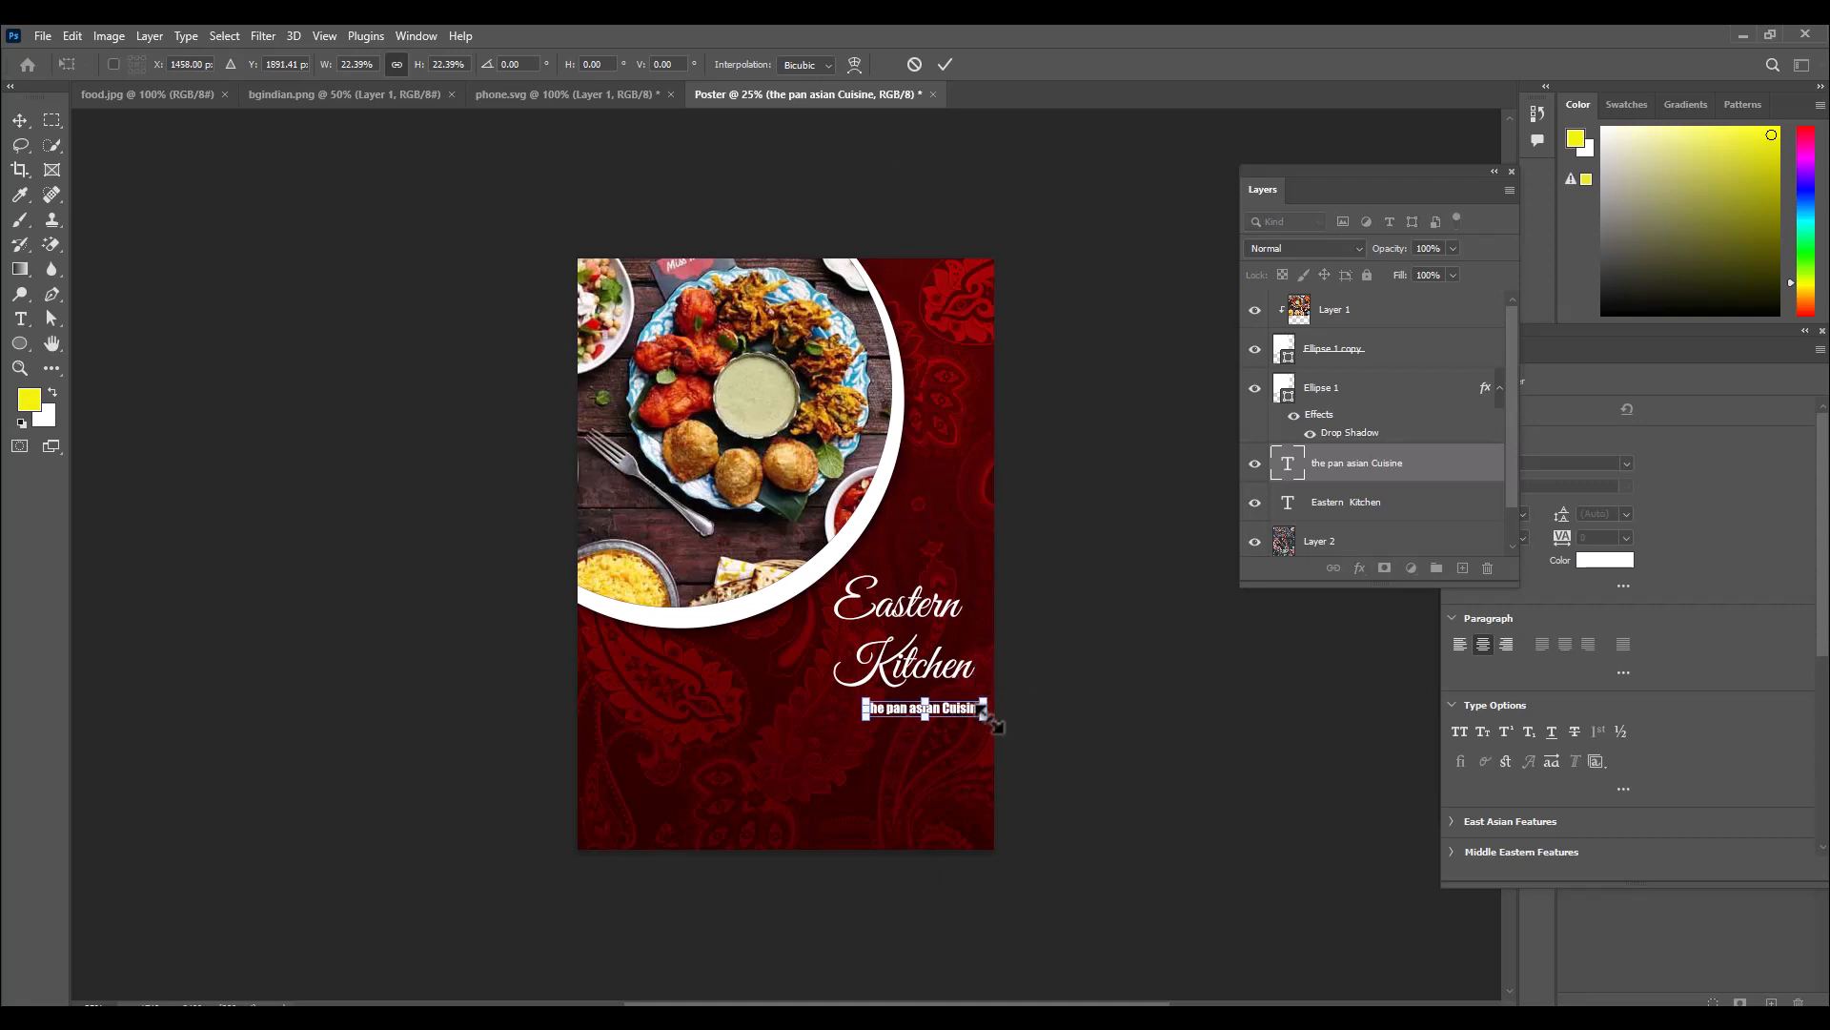
key("Up")
key("Up")
key("Up")
key("Up")
key("Up")
key("Up")
key("Up")
key("Up")
key("Return")
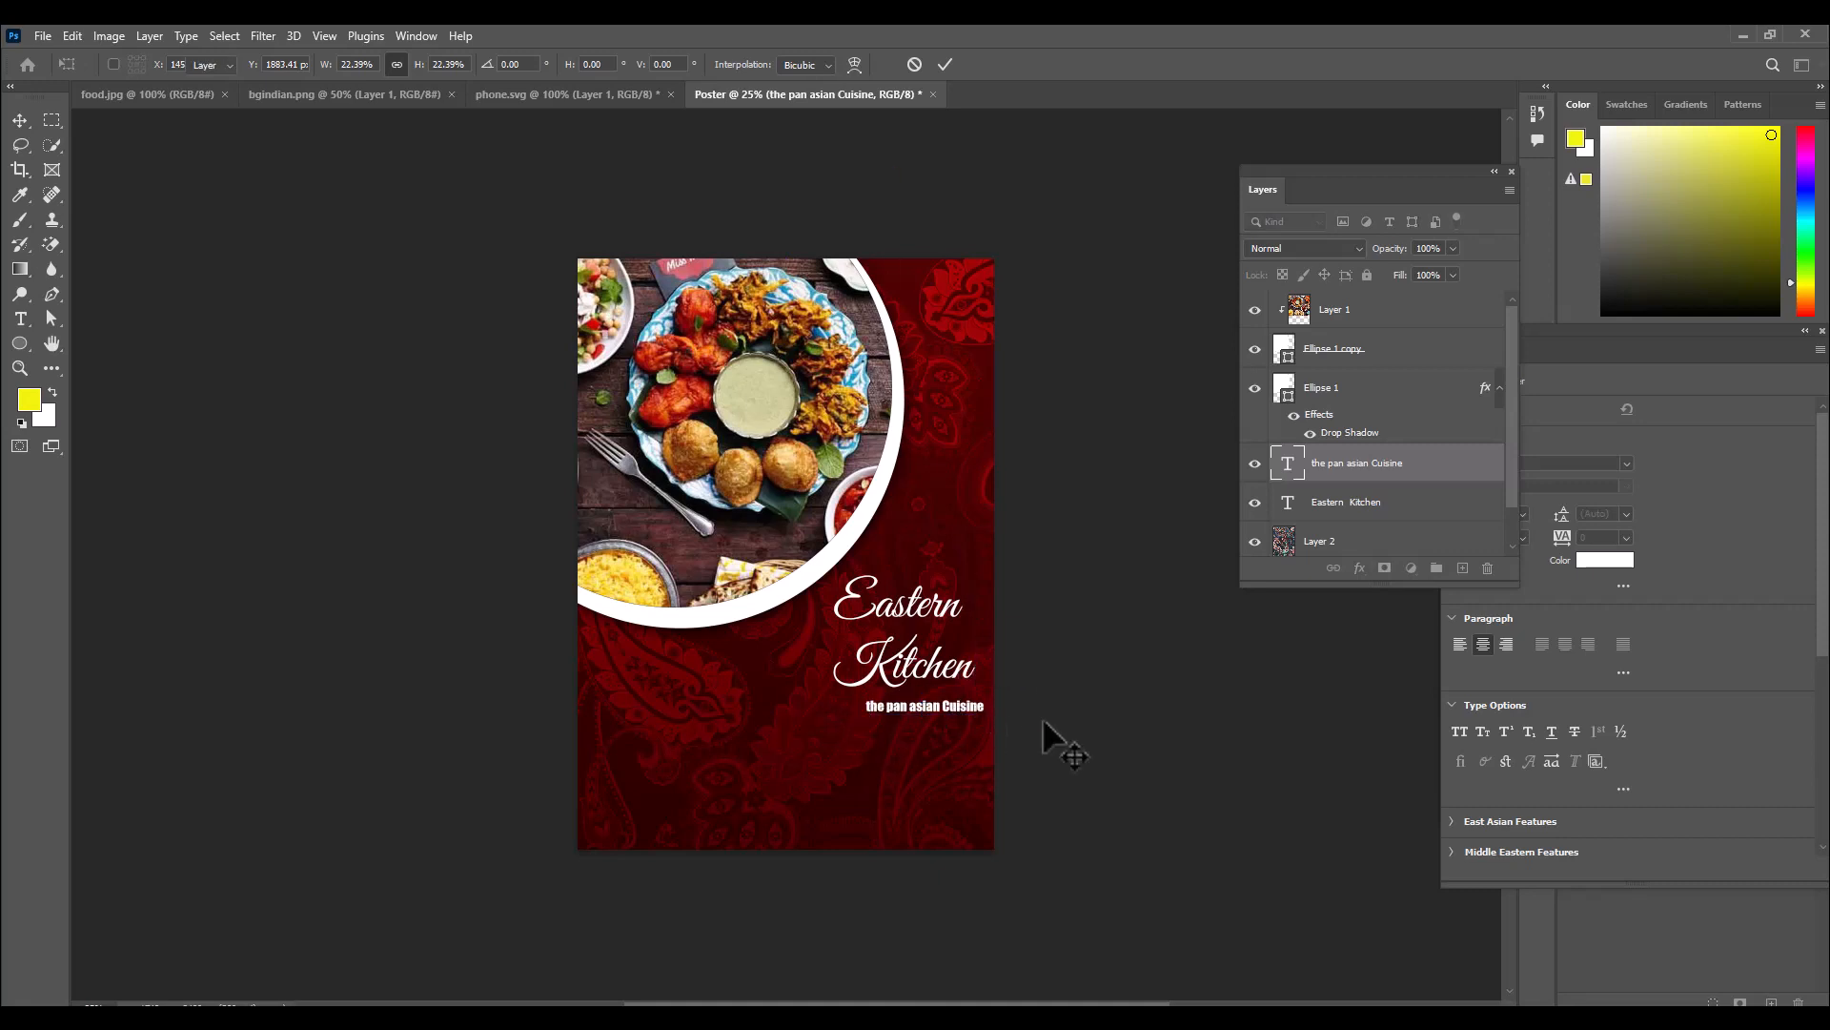
Move the "Eastern Kitchen" title and its caption together up and slightly right, keeping them inside the poster's edge.
left_click(1401, 515, "shift")
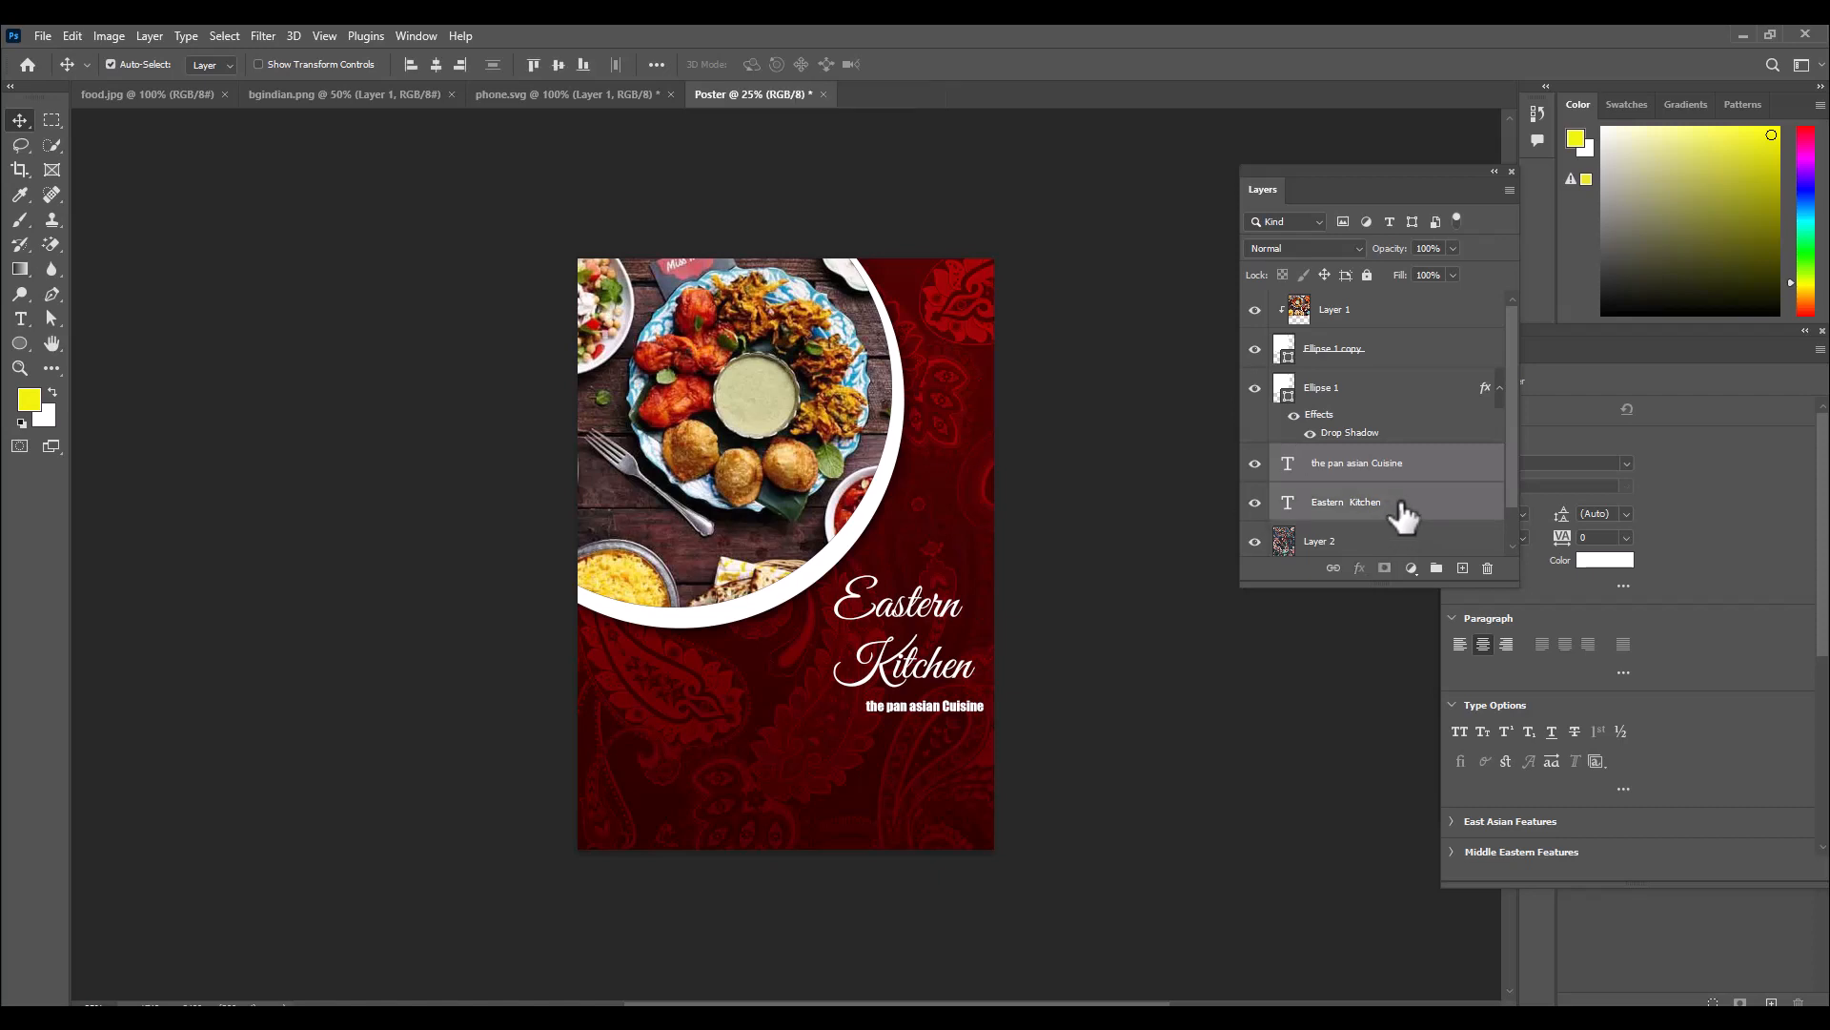
key("shift+Up")
key("shift+Up")
key("shift+Up")
key("shift+Up")
key("shift+Up")
key("shift+Up")
key("shift+Right")
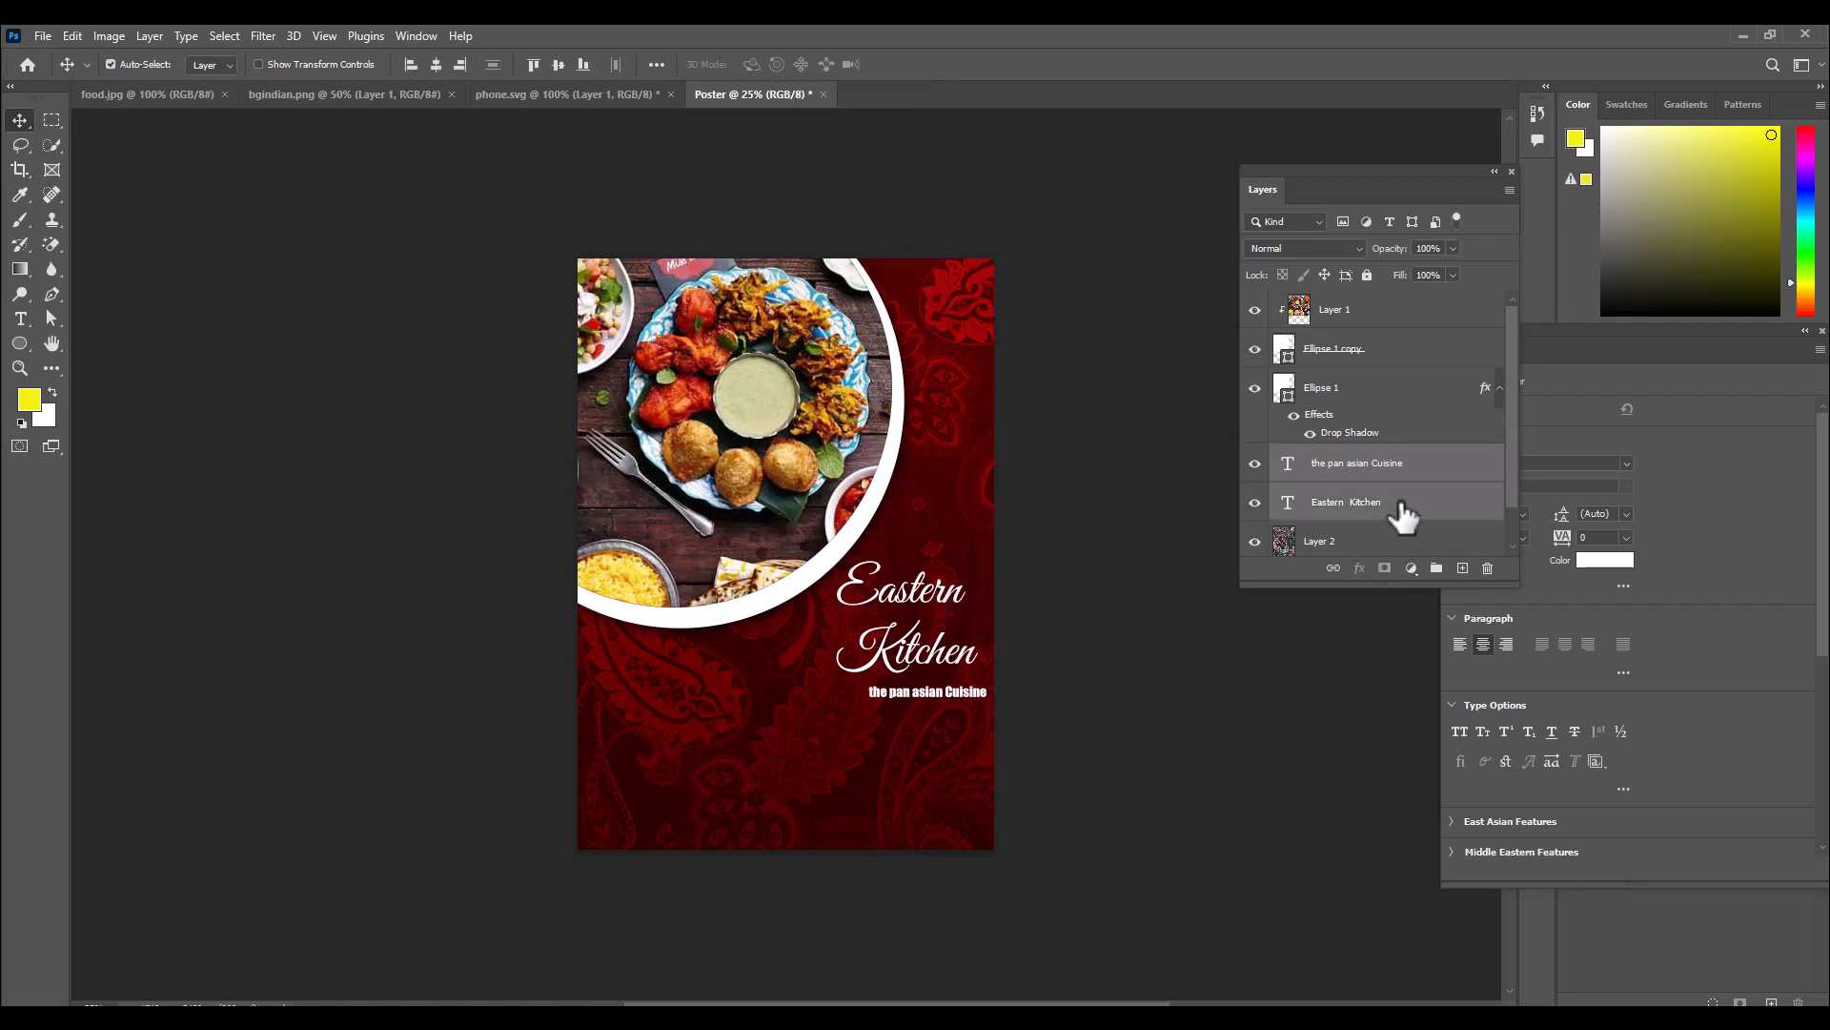
key("shift+Up")
key("shift+Up")
key("shift+Up")
key("shift+Up")
key("shift+Right")
key("shift+Right")
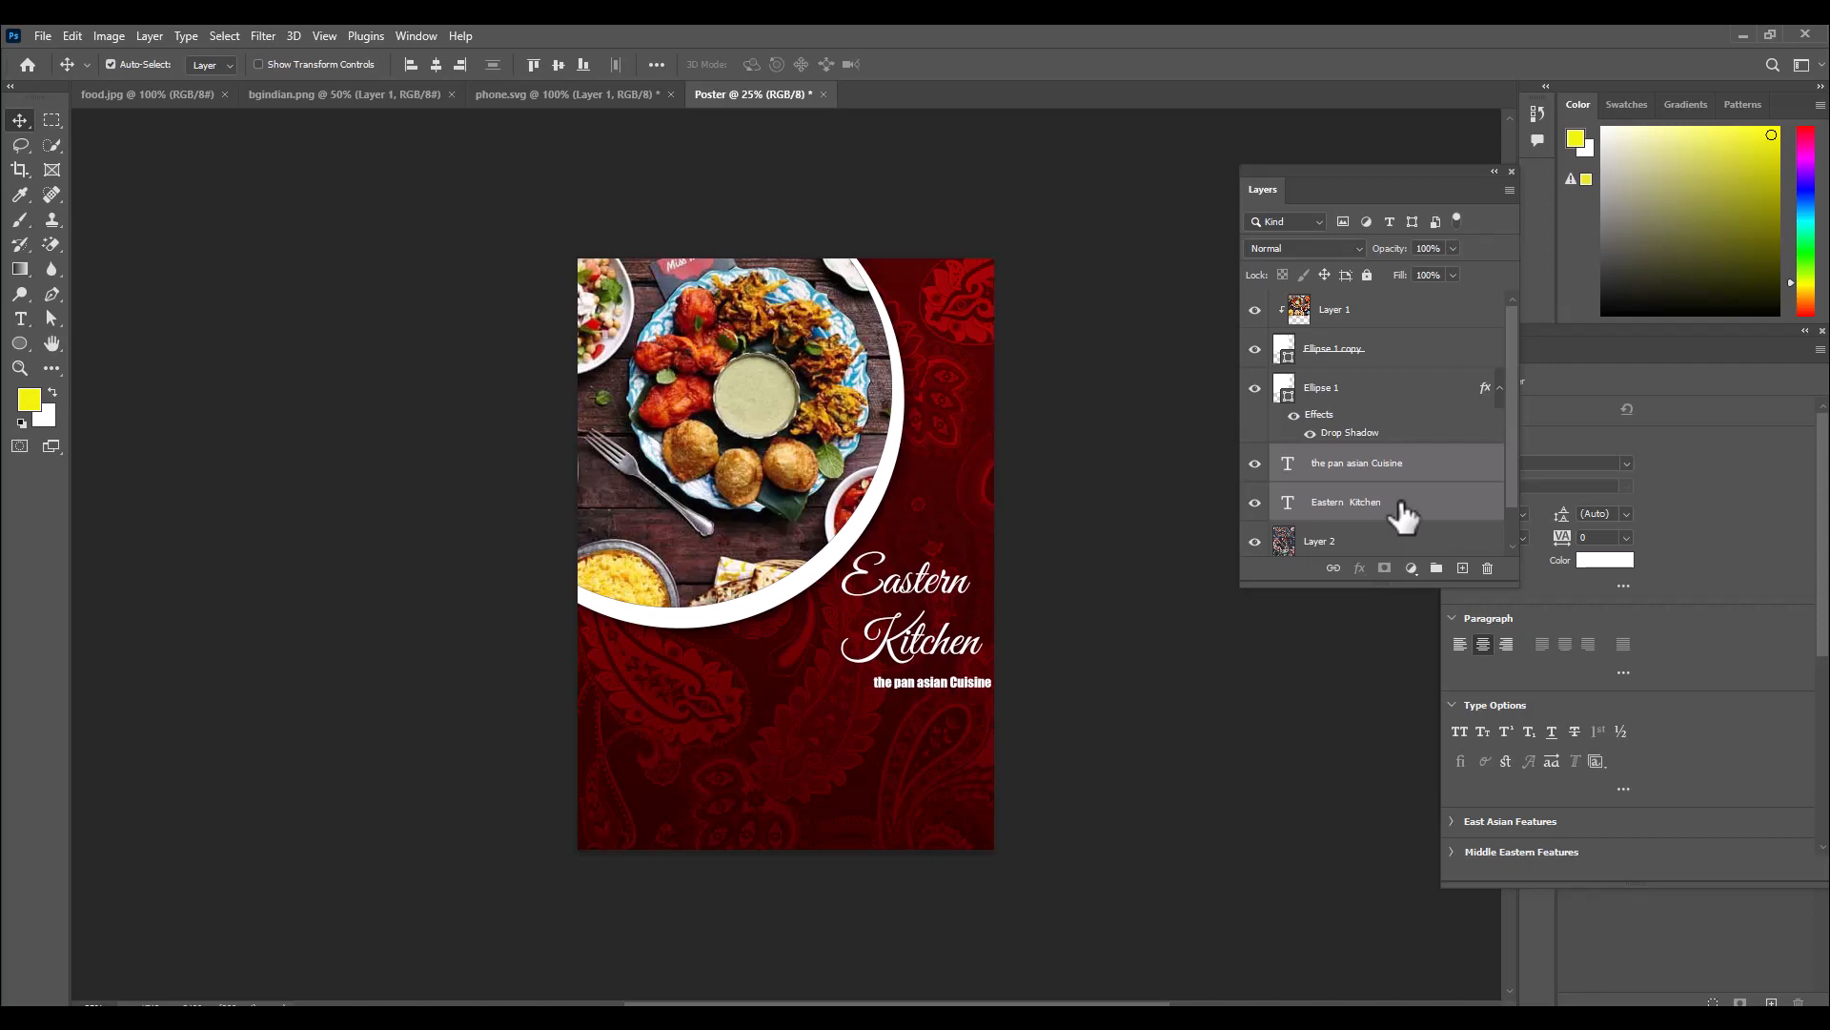
key("shift+Up")
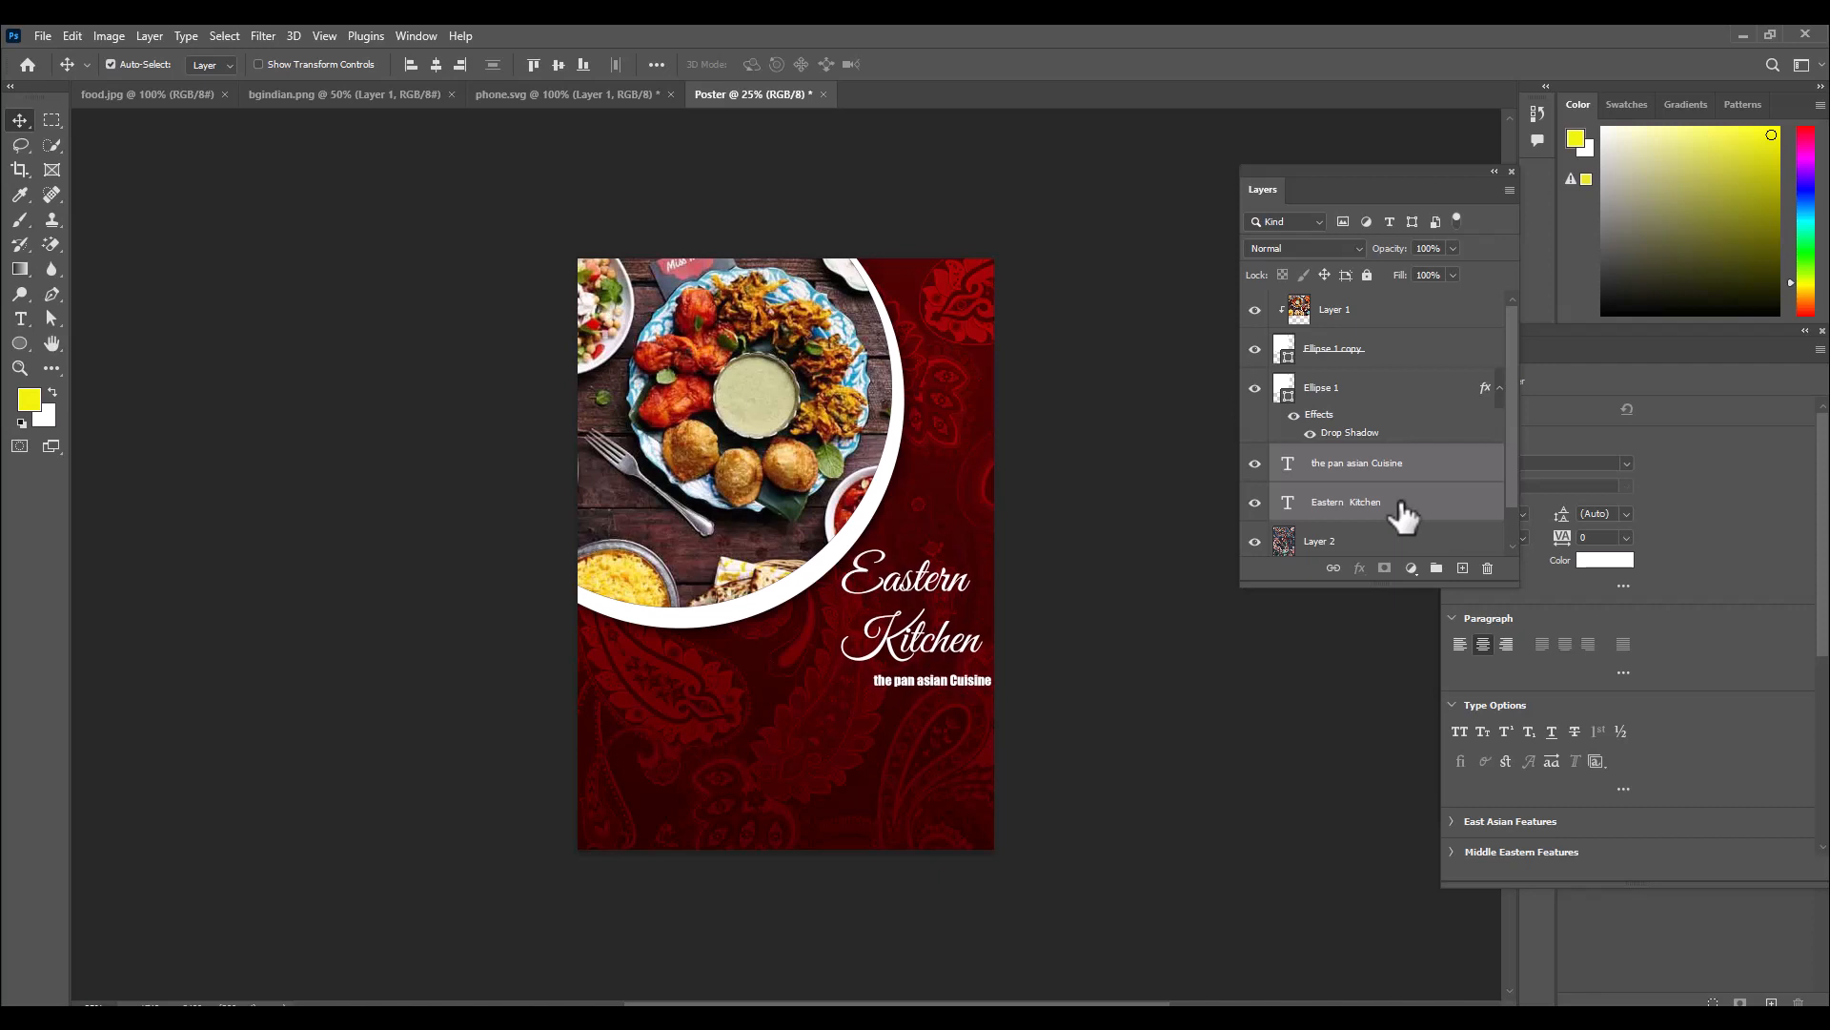
key("shift+Left")
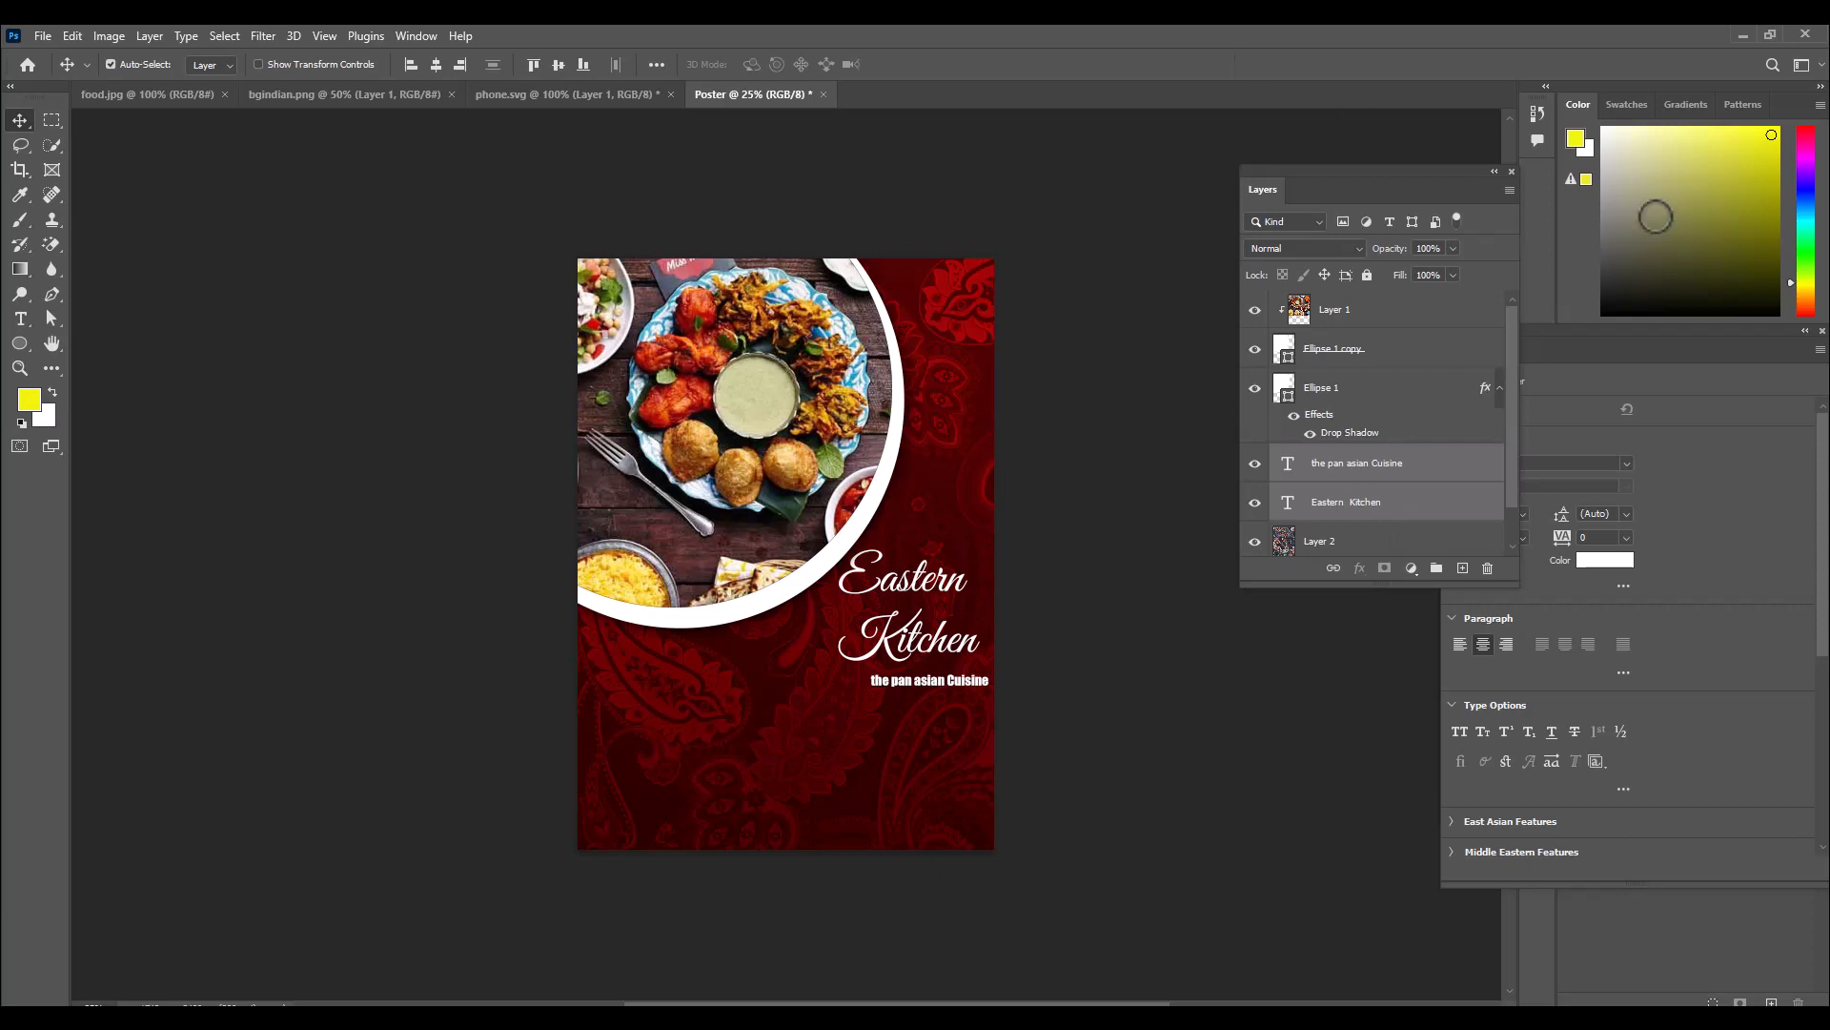
Copy the two cuisine lines "Chinese . Indian" and "Korean . Thai" from the Notepad notes and return to the poster.
left_click(1468, 477)
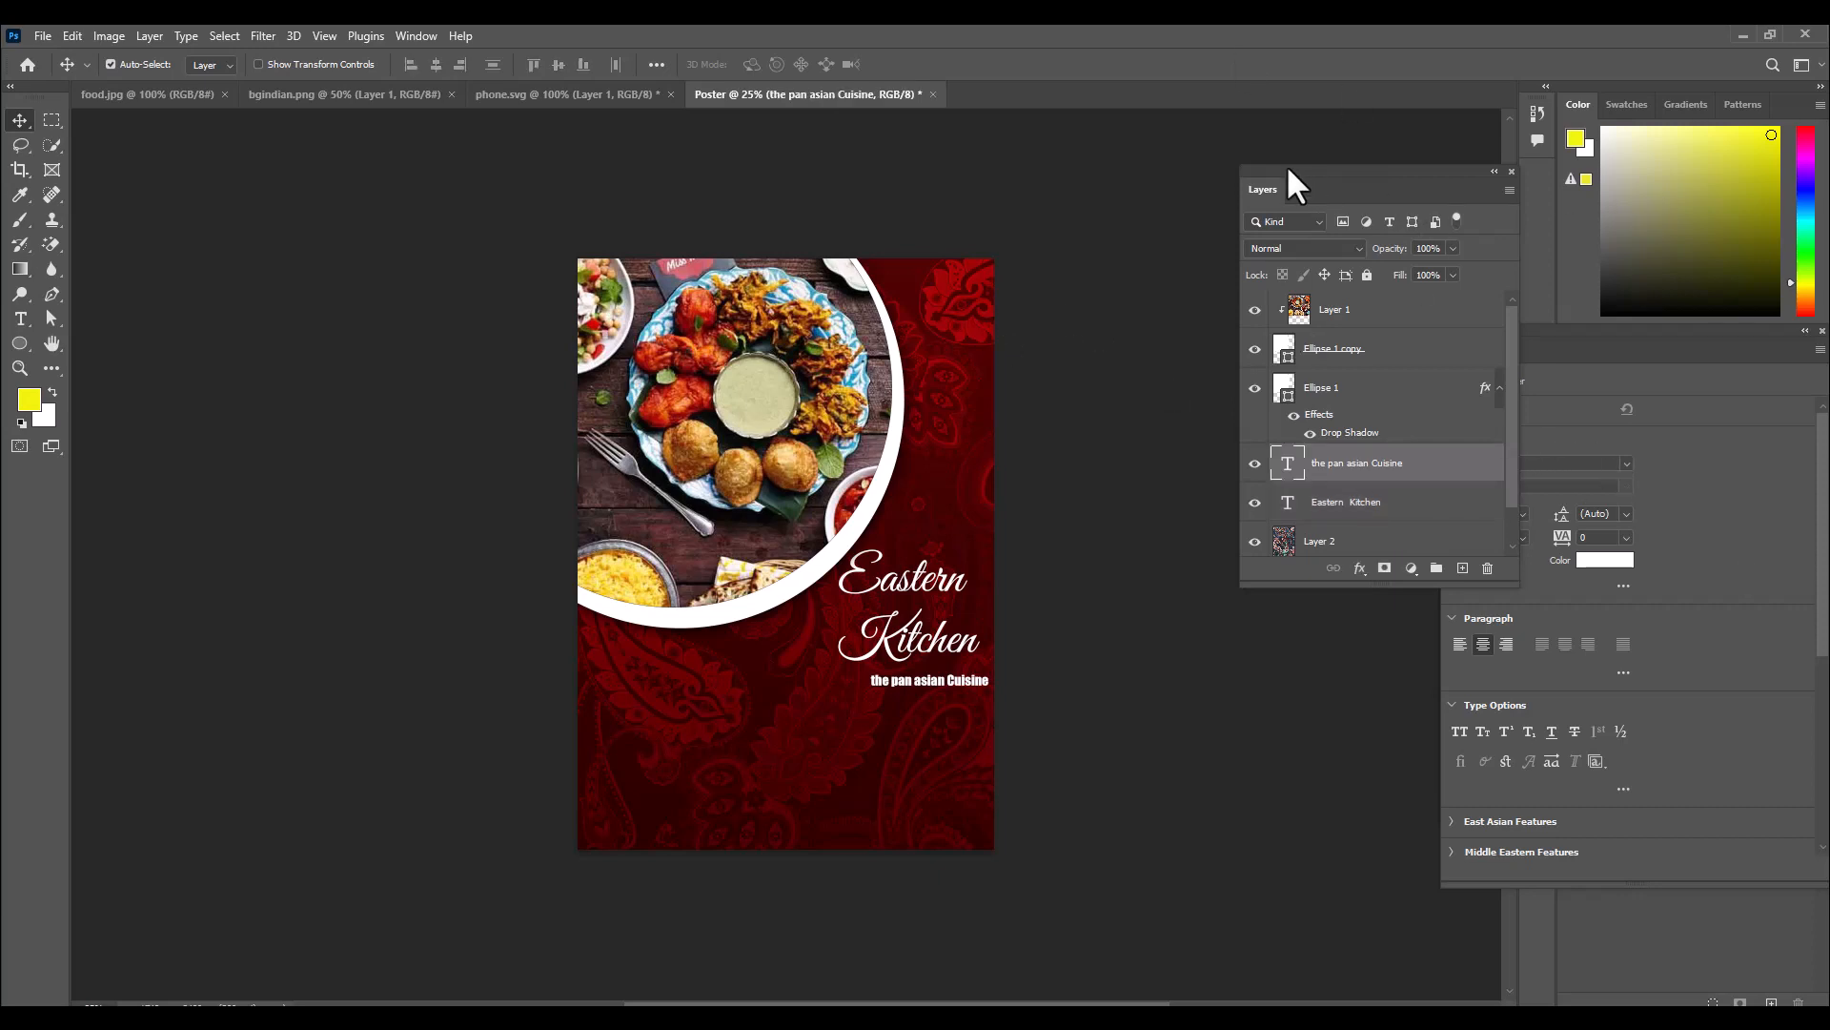
left_click_drag(1291, 181, 1267, 182)
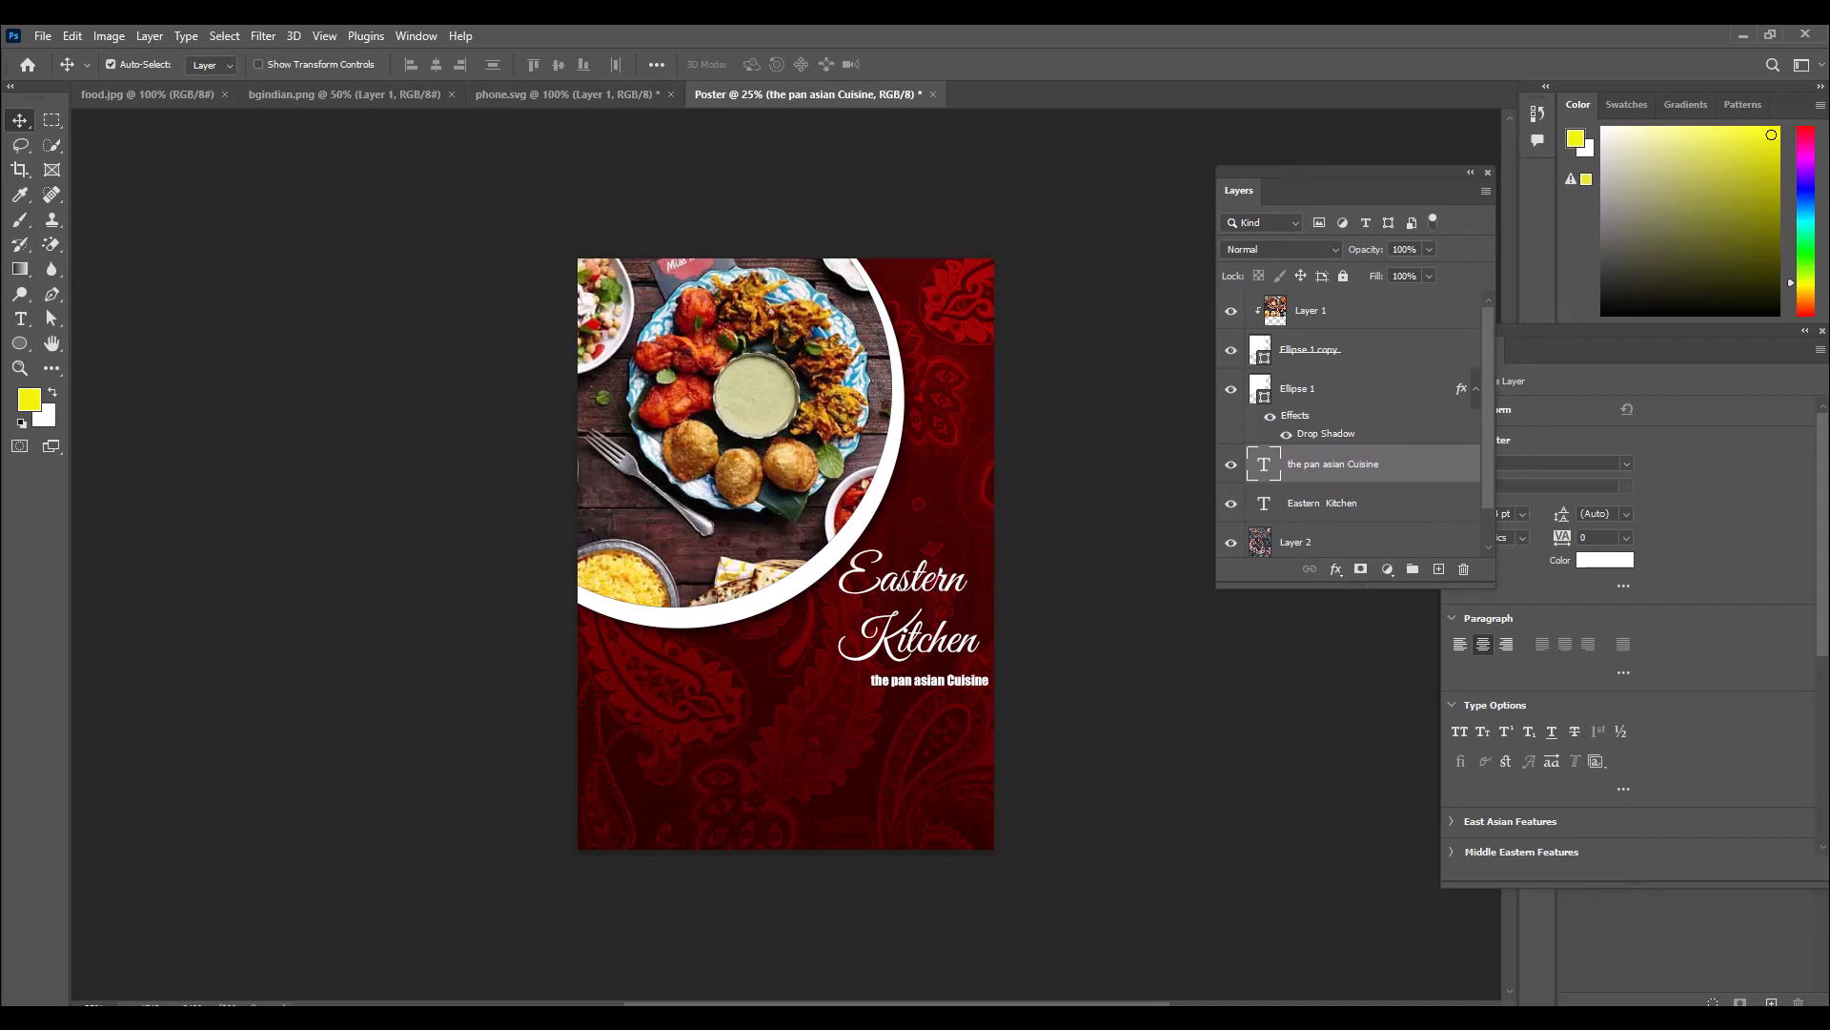
key("alt+Tab")
left_click(827, 541)
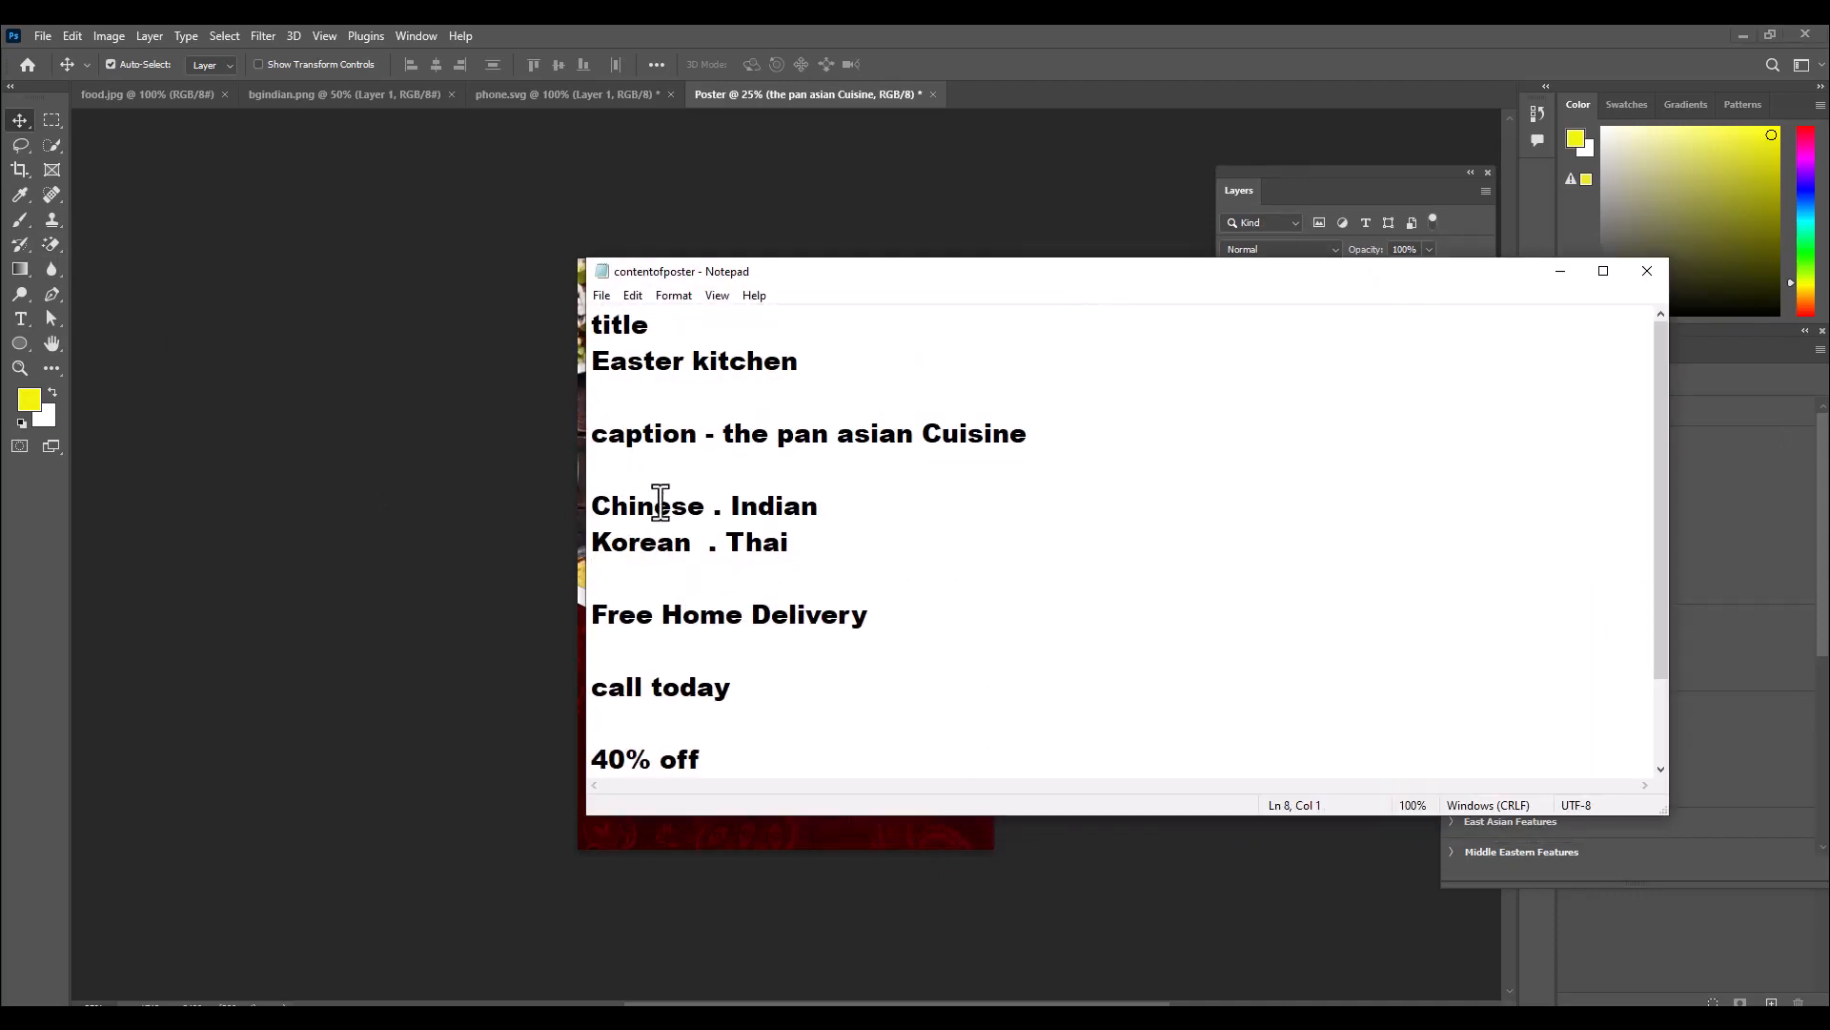
left_click_drag(597, 506, 829, 547)
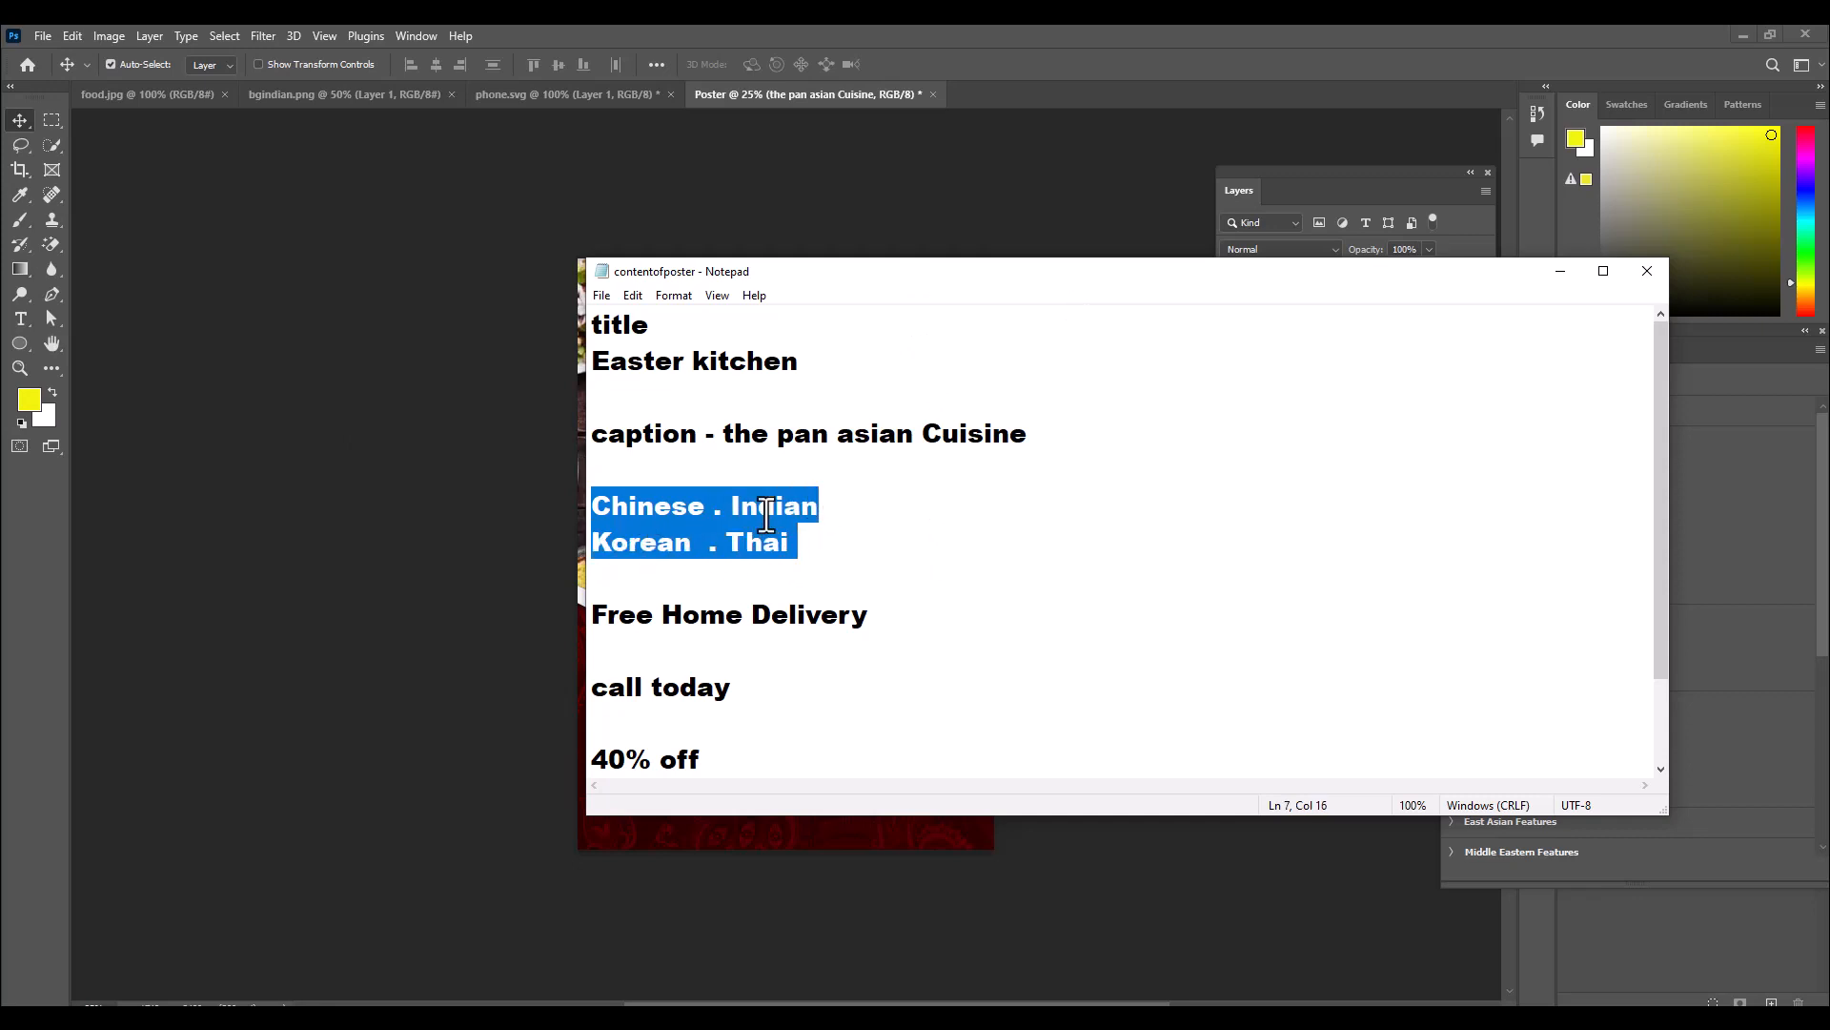
right_click(767, 515)
left_click(792, 568)
left_click(1561, 271)
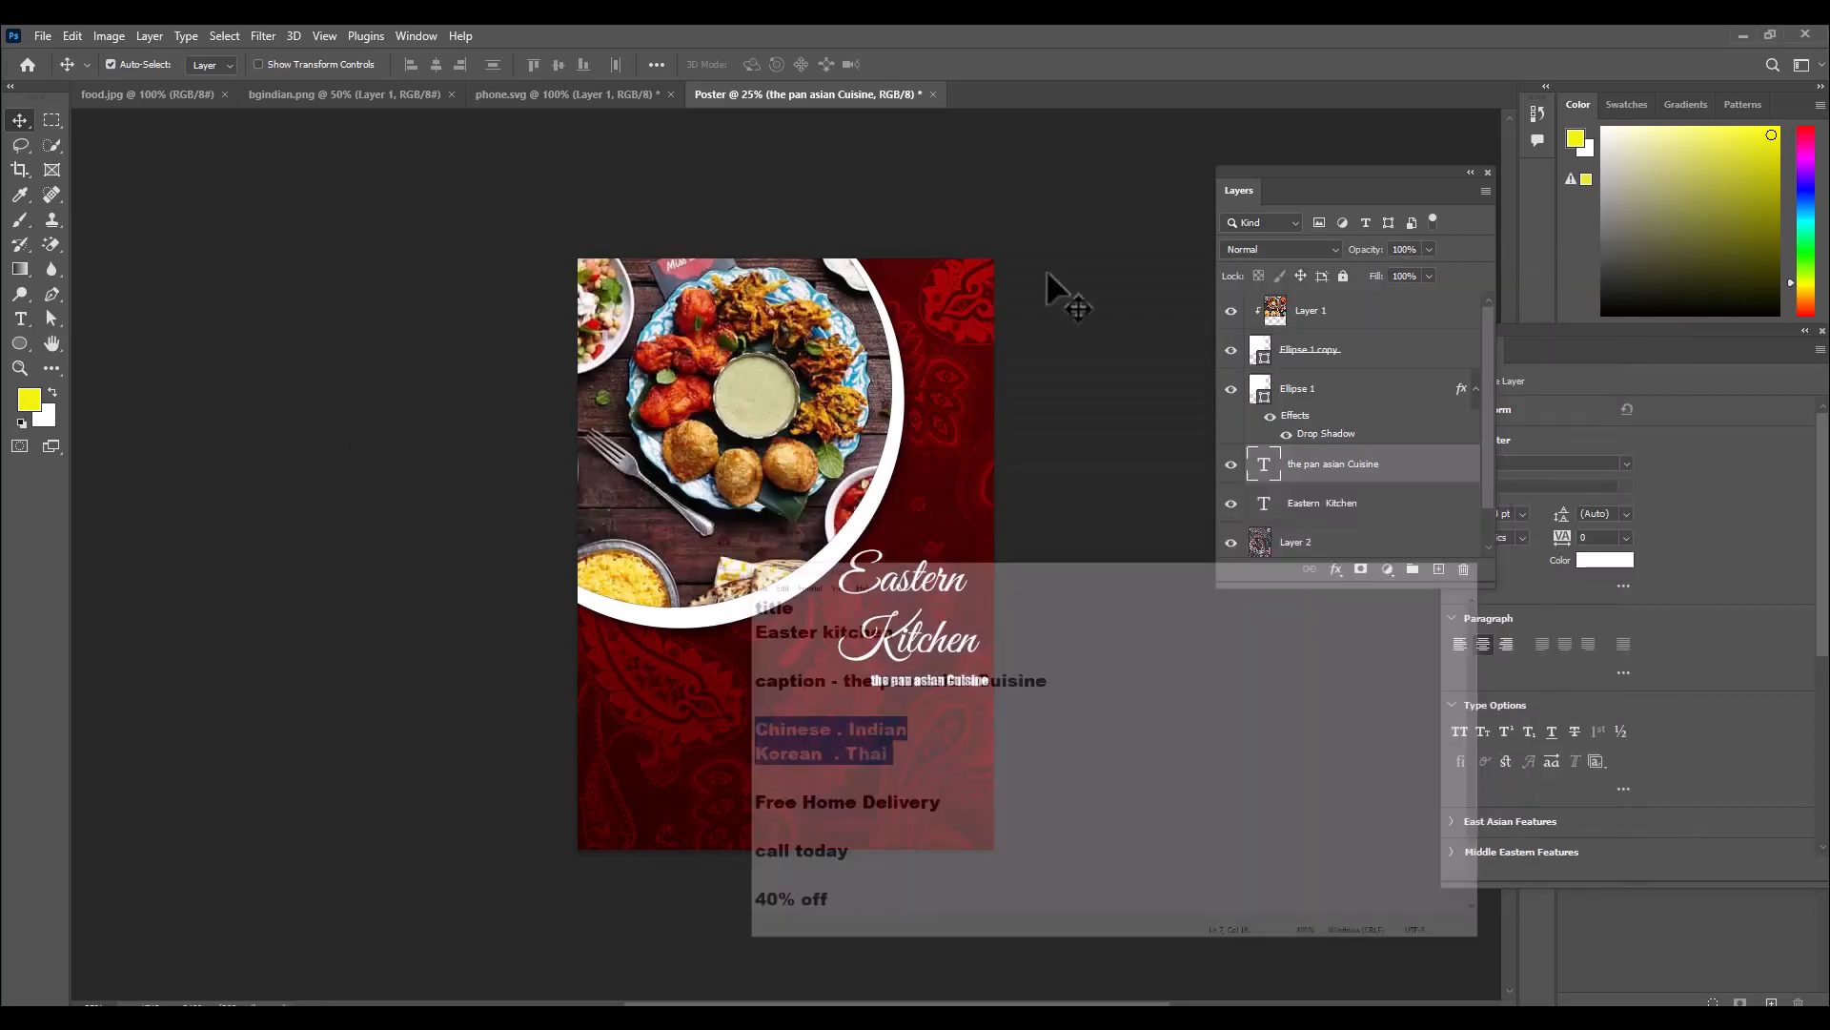
Add a paragraph text box in the poster's lower middle with the copied cuisine lines at 12 pt.
left_click(20, 320)
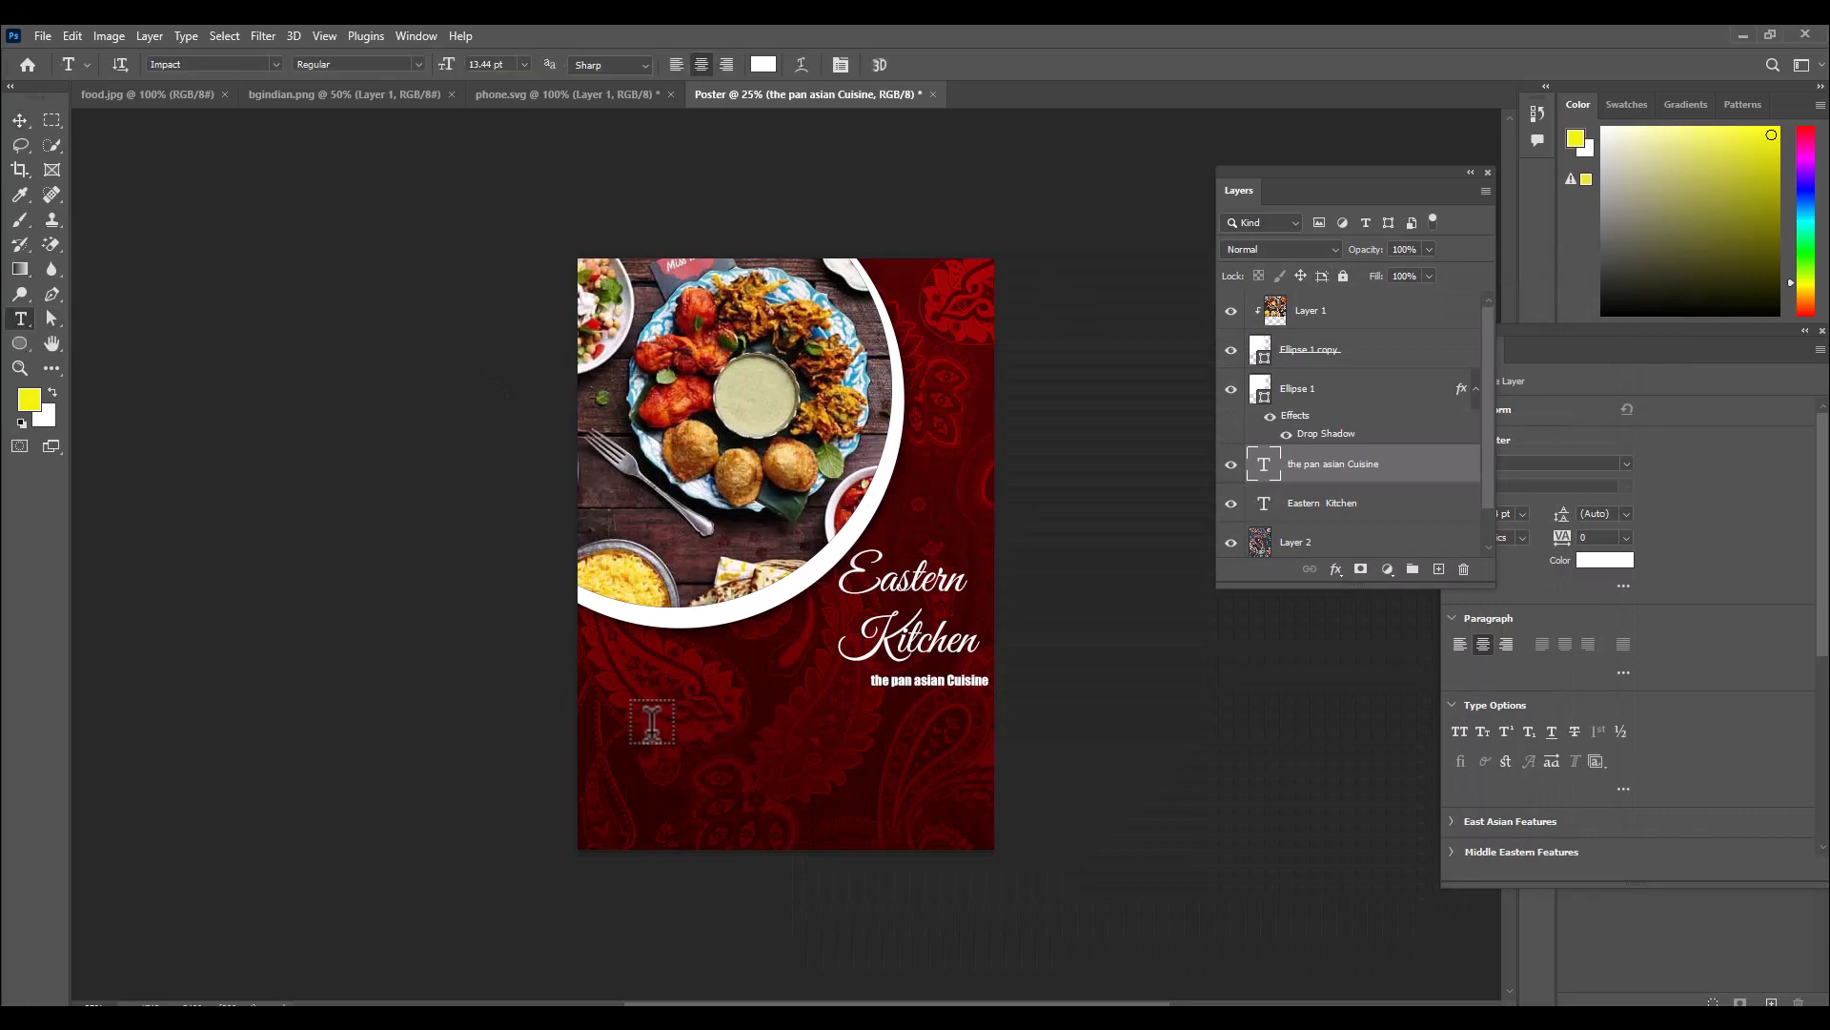
left_click_drag(642, 722, 870, 806)
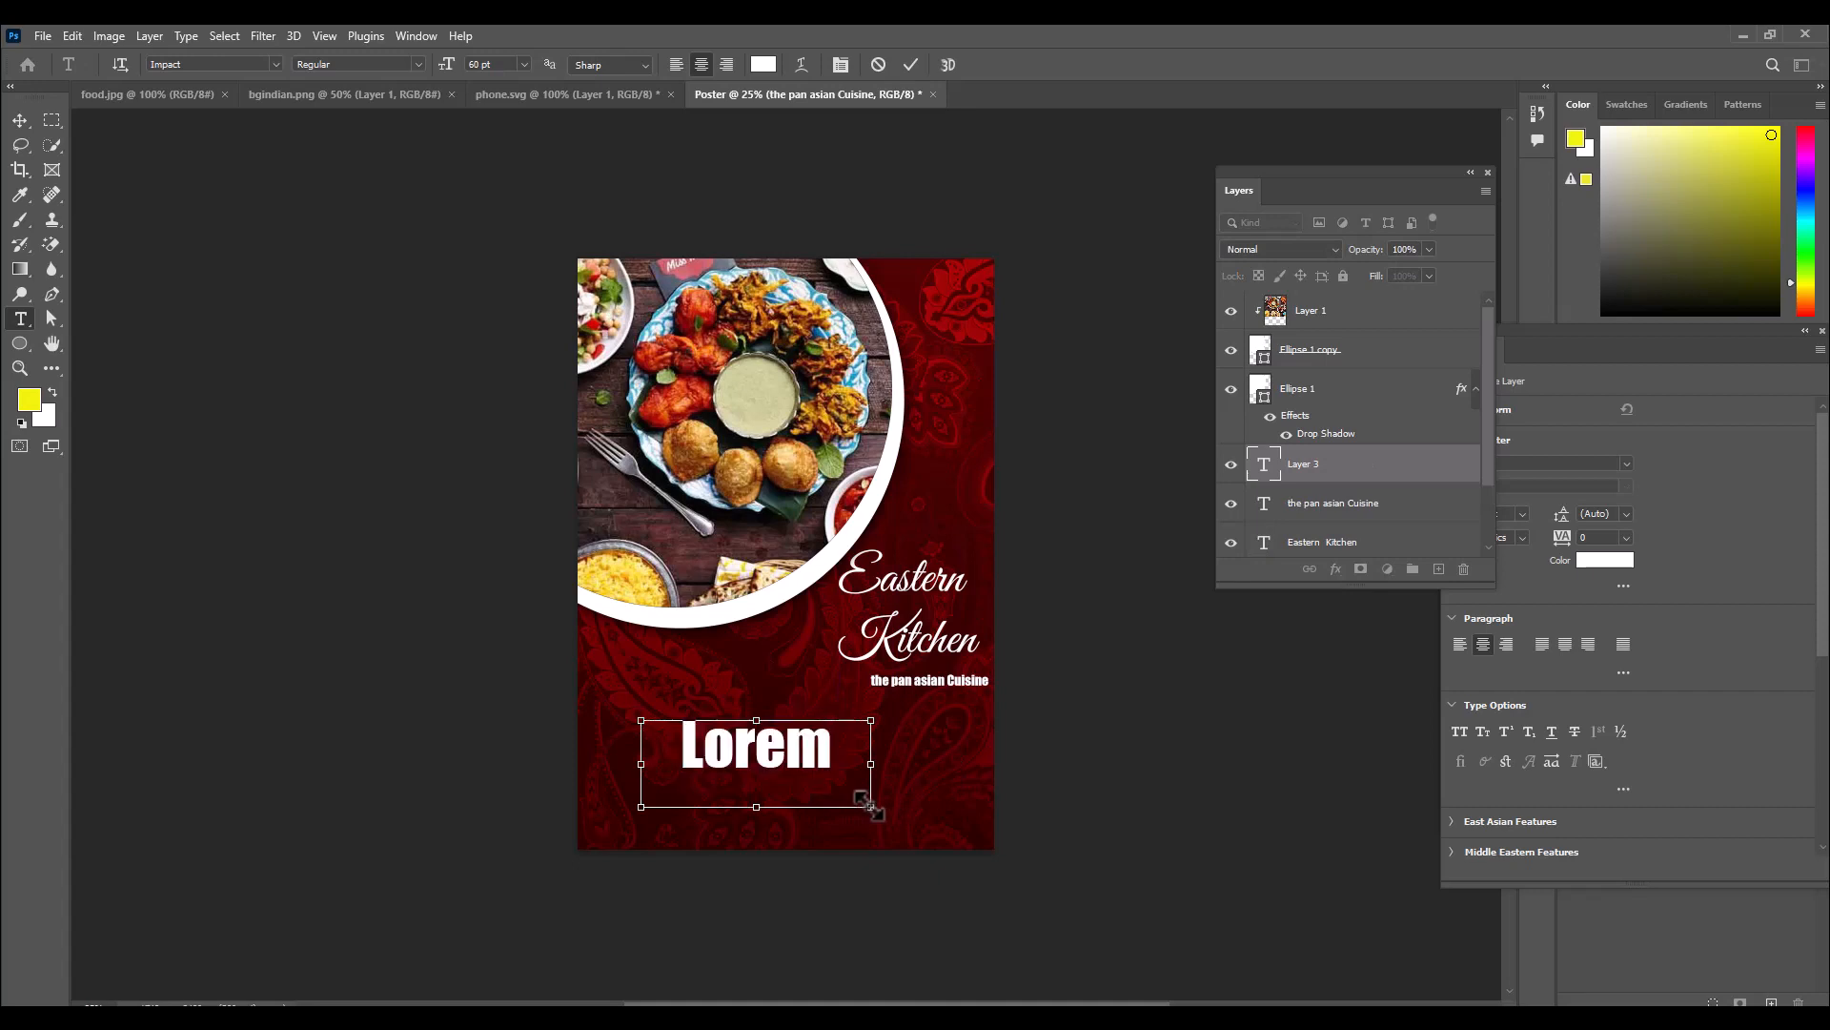
key("ctrl+v")
key("ctrl+a")
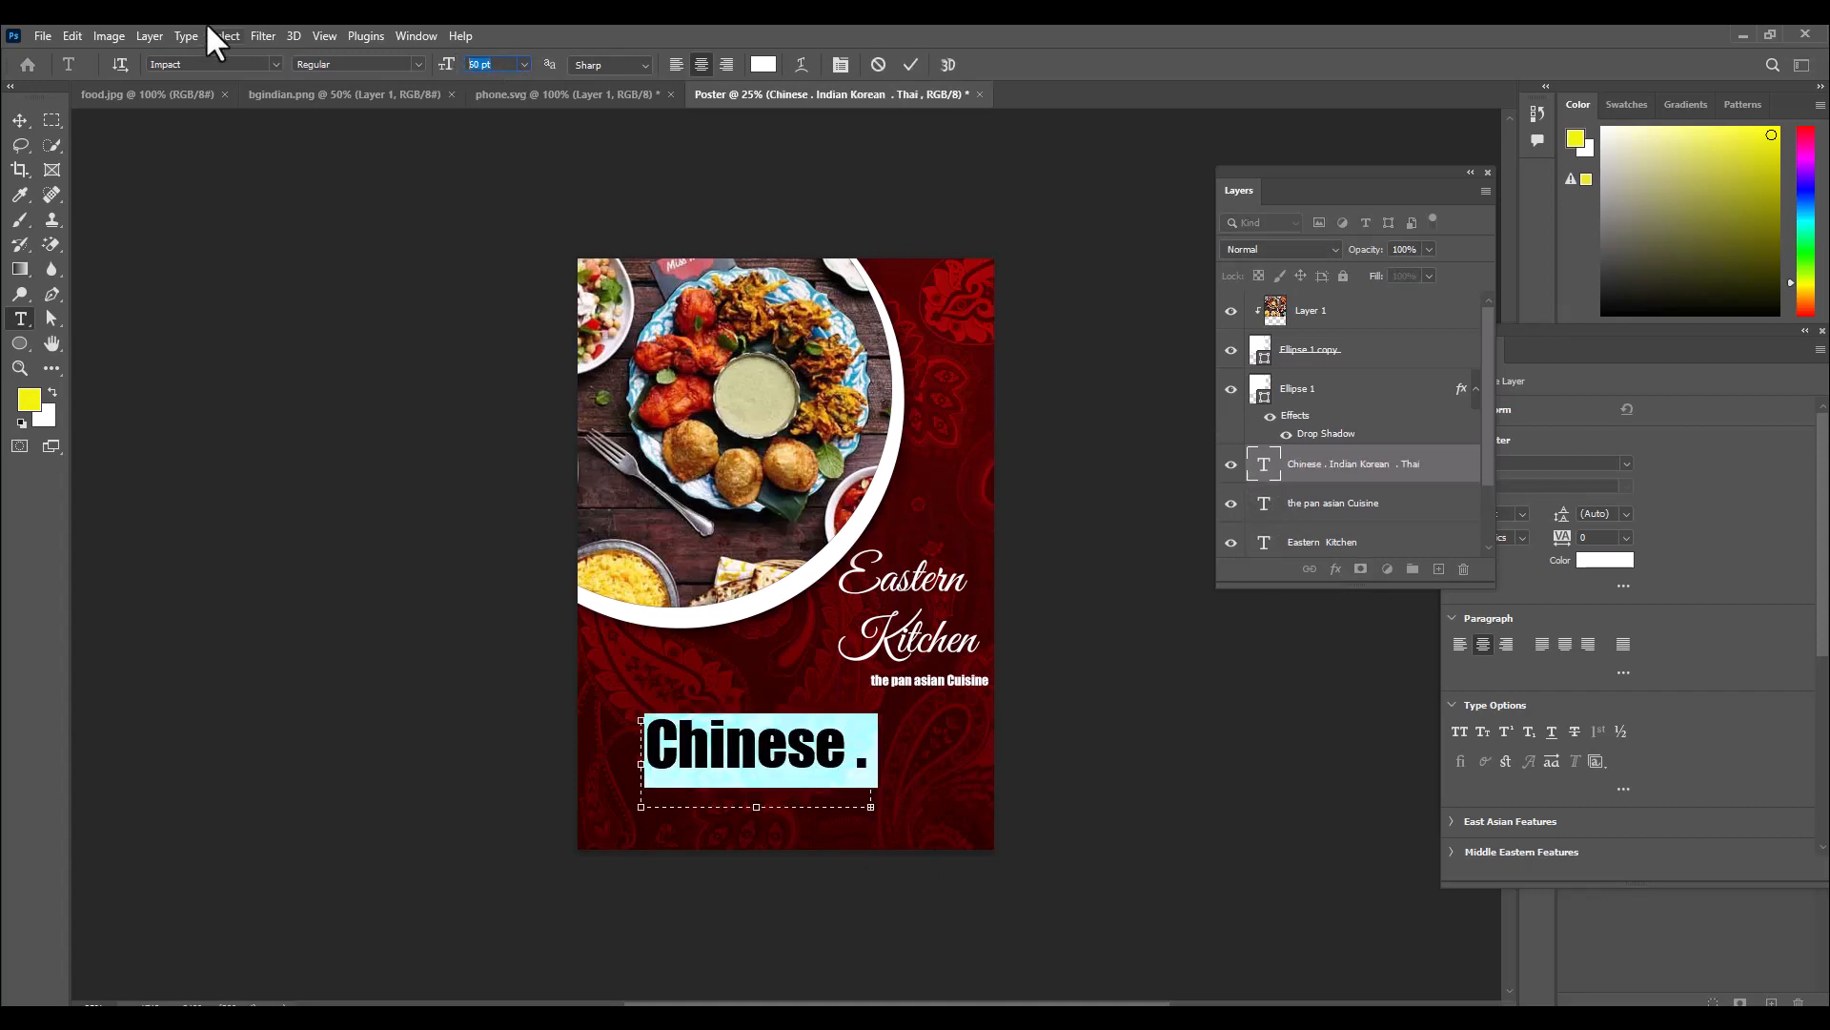
type("12")
key("Return")
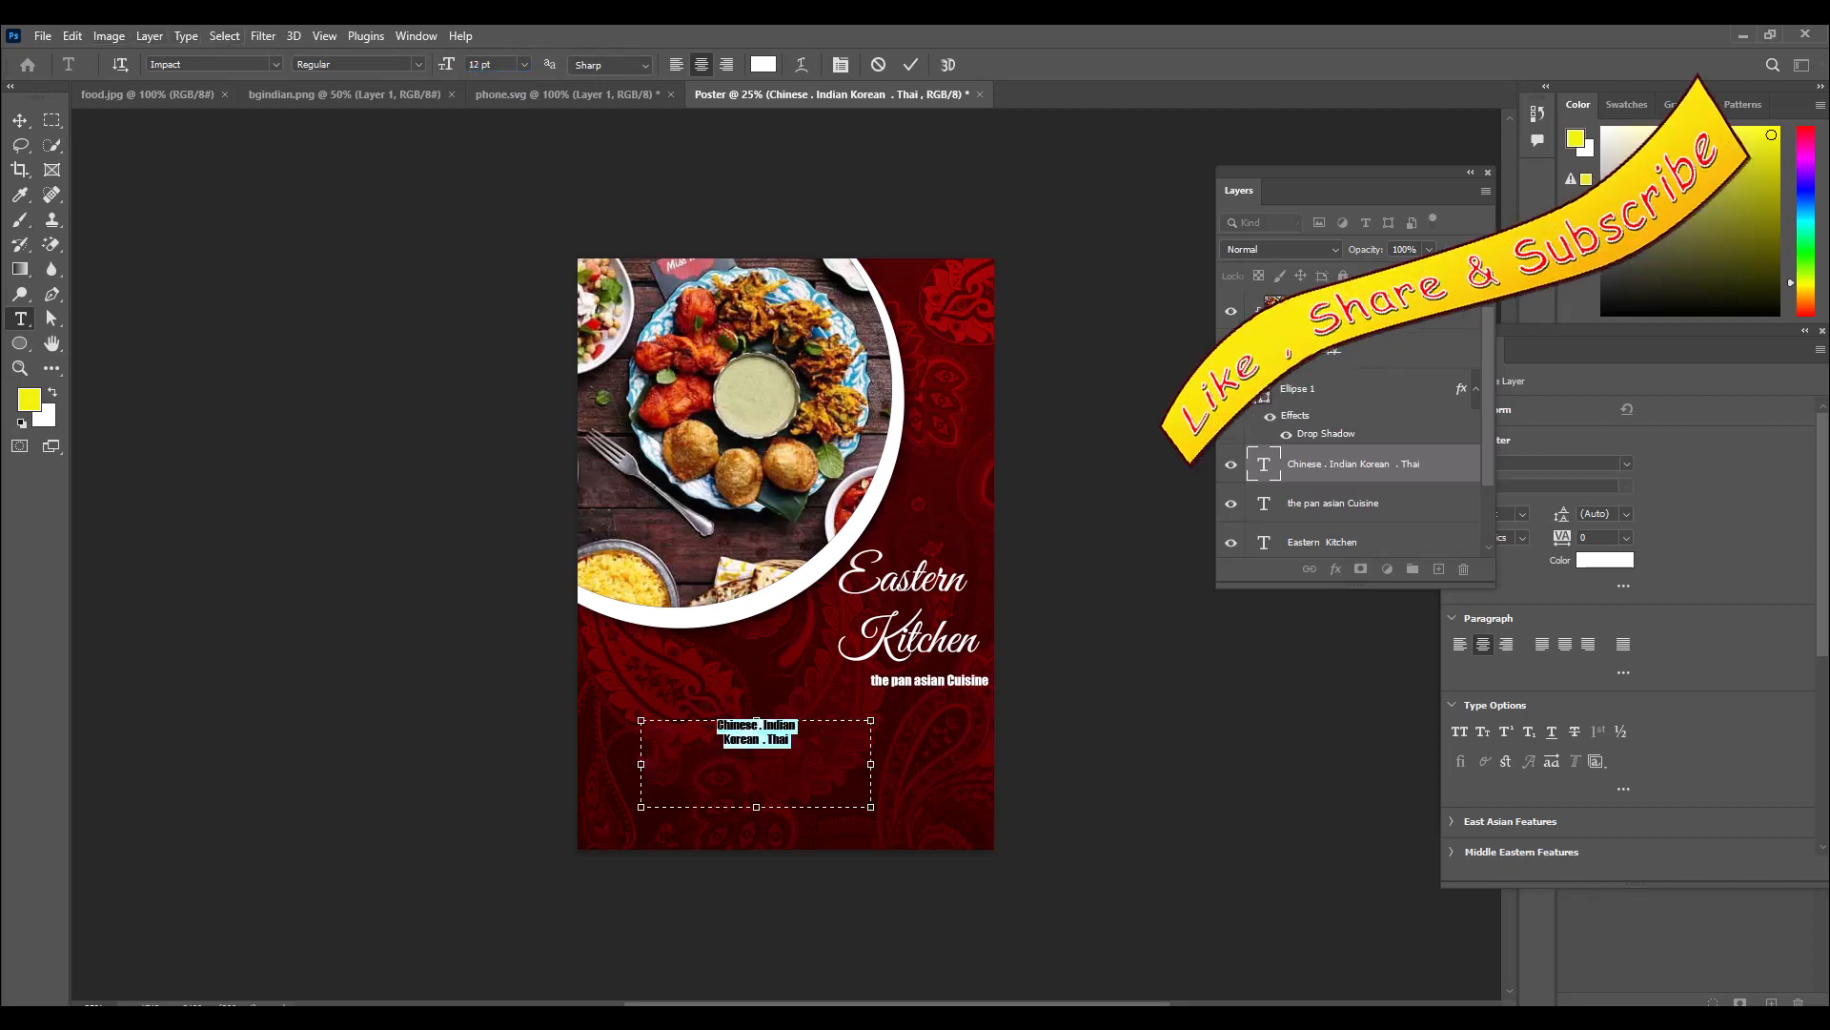
Enlarge the cuisine lines to 22 pt and commit the text.
left_click(477, 64)
key("Up")
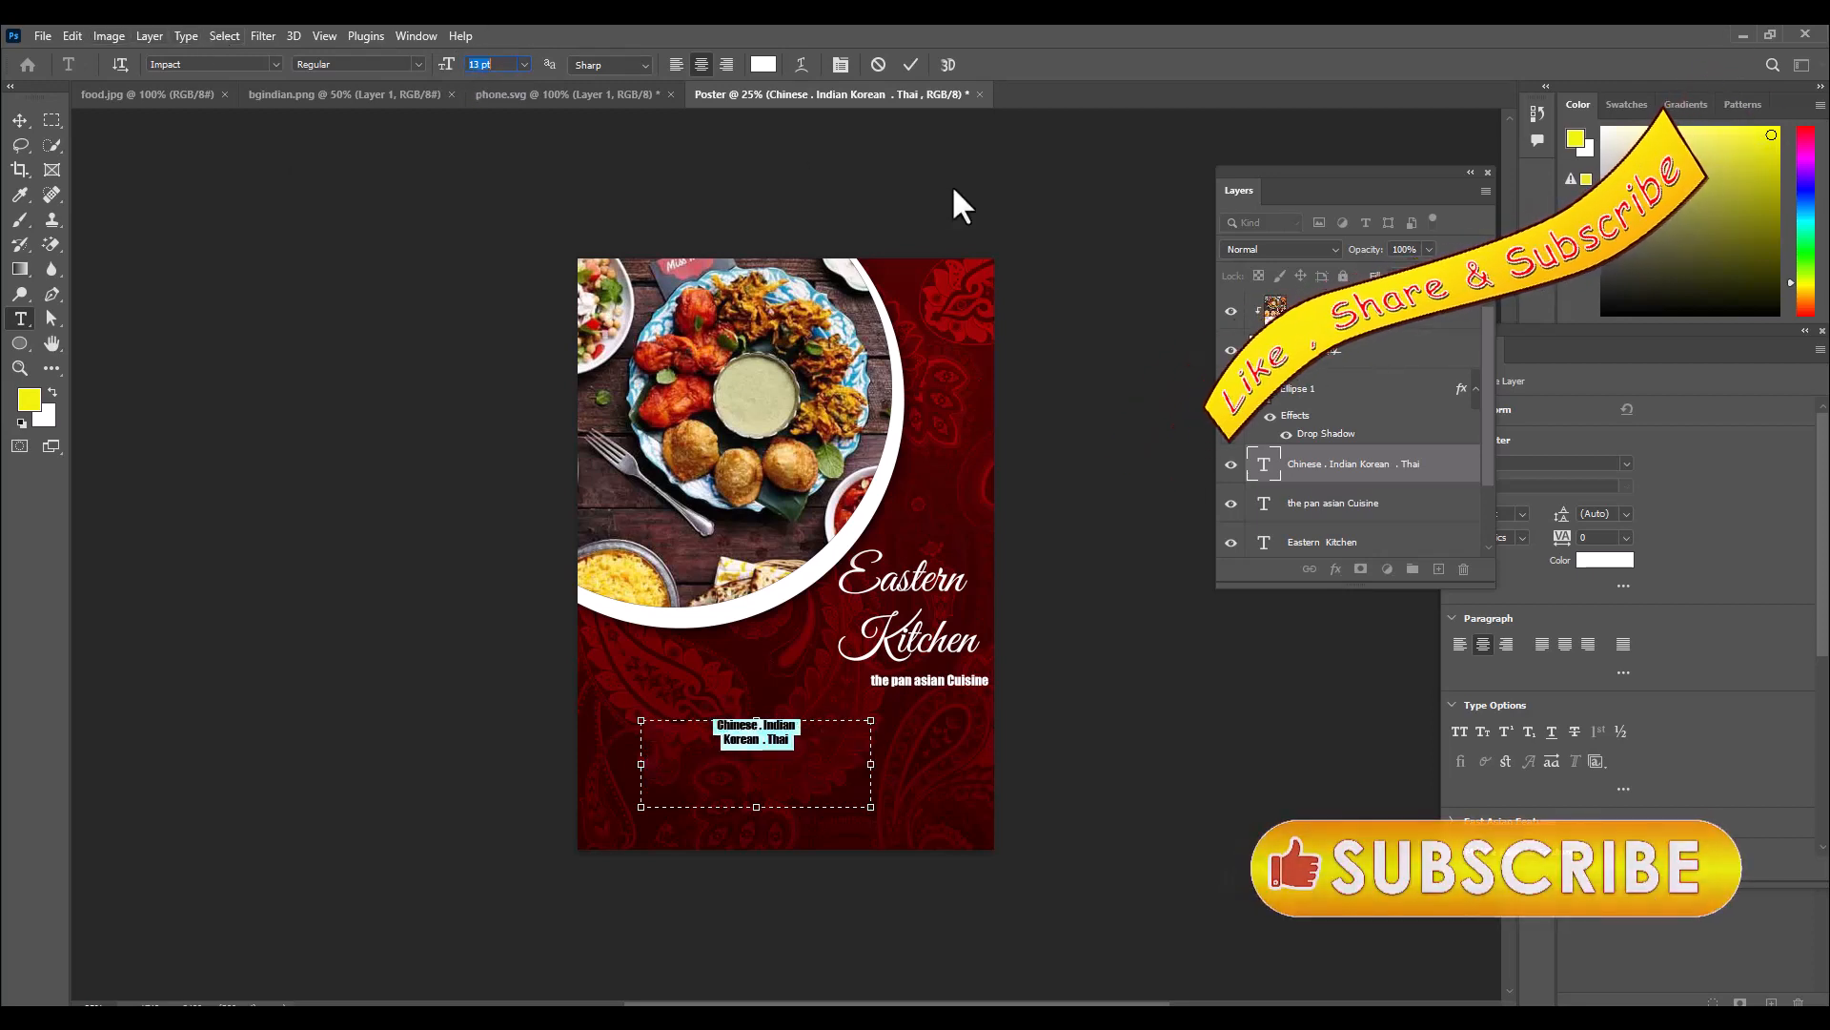
key("Up")
key("Up")
key("Up")
key("Up")
key("Up")
key("Up")
key("Up")
key("Up")
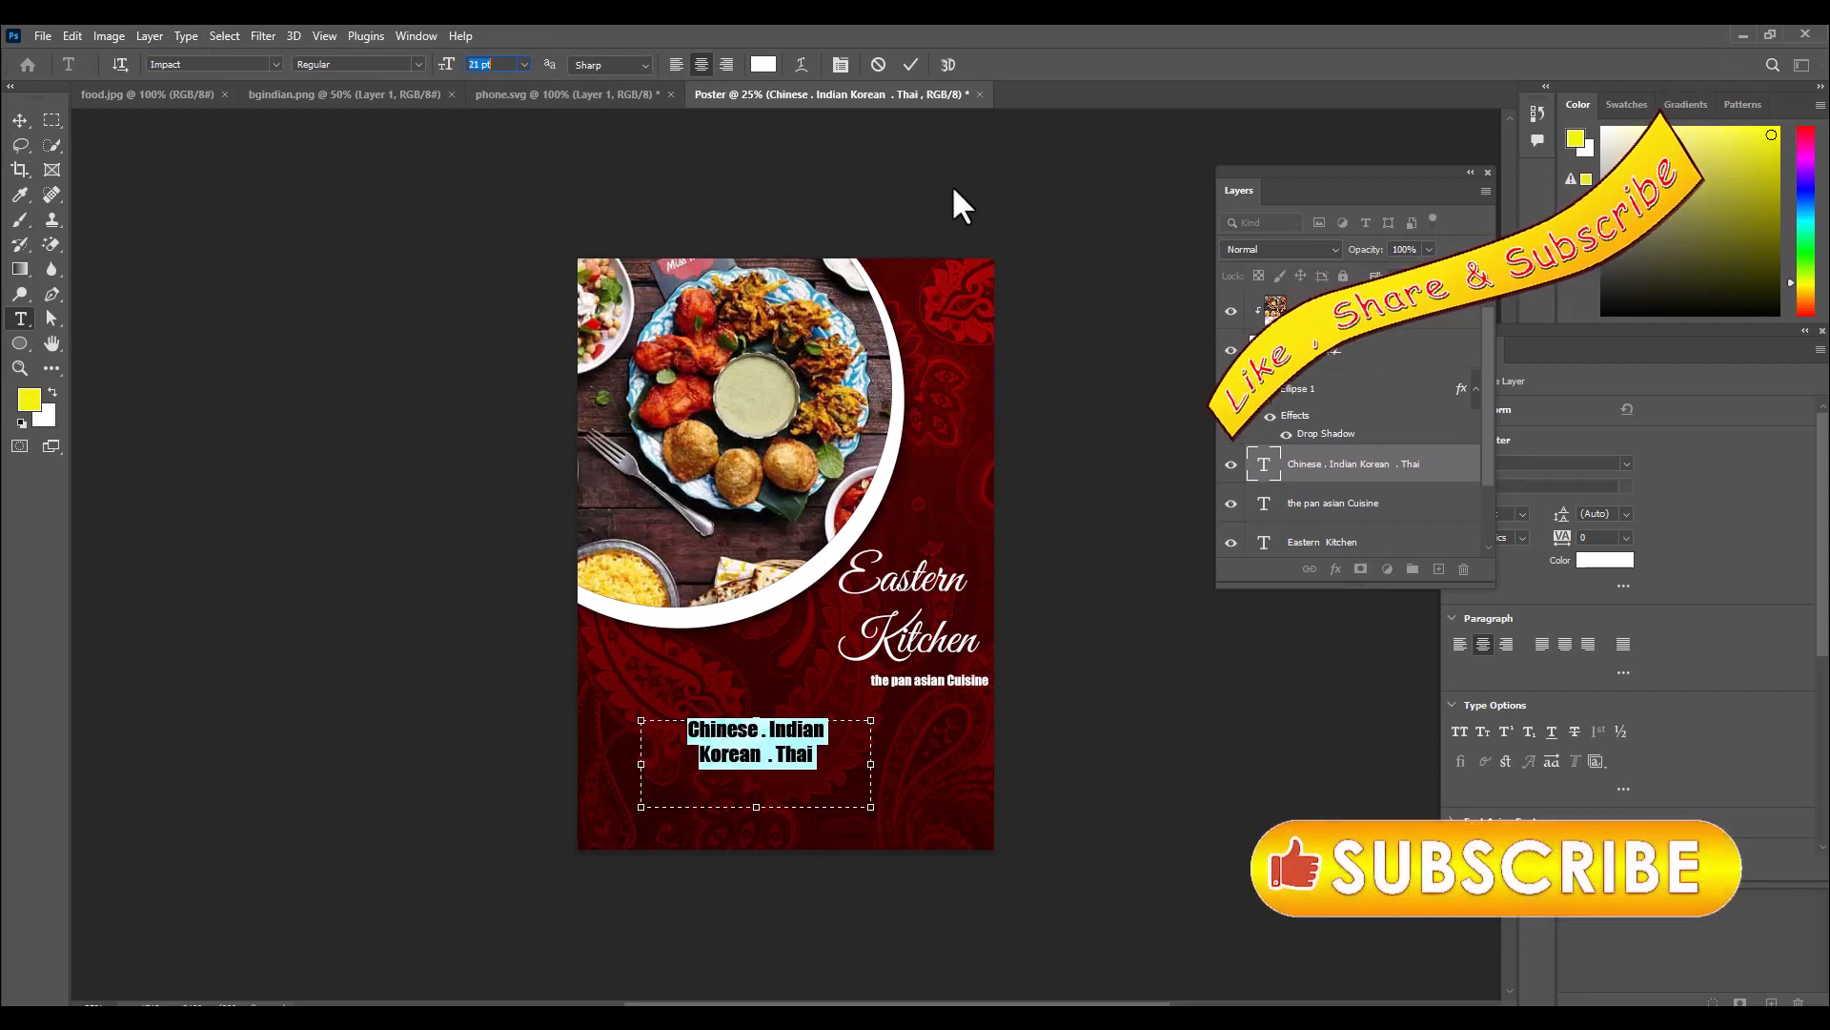
key("Up")
key("Up")
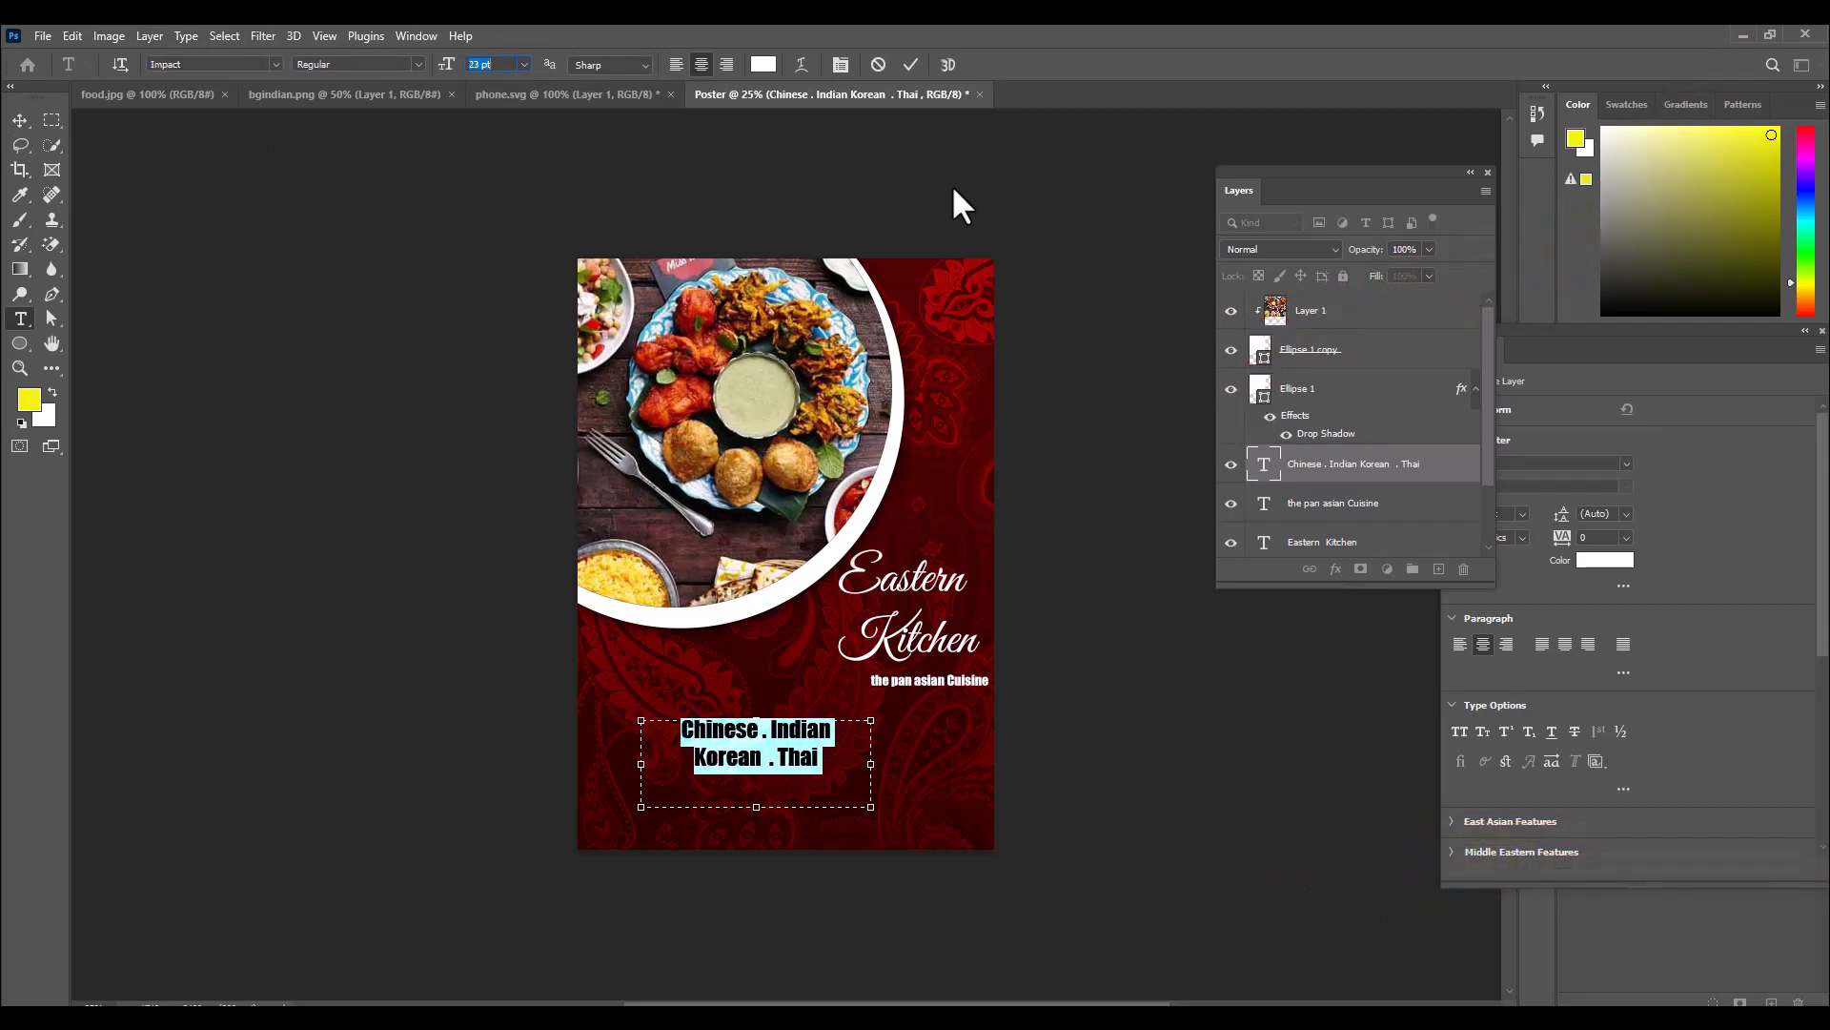
key("Down")
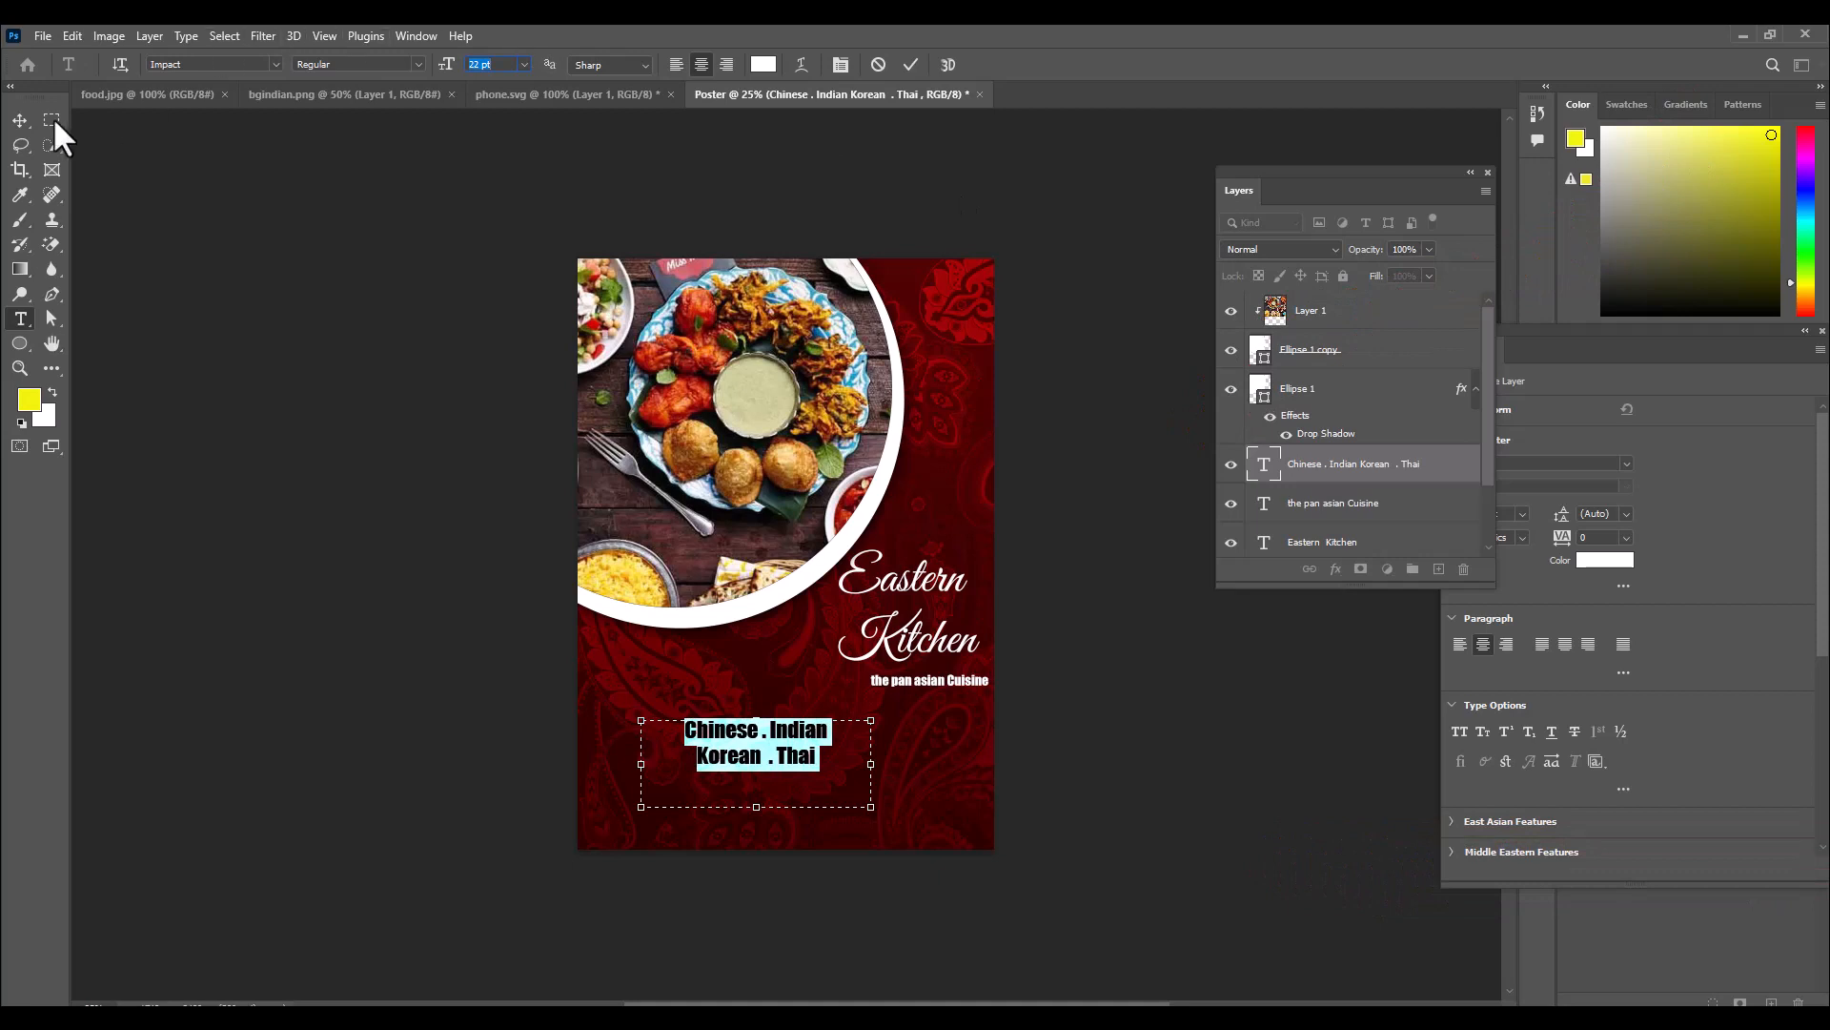
left_click(20, 122)
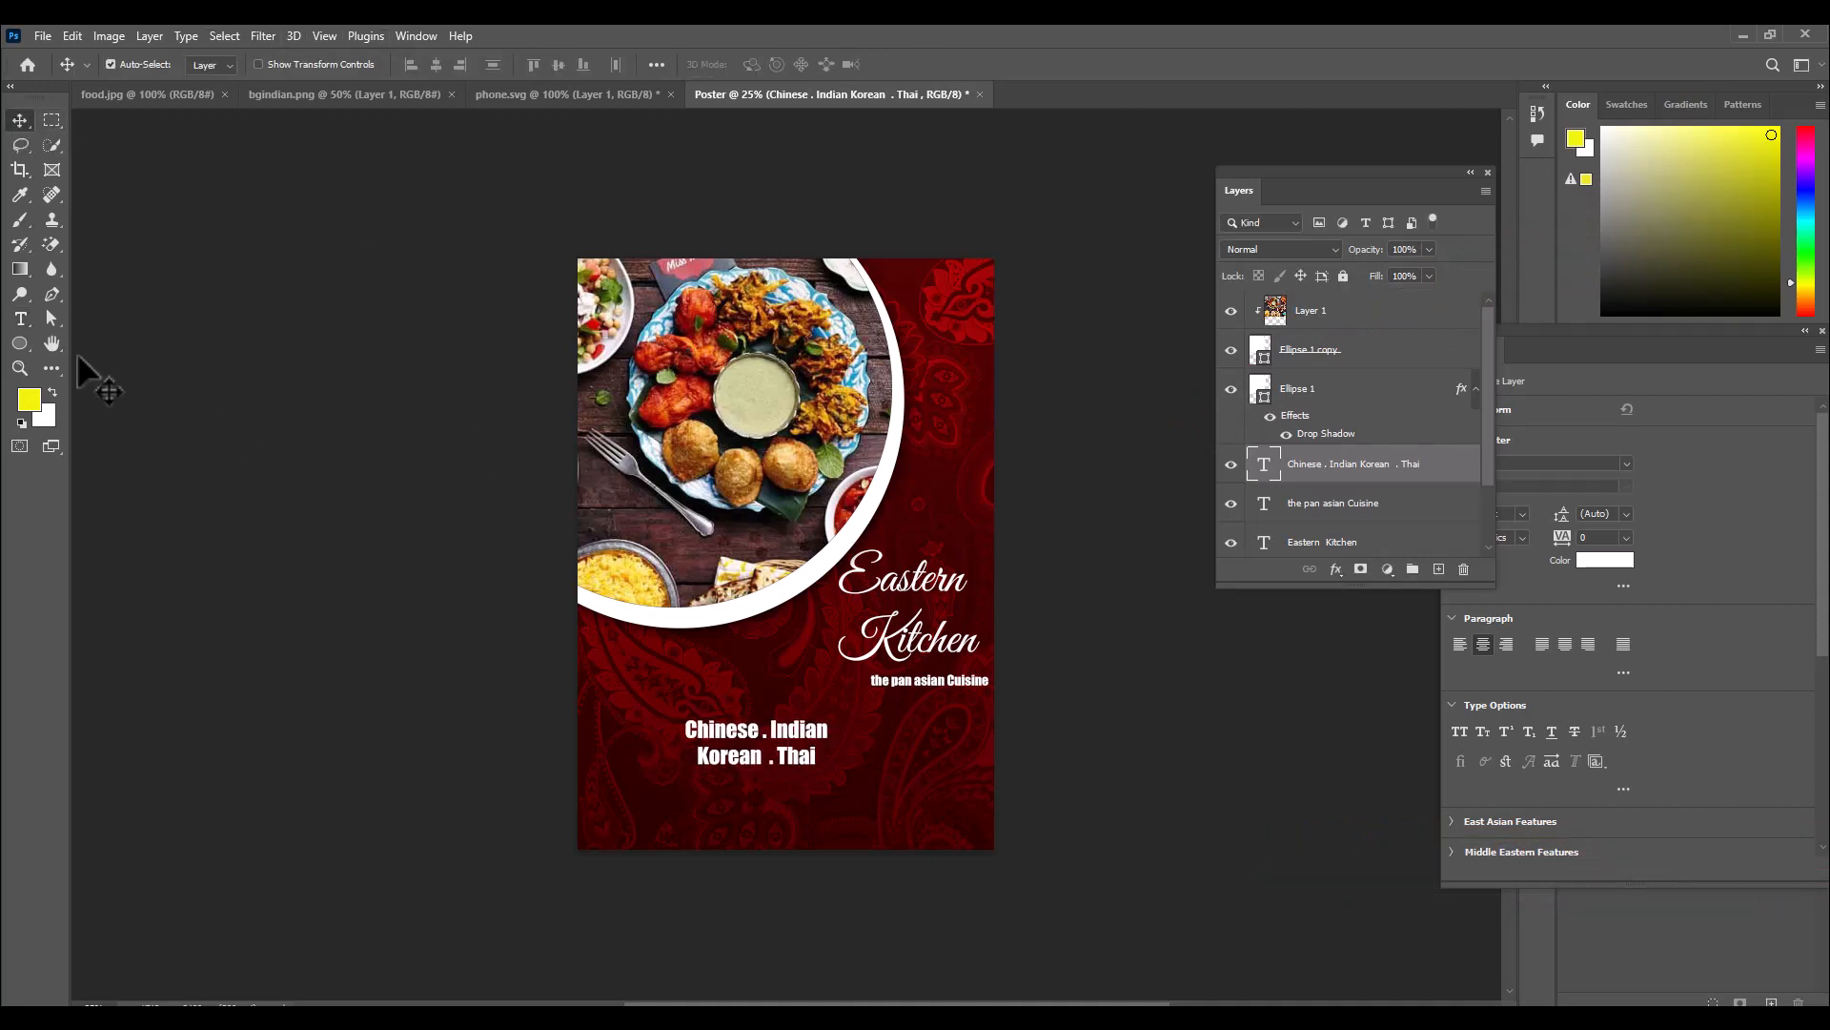
Draw a rounded rectangle about 810 by 354 px around the cuisine lines, with a 200 px corner radius setting.
left_click(20, 343)
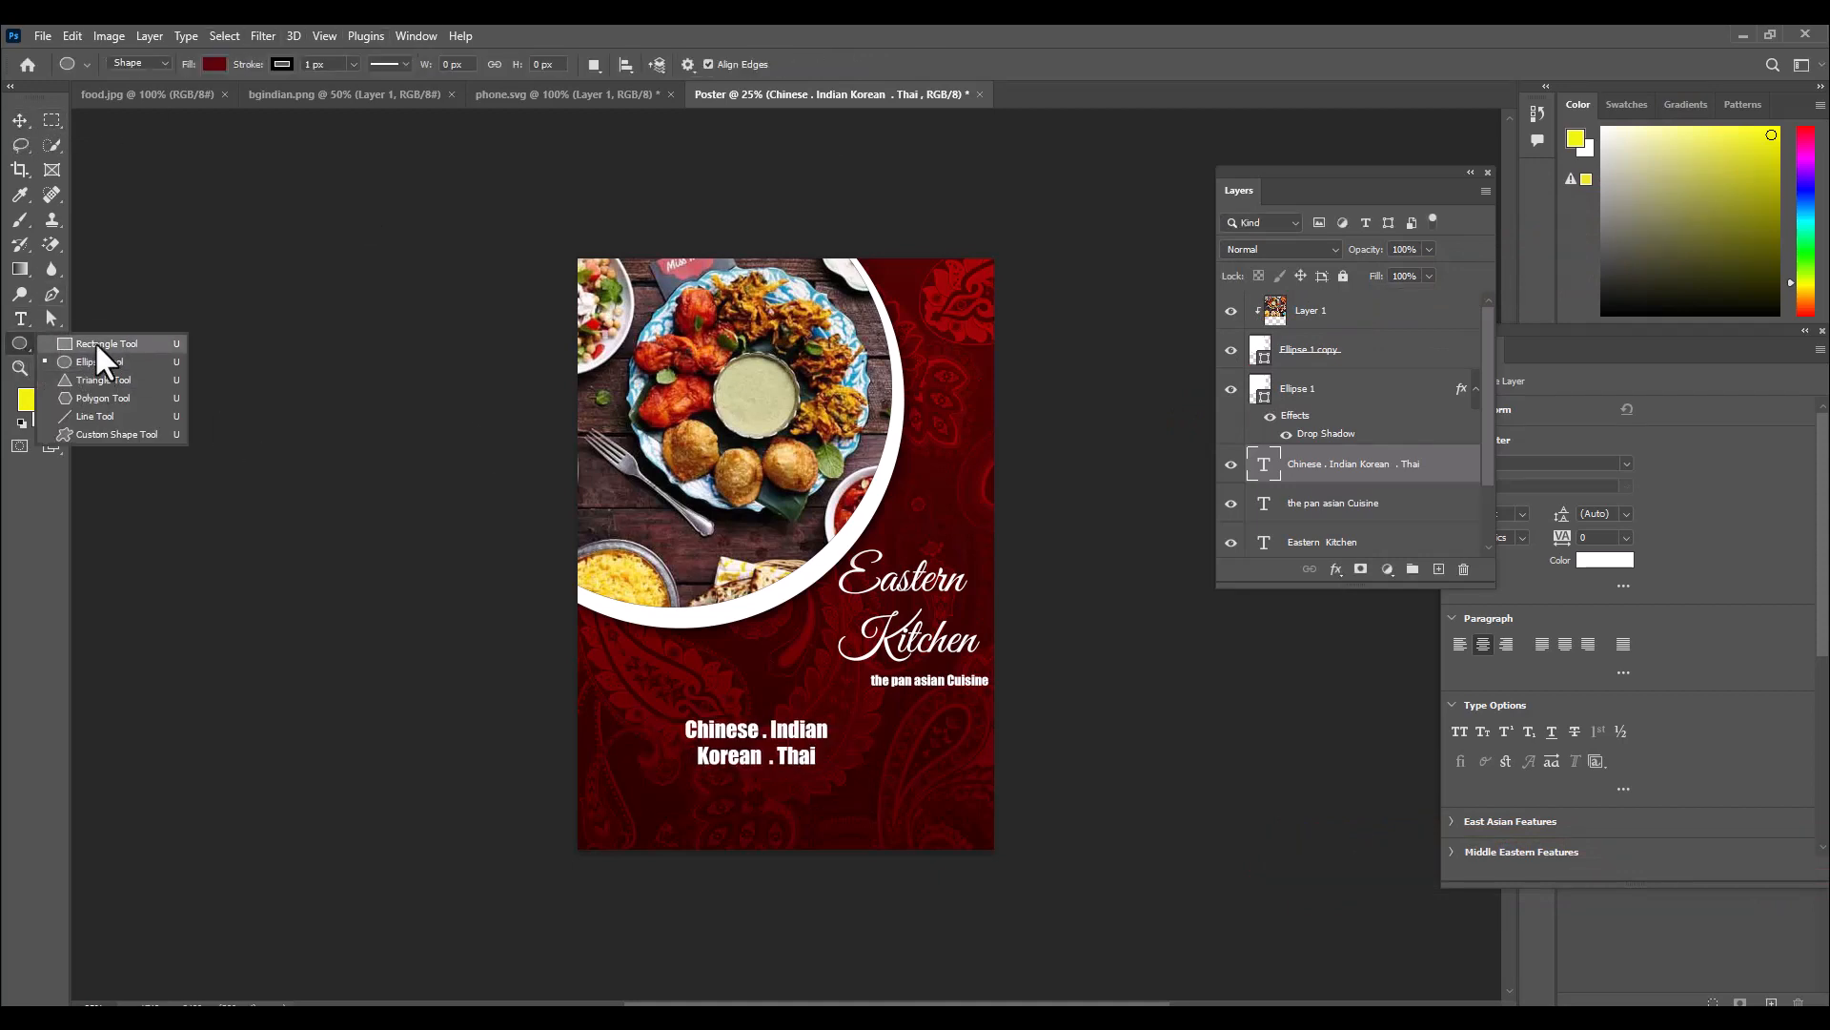
left_click(100, 345)
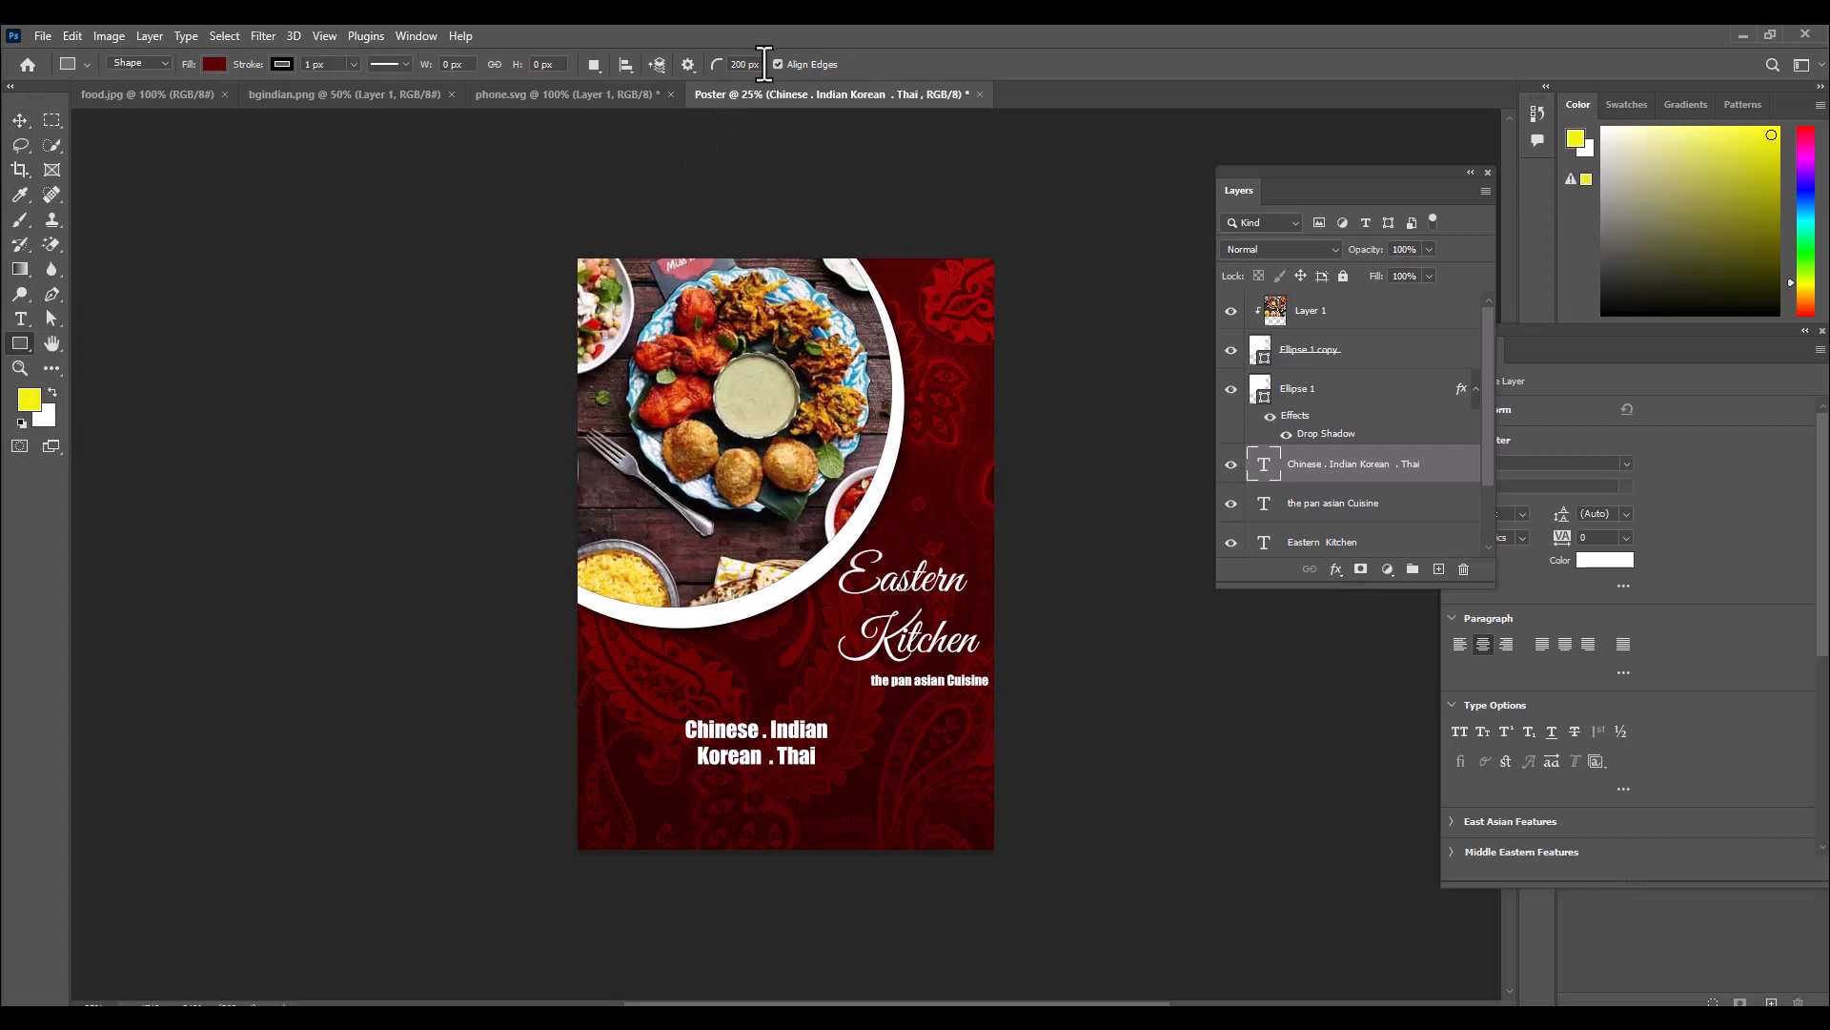
left_click(757, 64)
left_click_drag(666, 705, 856, 783)
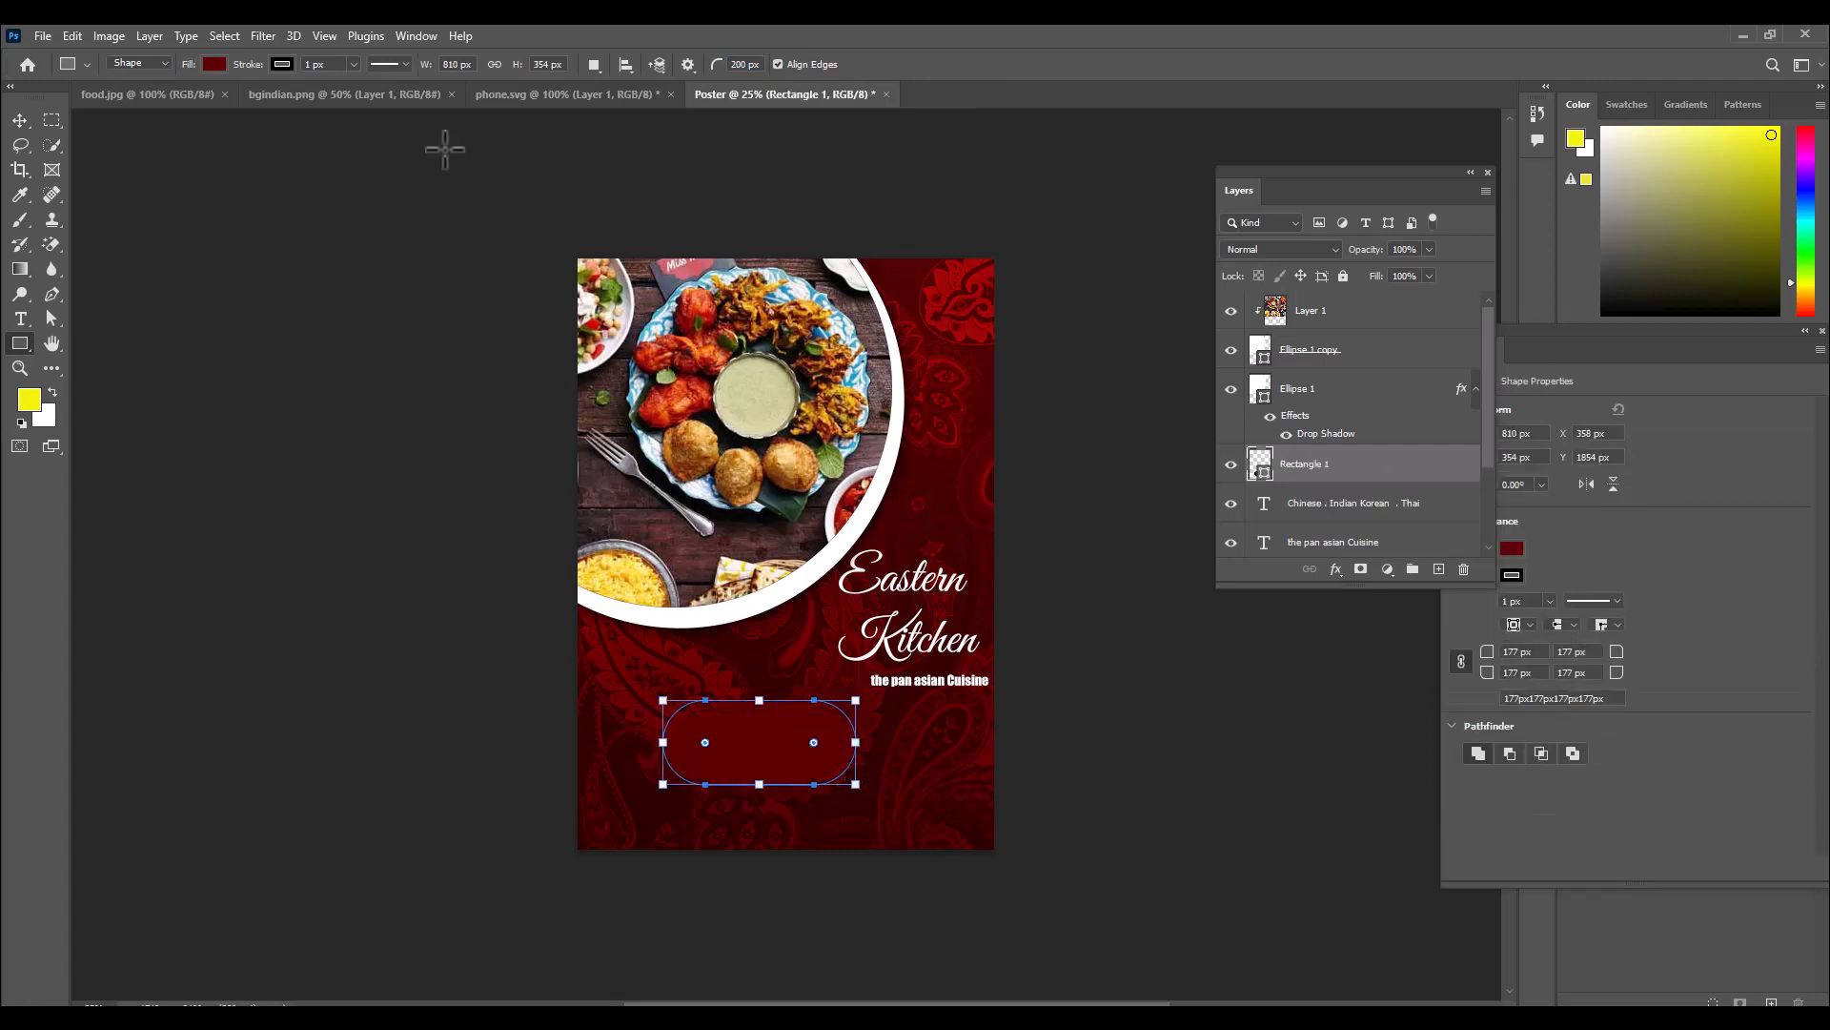
Give the rounded rectangle a yellow stroke and no fill.
left_click(288, 65)
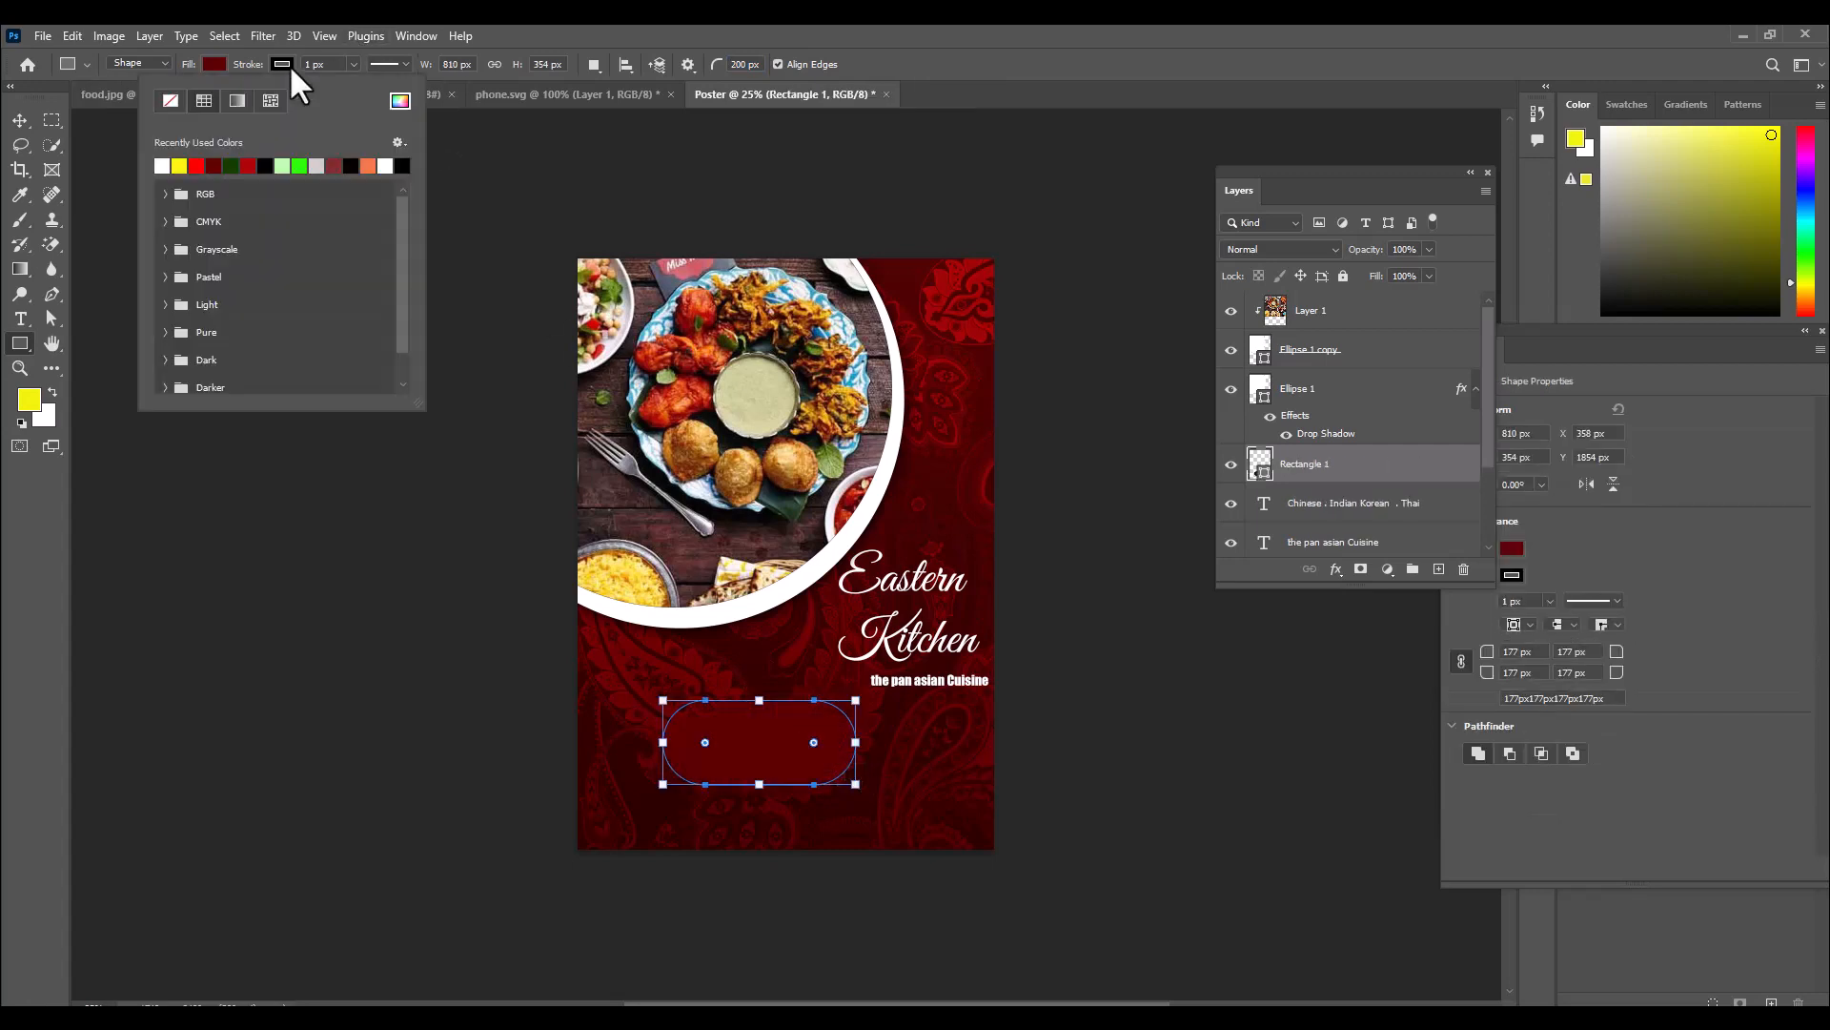
left_click(181, 164)
left_click(221, 62)
left_click(102, 101)
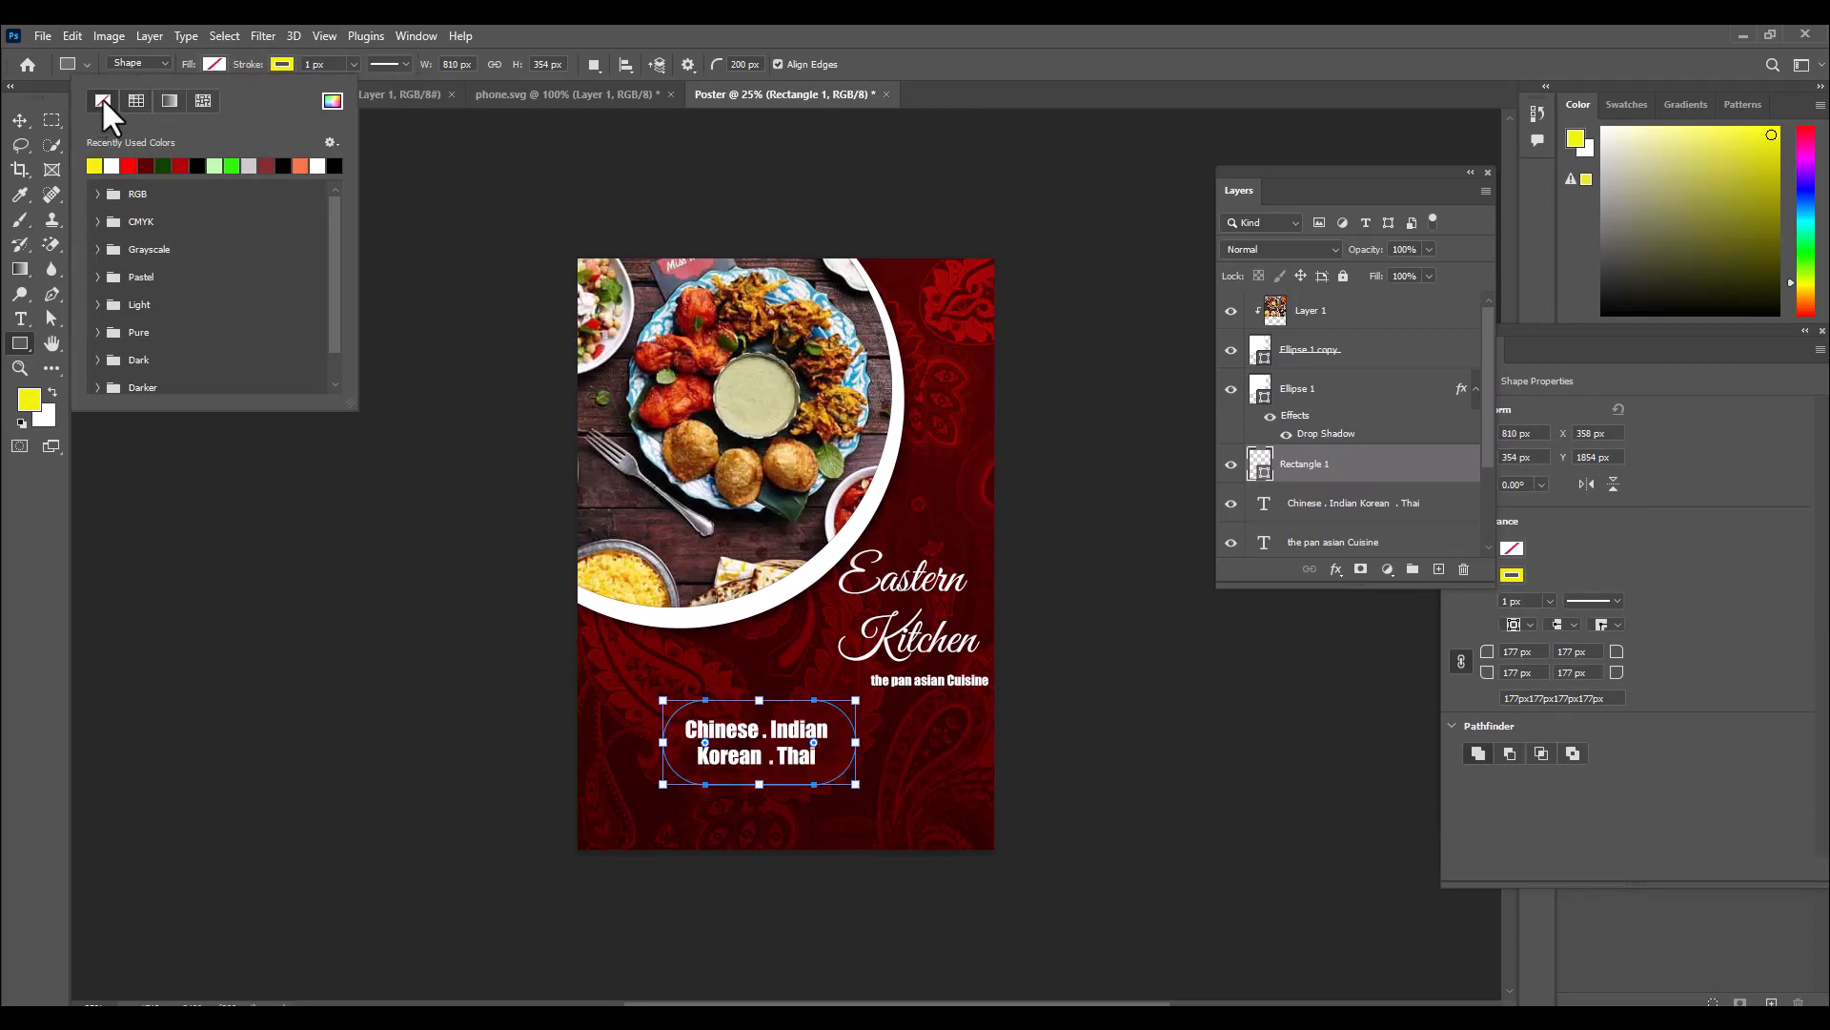
key("Escape")
left_click(19, 120)
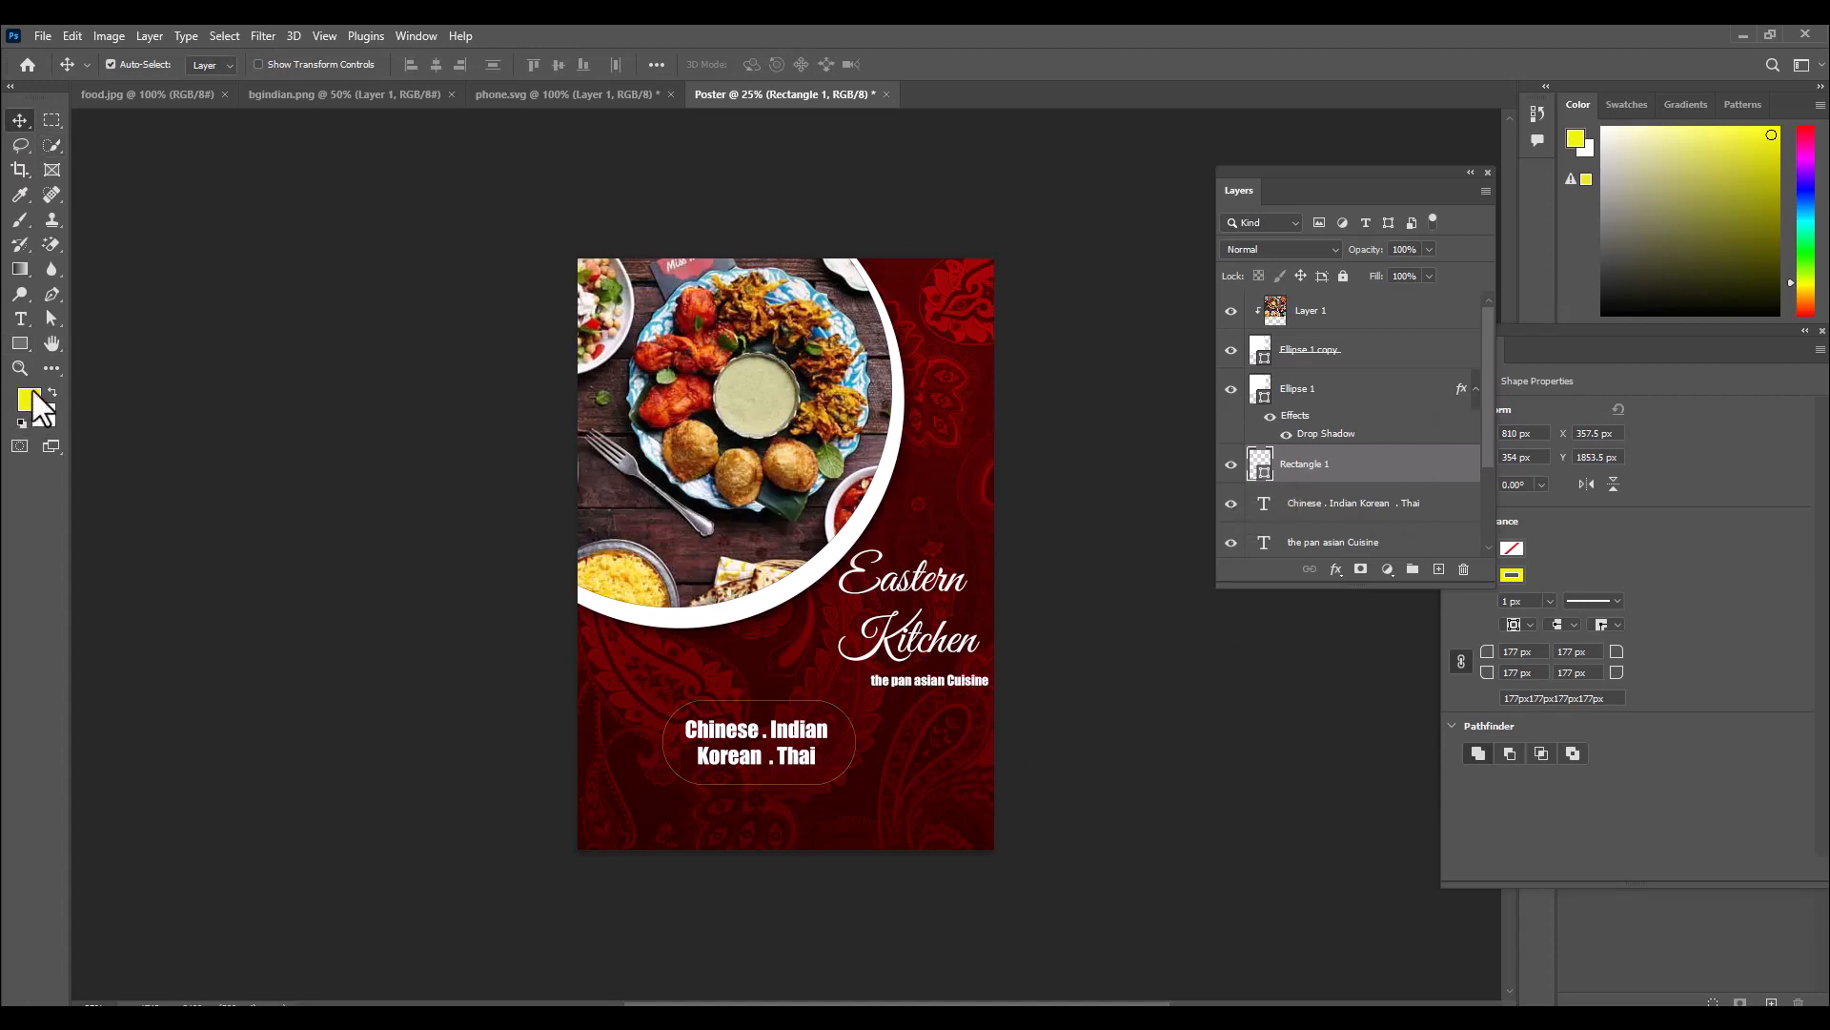
Thicken the yellow outline around the cuisine lines to 12.87 px.
left_click(20, 343)
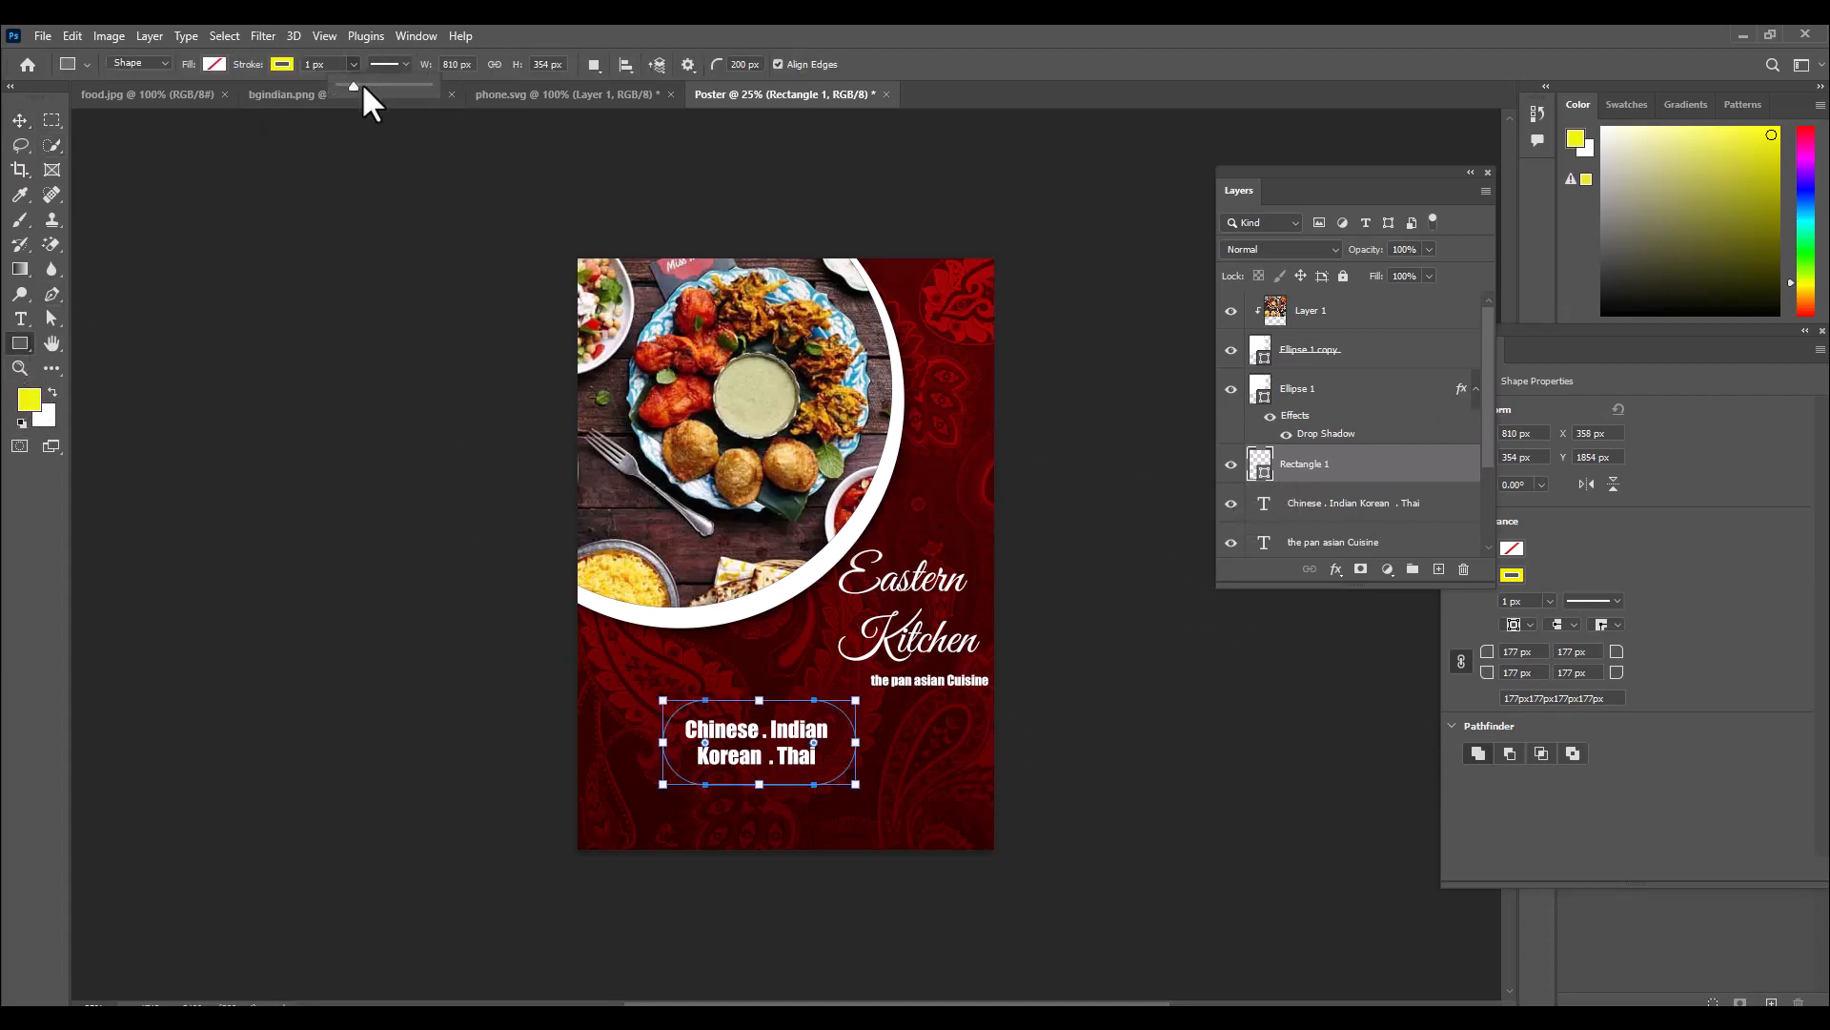
left_click_drag(352, 84, 356, 84)
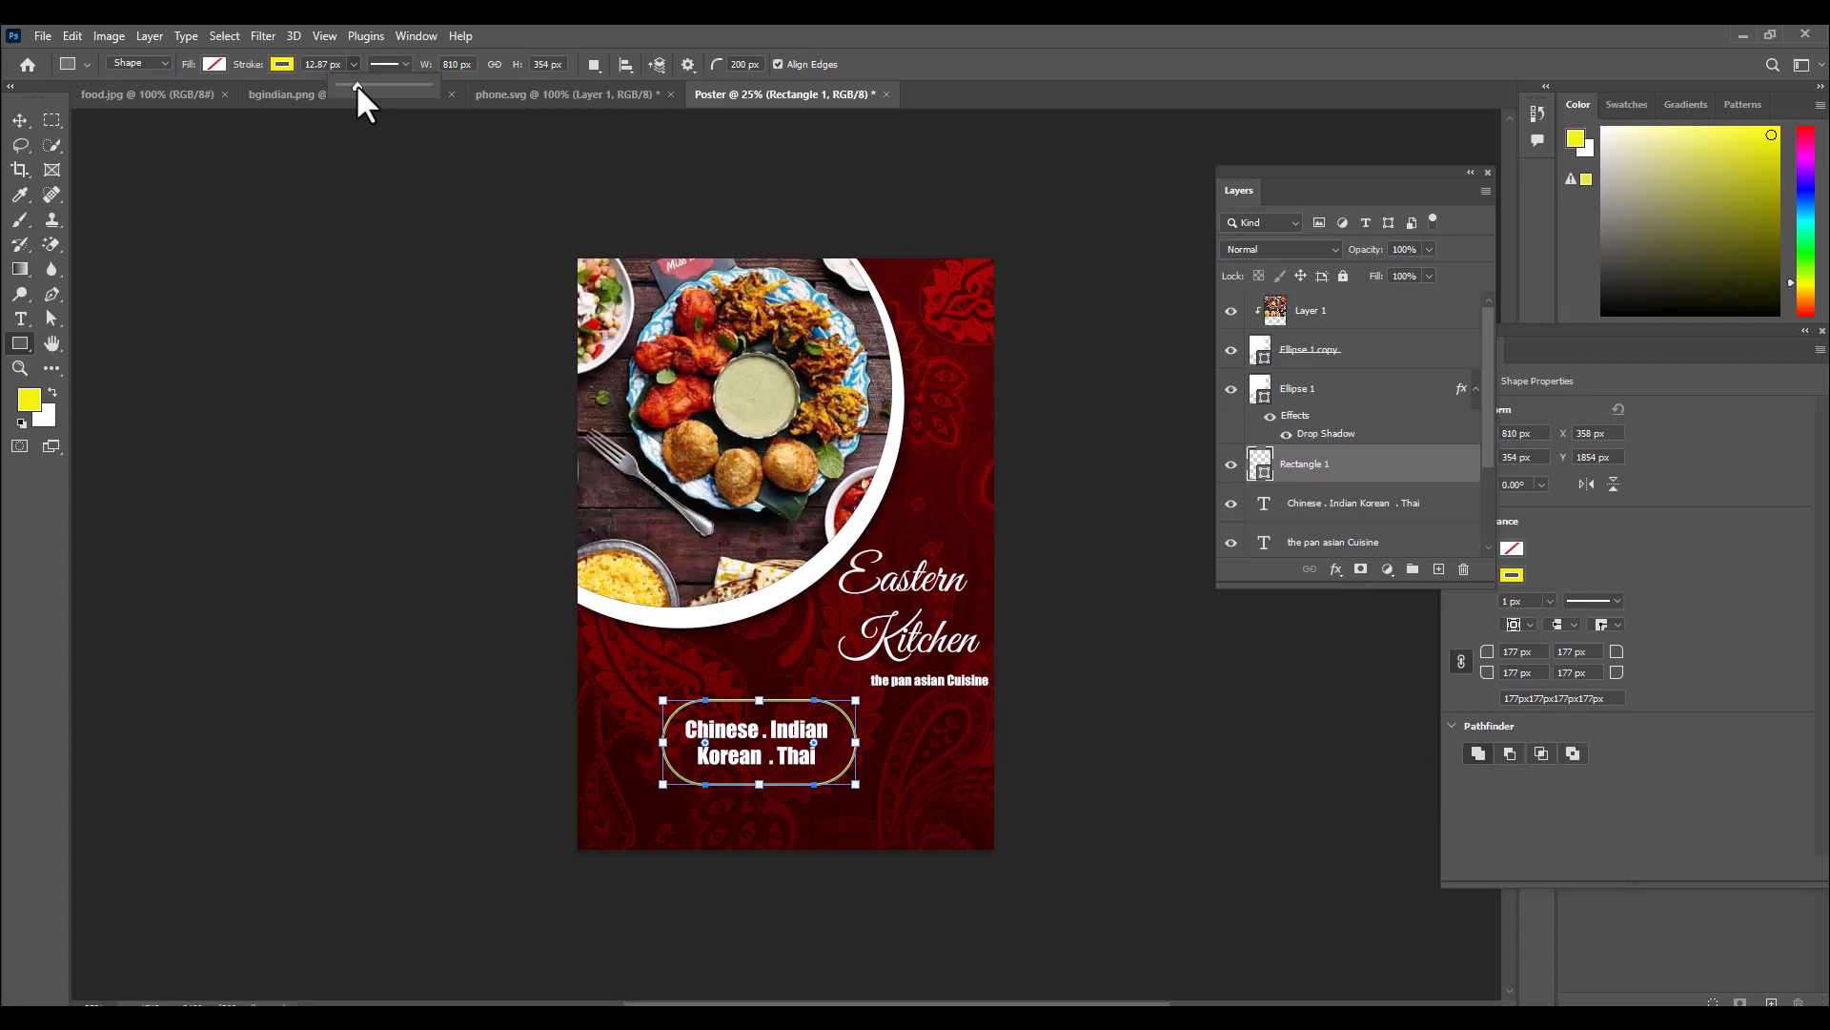
left_click(19, 120)
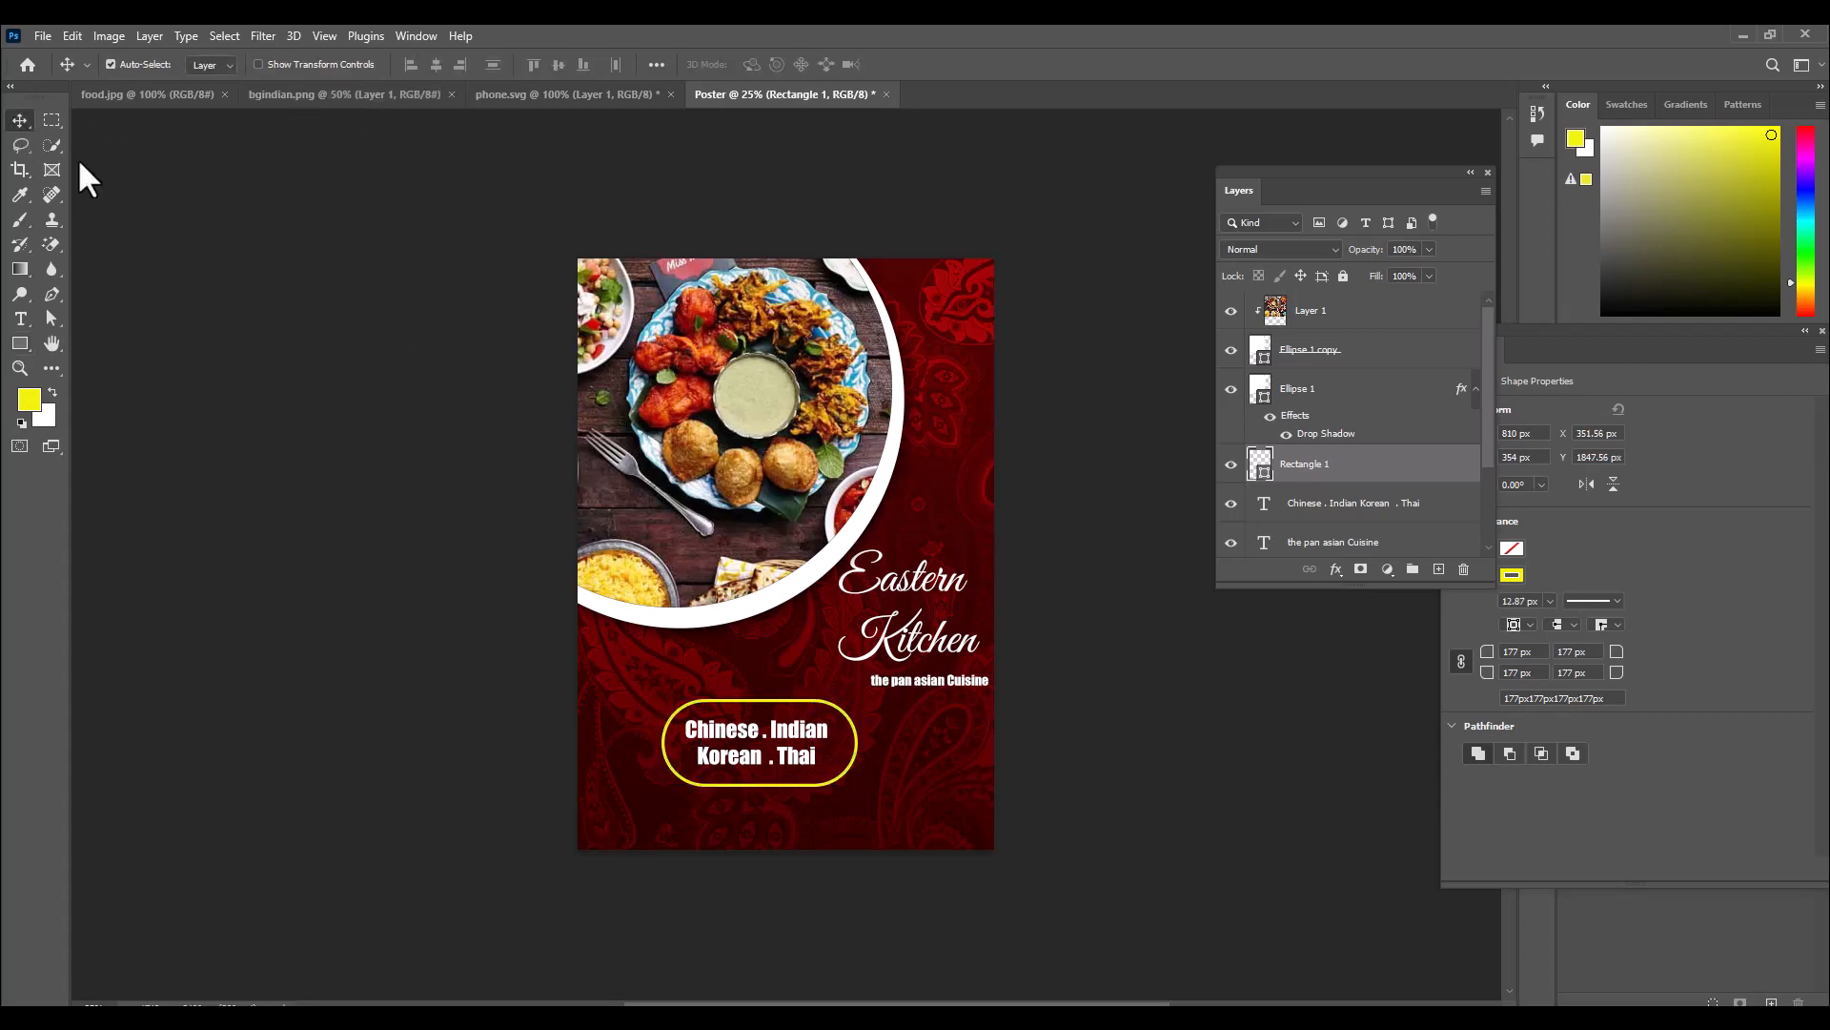
Set the rounded rectangle's stroke width to 4.68 px.
left_click(20, 343)
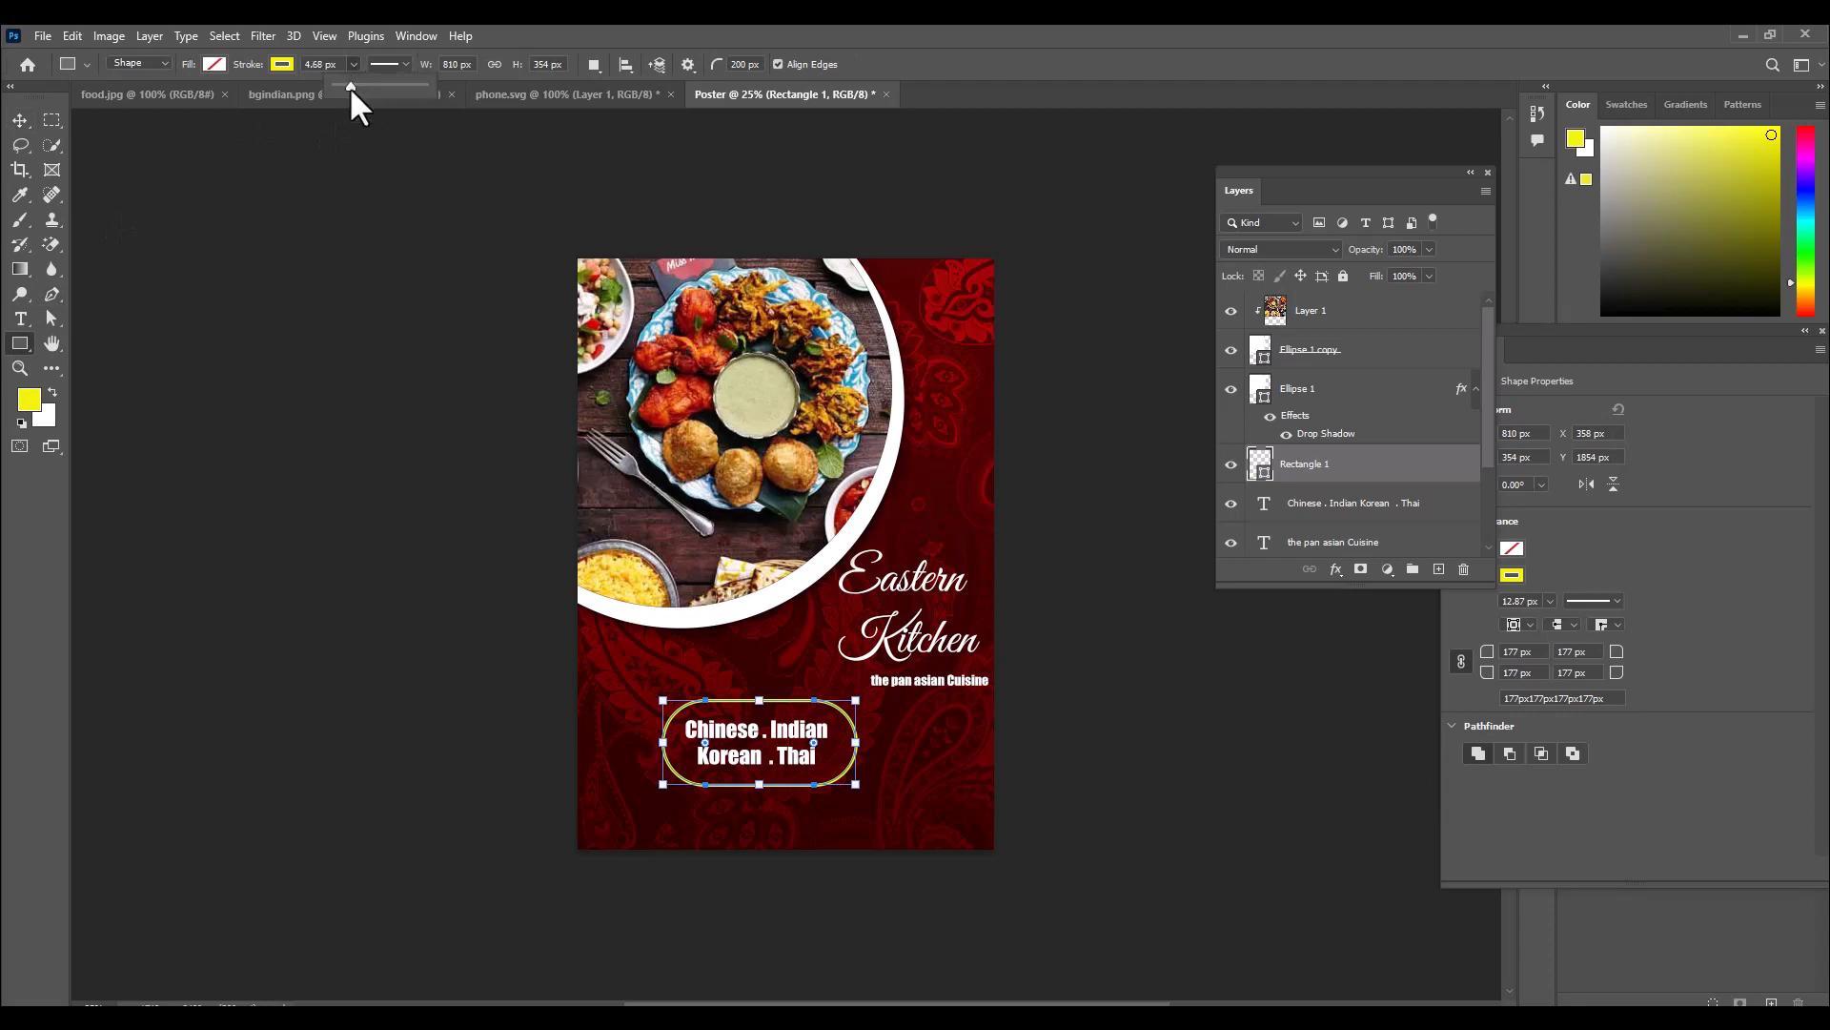
left_click_drag(349, 85, 346, 85)
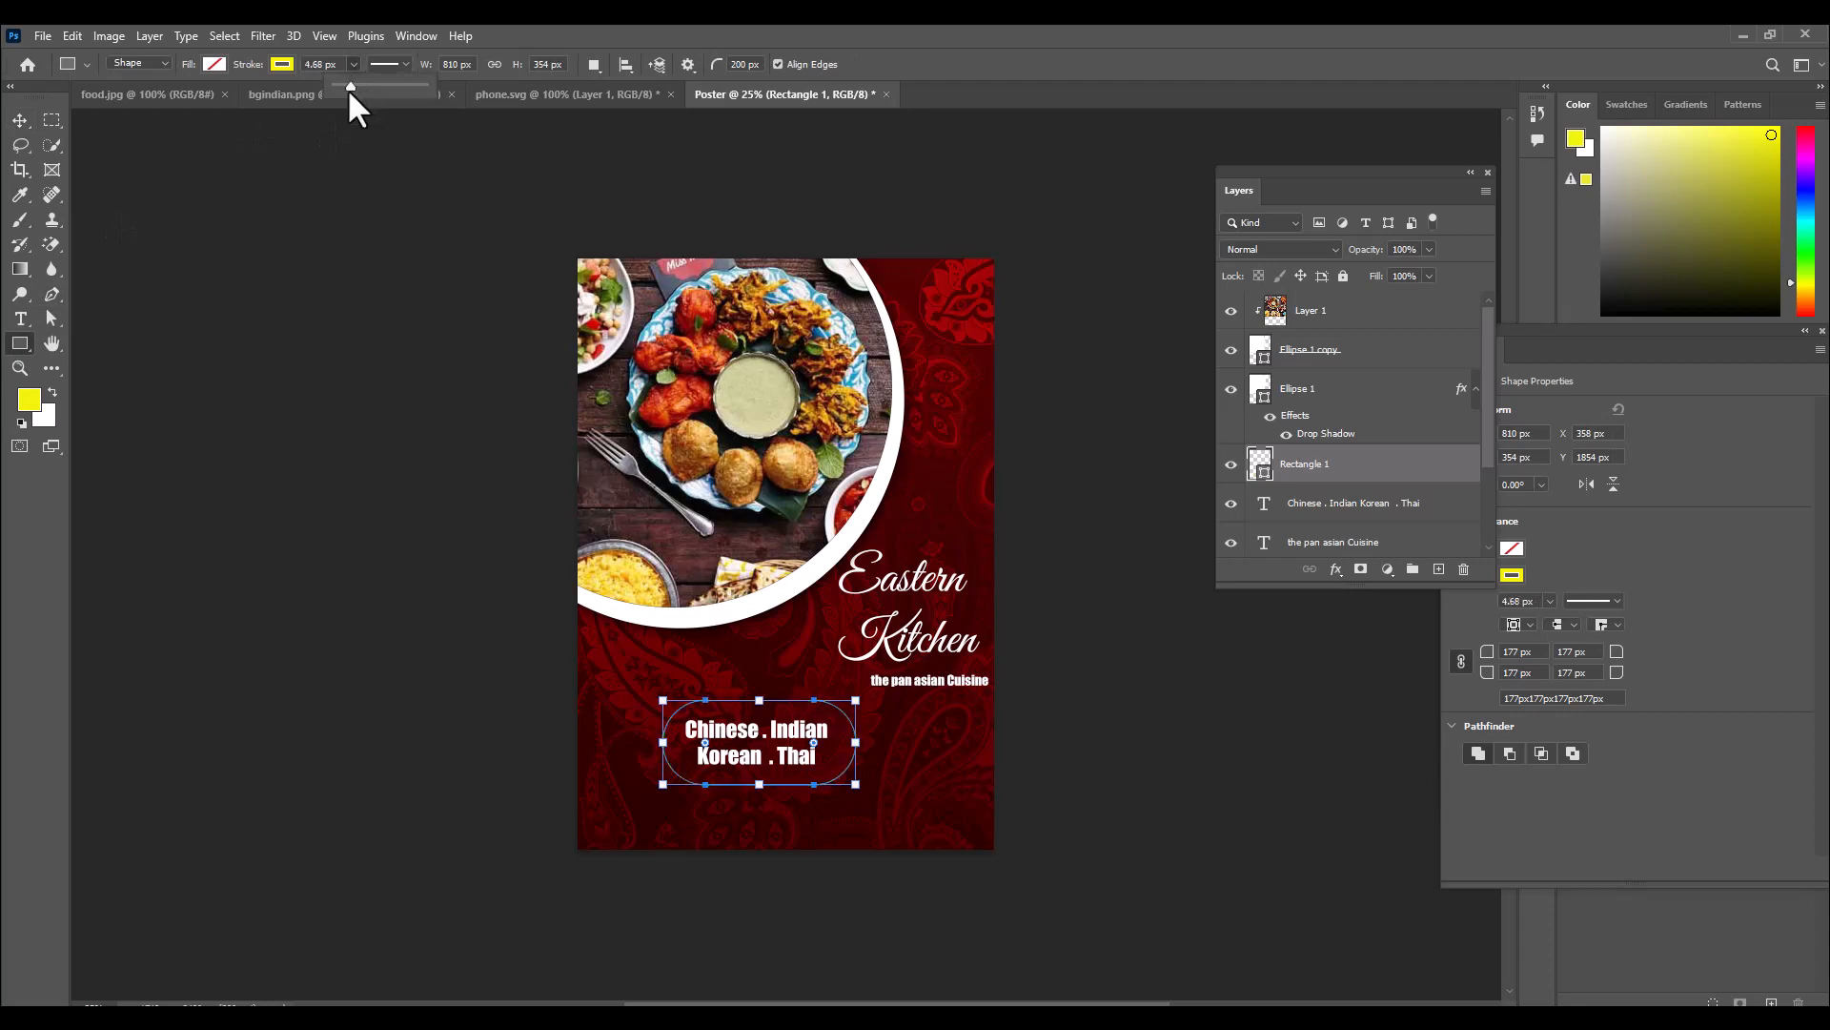
left_click(20, 120)
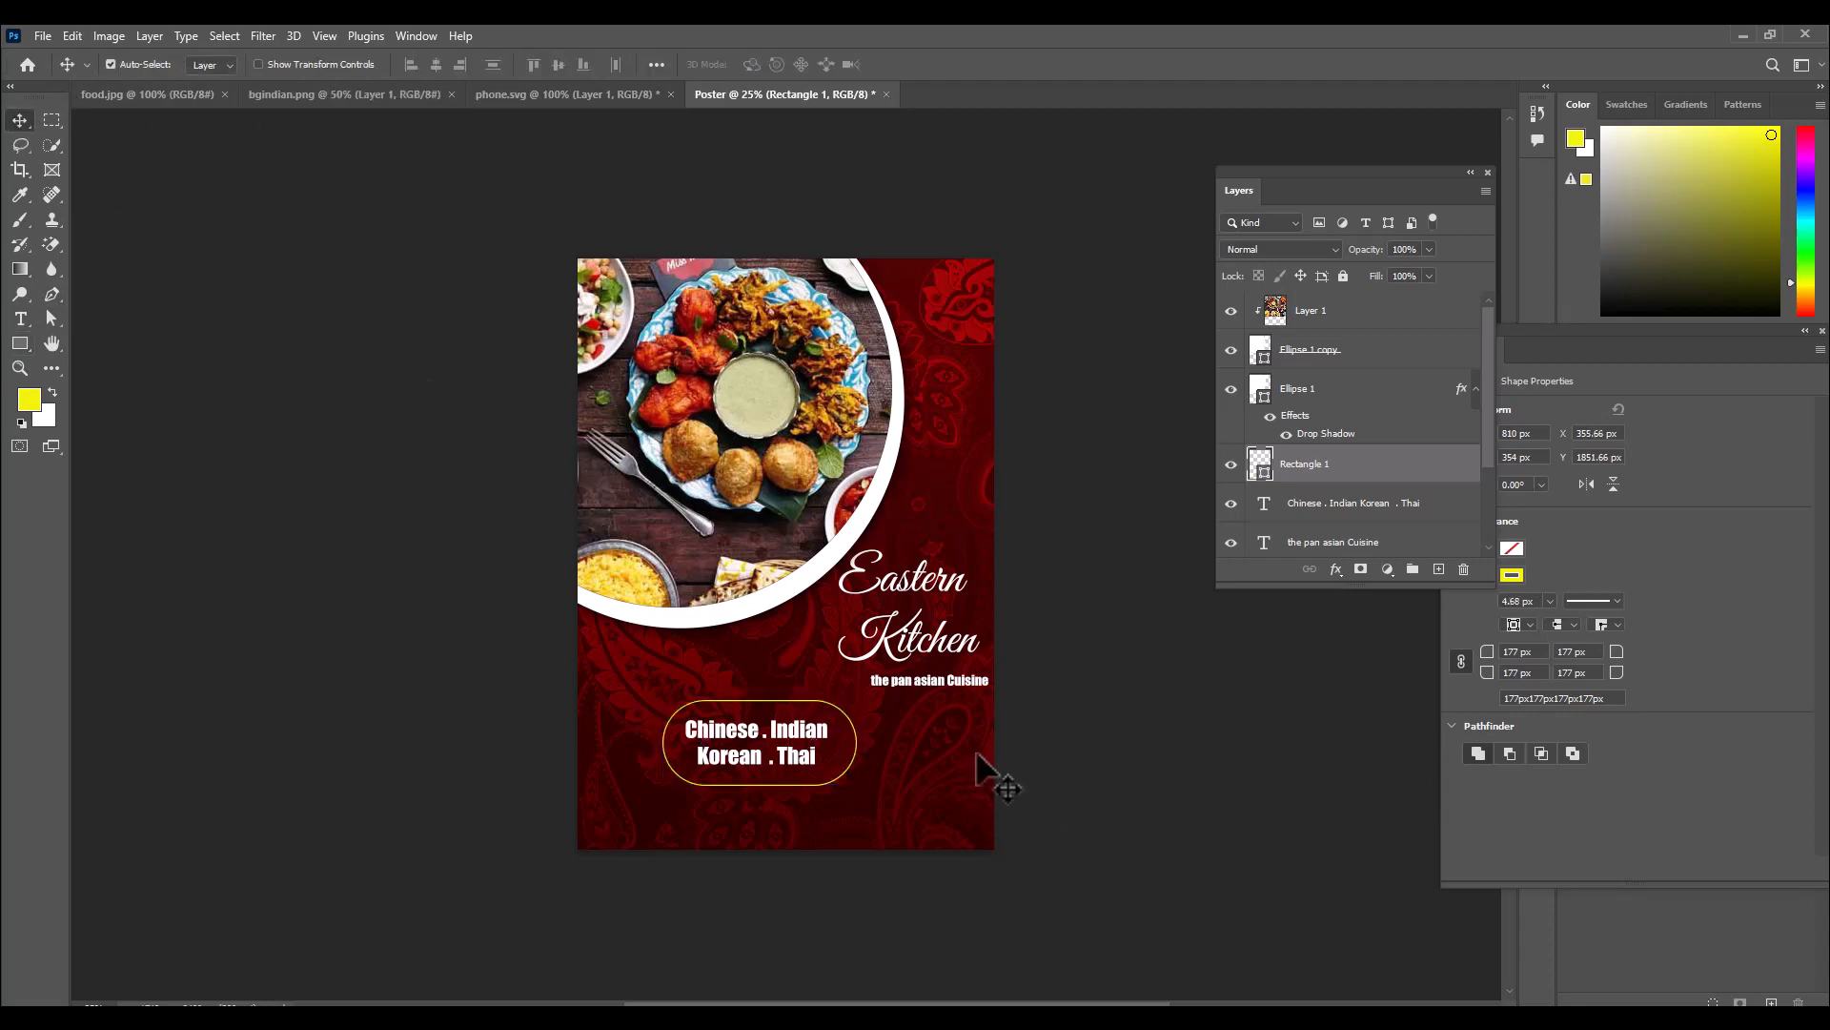
Scale the yellow outline down around its centre to about 745 by 326 px, fitting it closer to the cuisine lines.
key("ctrl+t")
left_click_drag(855, 699, 848, 703)
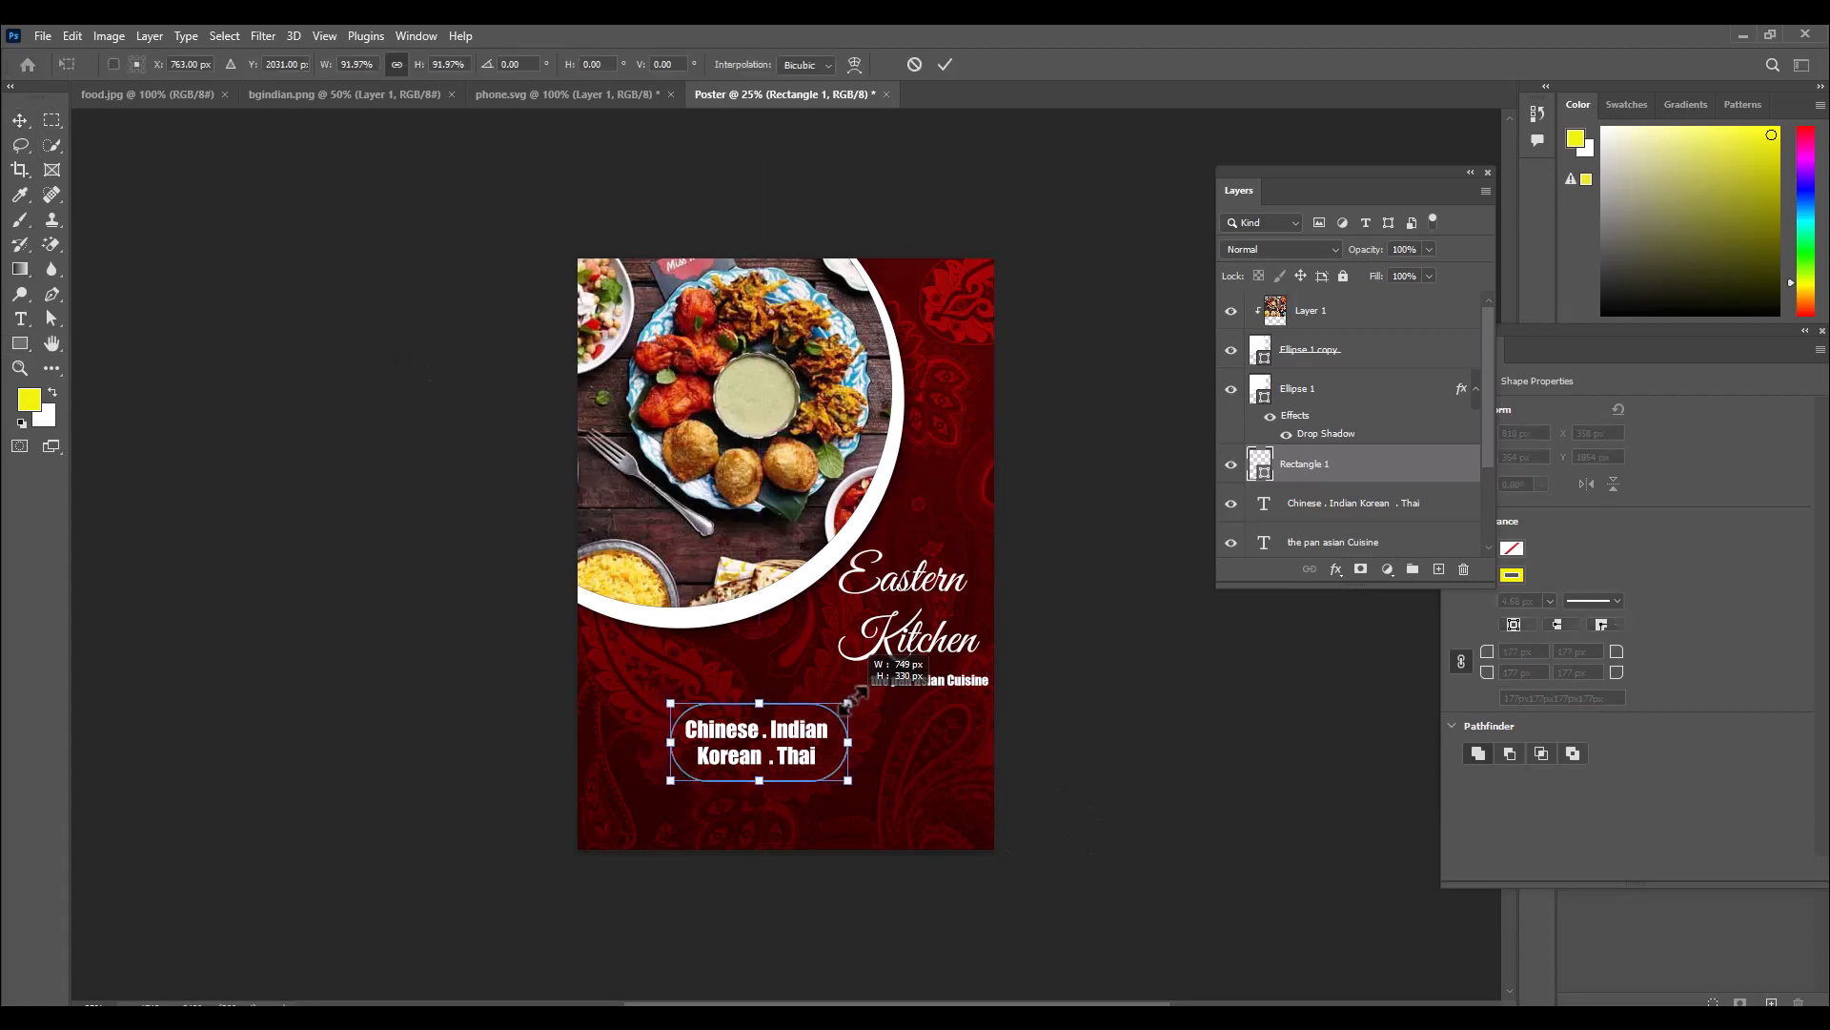
key("Return")
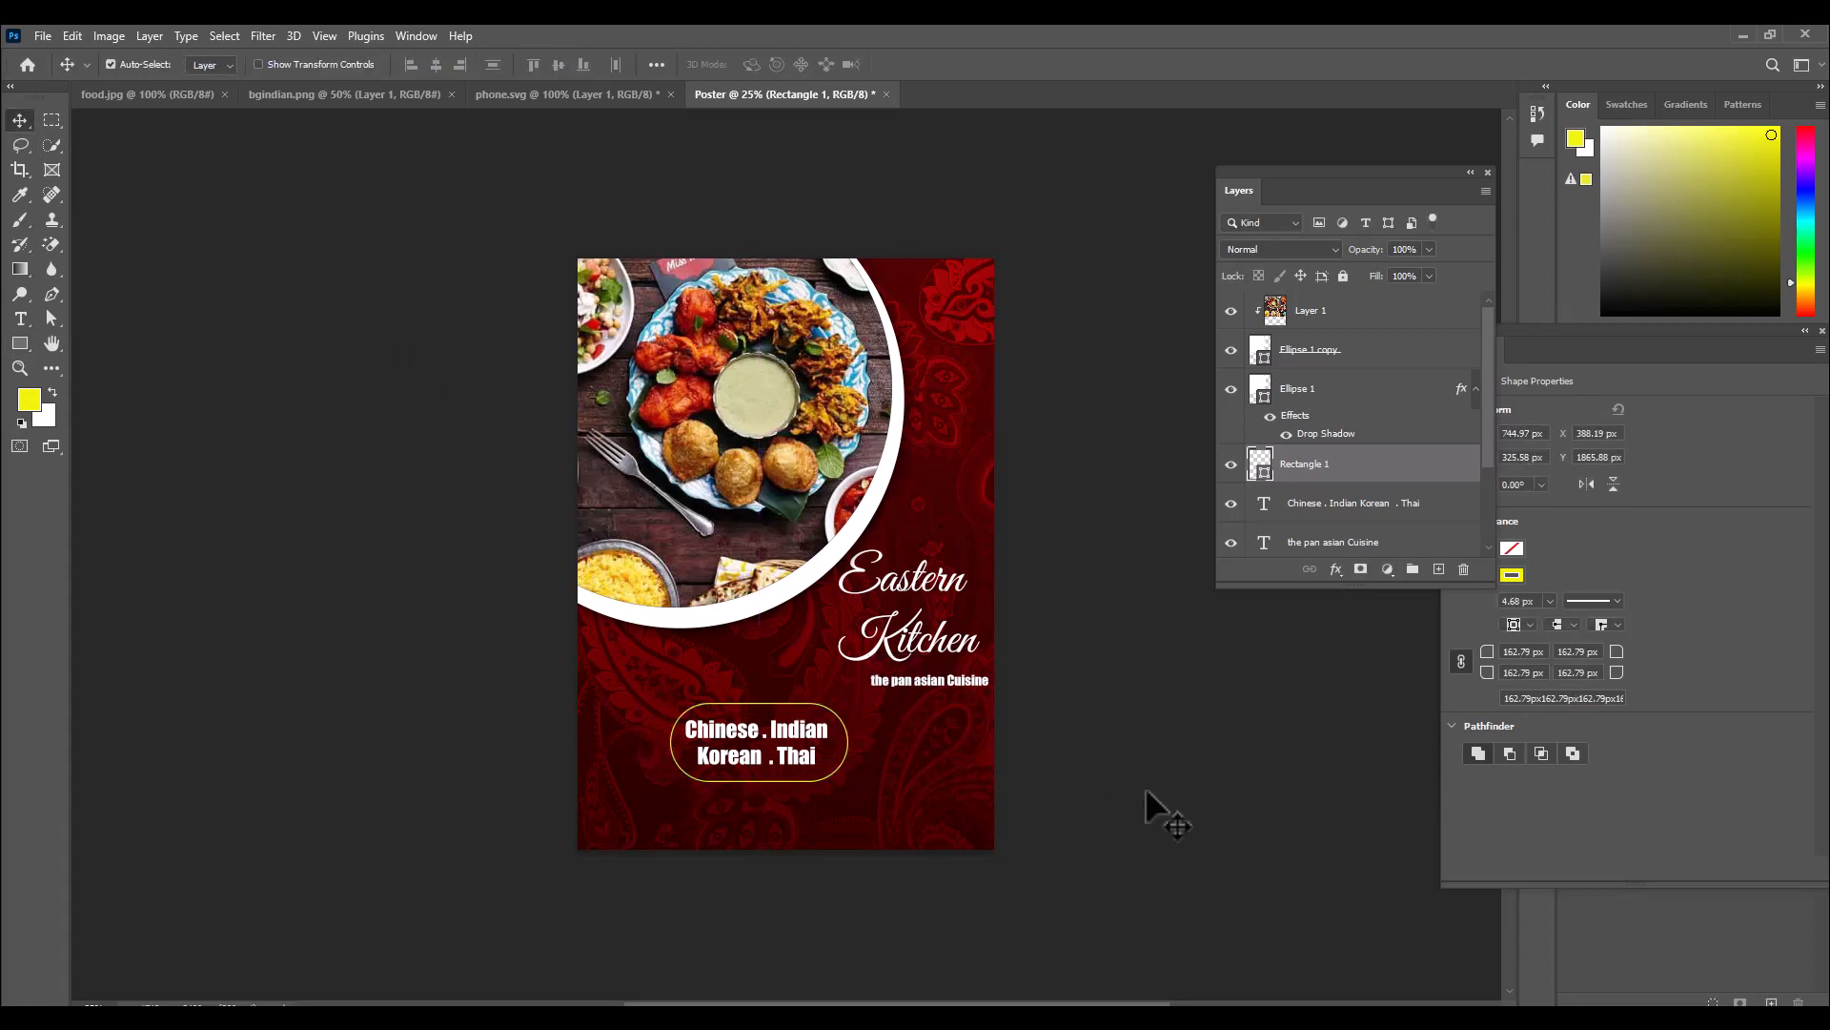
Scale the yellow outline and the cuisine lines together to about 80% and shift them slightly right.
left_click(1445, 514, "ctrl")
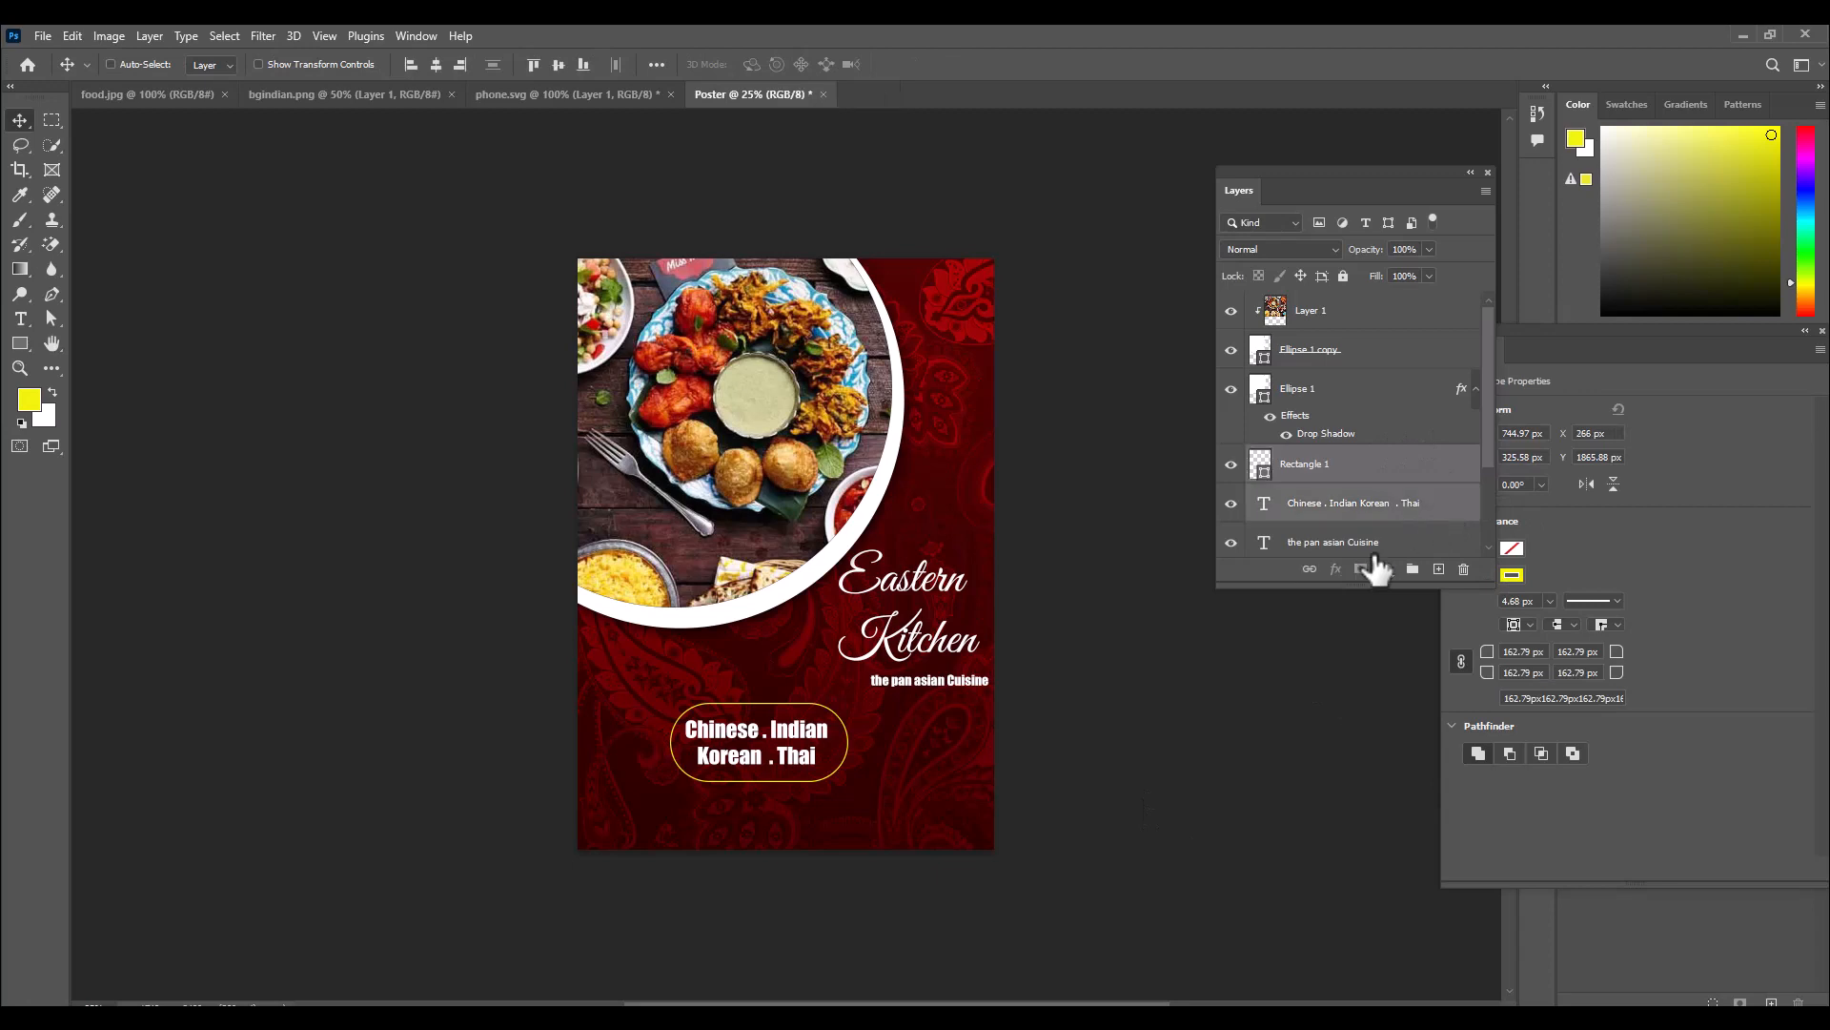
key("ctrl+t")
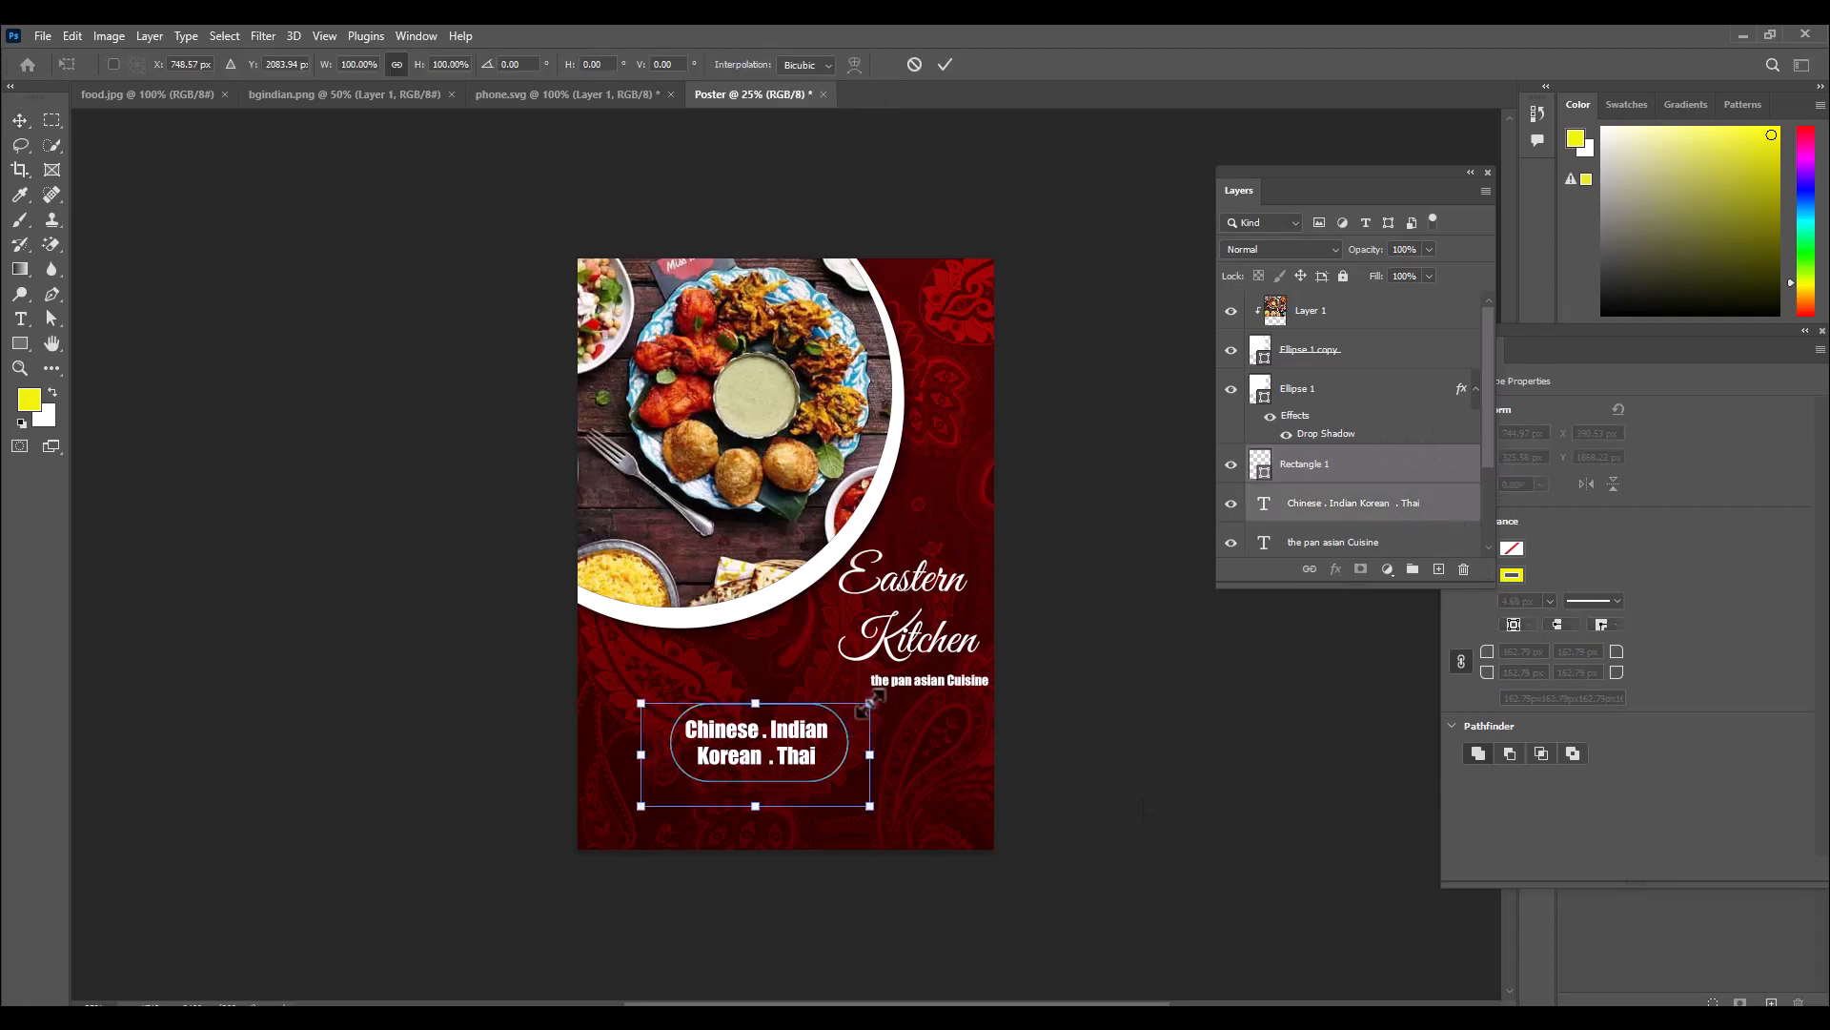
left_click_drag(870, 704, 820, 727)
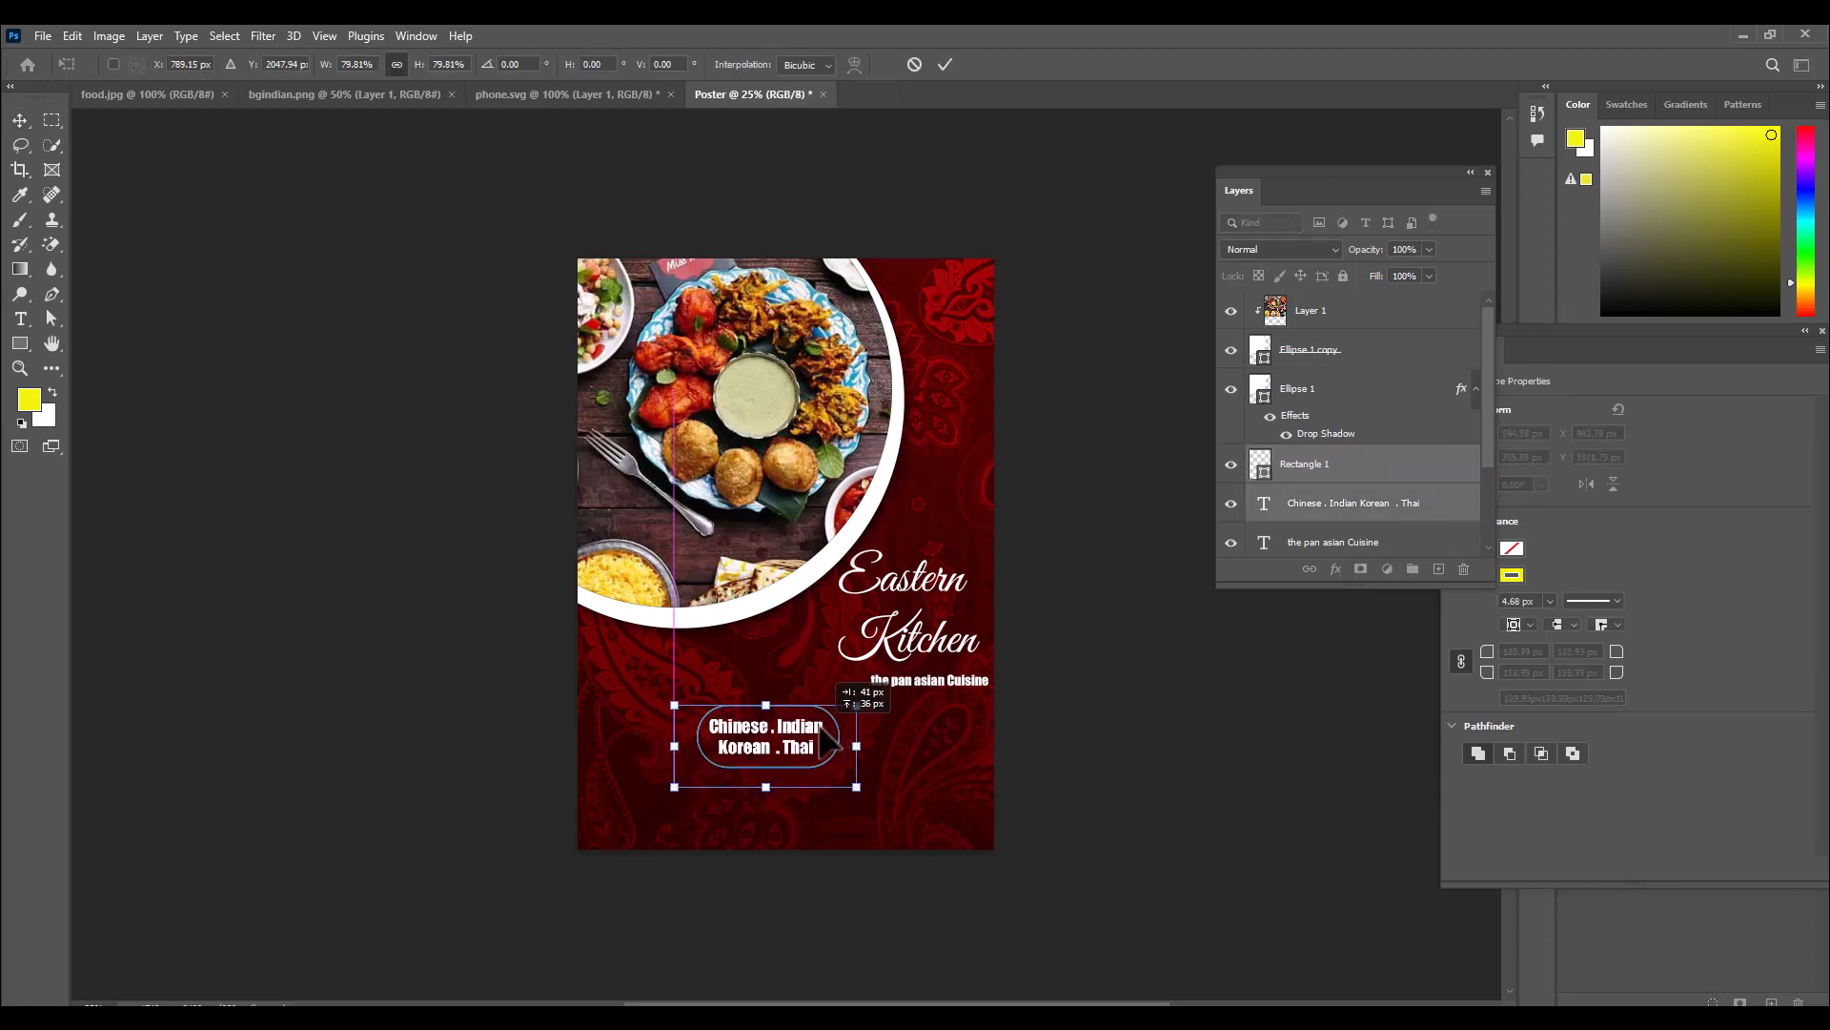
key("Return")
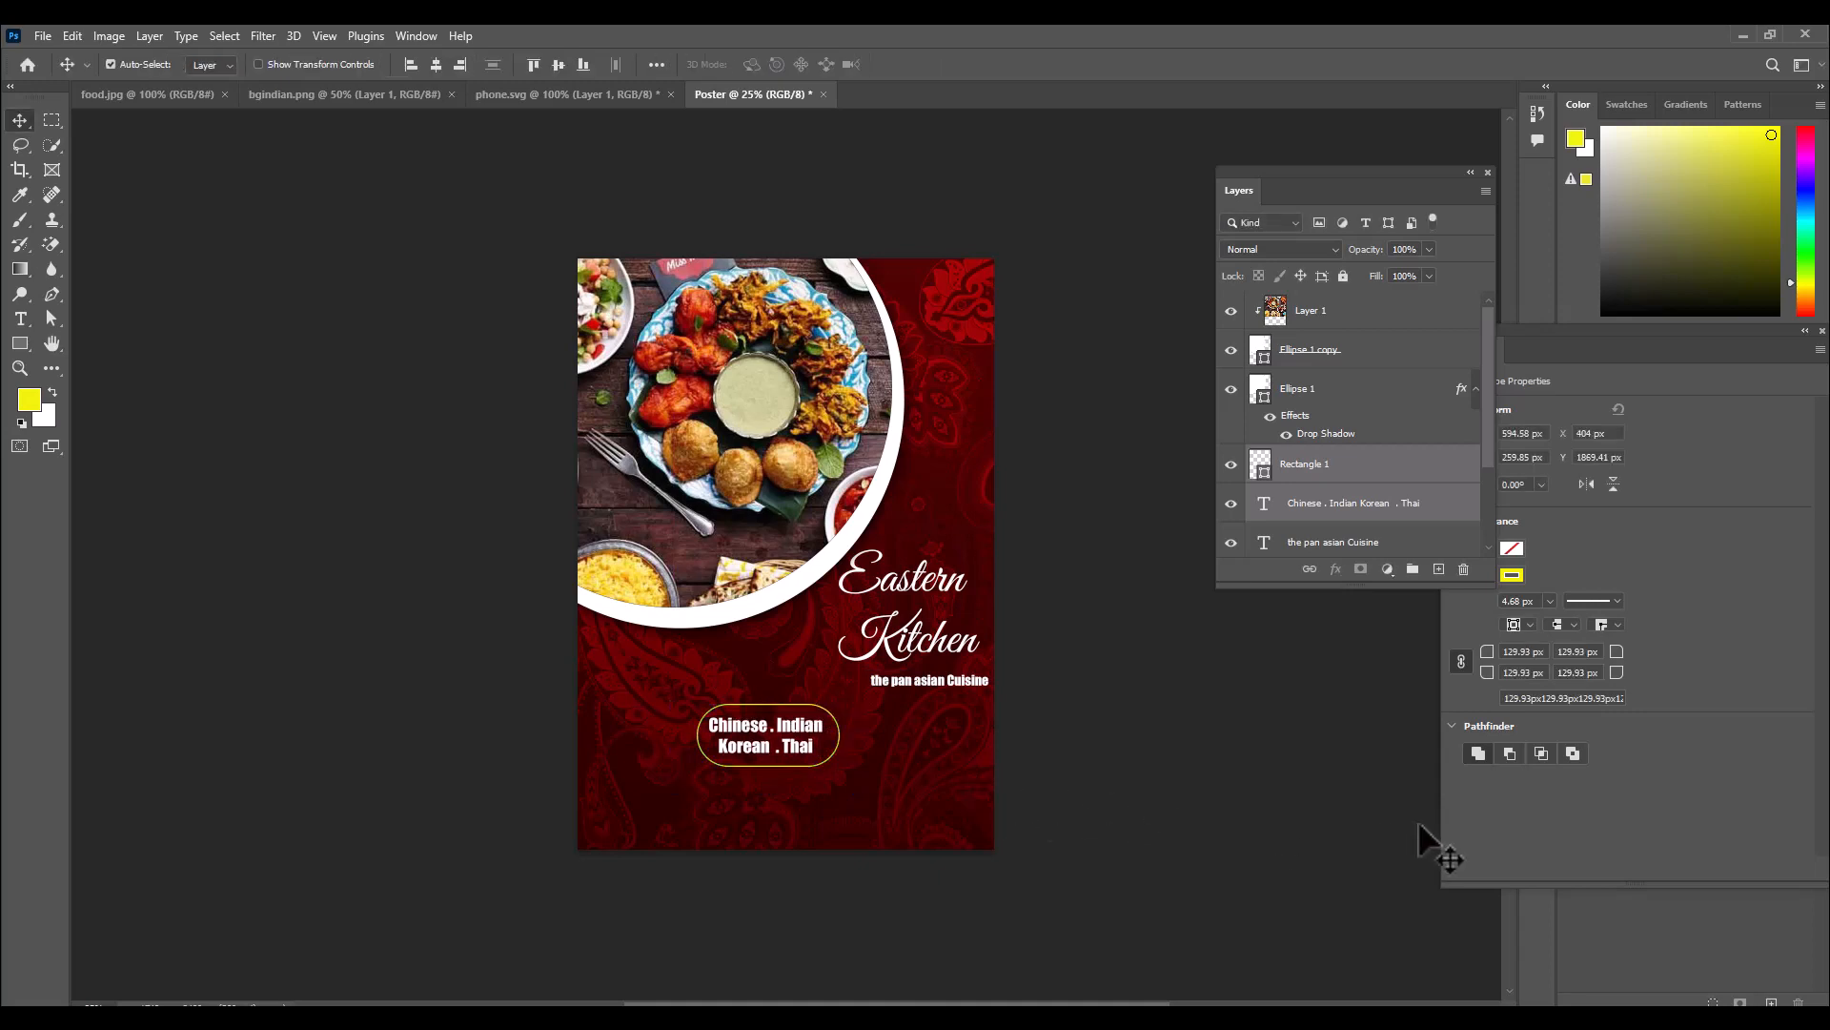
Nudge the outlined cuisine lines 4 px left and 8 px up.
key("Left")
key("Left")
key("Left")
key("Left")
key("Up")
key("Up")
key("Up")
key("Up")
key("Up")
key("Up")
key("Up")
key("Up")
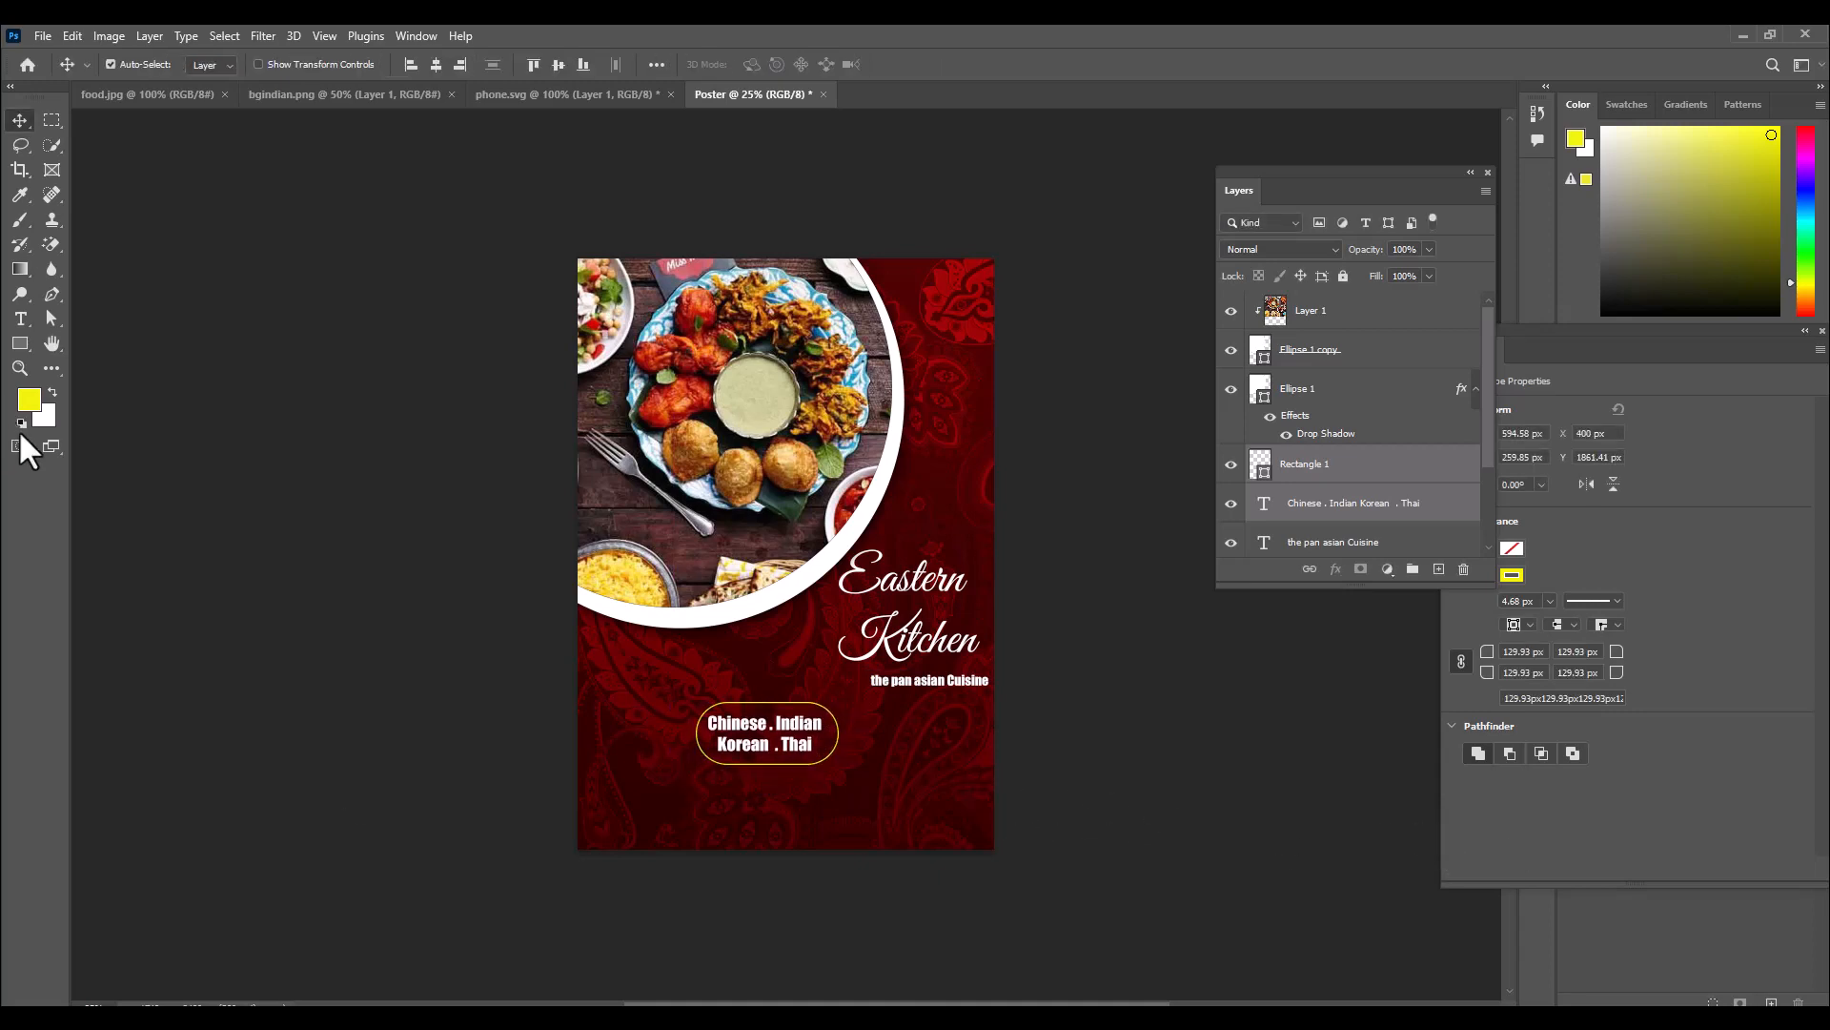
Draw a circle about 448 px in diameter in the poster's lower right corner.
left_click(17, 344)
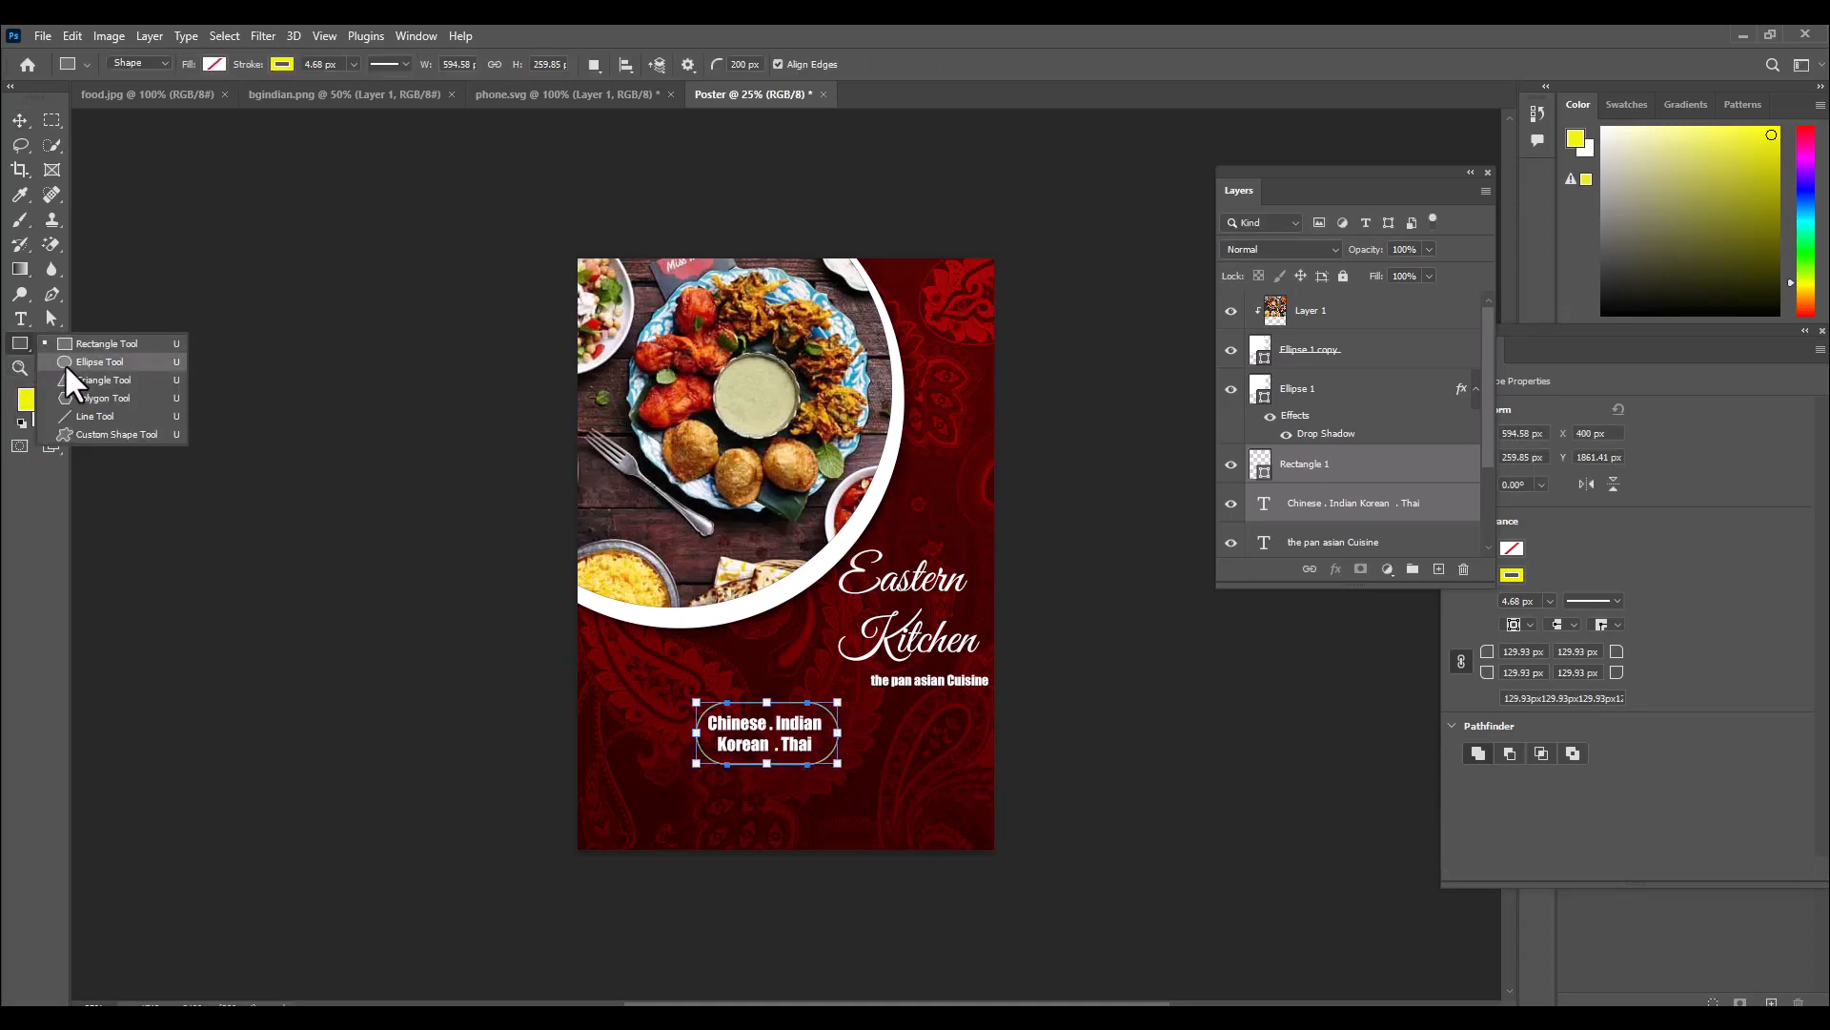
left_click(95, 362)
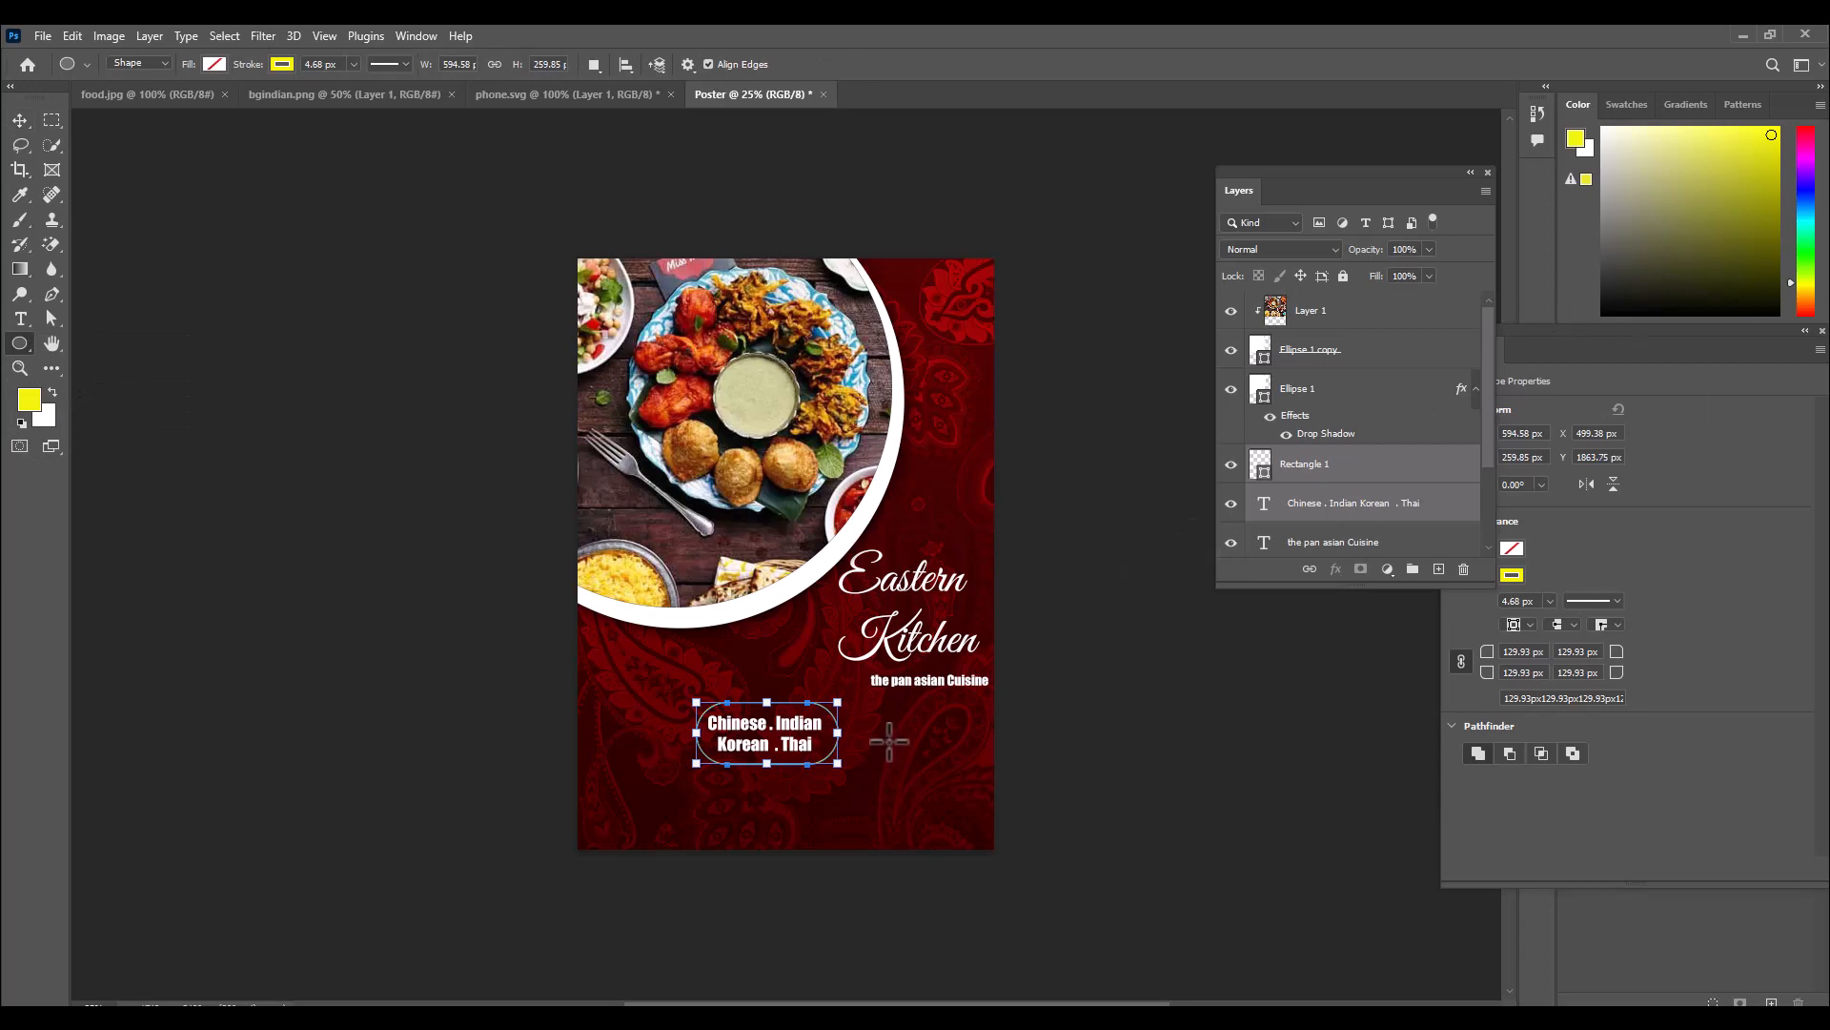
left_click_drag(865, 733, 971, 837)
Fill the new circle with yellow and remove its stroke.
left_click(281, 64)
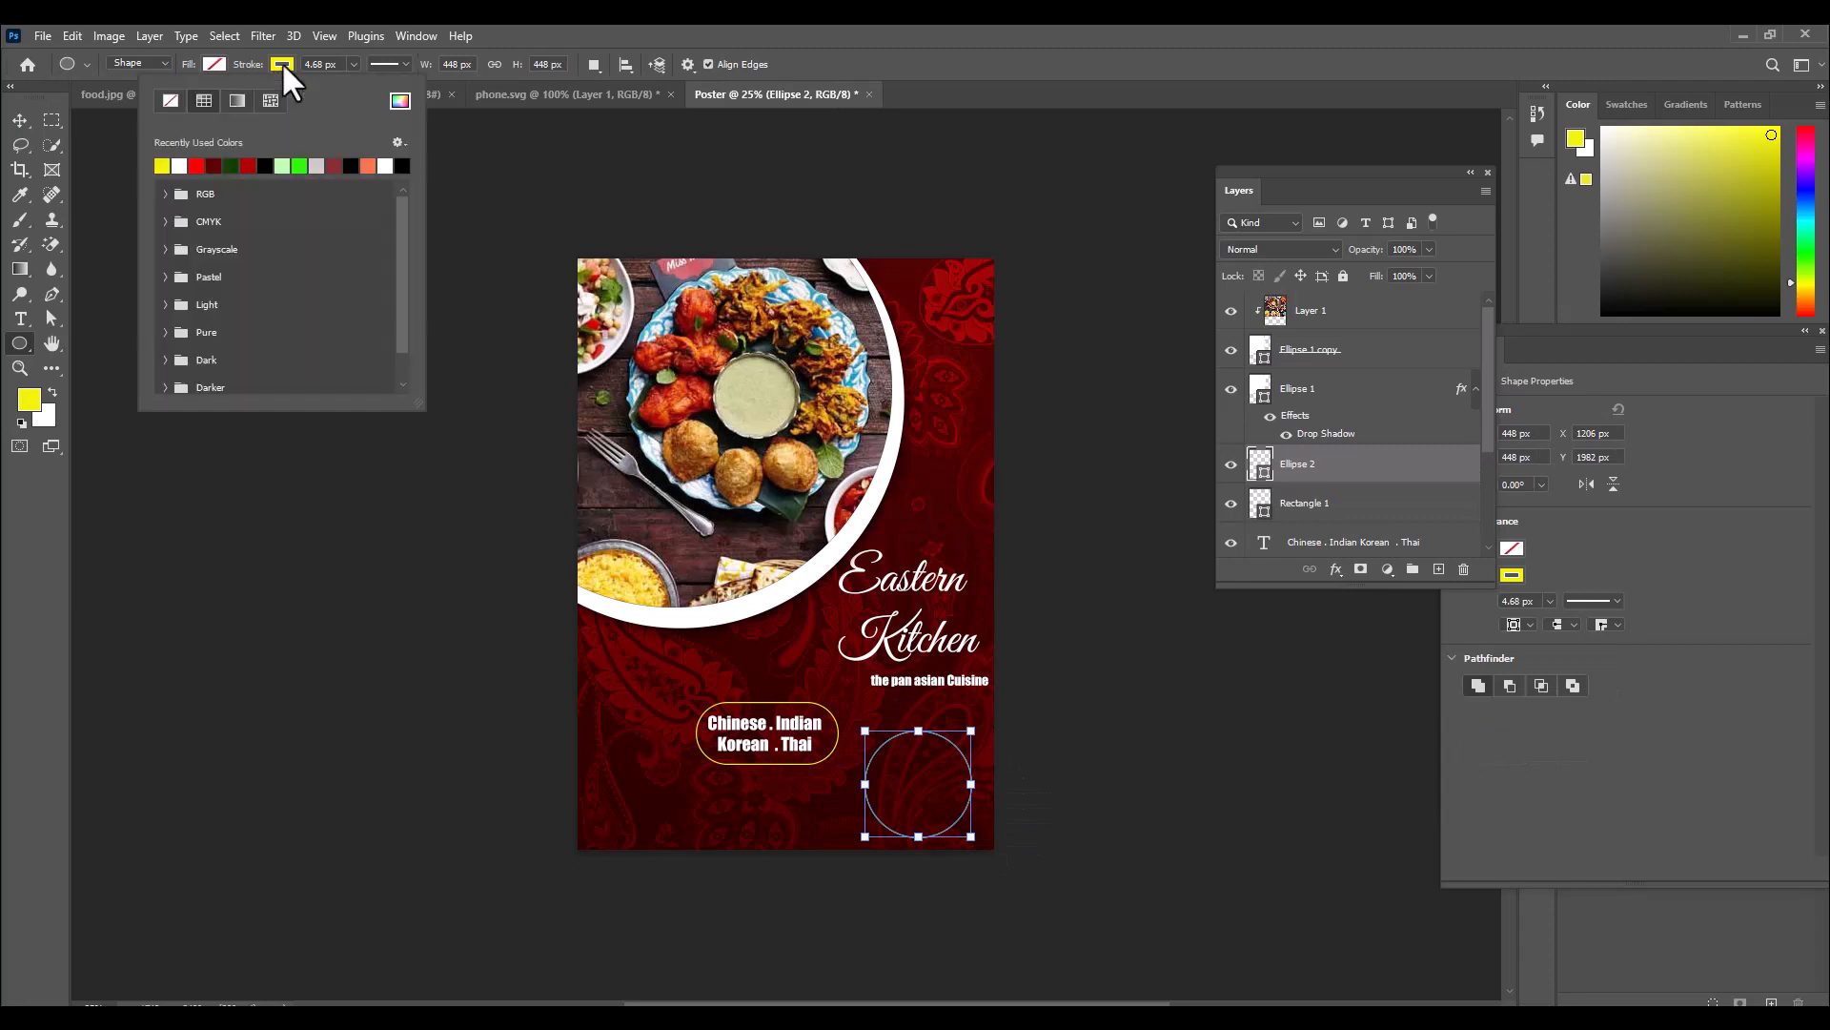
left_click(216, 64)
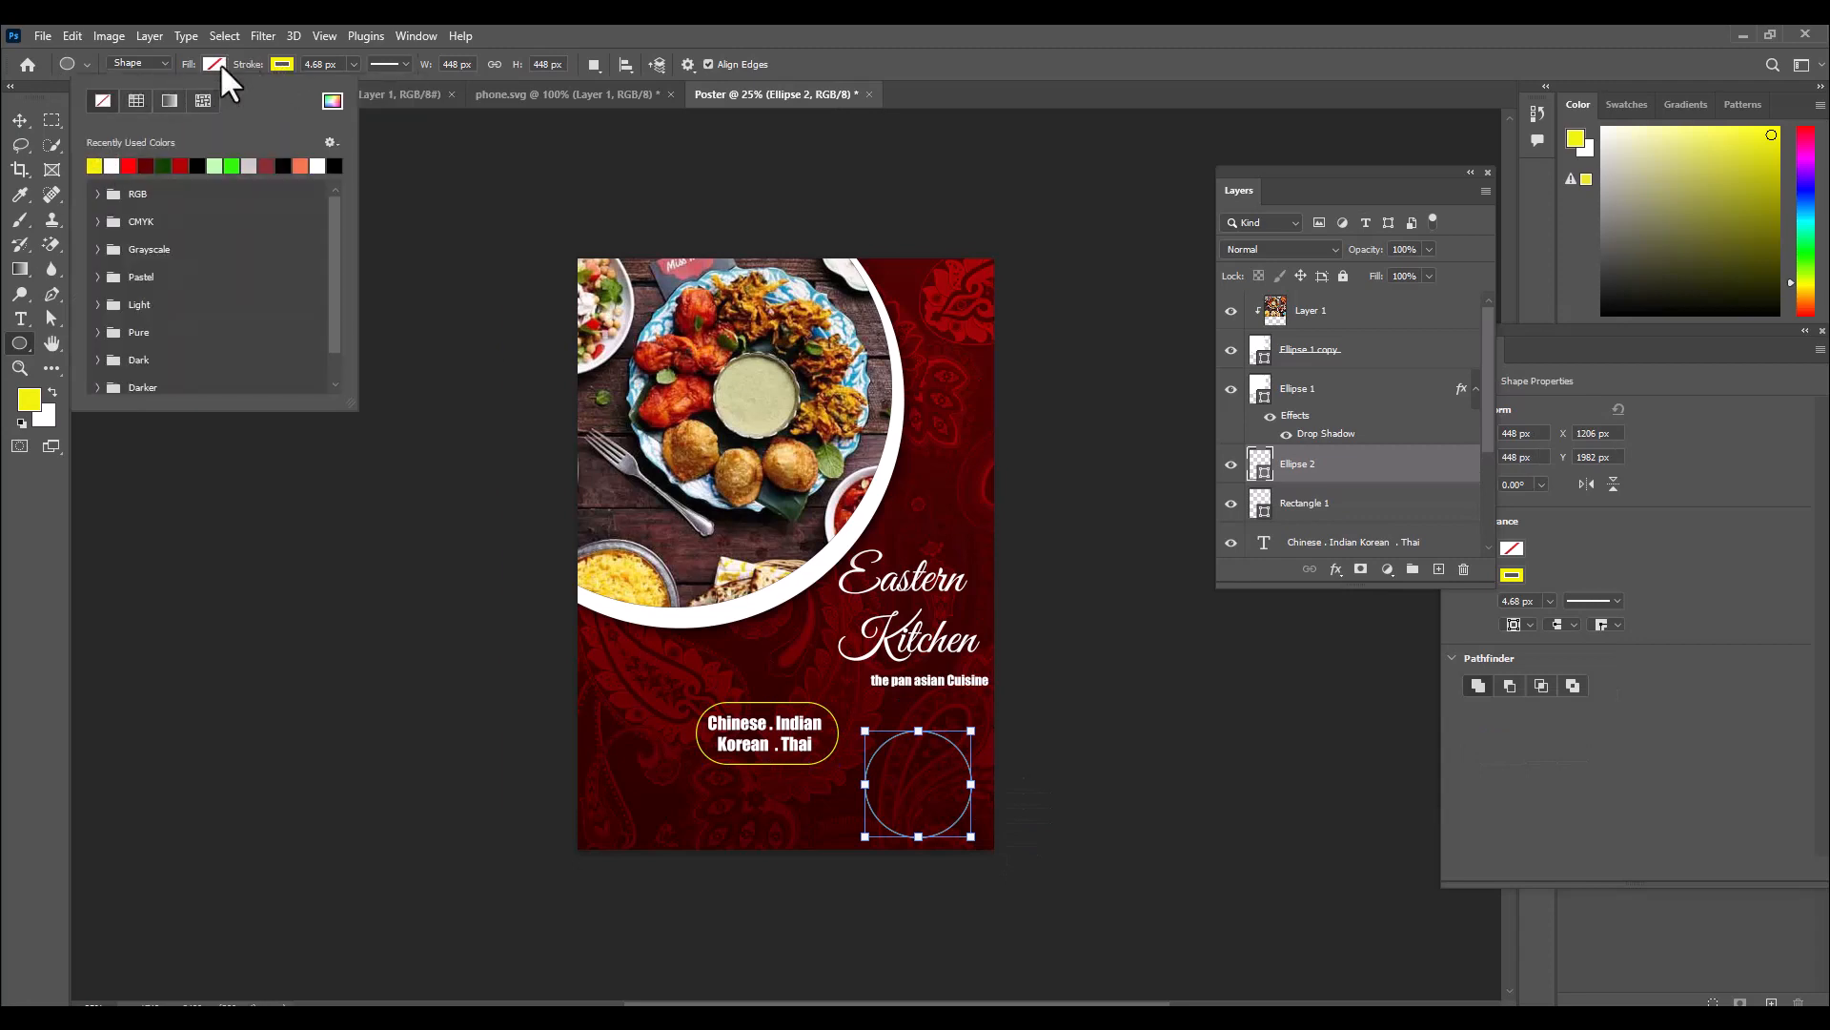
left_click(94, 166)
left_click(280, 65)
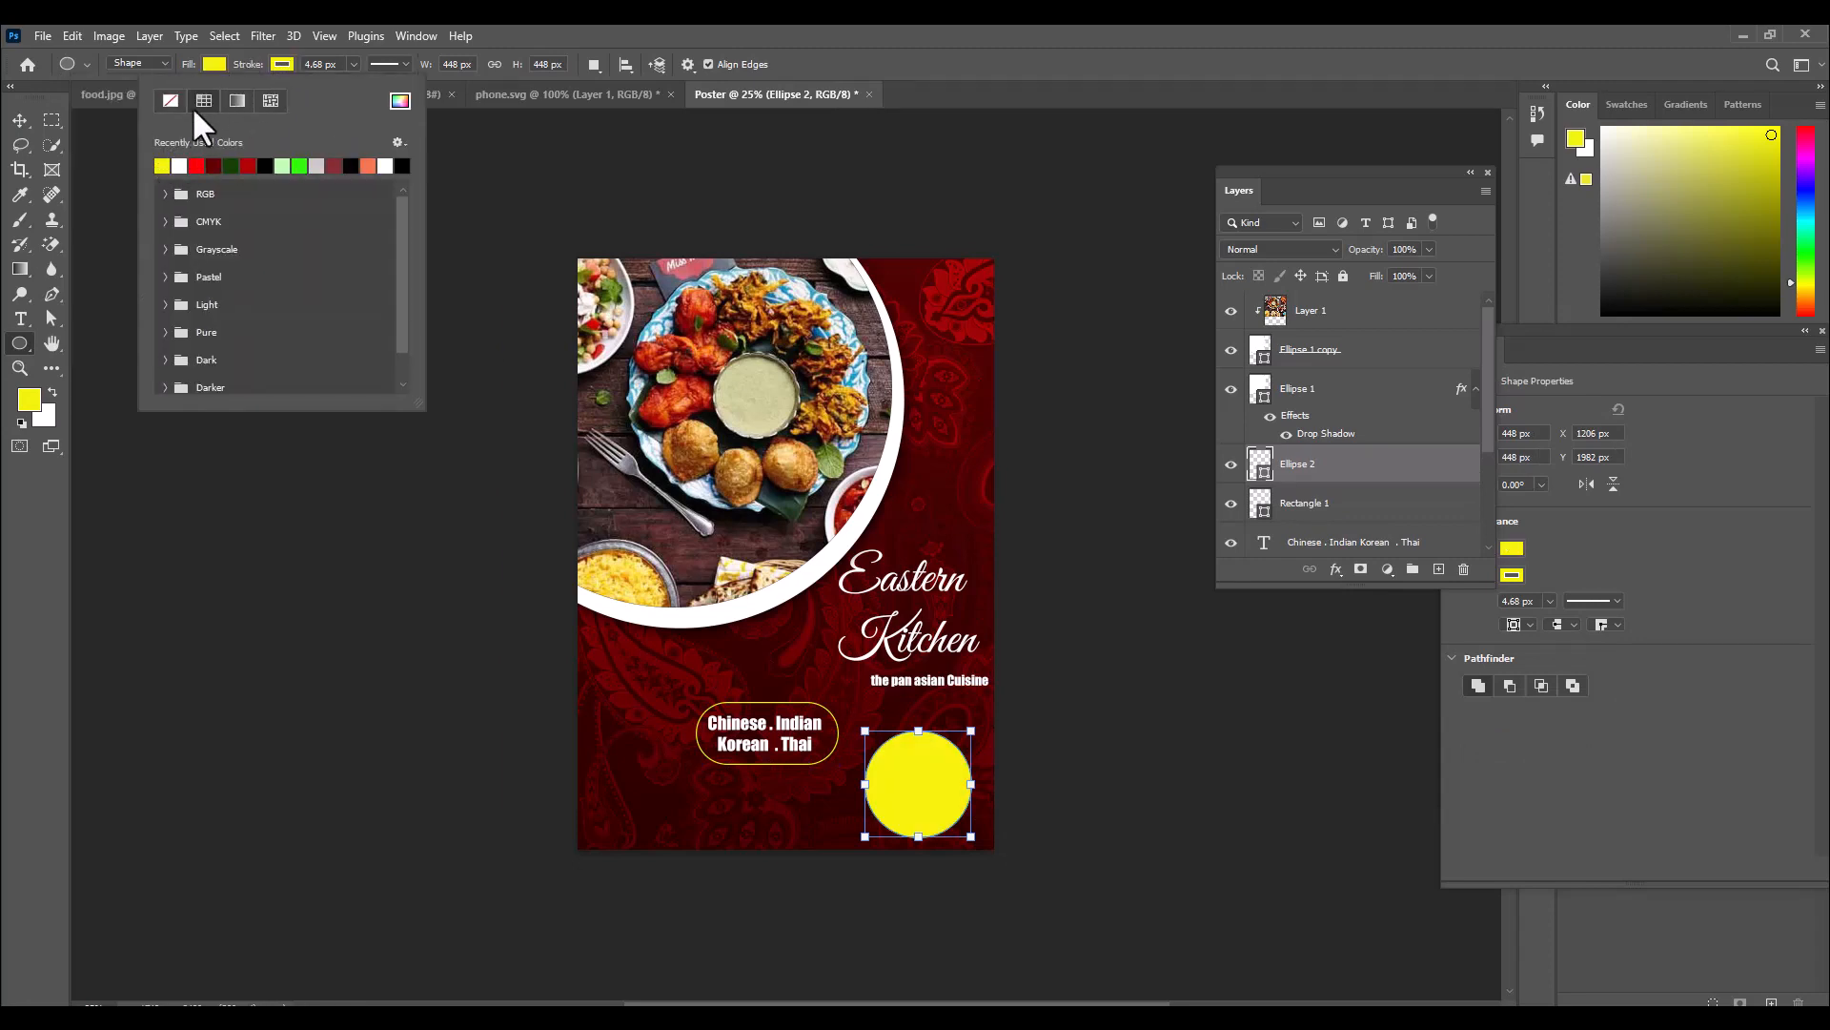
left_click(169, 100)
left_click(19, 120)
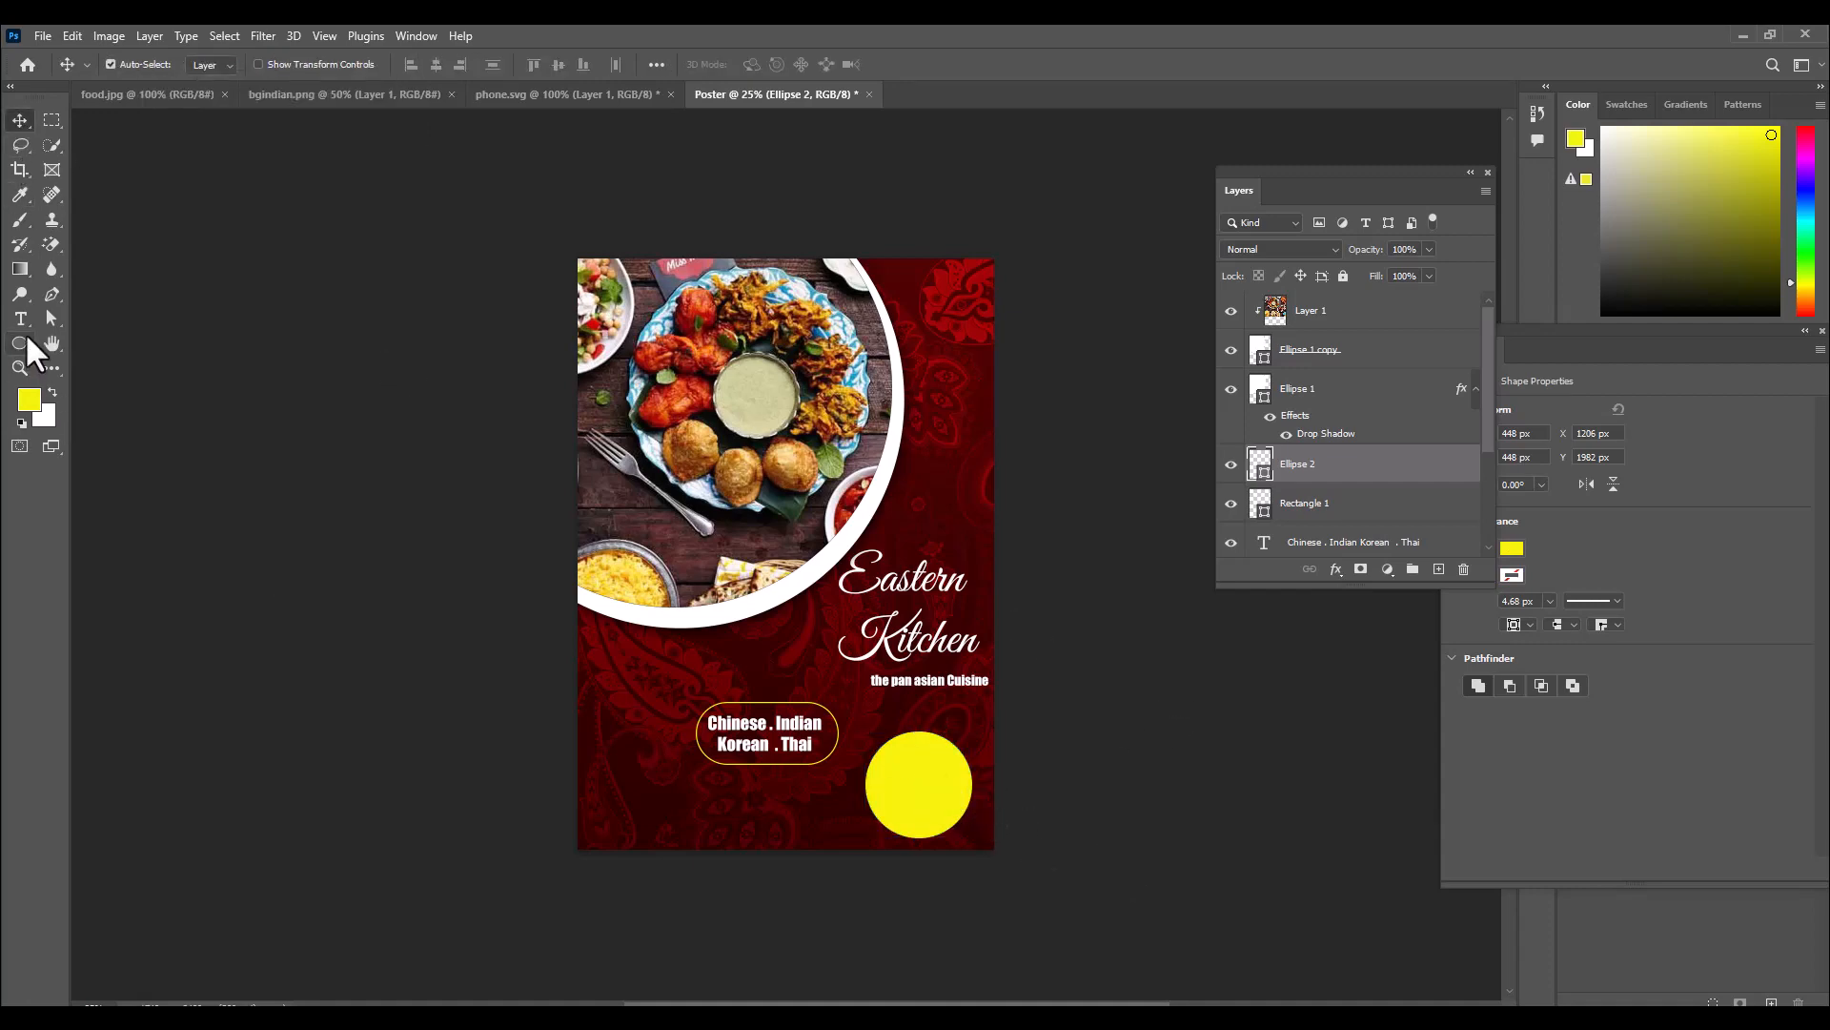
Copy the offer lines "40% off" and "Hurry !" from the Notepad notes and return to the poster.
key("alt+Tab")
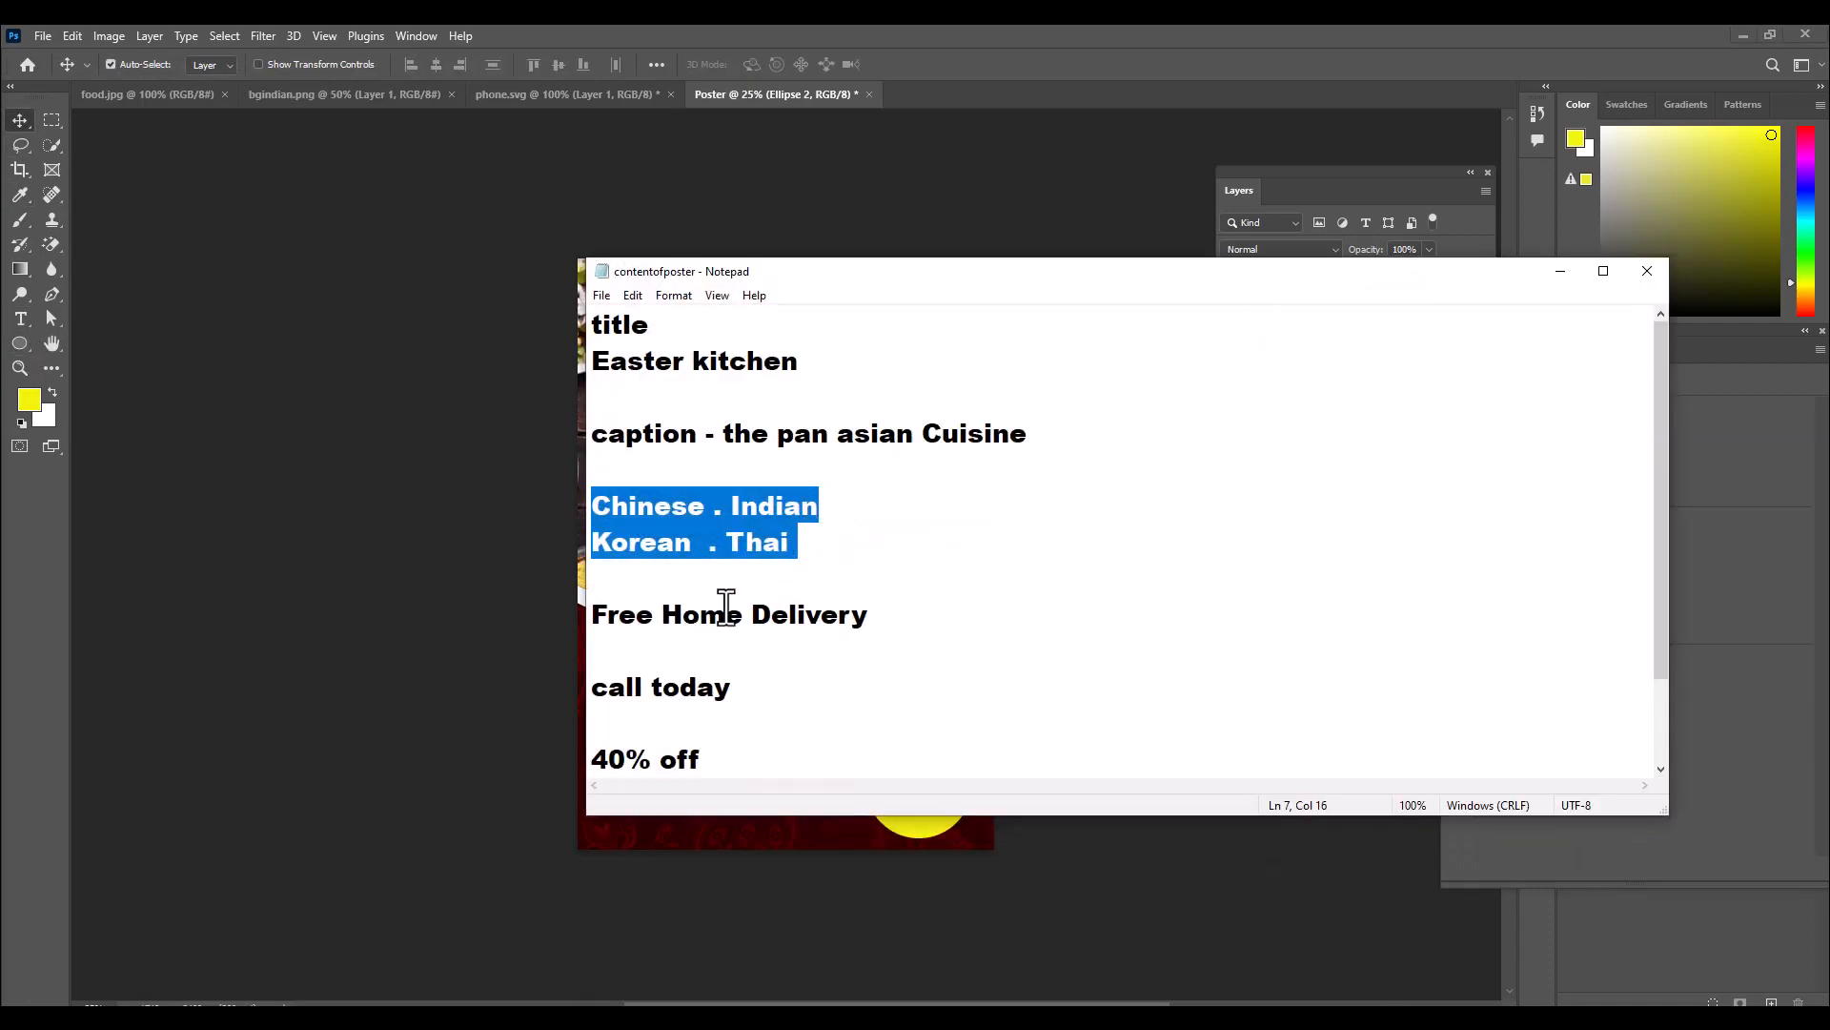
scroll(829, 515, "down", 1)
left_click_drag(709, 687, 585, 648)
right_click(702, 654)
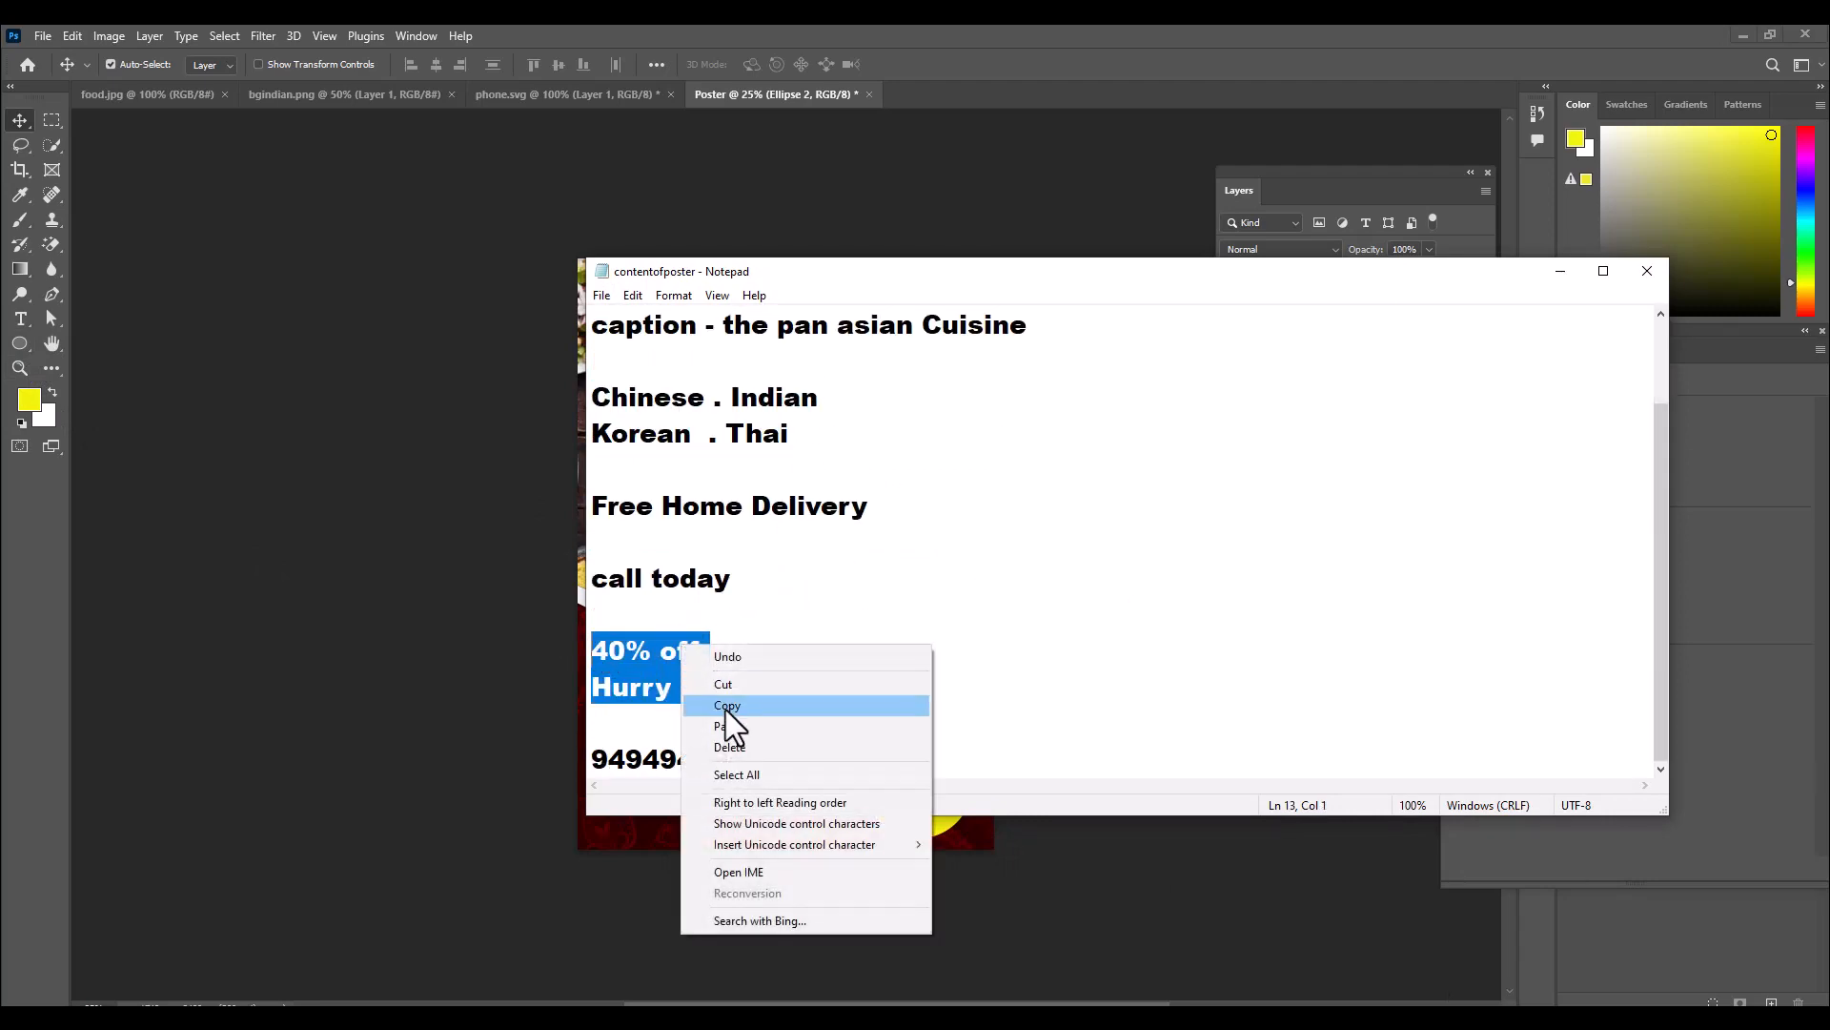
left_click(839, 706)
left_click(1560, 272)
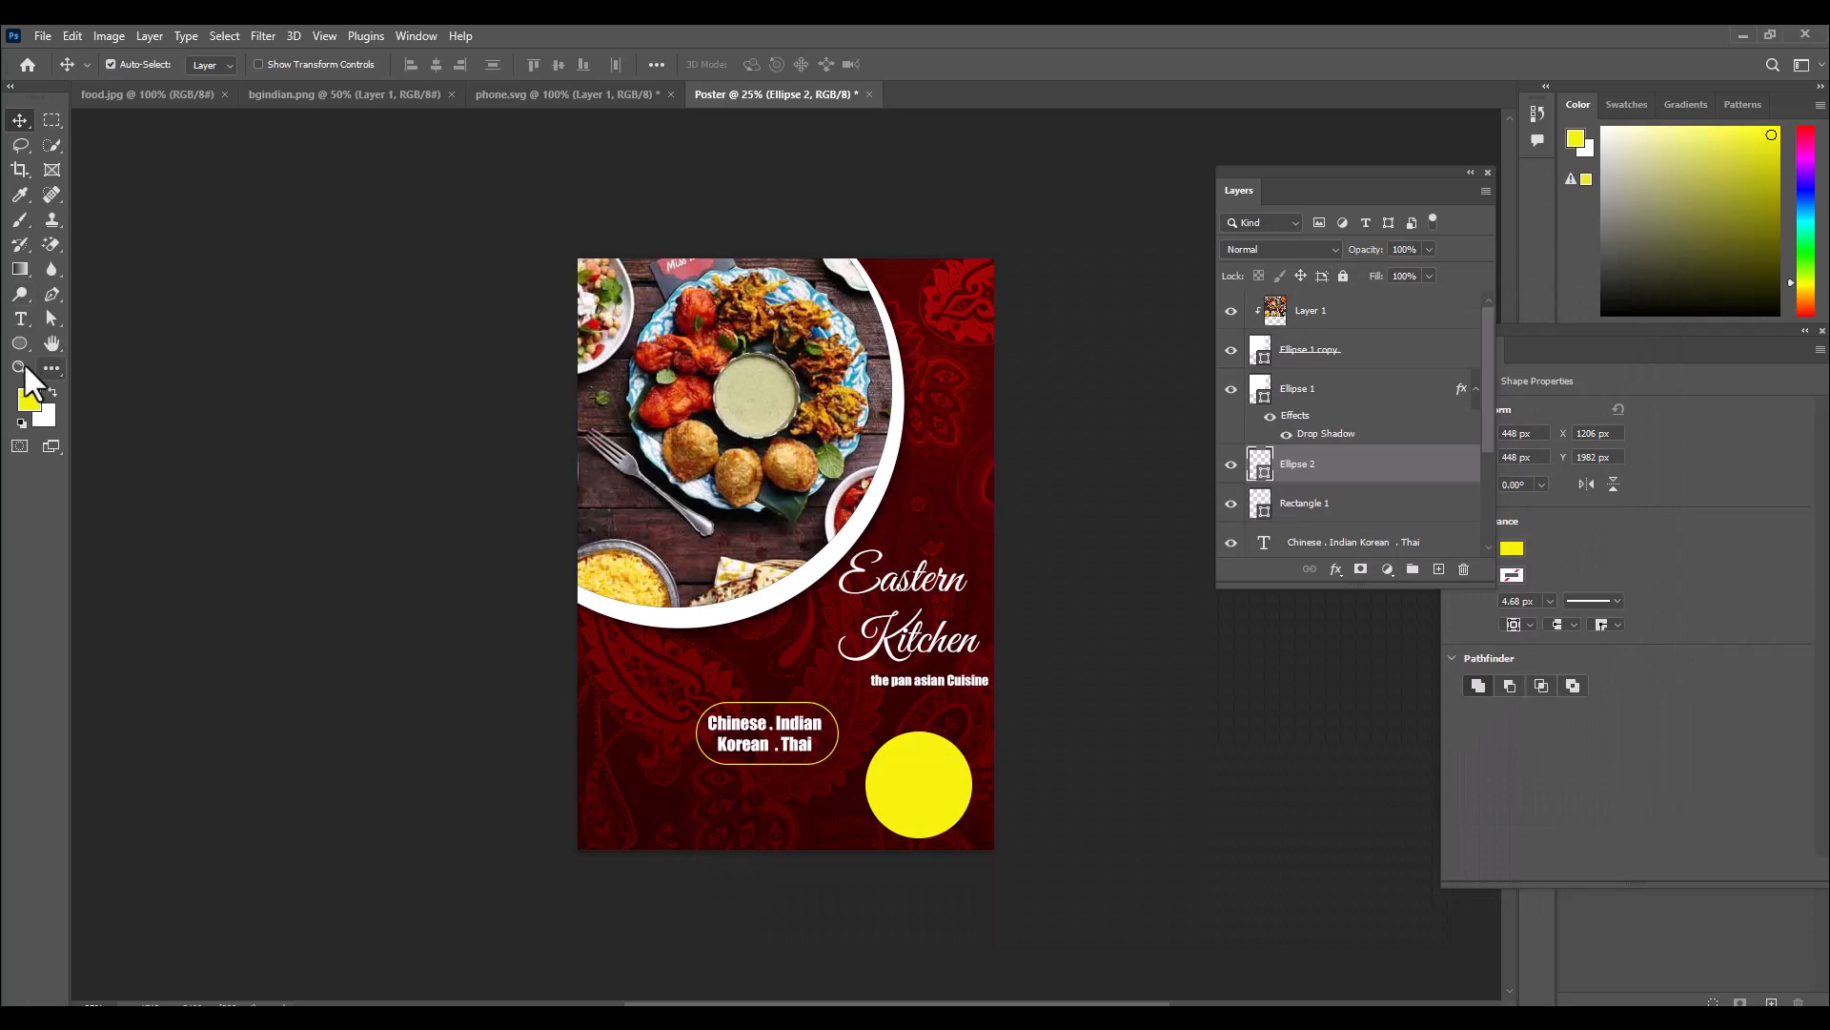
Add a paragraph text box at the poster's lower left with the copied offer lines at 22 pt and colour them pure red.
left_click(20, 318)
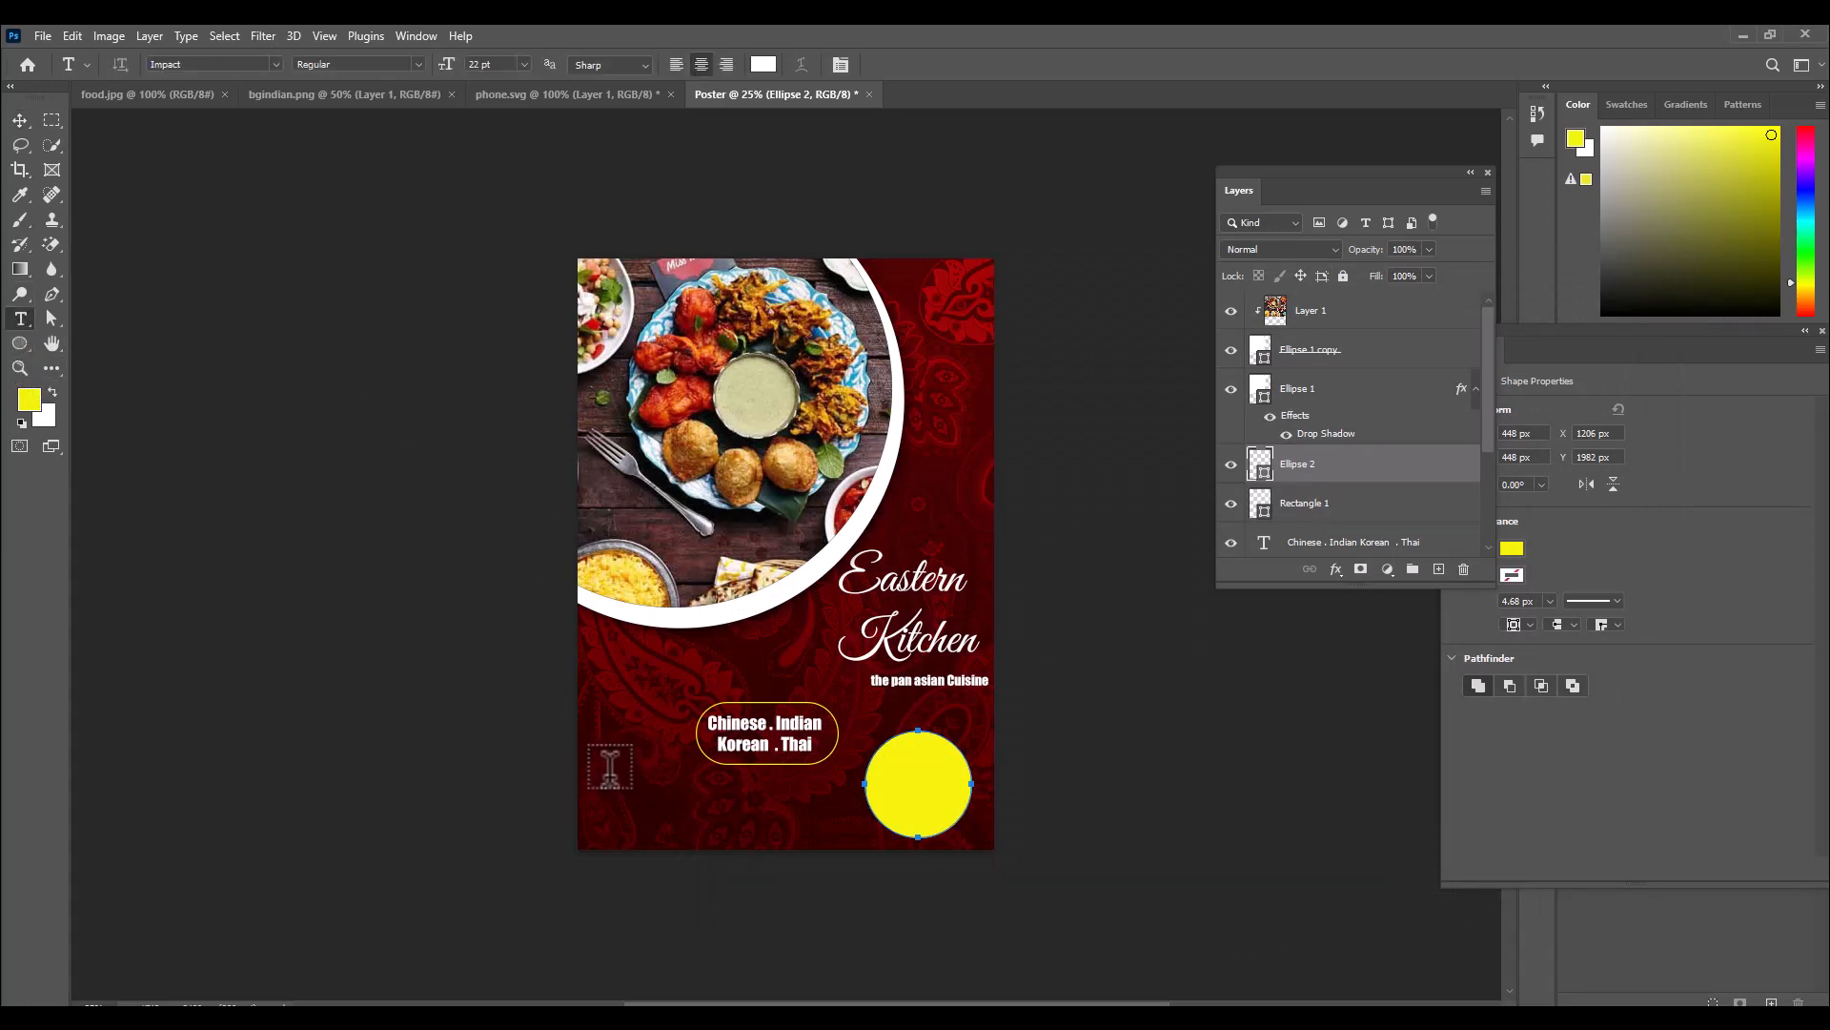
left_click_drag(596, 765, 756, 848)
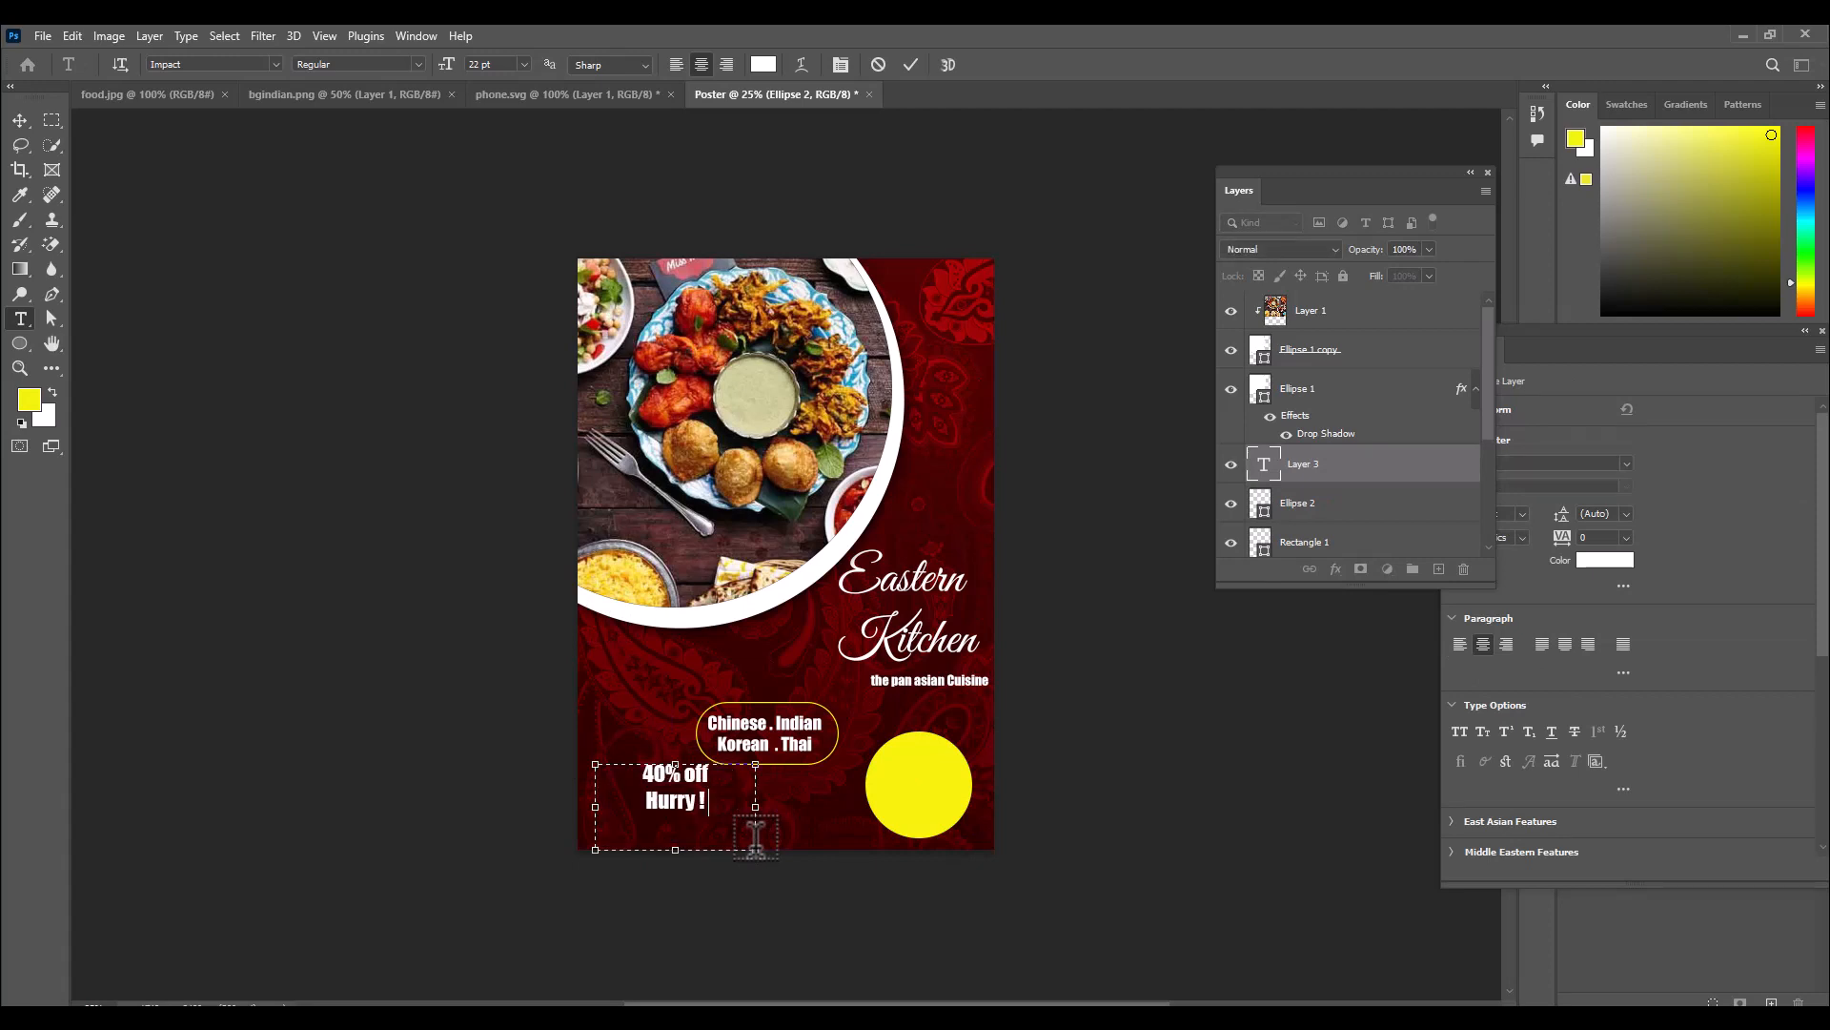
left_click_drag(717, 799, 601, 742)
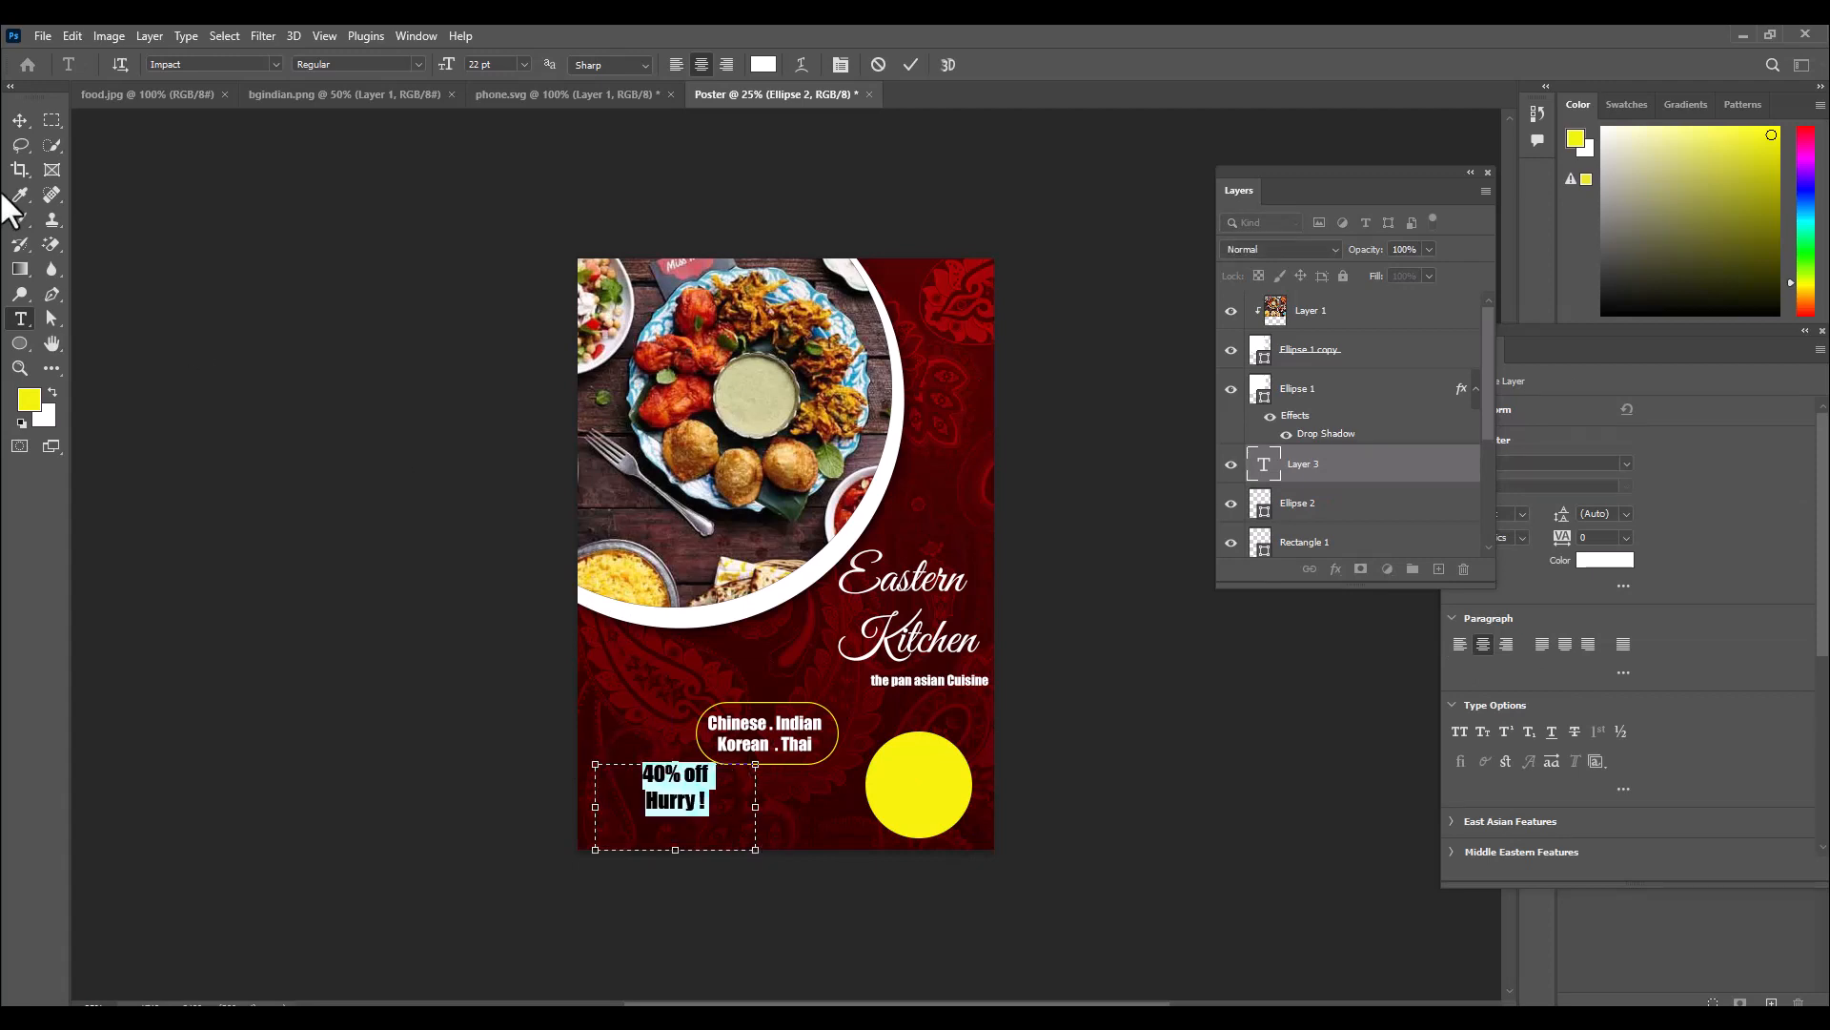
left_click(764, 65)
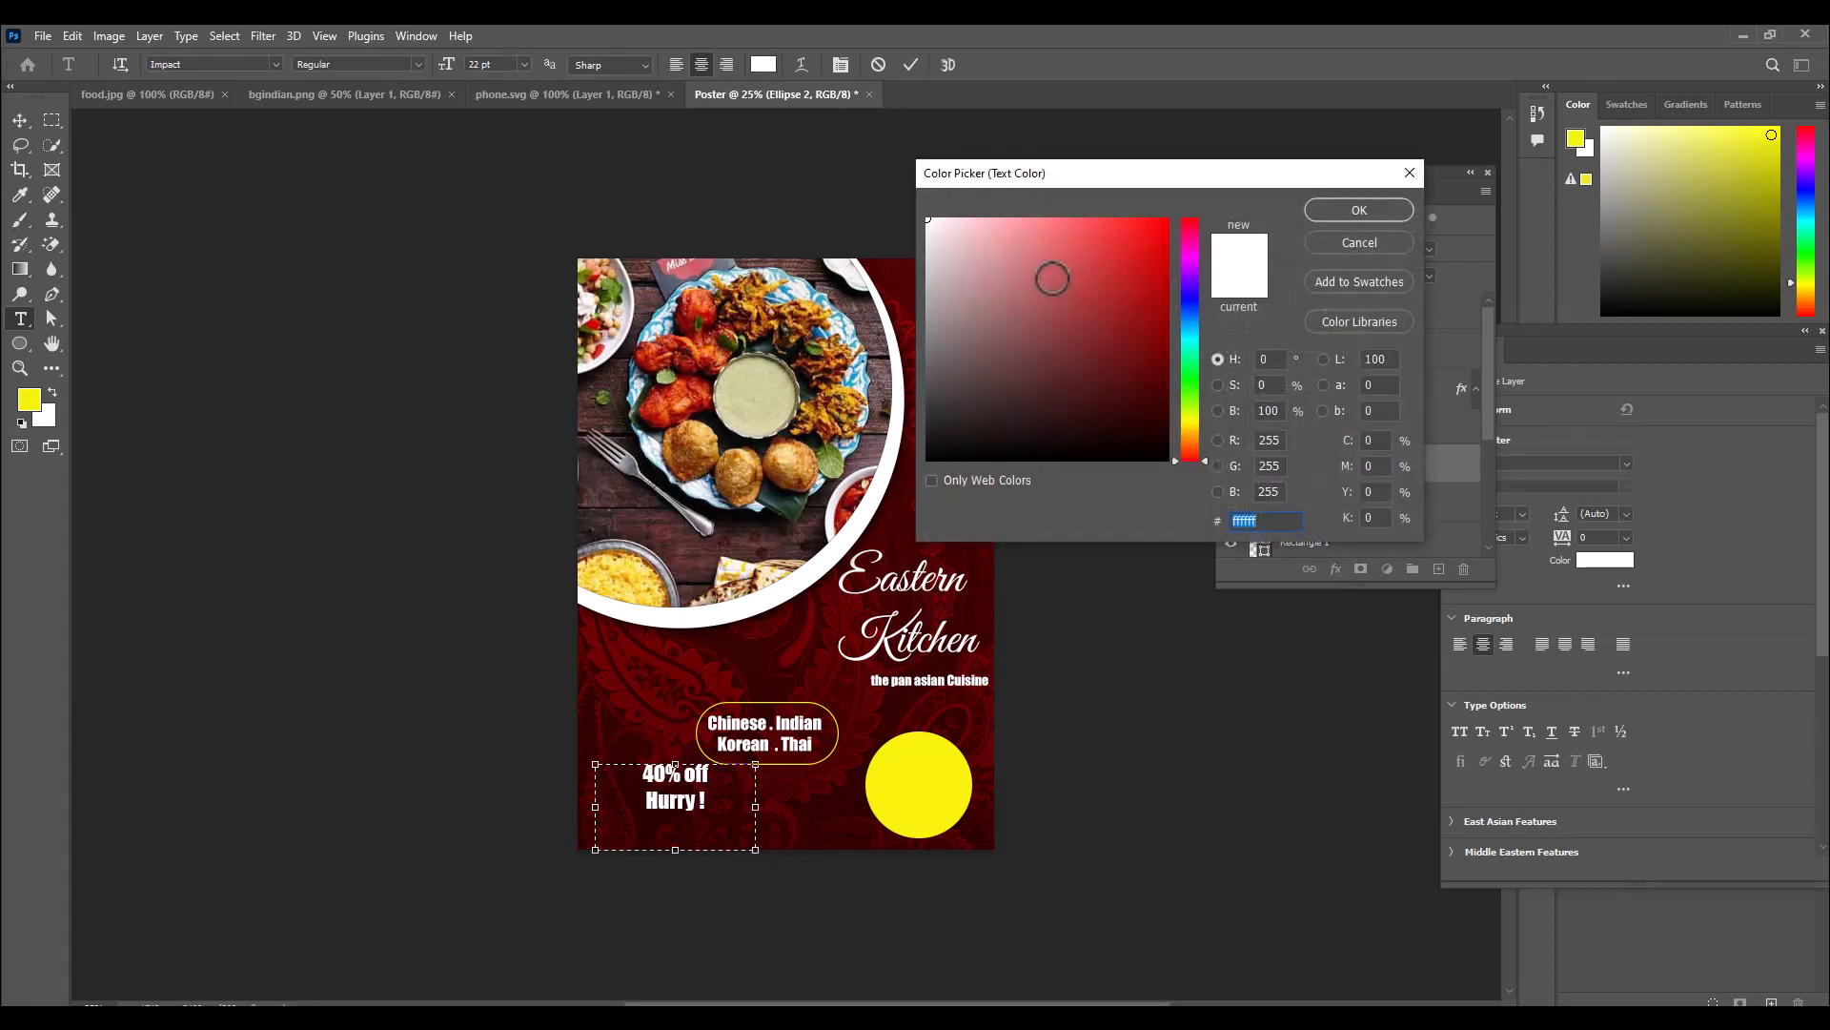
left_click_drag(1050, 277, 1255, 196)
left_click(1381, 208)
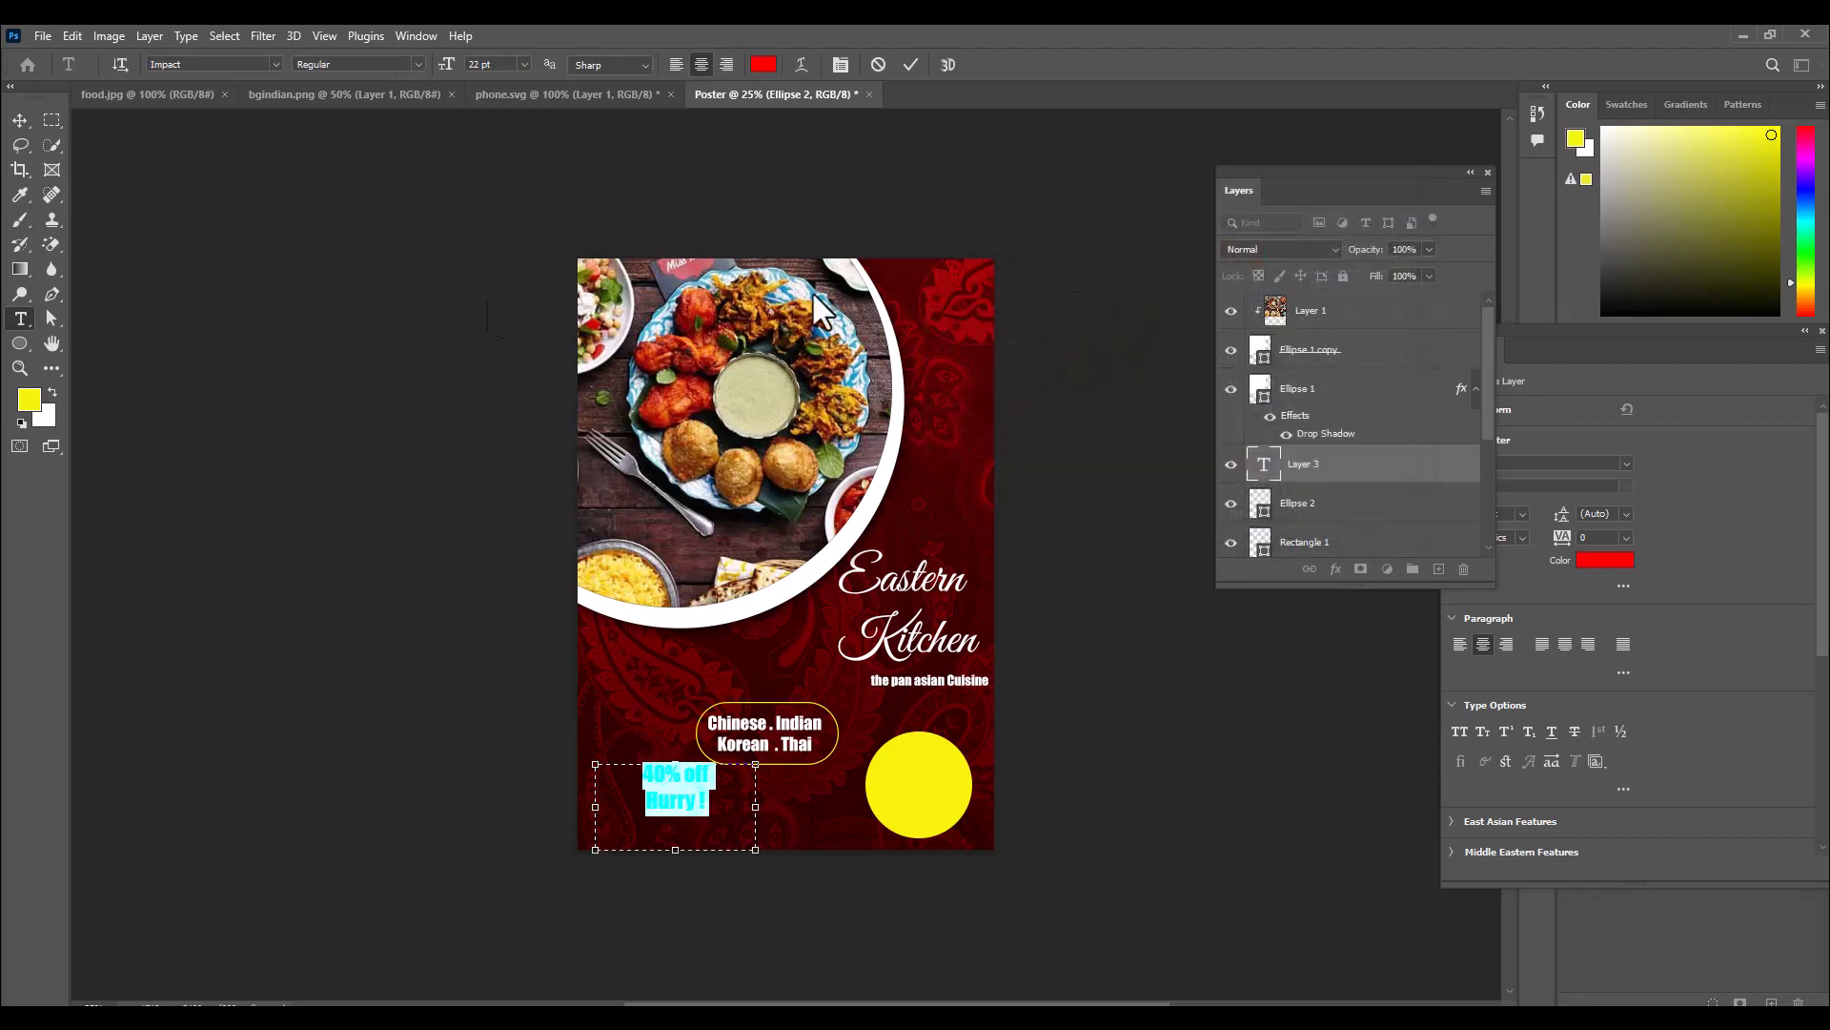
Move the red "40% off Hurry !" text onto the yellow circle and enlarge it to about 116%.
left_click(19, 120)
left_click_drag(672, 795, 1015, 755)
key("ctrl+t")
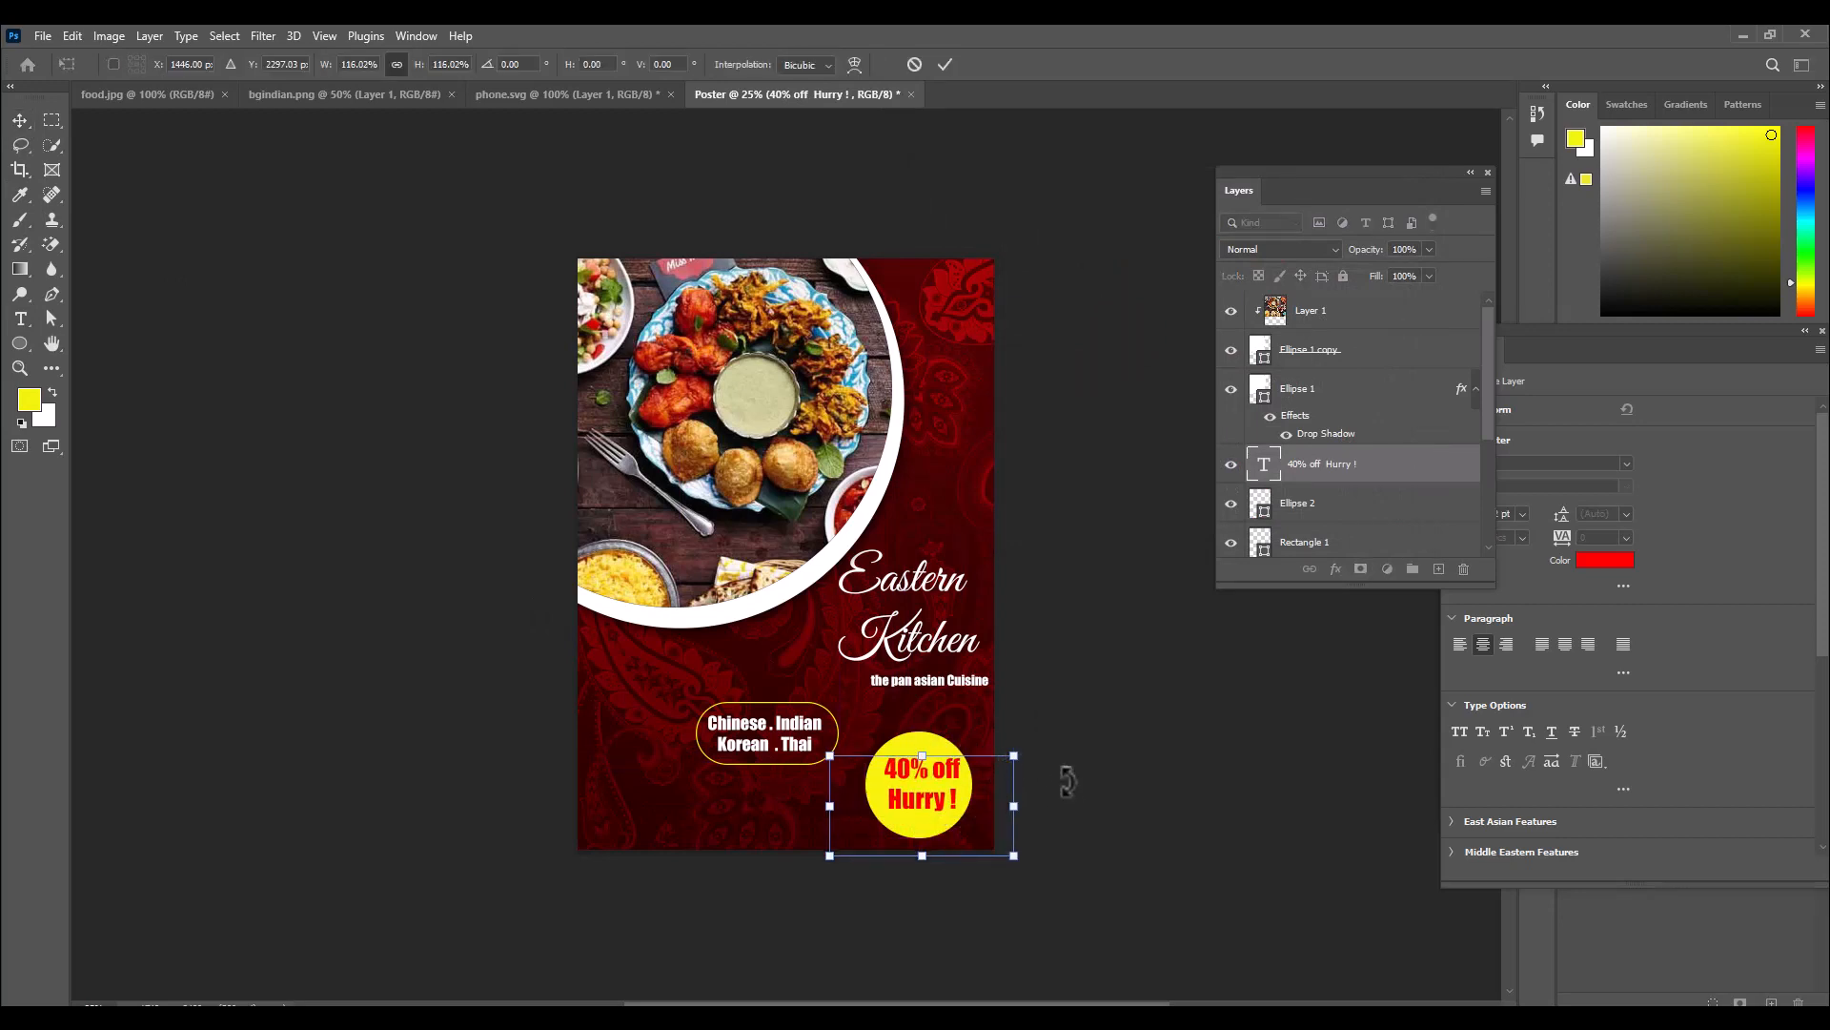
key("Return")
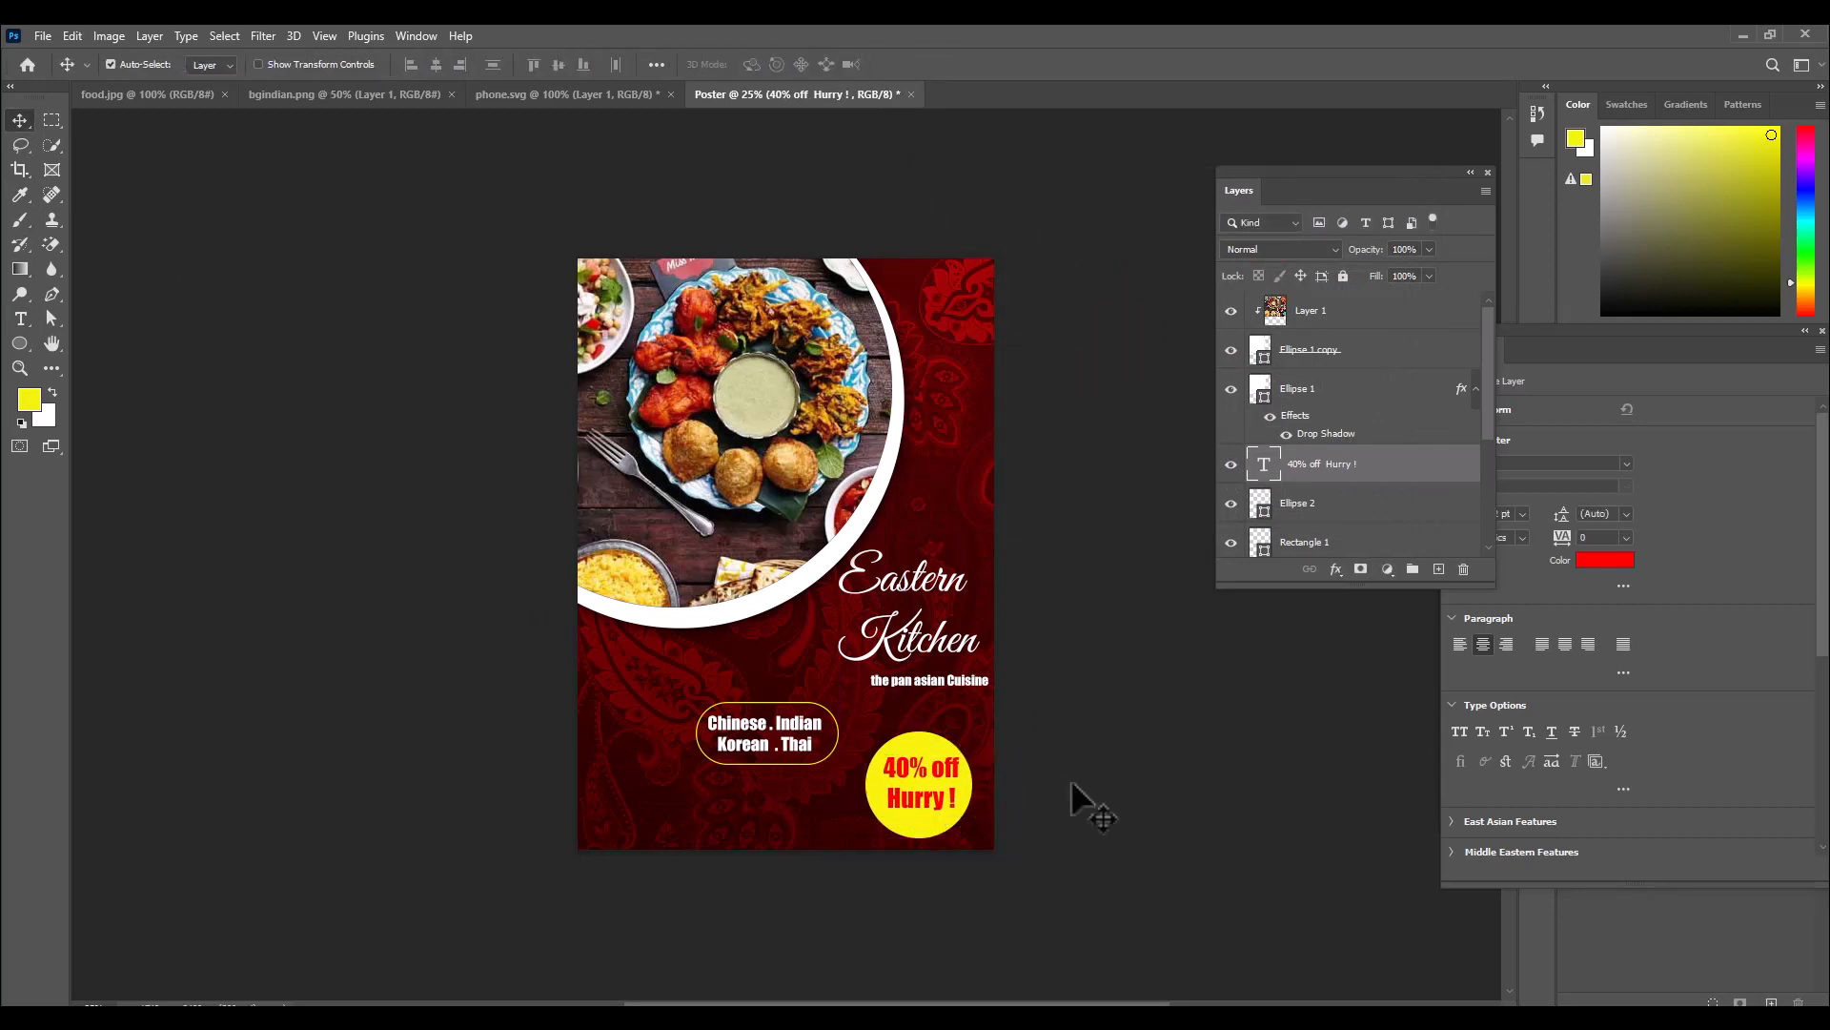
Nudge the red "40% off Hurry !" text slightly left and up on the yellow circle.
key("Left")
key("Left")
key("Up")
key("Up")
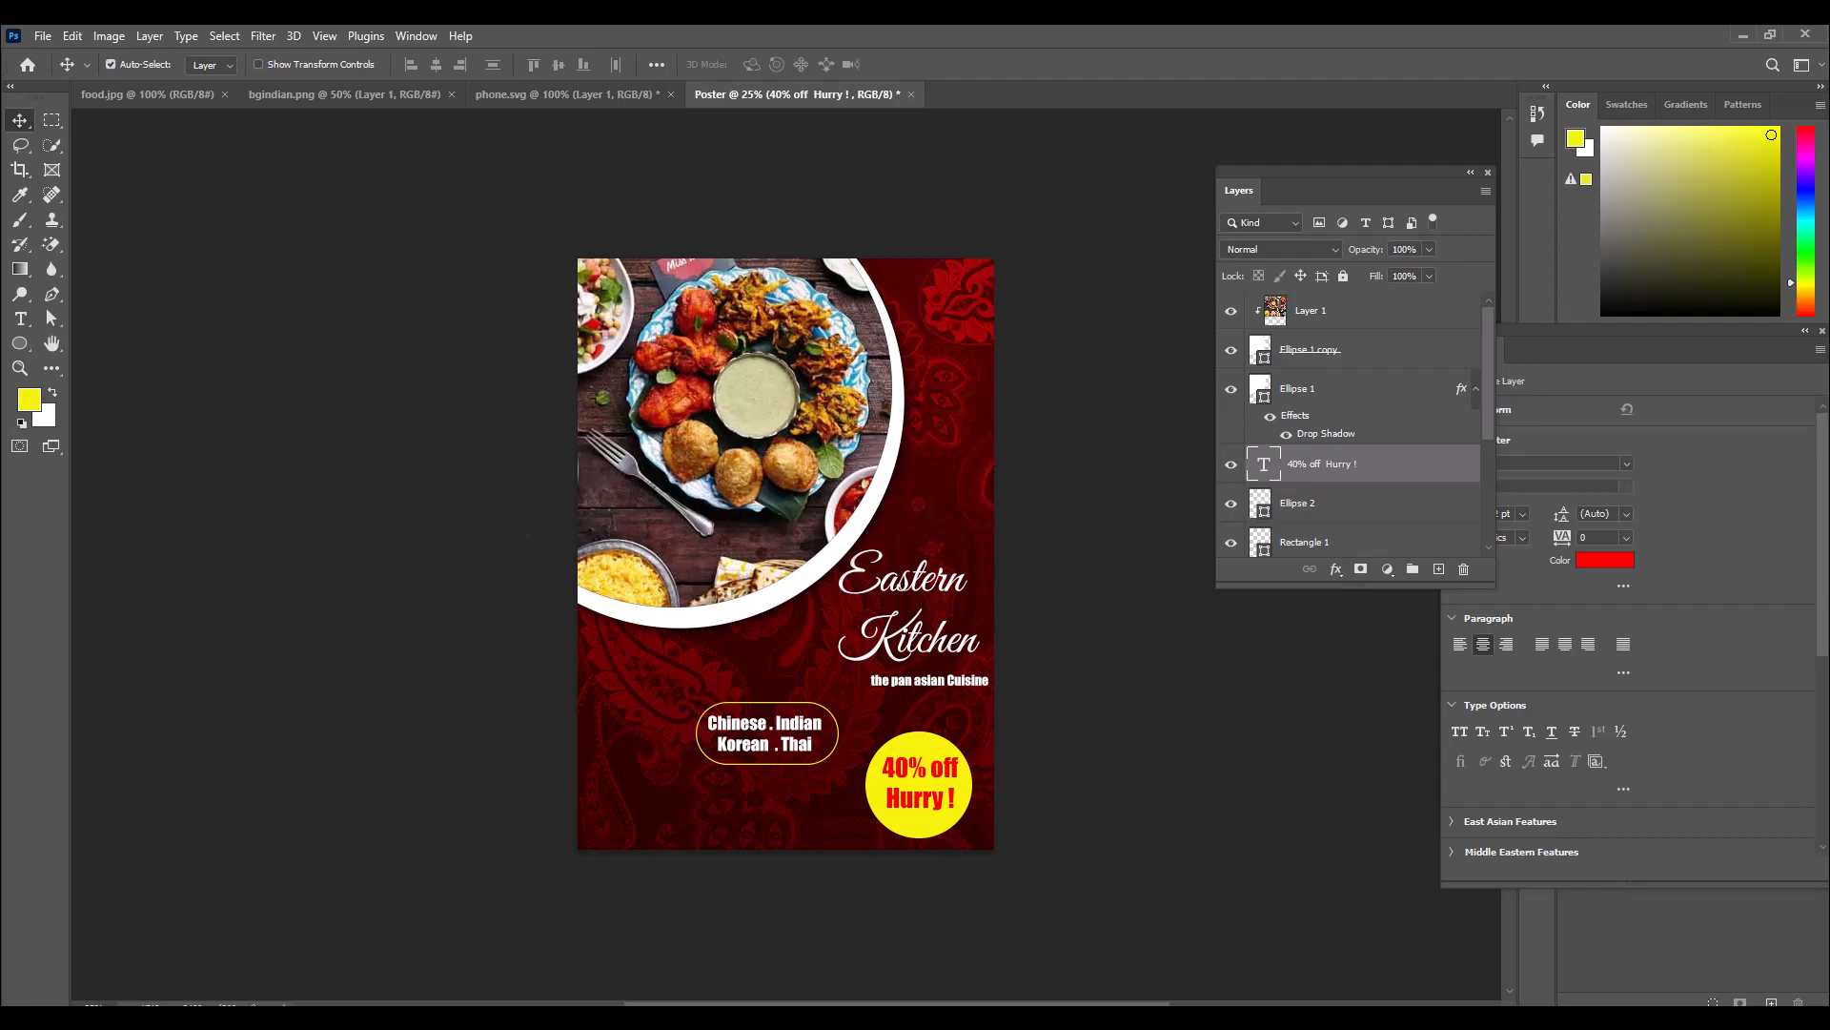
Copy the line "Free Home Delivery" from the Notepad notes and return to the poster.
key("alt+Tab")
left_click_drag(888, 507, 560, 507)
right_click(682, 504)
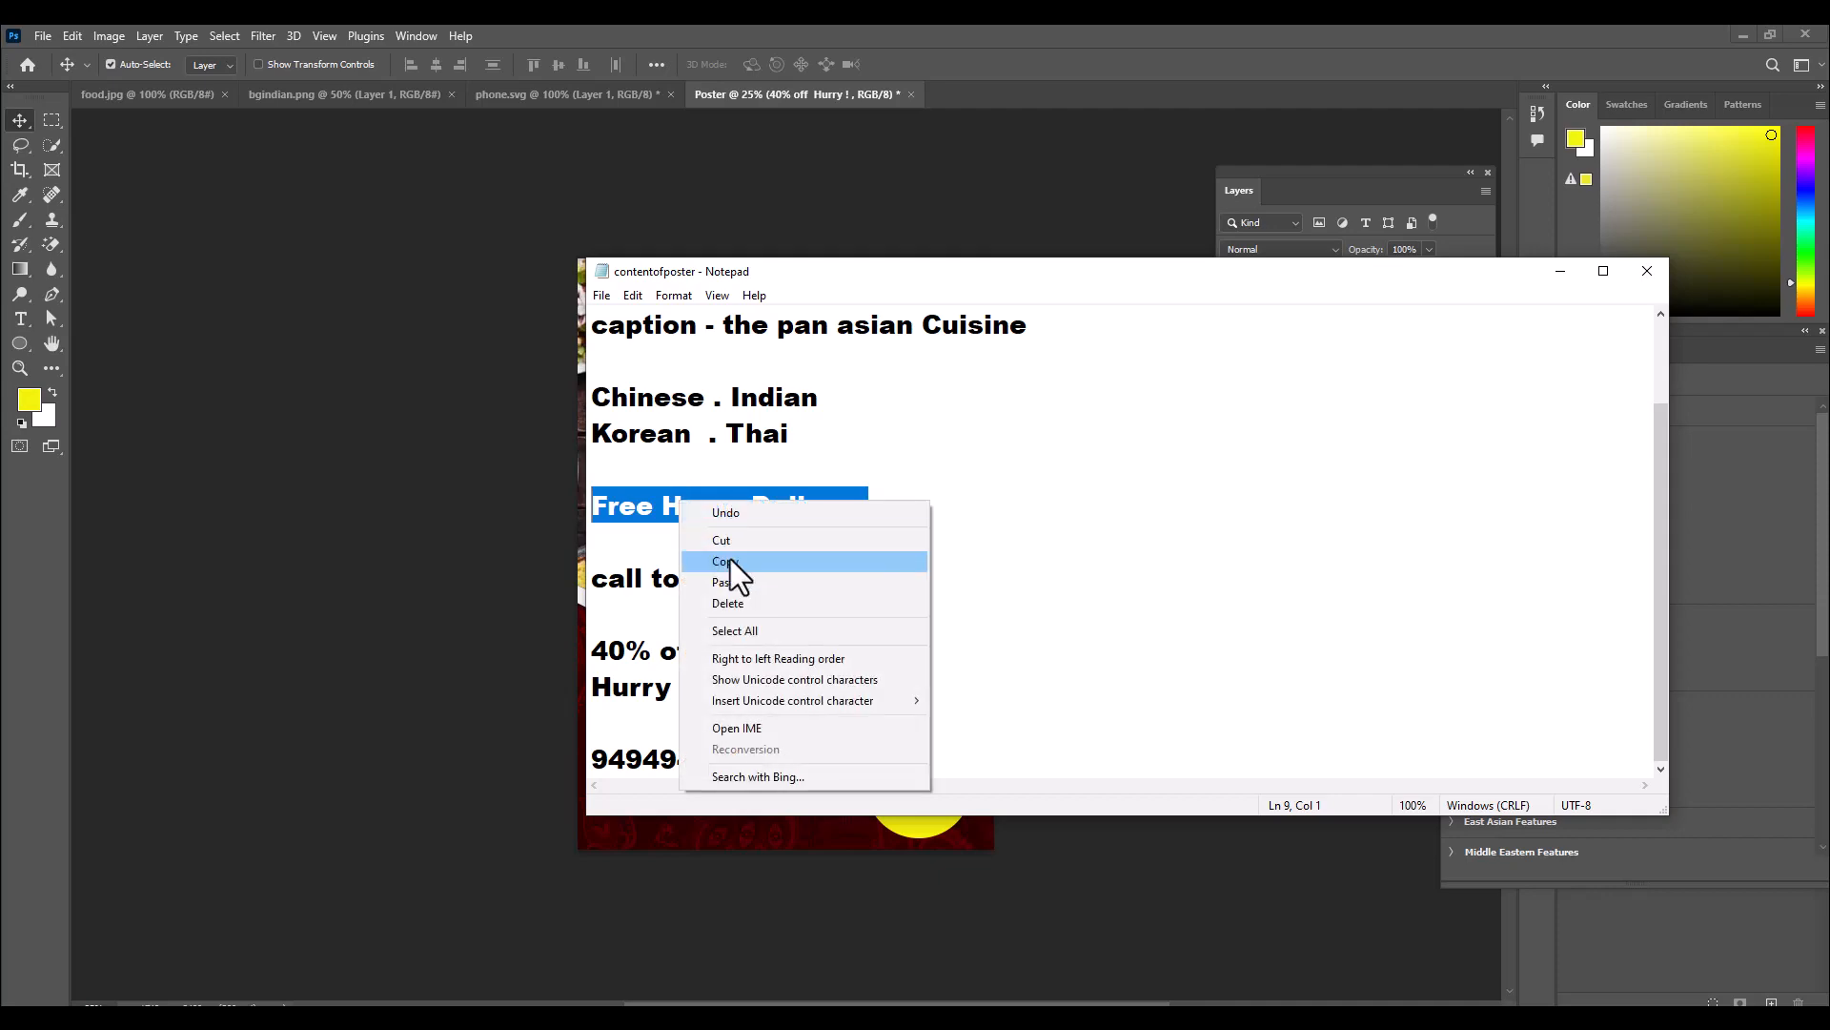
left_click(730, 558)
left_click(1561, 271)
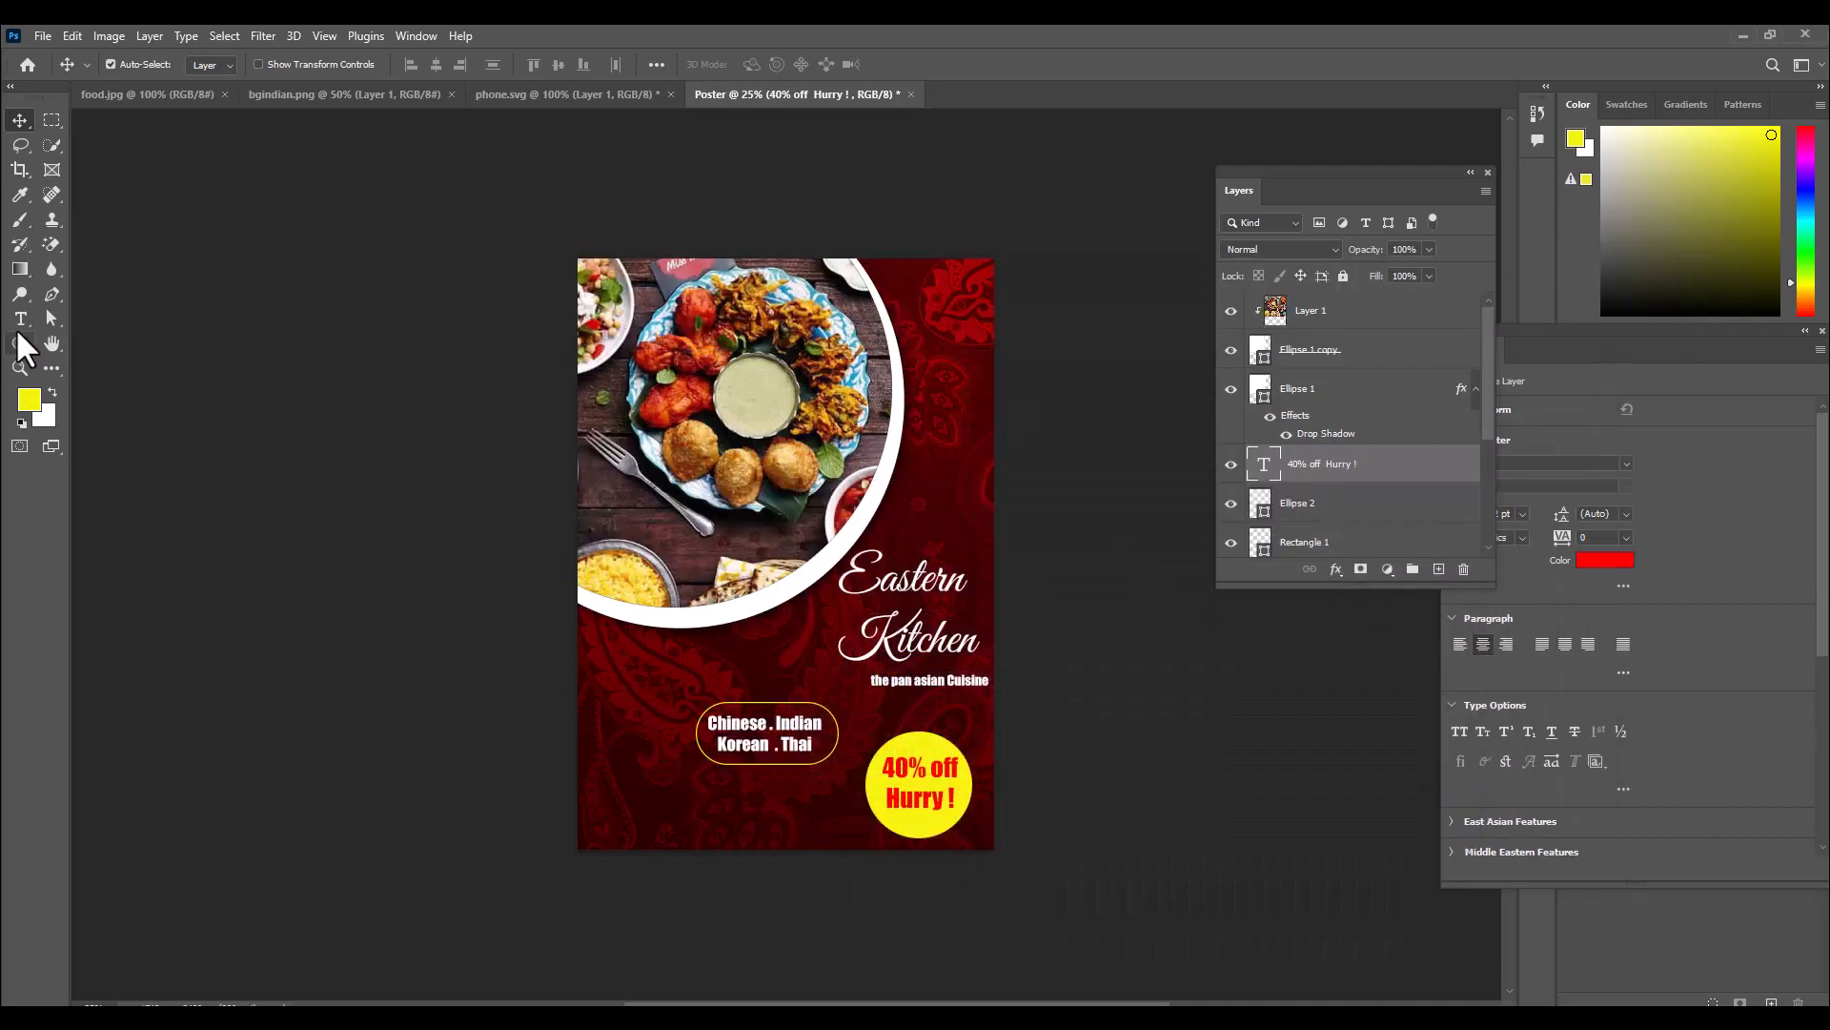
Add the copied "Free Home Delivery" line as 22 pt text below the food picture and colour it yellow (ffea00).
left_click(20, 318)
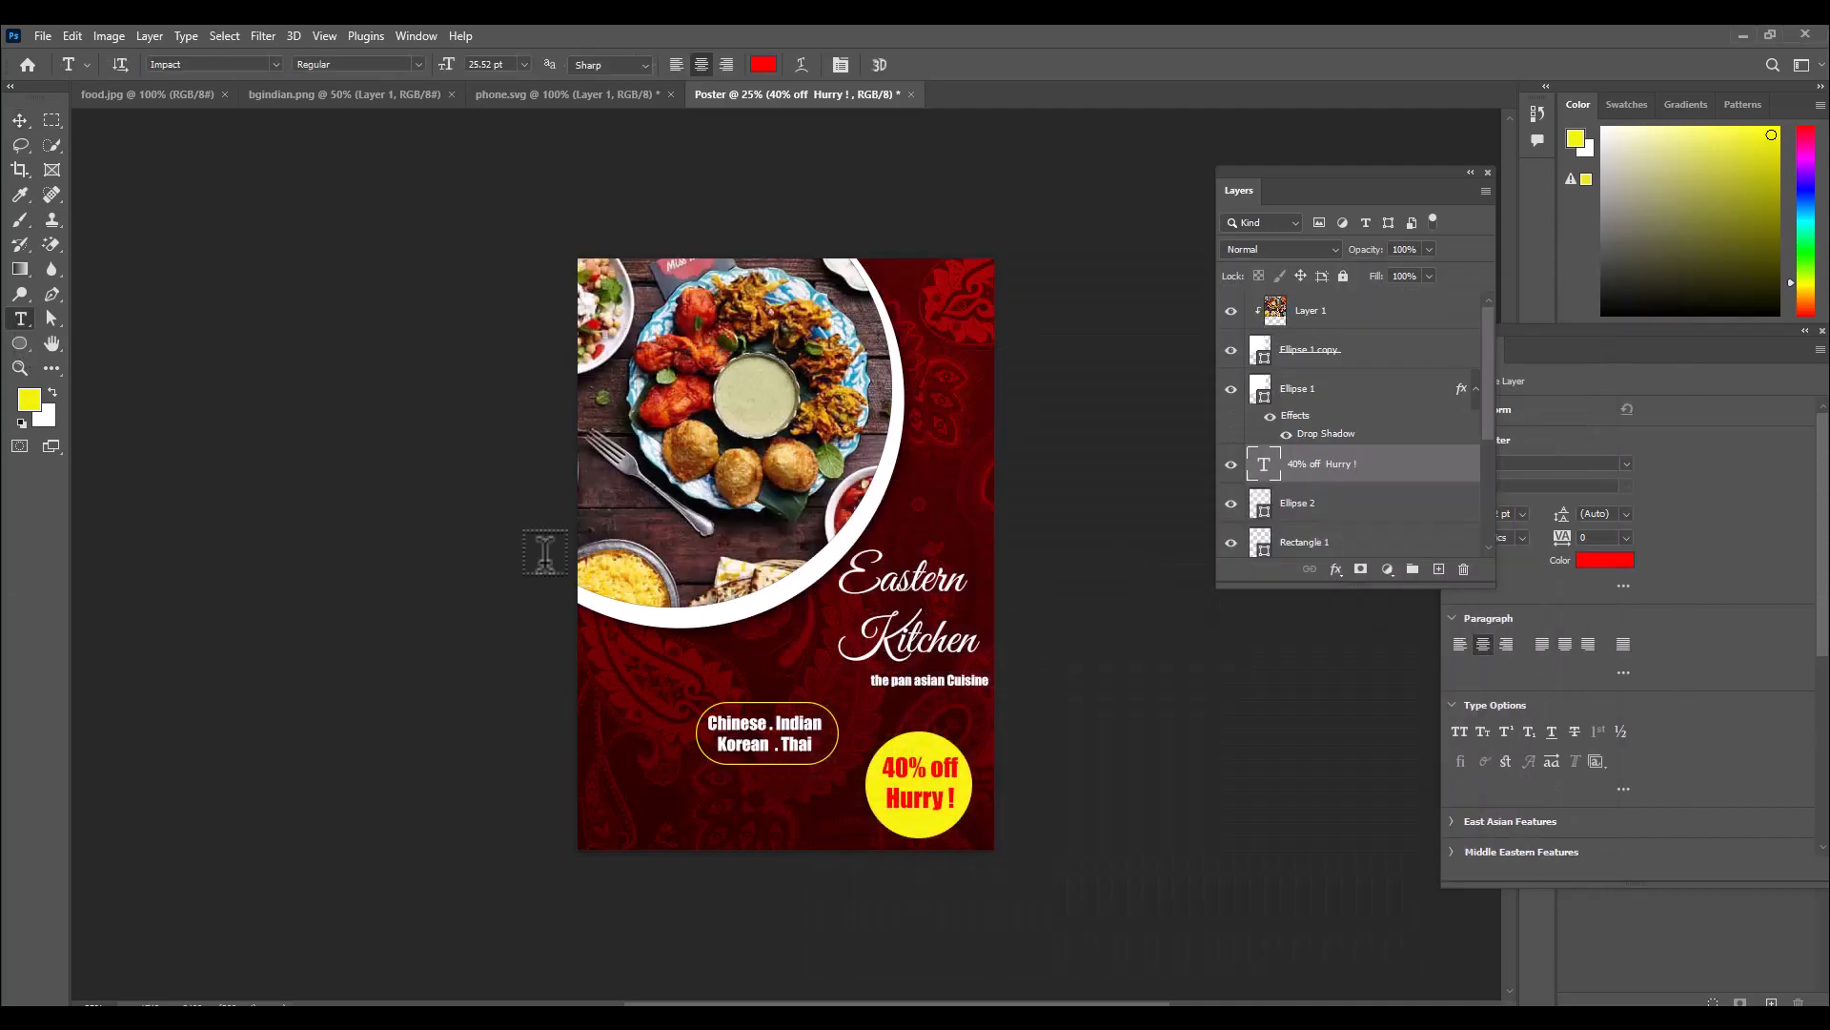
left_click(620, 696)
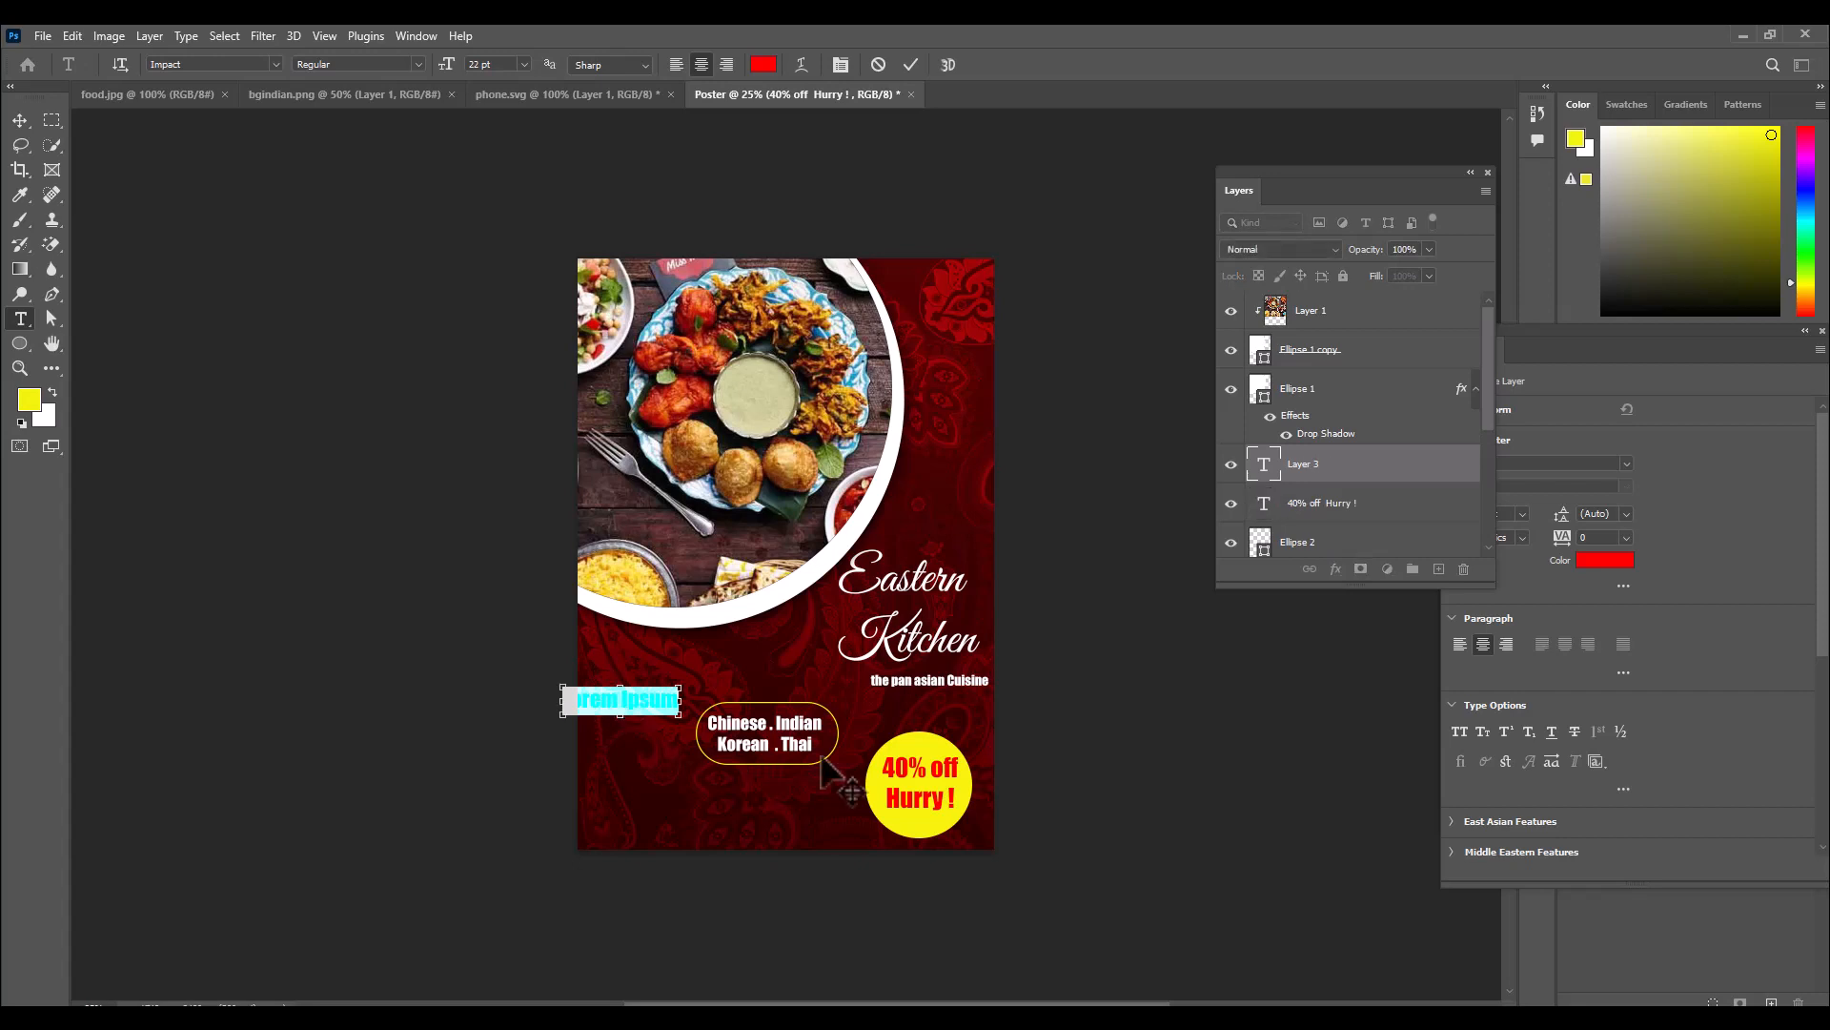
key("ctrl+v")
double_click(1264, 466)
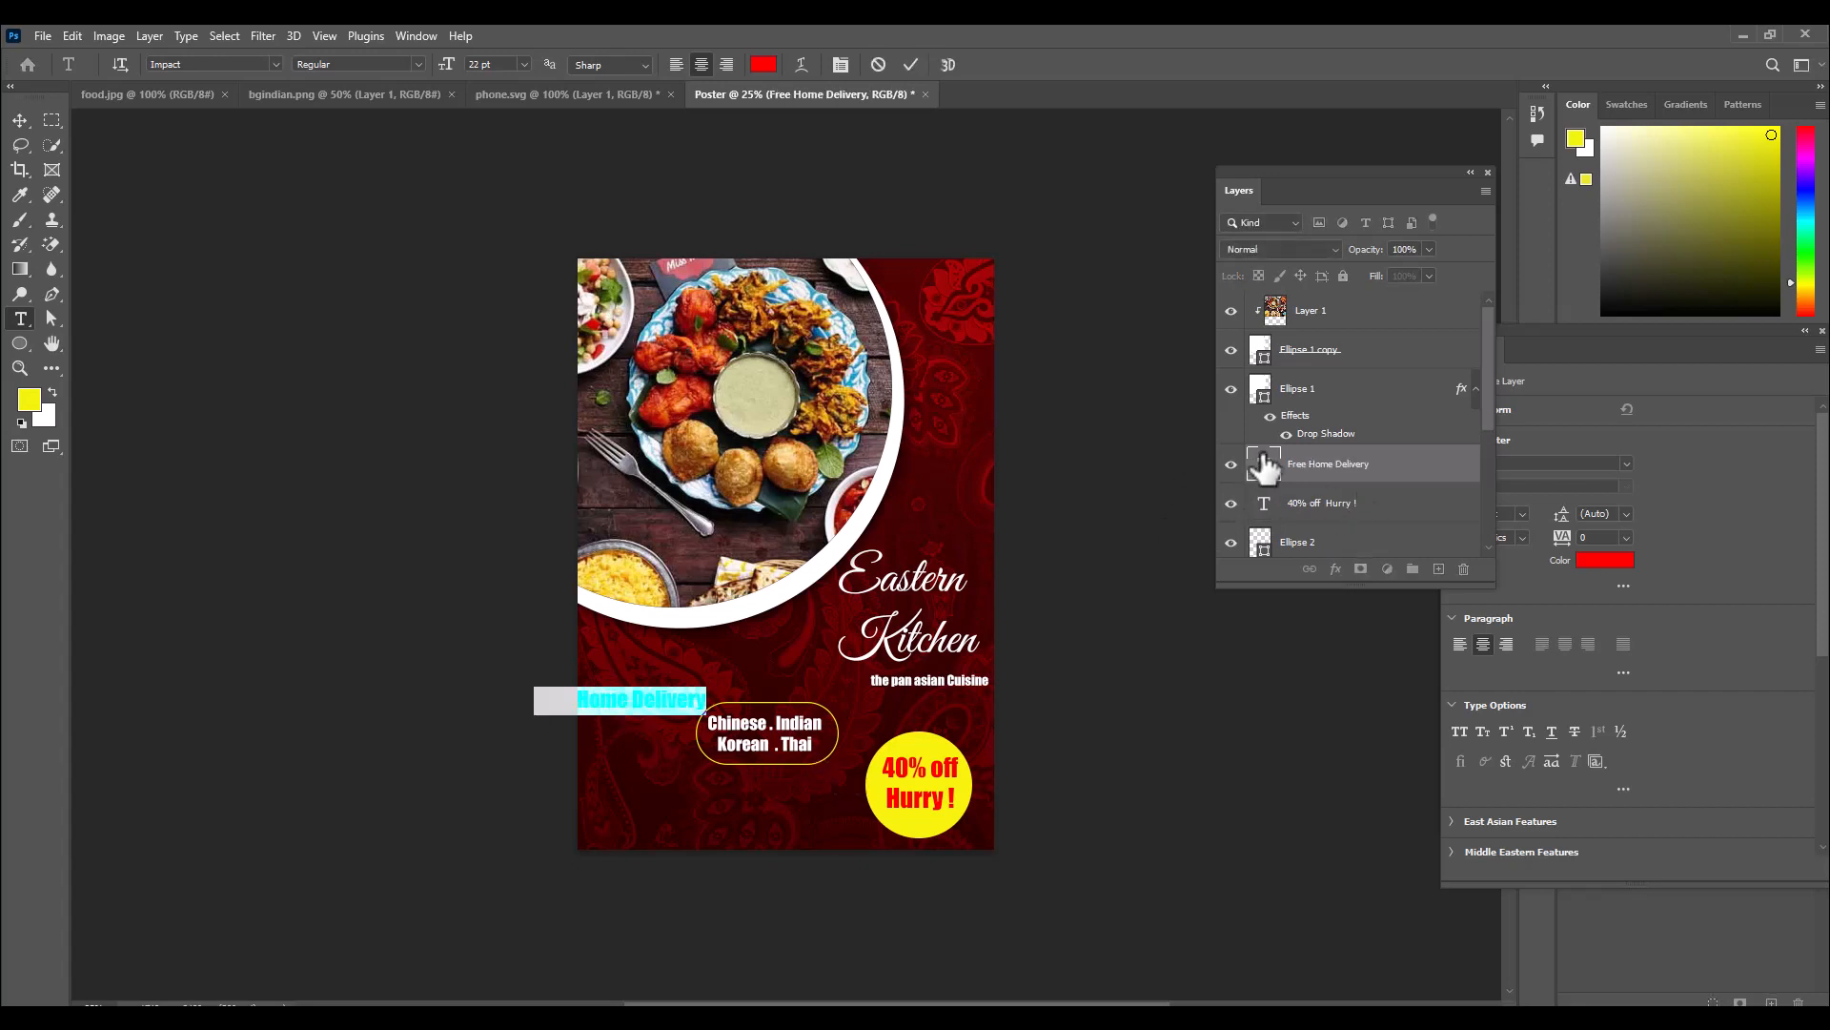
left_click(764, 64)
left_click(1004, 294)
left_click(1055, 313)
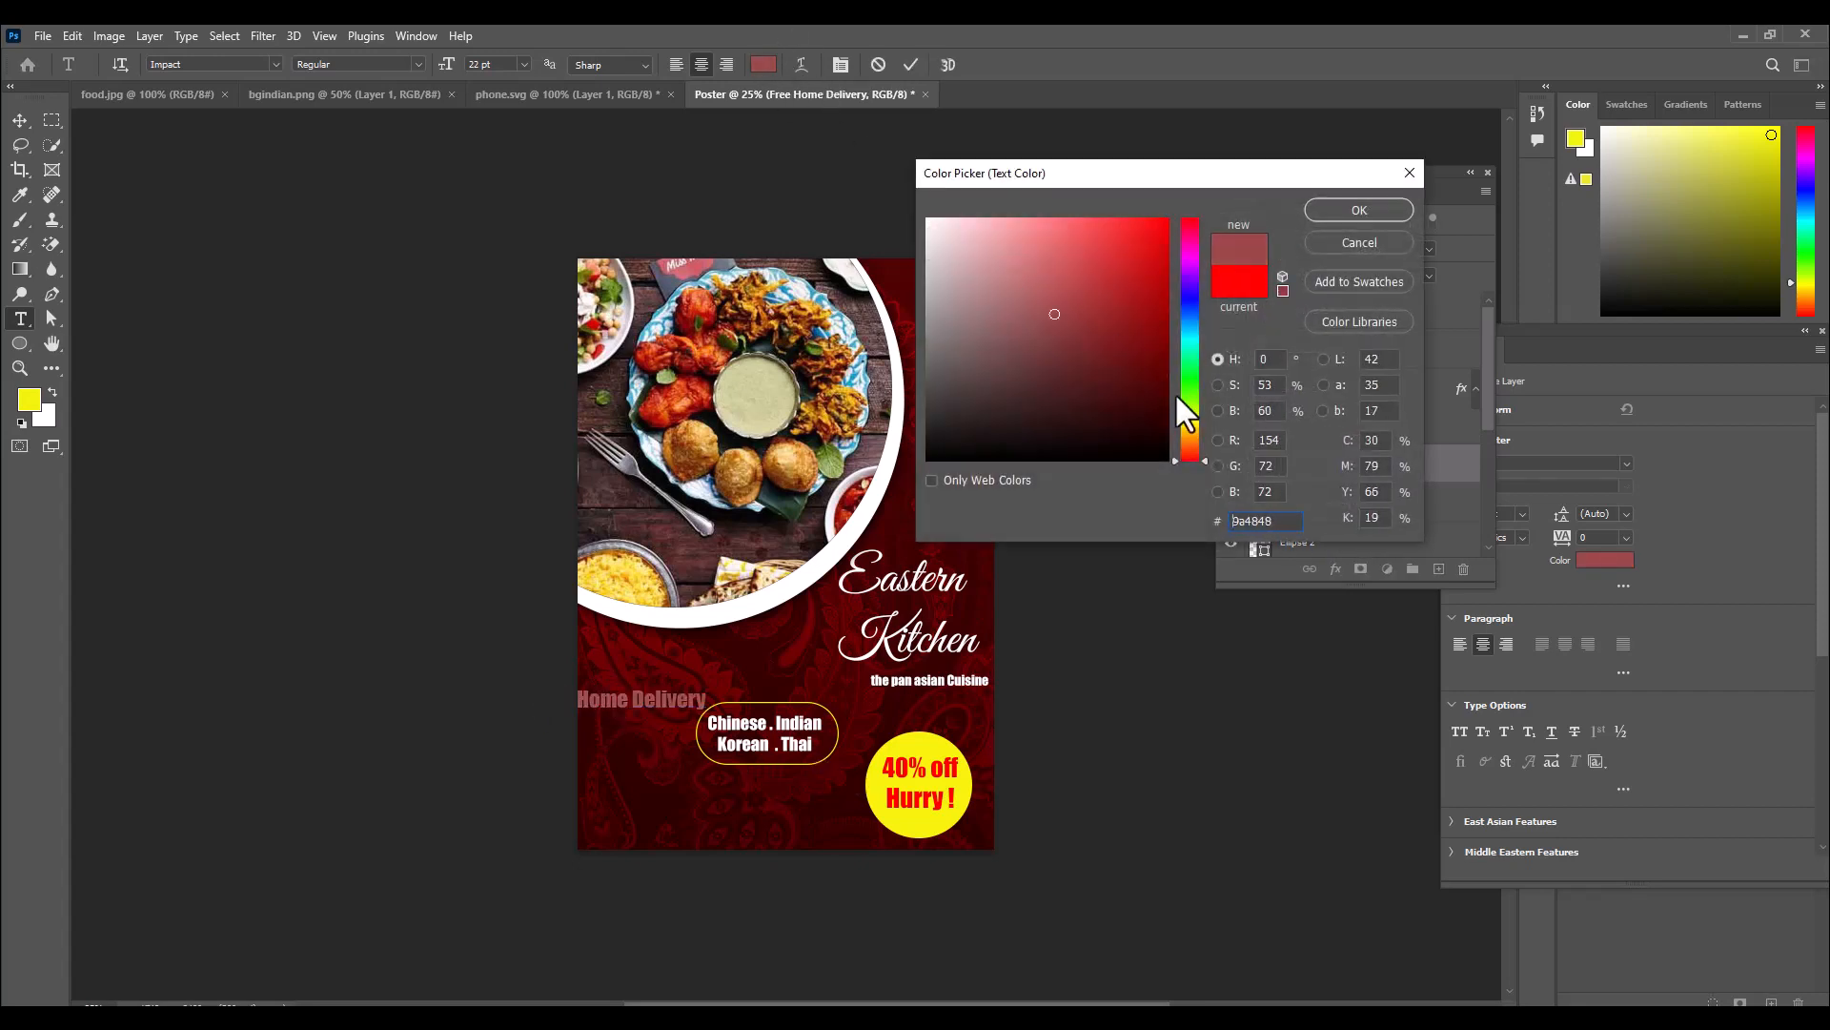
left_click(1192, 422)
left_click(1167, 221)
left_click(1323, 208)
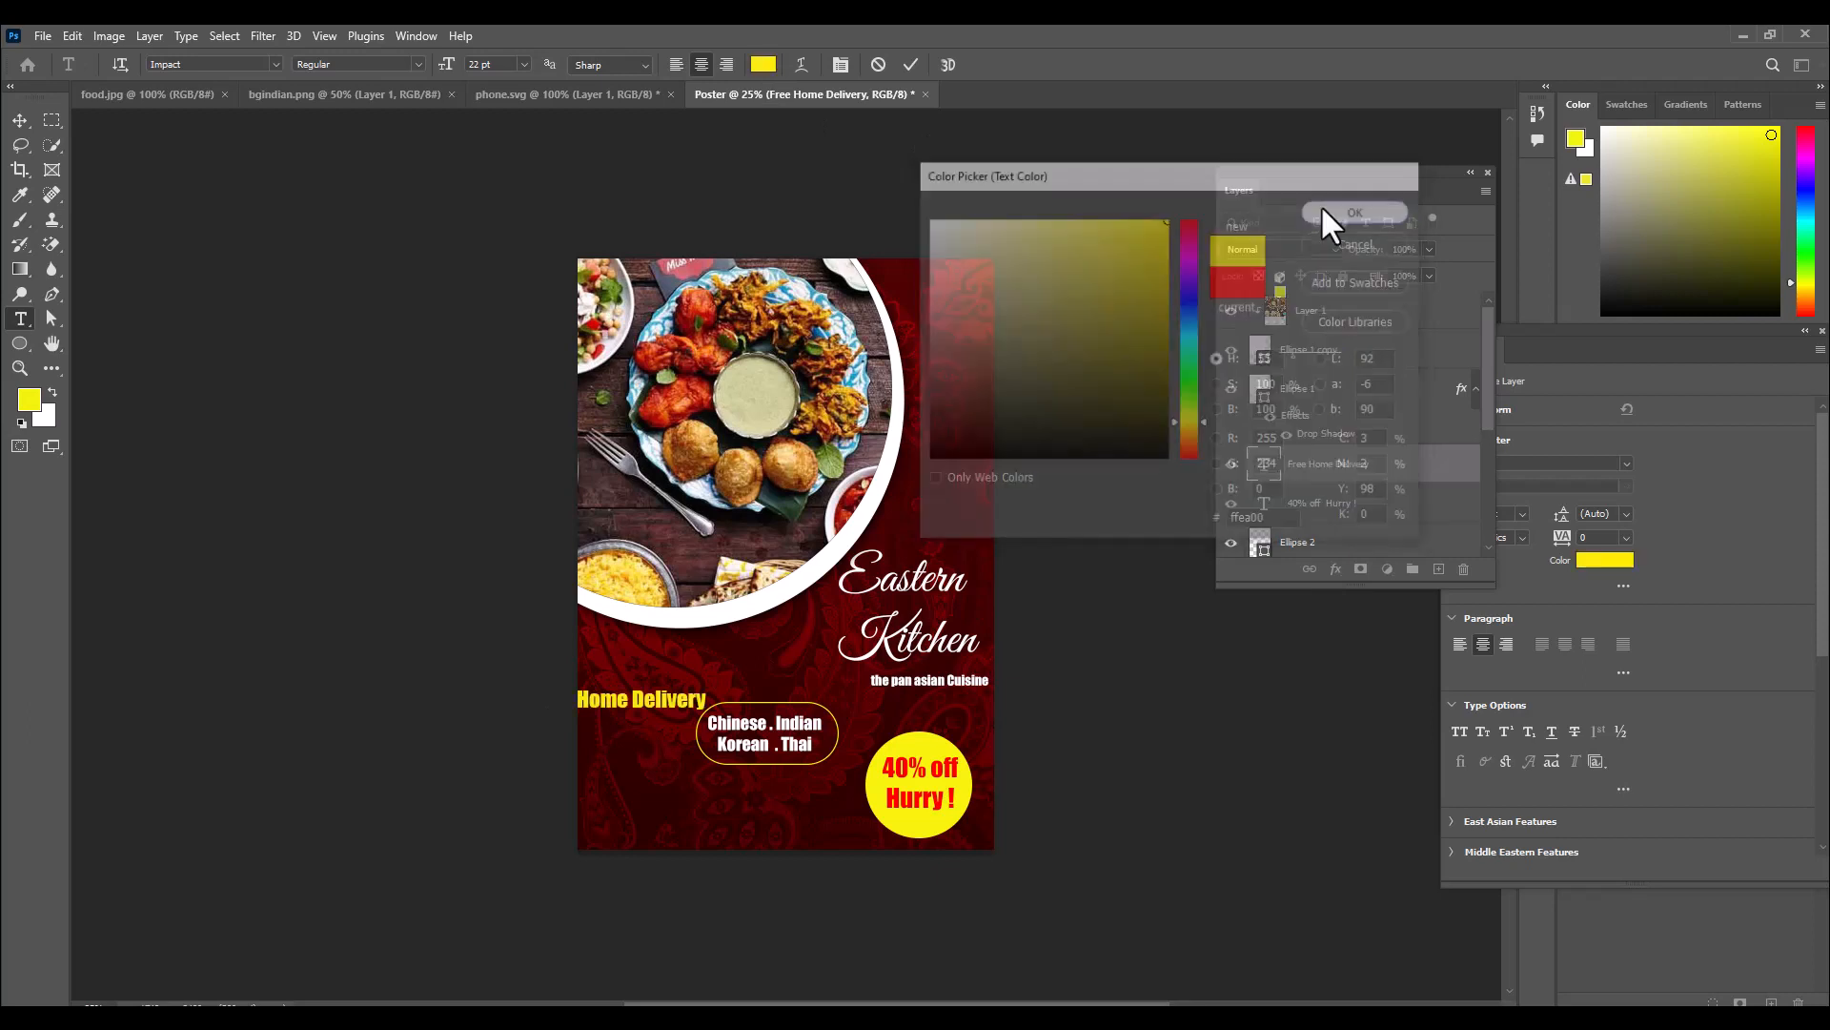
Move the "Free Home Delivery" text above the outlined cuisine lines and set its font to Caveat.
left_click(20, 121)
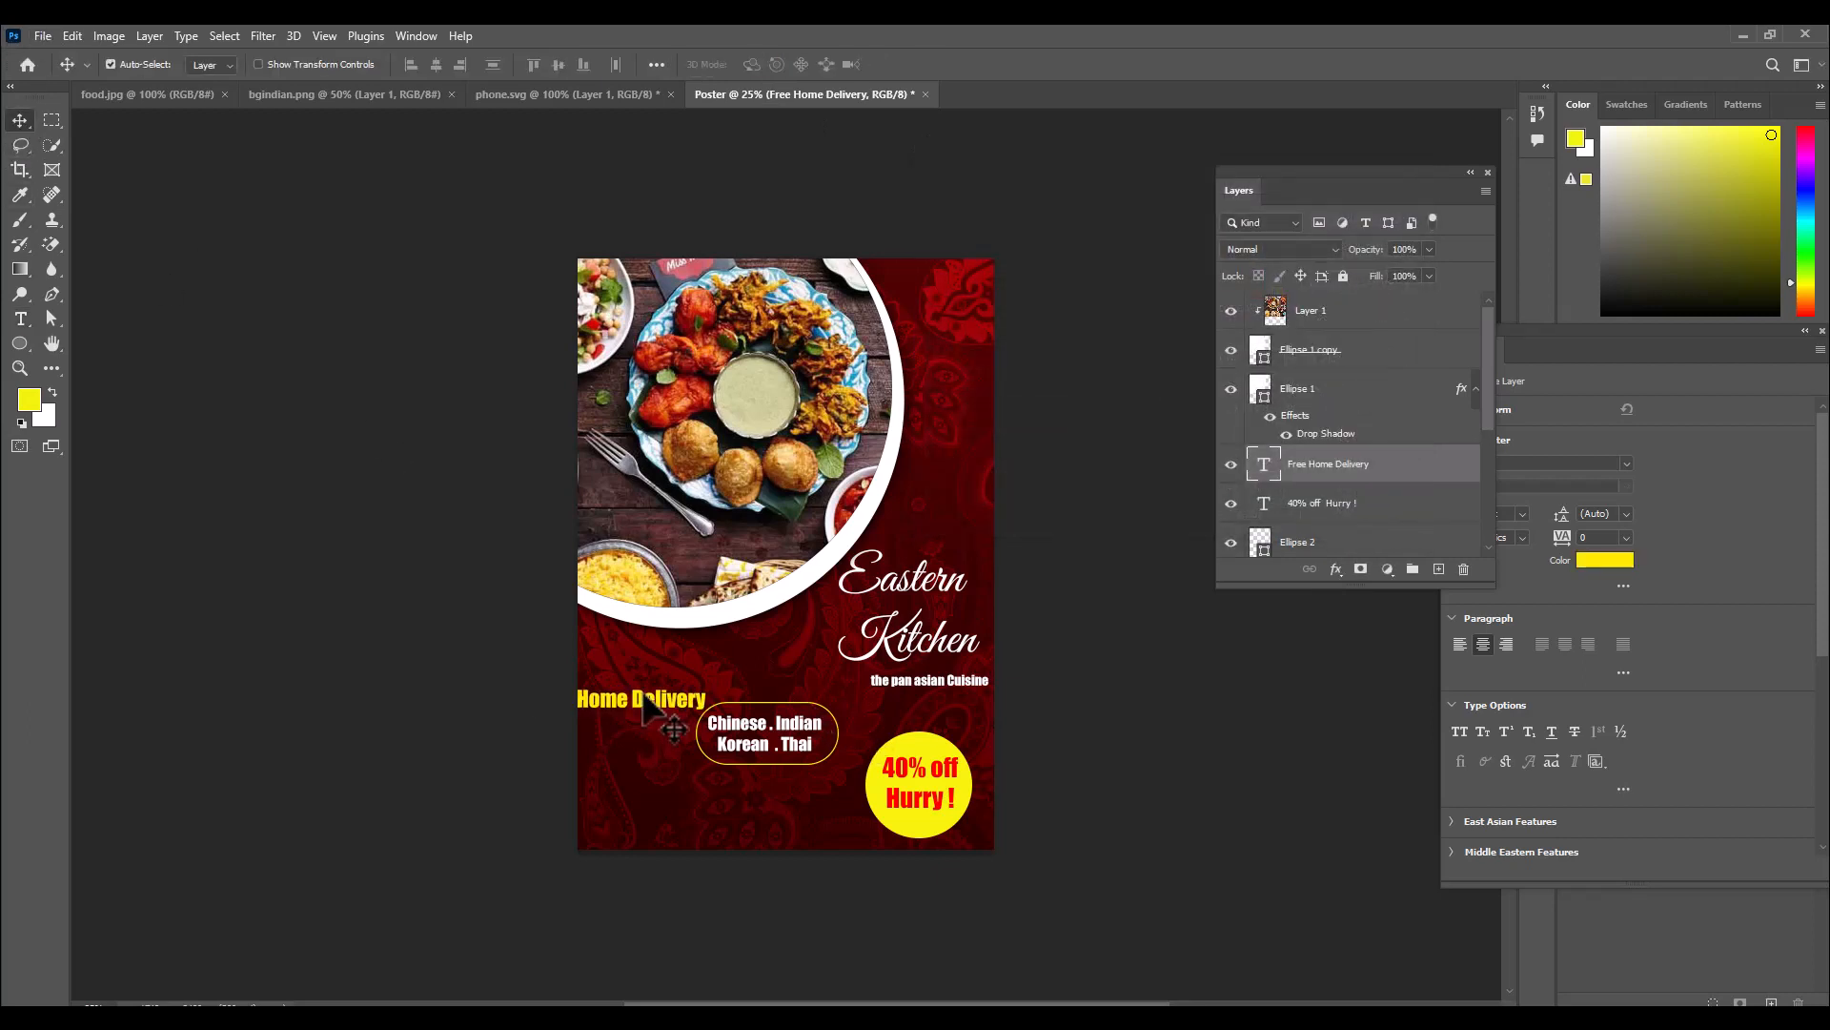
left_click_drag(648, 706, 710, 682)
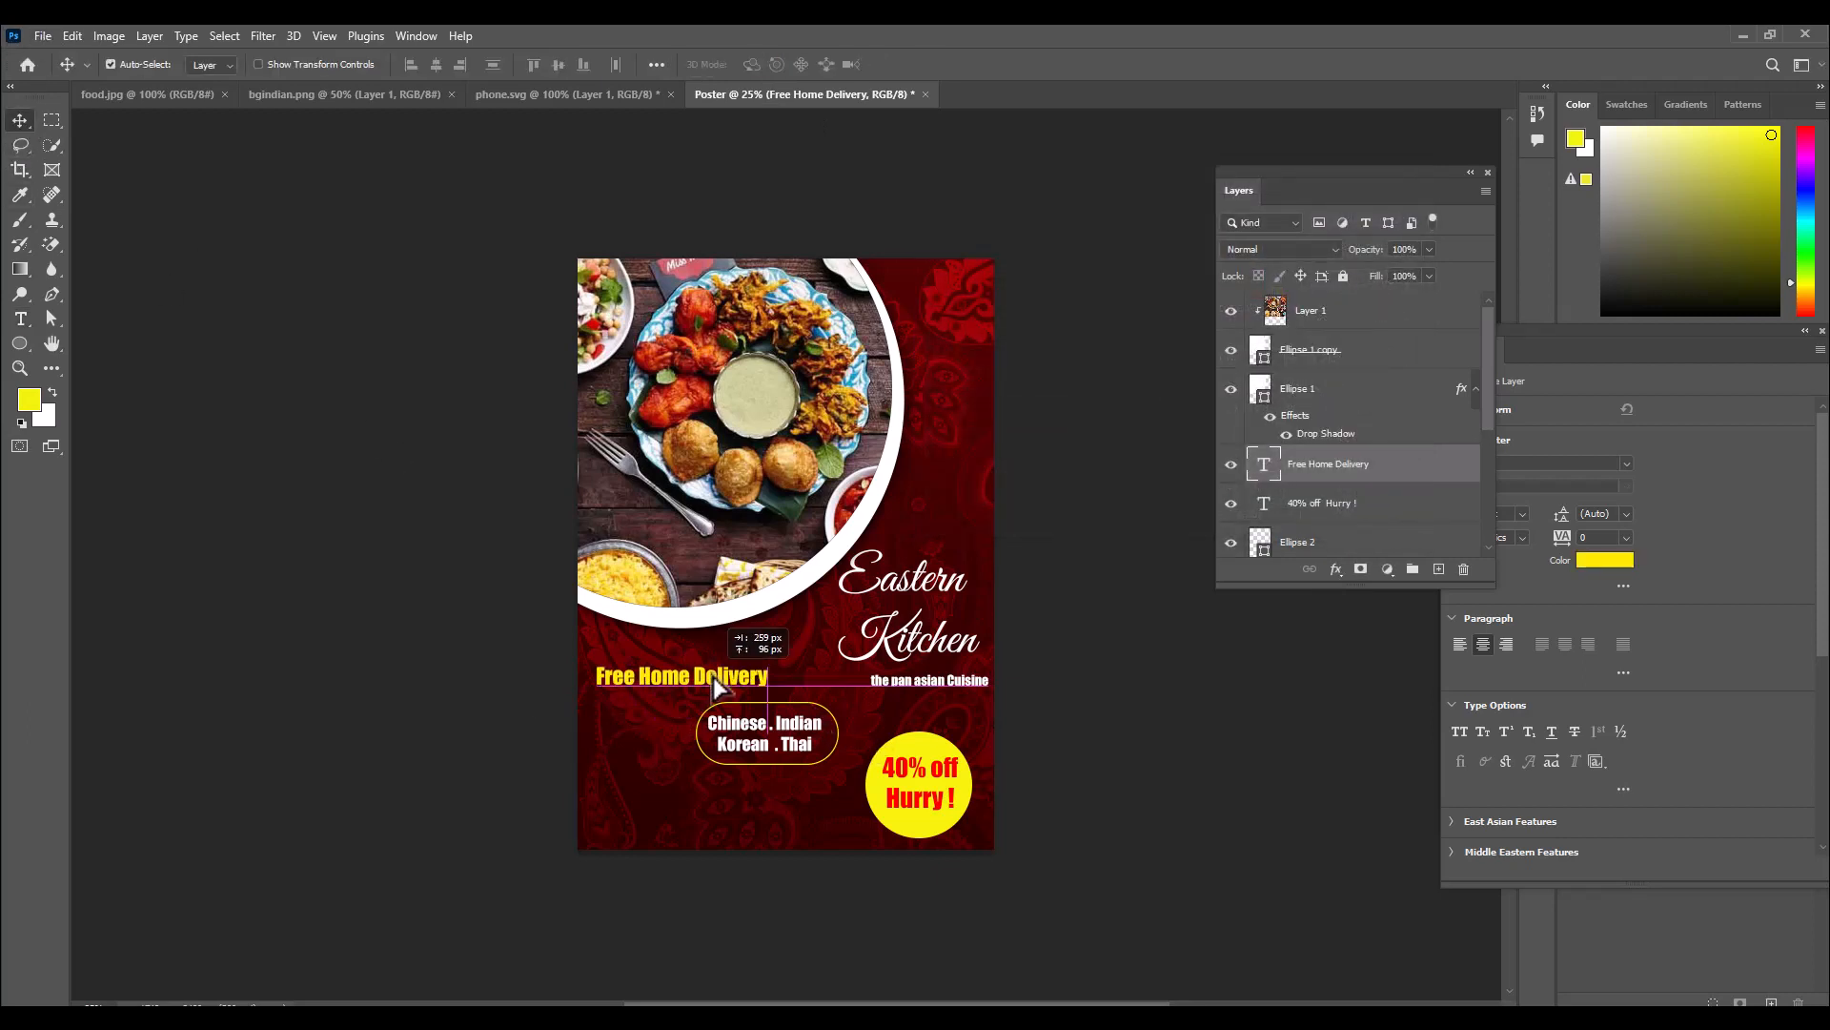
double_click(1265, 464)
left_click(275, 63)
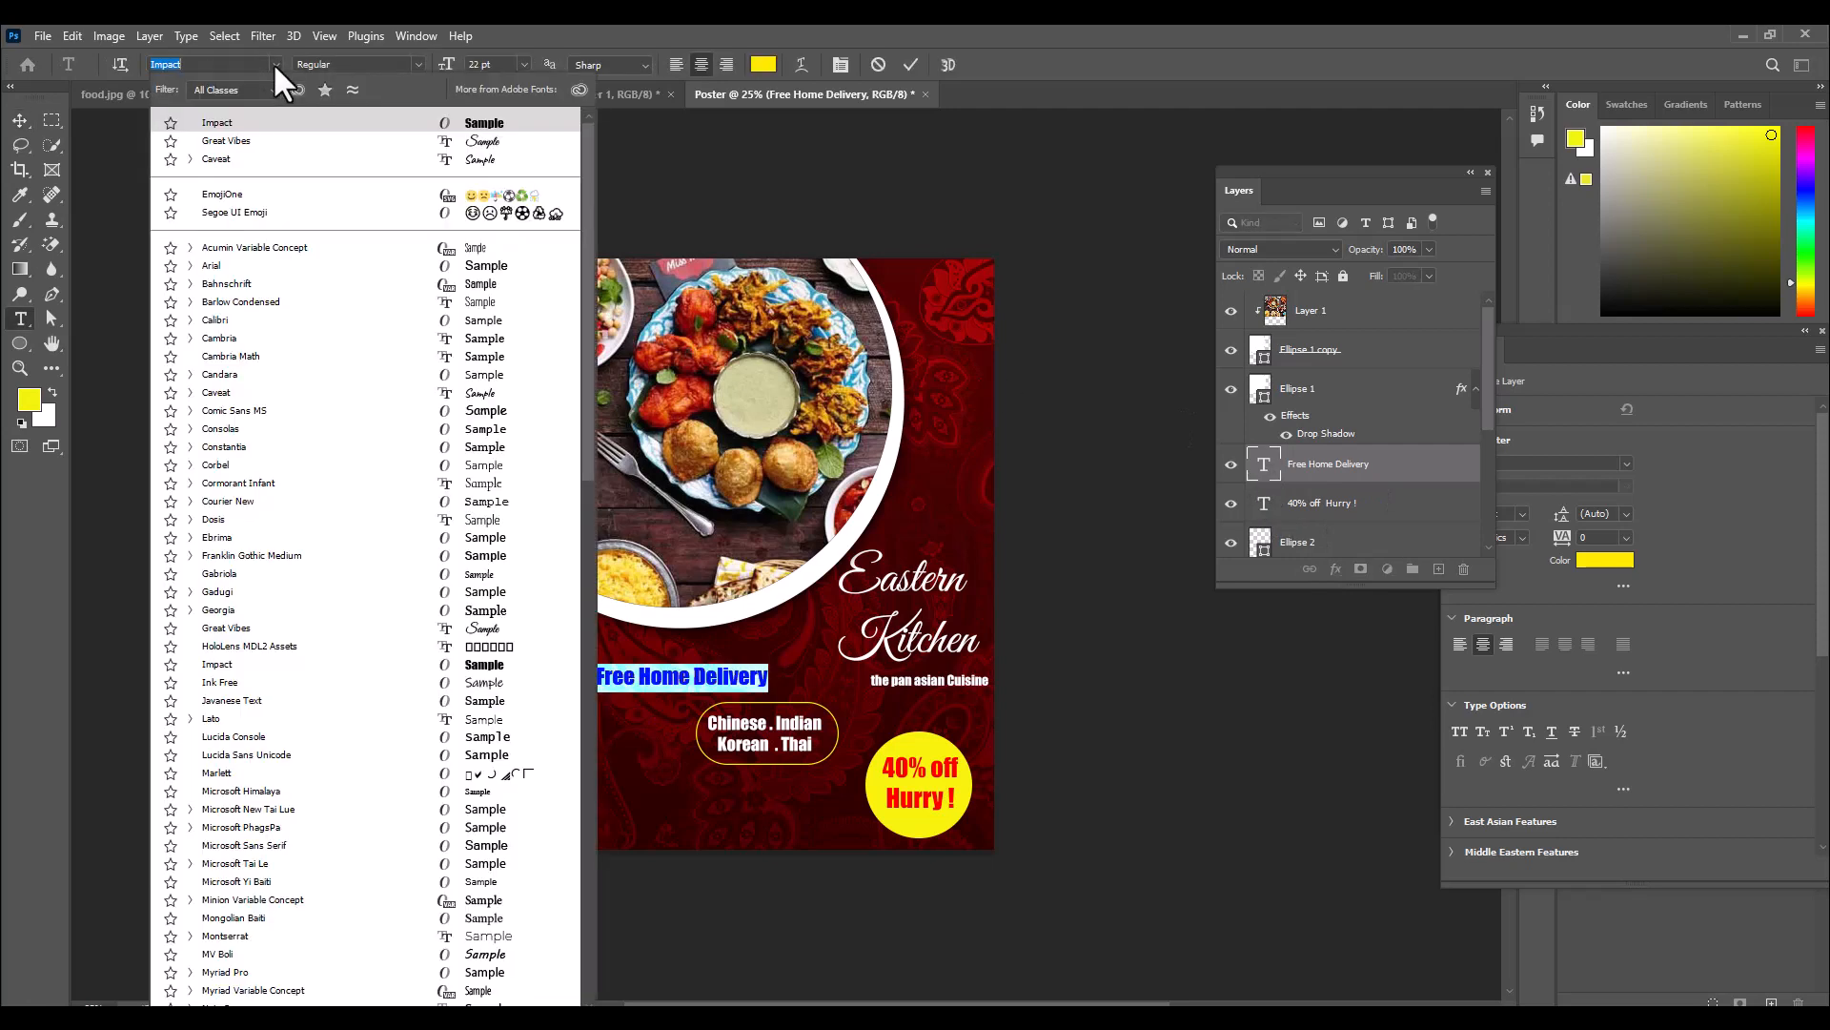
left_click(238, 160)
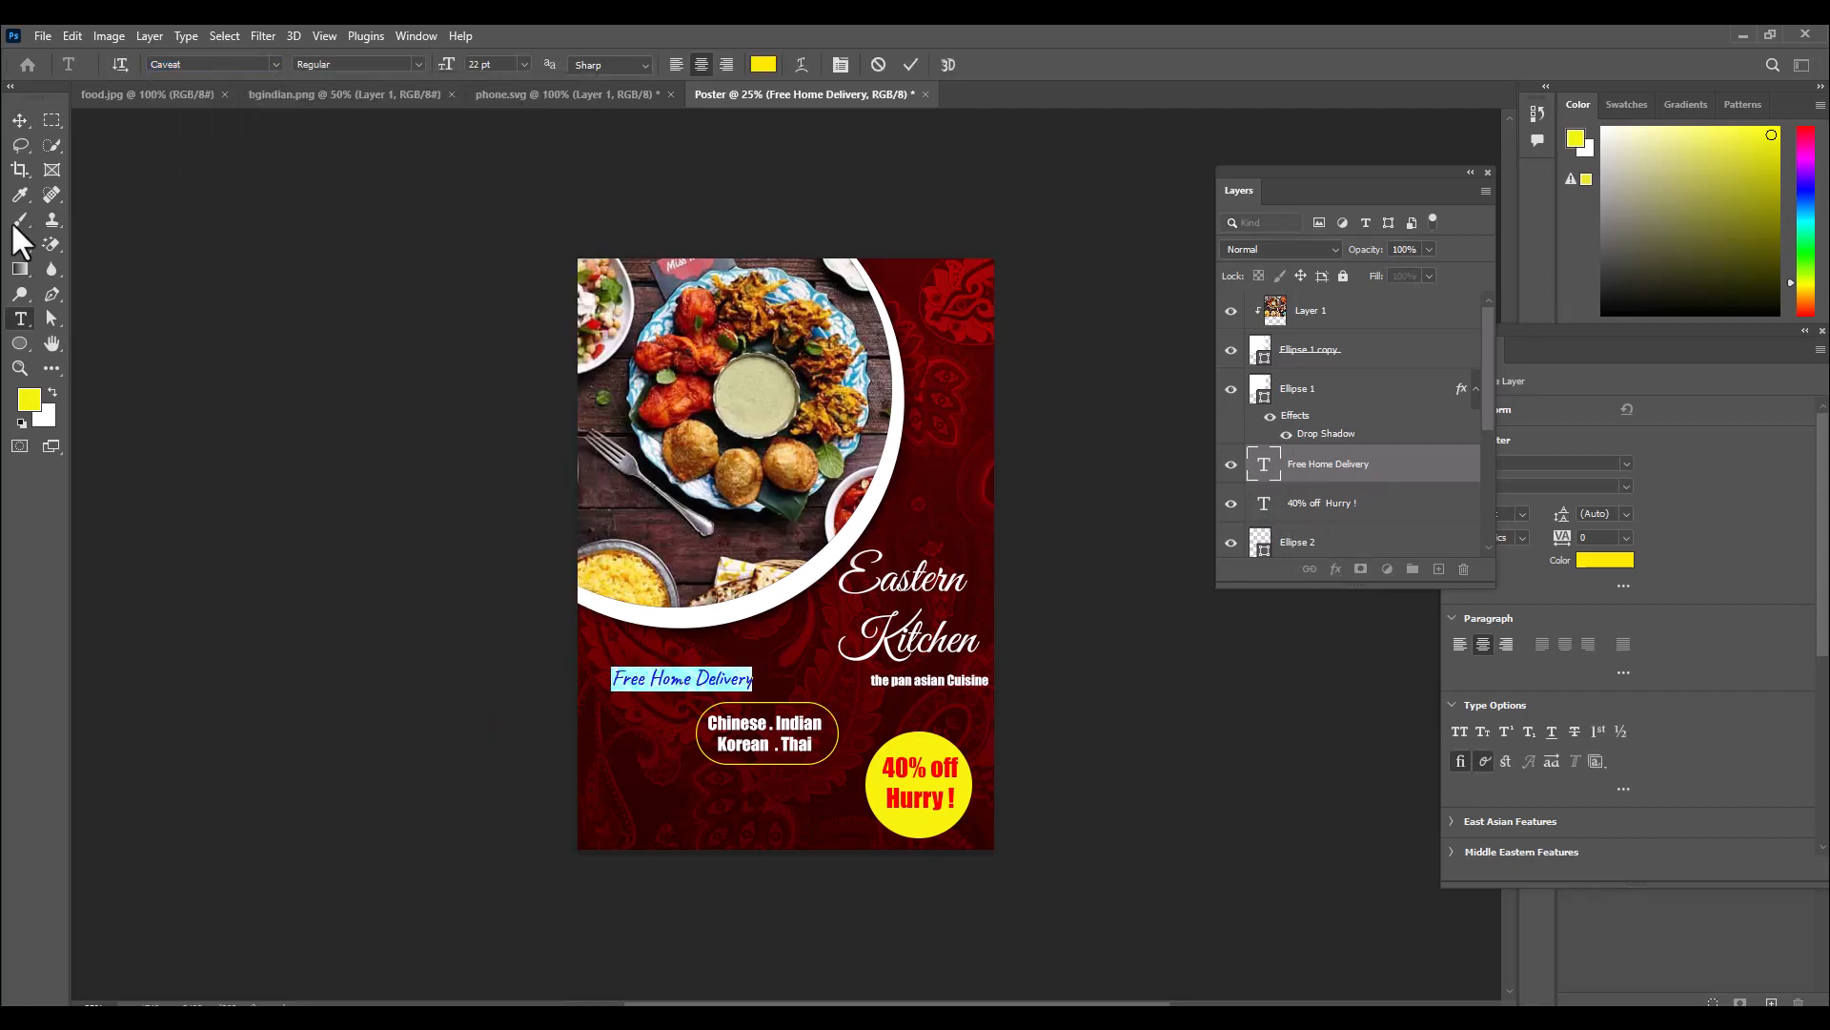
left_click(19, 120)
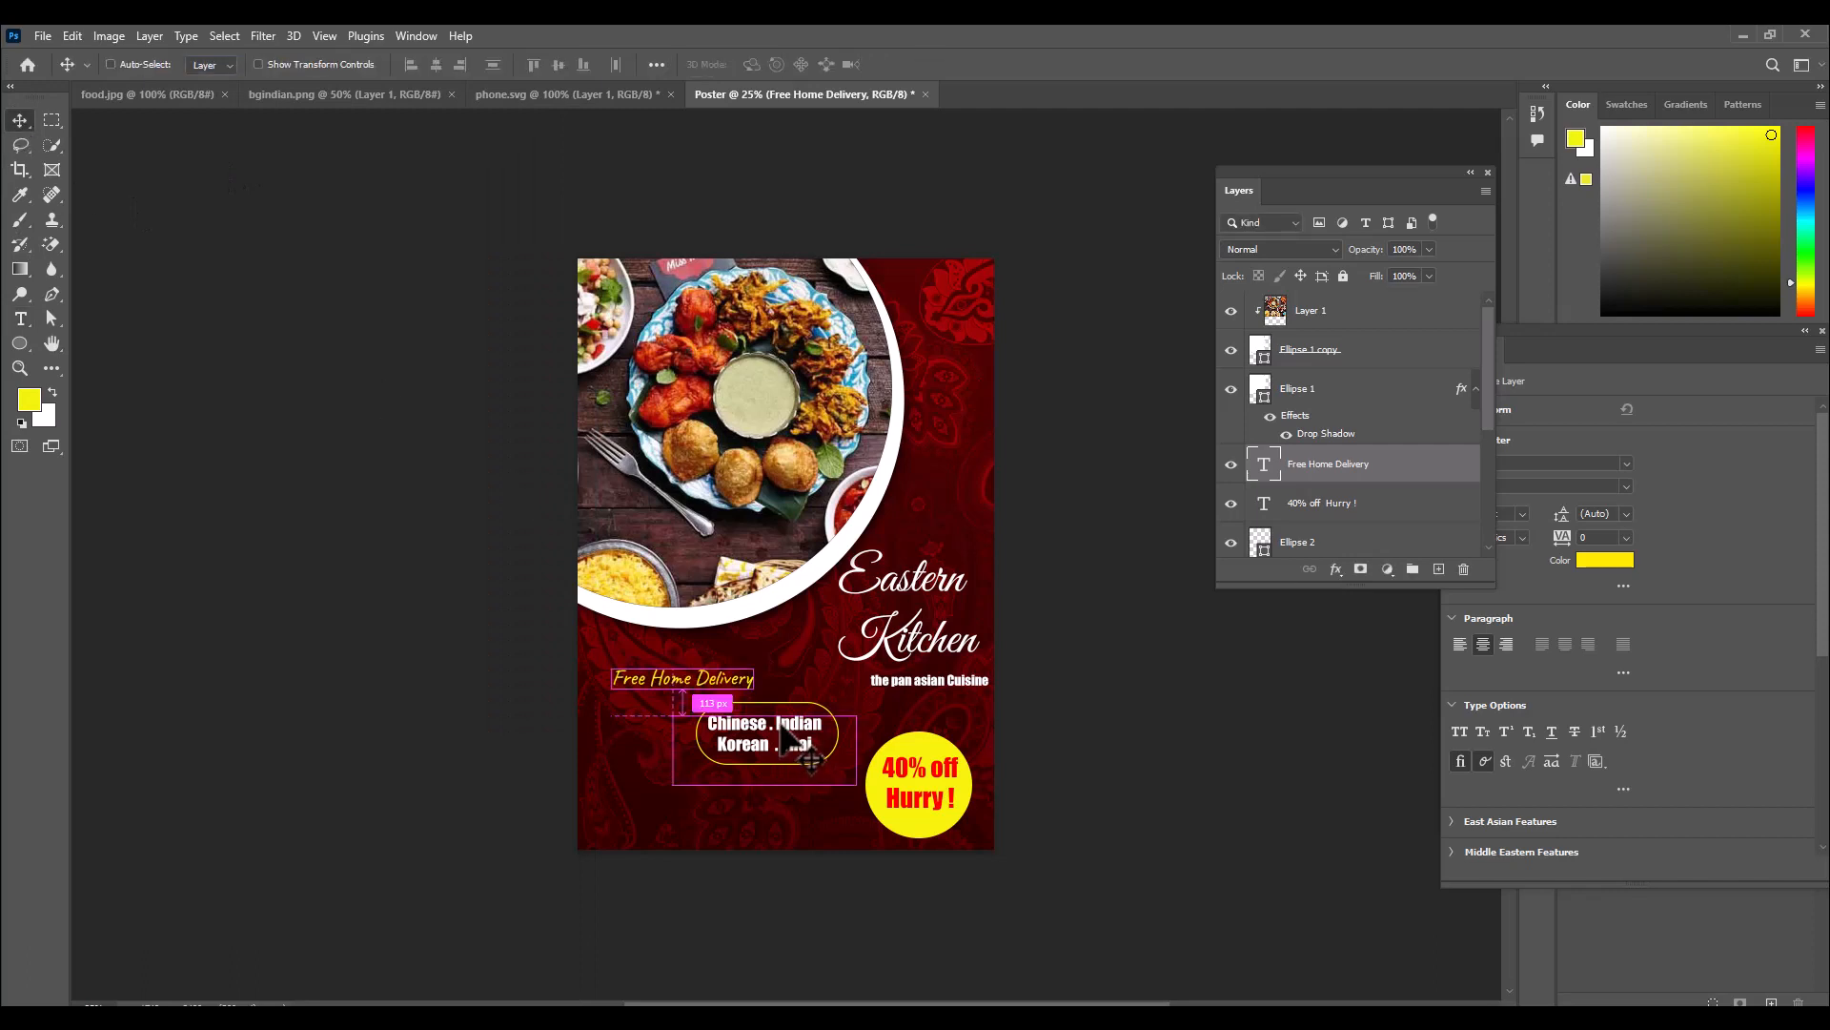
Enlarge the "Free Home Delivery" text to about 149% and rotate it about -22 degrees so it slants upward.
key("ctrl+t")
mouse_move(759, 653)
left_mouse_down()
mouse_move(784, 648)
mouse_move(773, 622)
left_mouse_up()
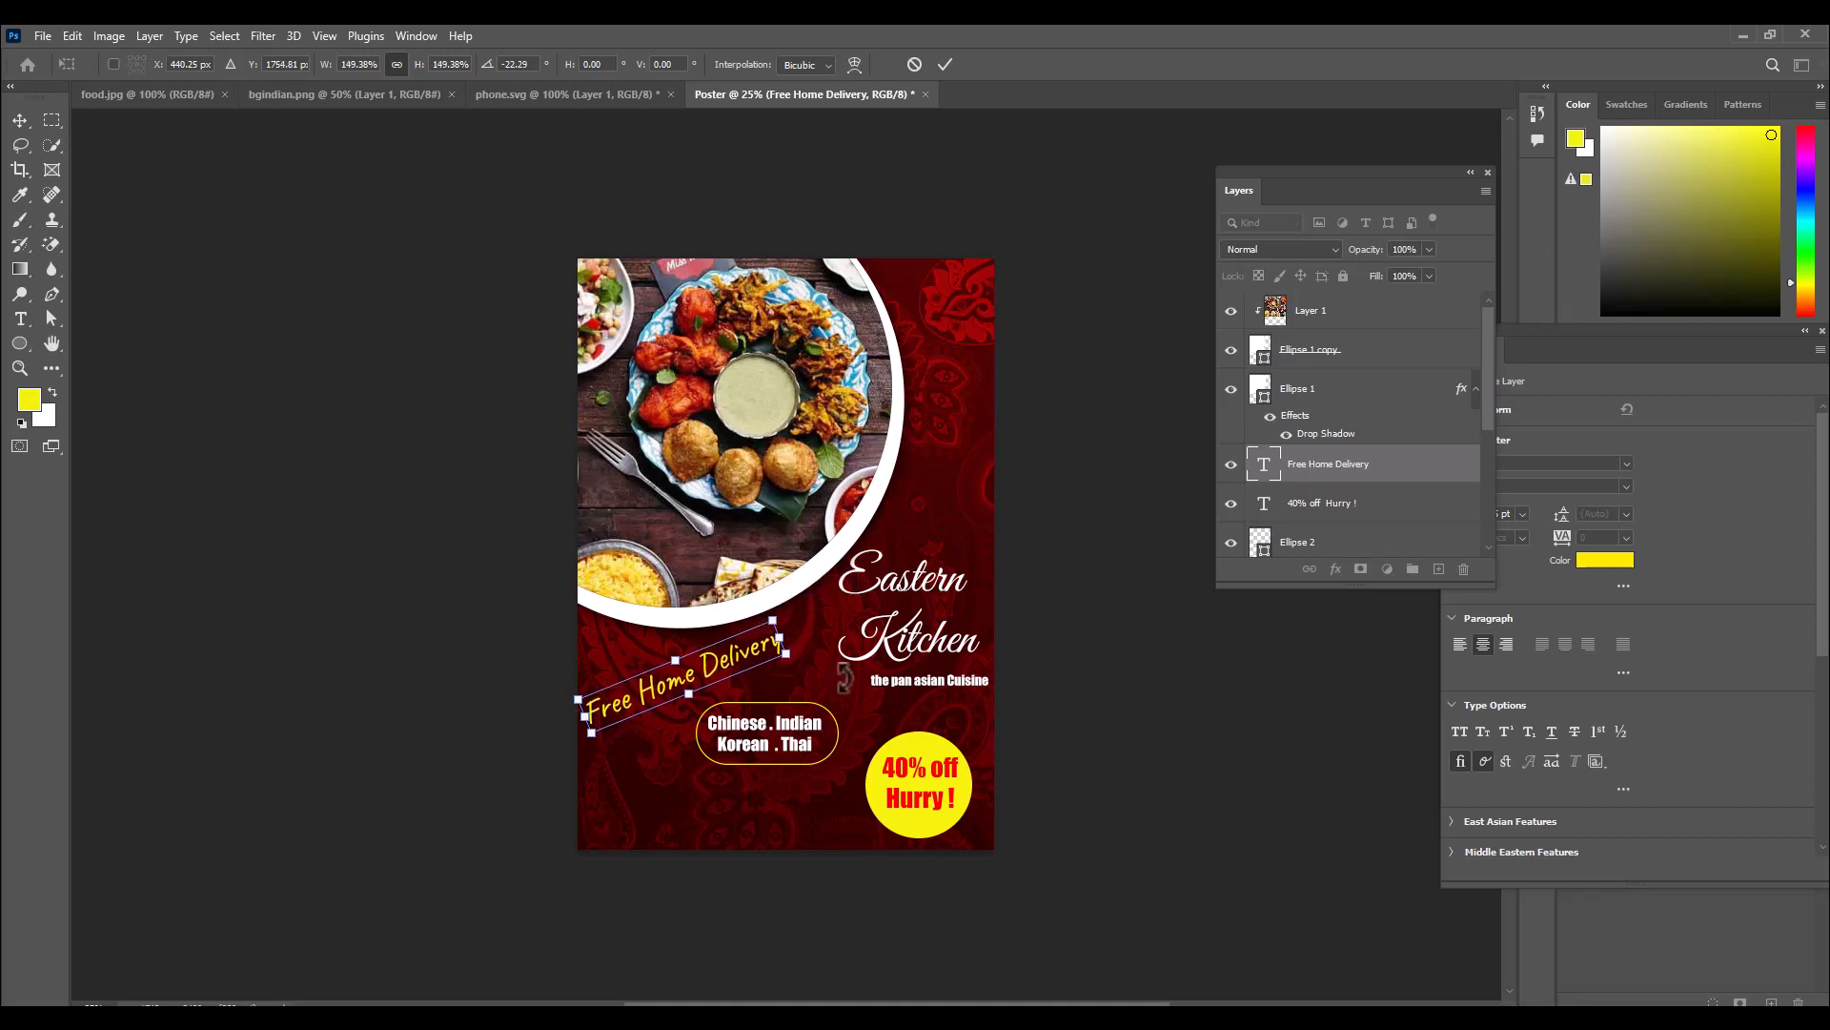
key("Return")
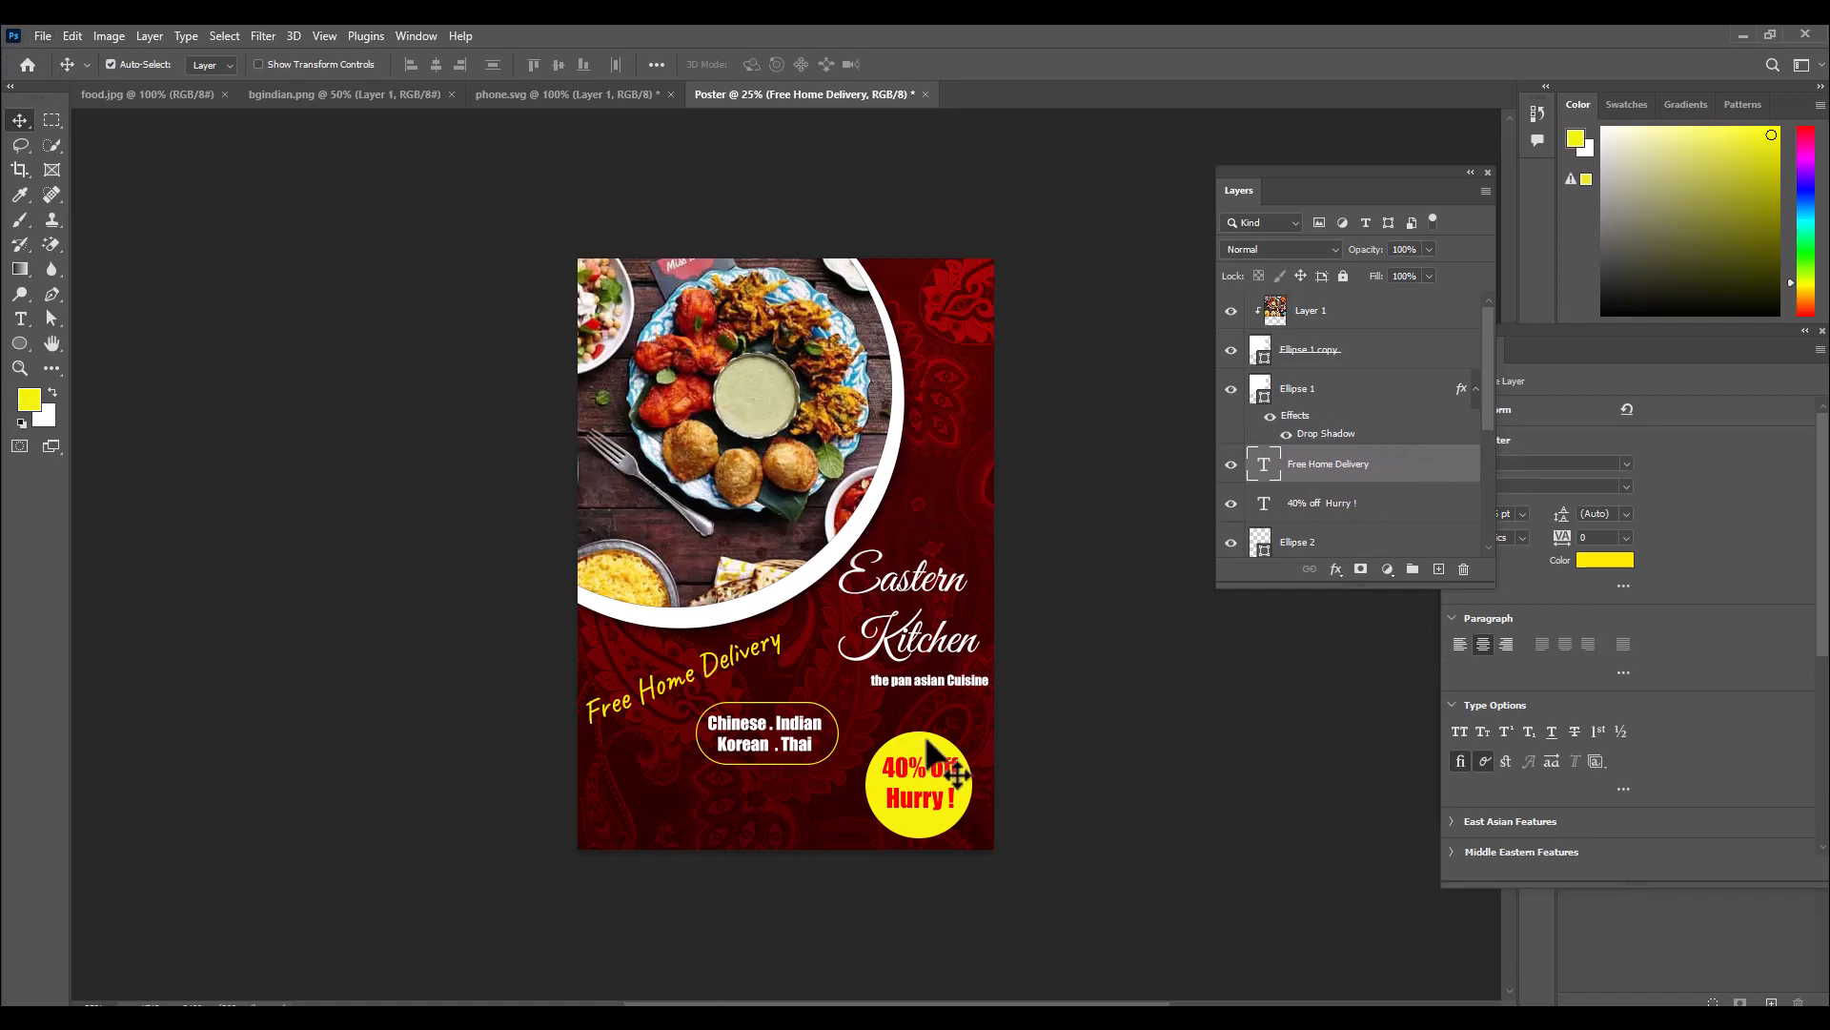
Copy the phone number from the end of the Notepad notes and return to the poster.
key("alt+Tab")
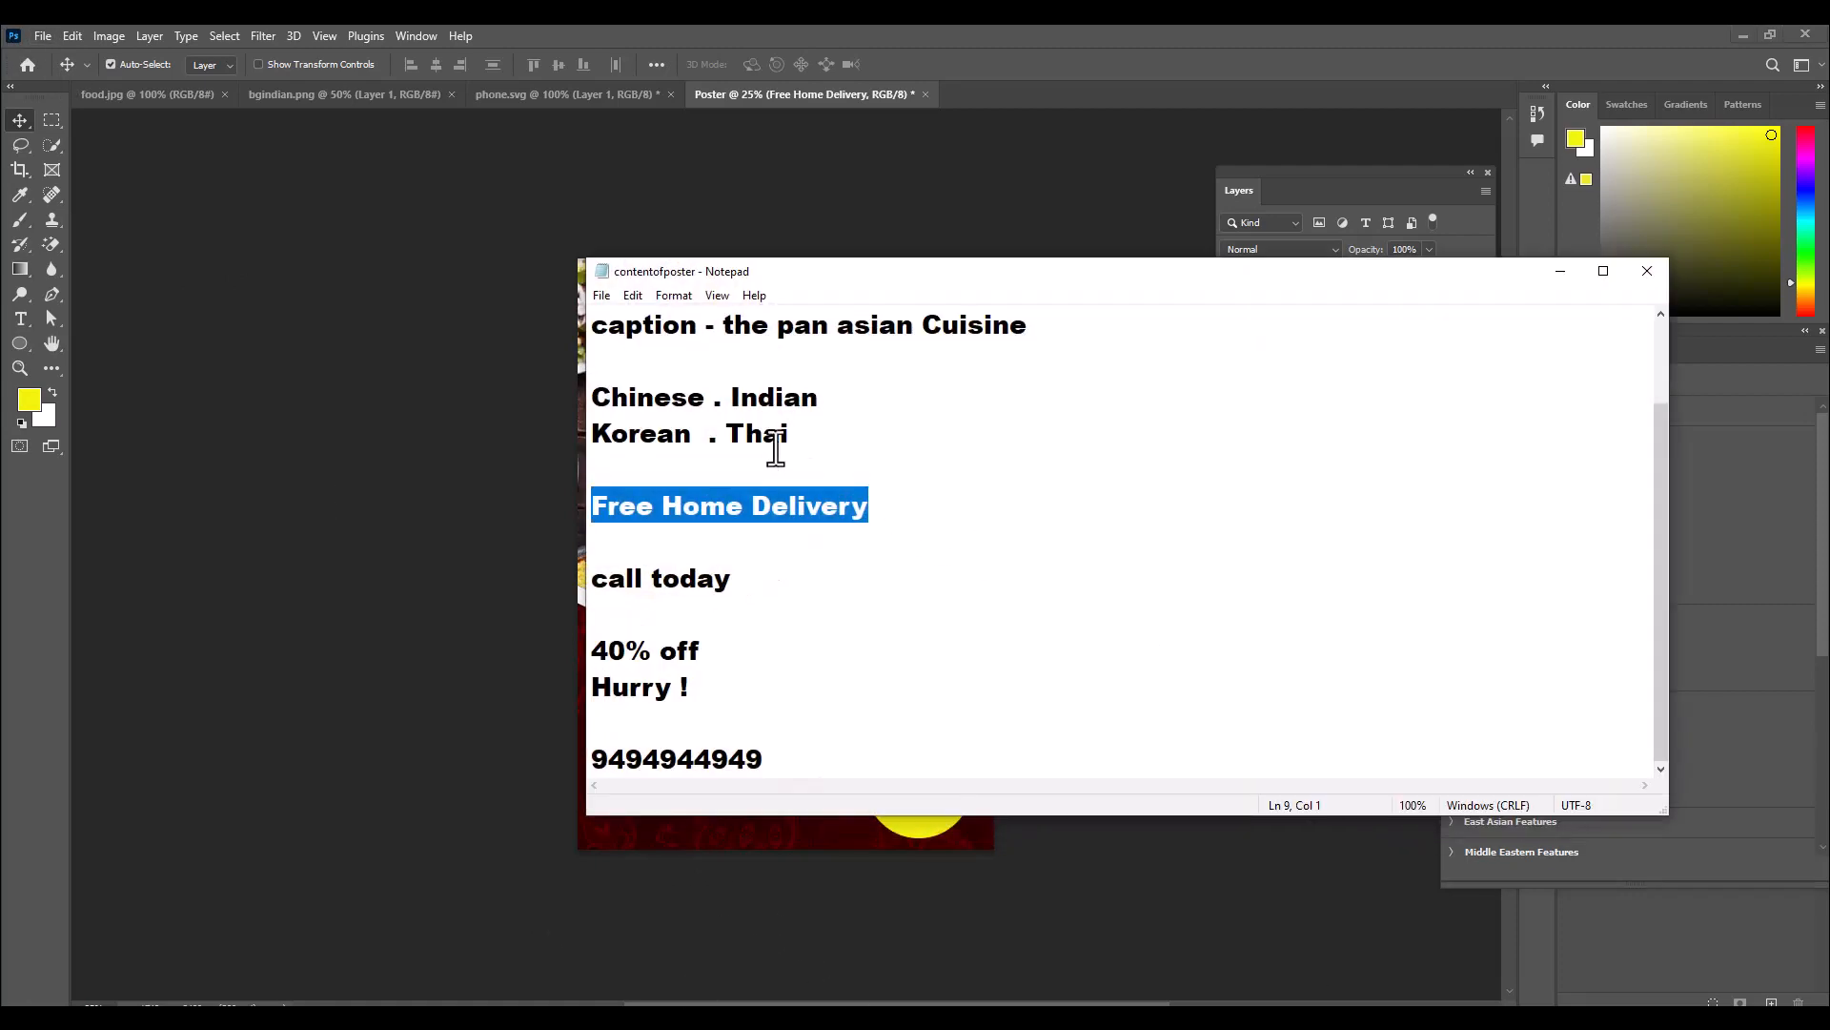
left_click_drag(781, 758, 562, 760)
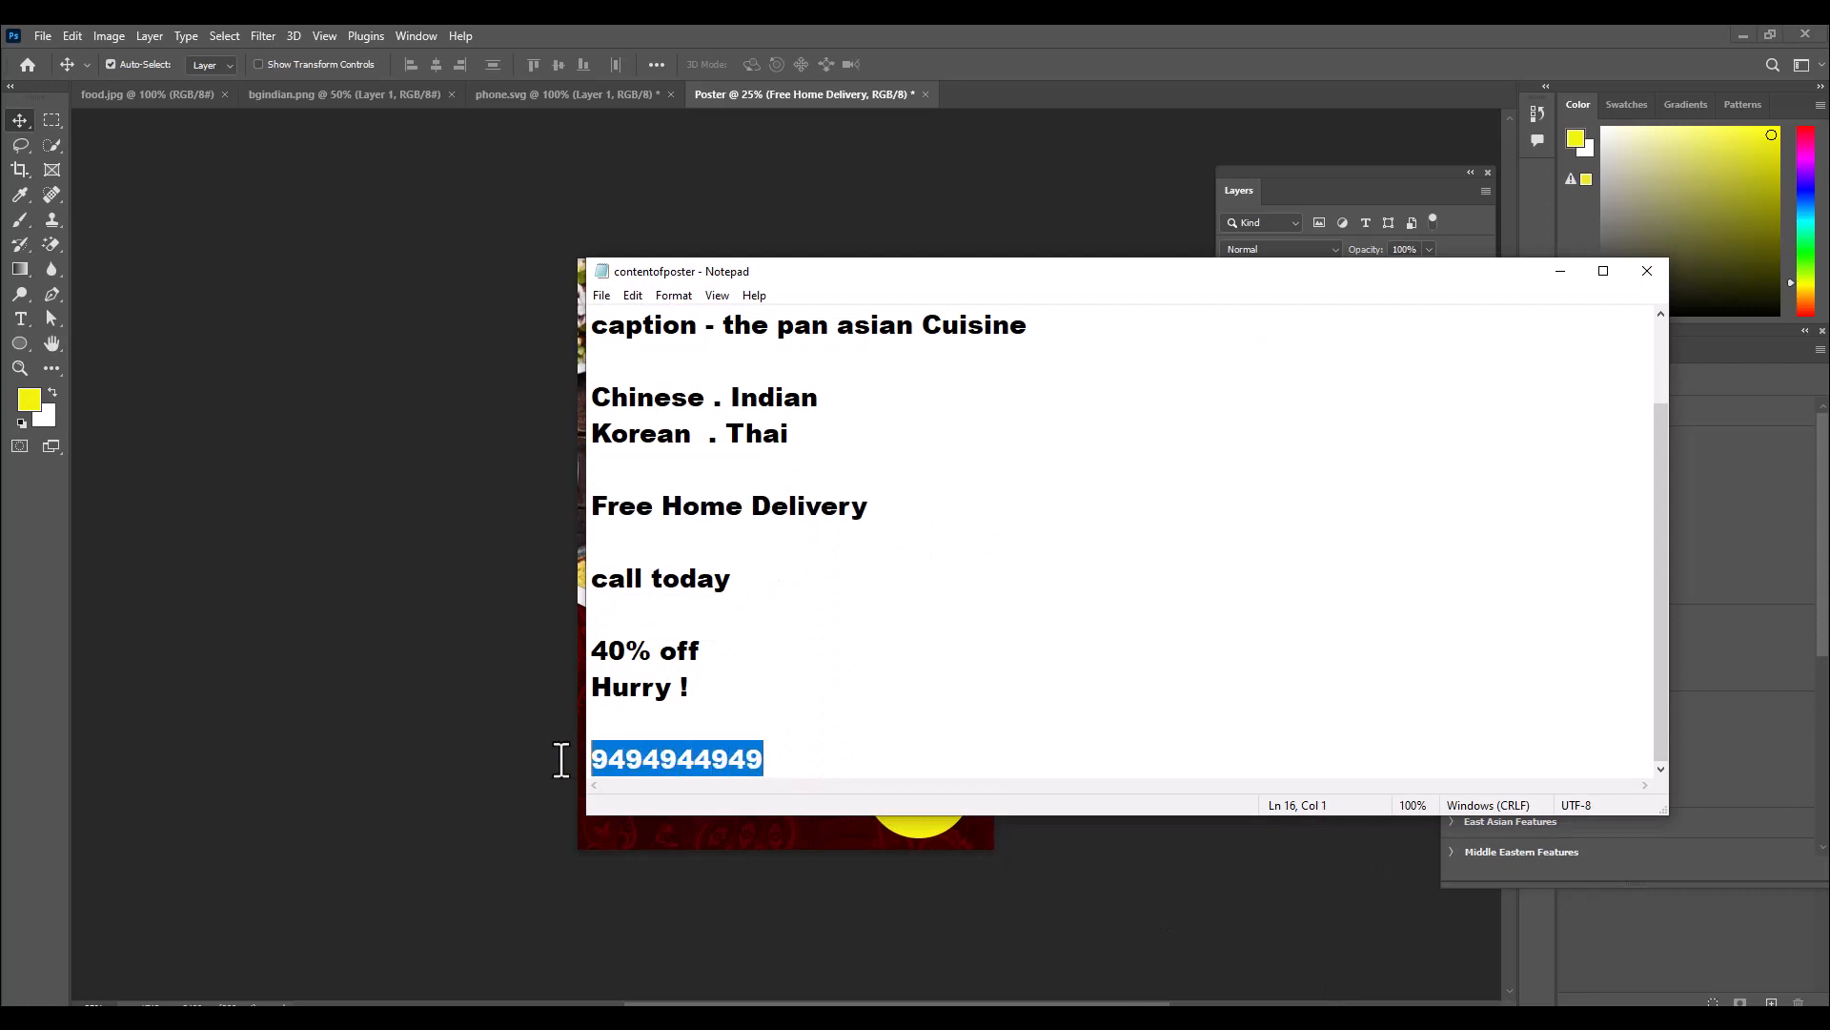
right_click(683, 759)
left_click(728, 530)
left_click(1560, 273)
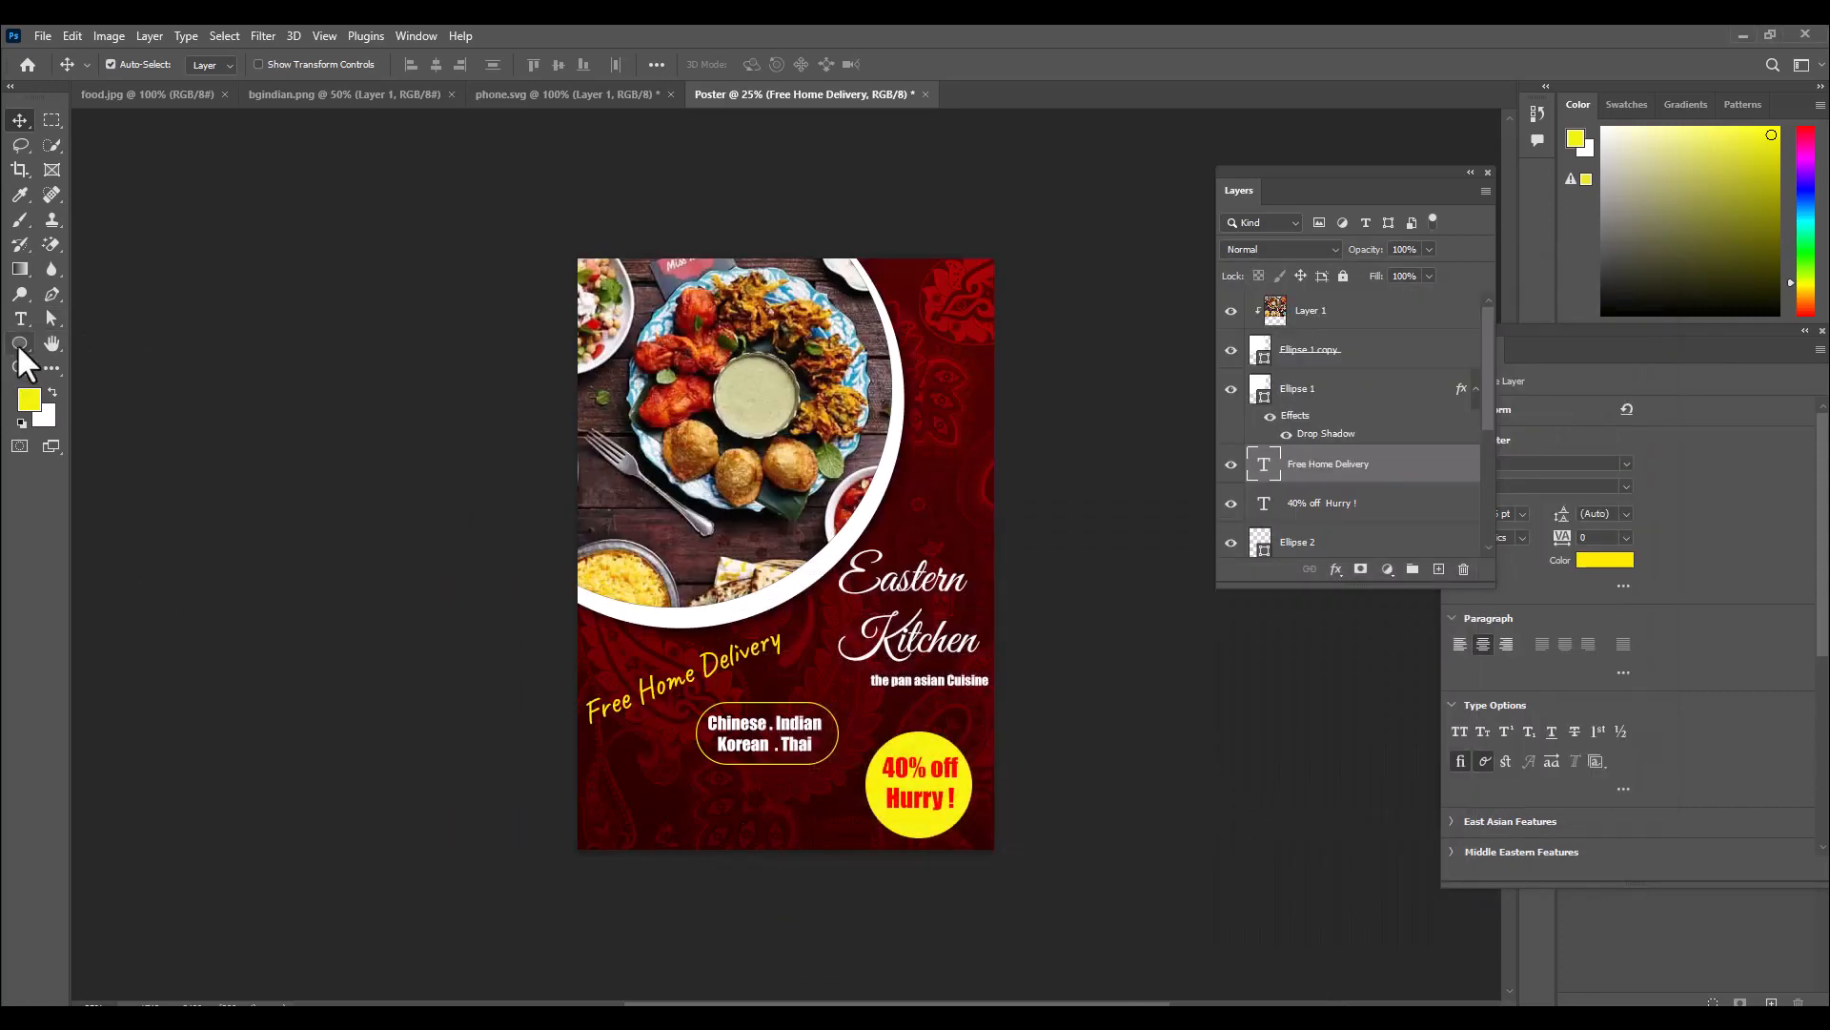
Add the copied phone number as 22 pt yellow text at the poster's lower left and set its font to Impact.
left_click(20, 318)
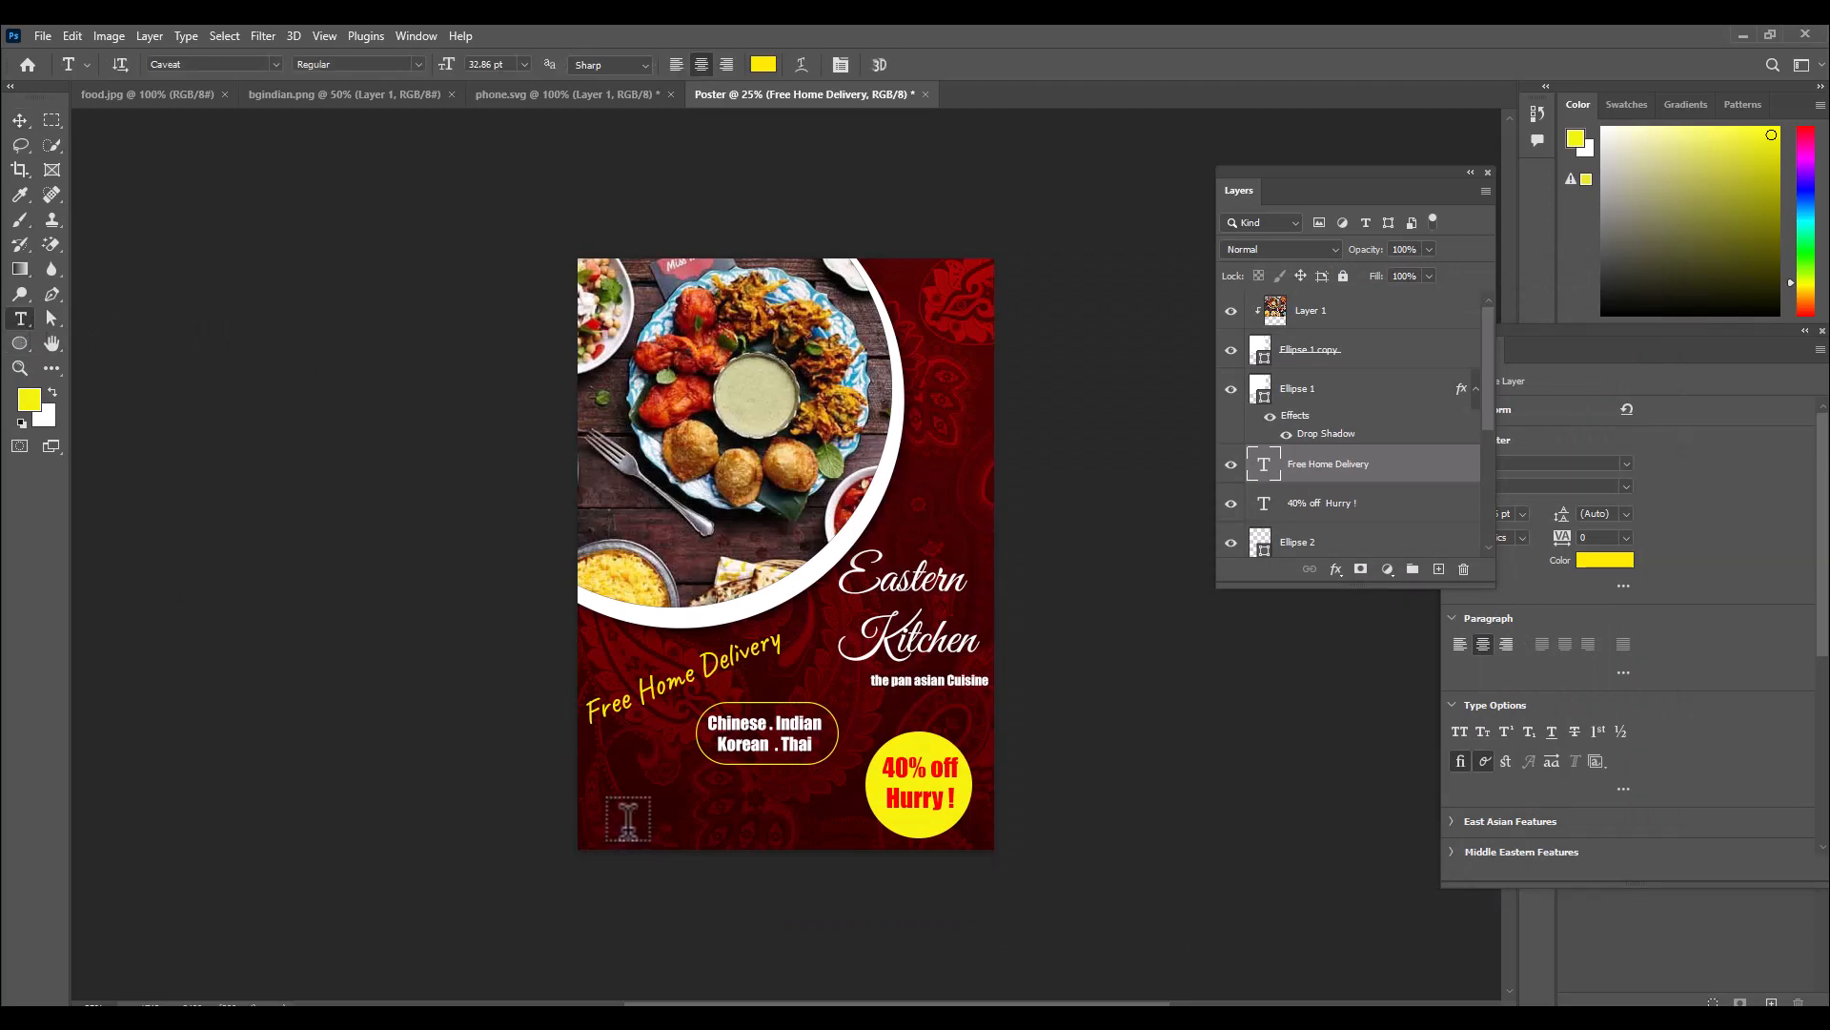
left_click(628, 818)
key("ctrl+v")
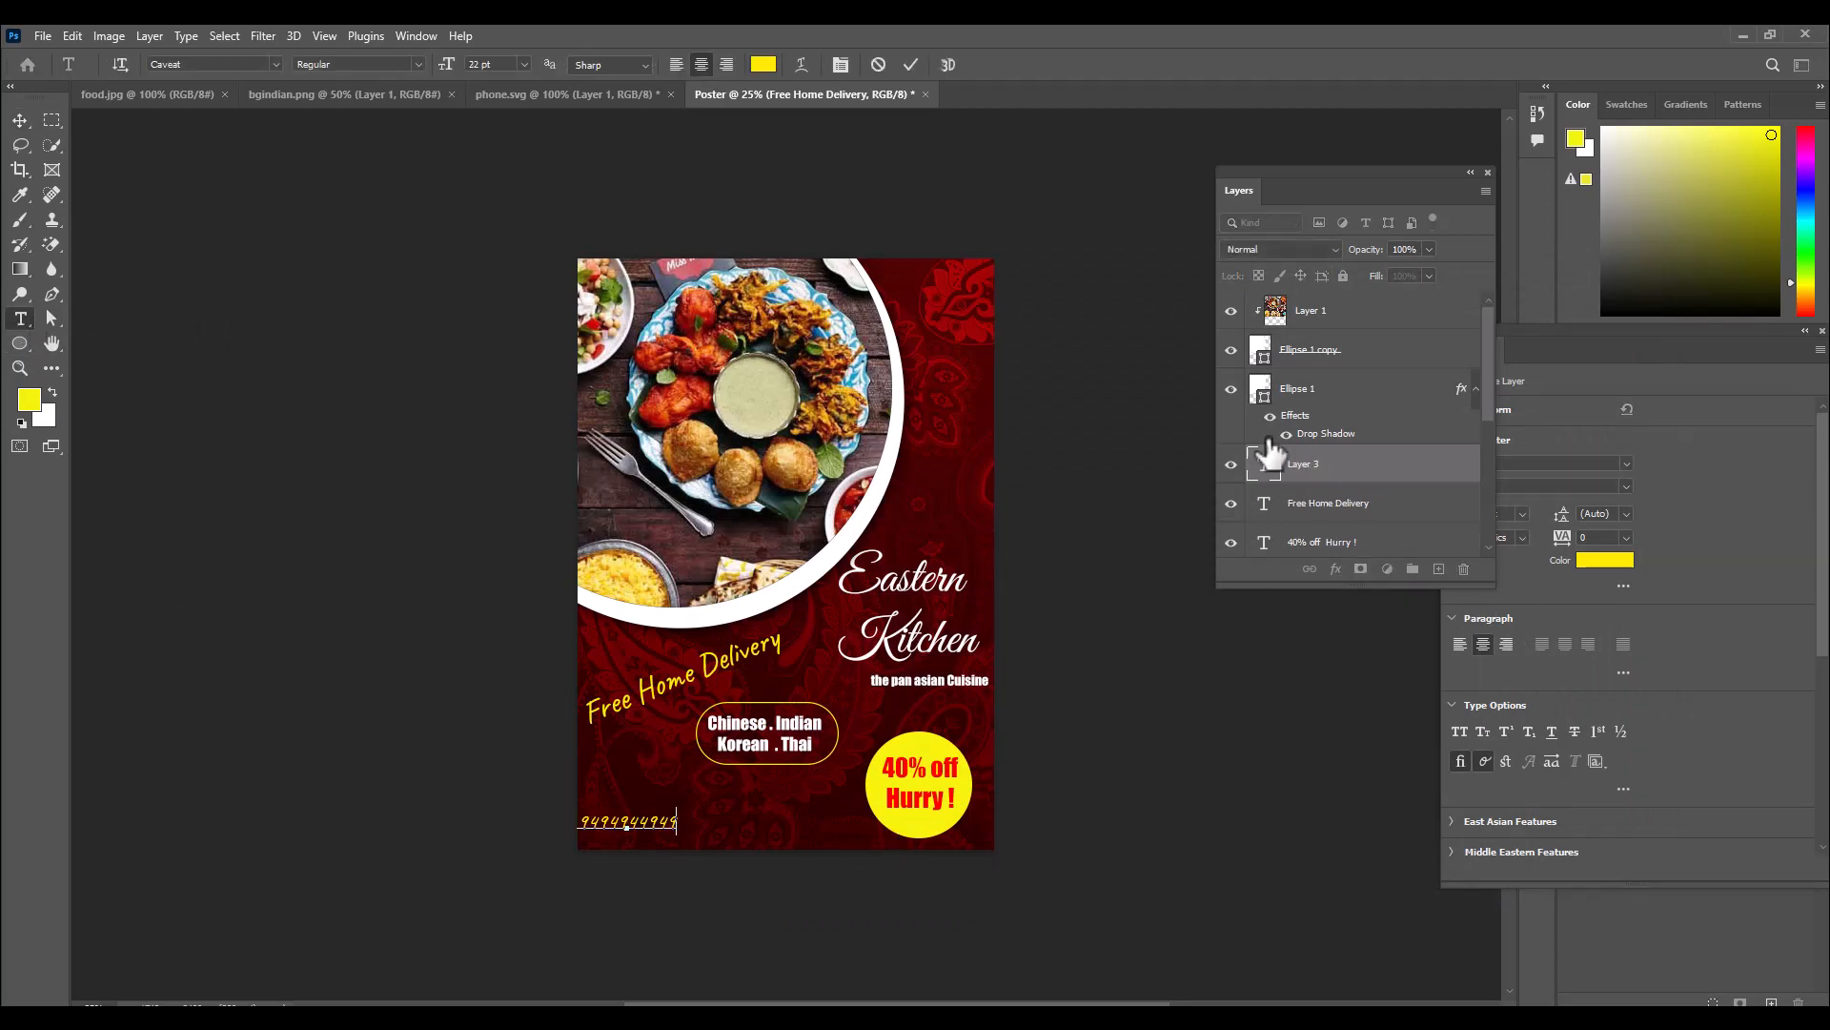
double_click(1264, 465)
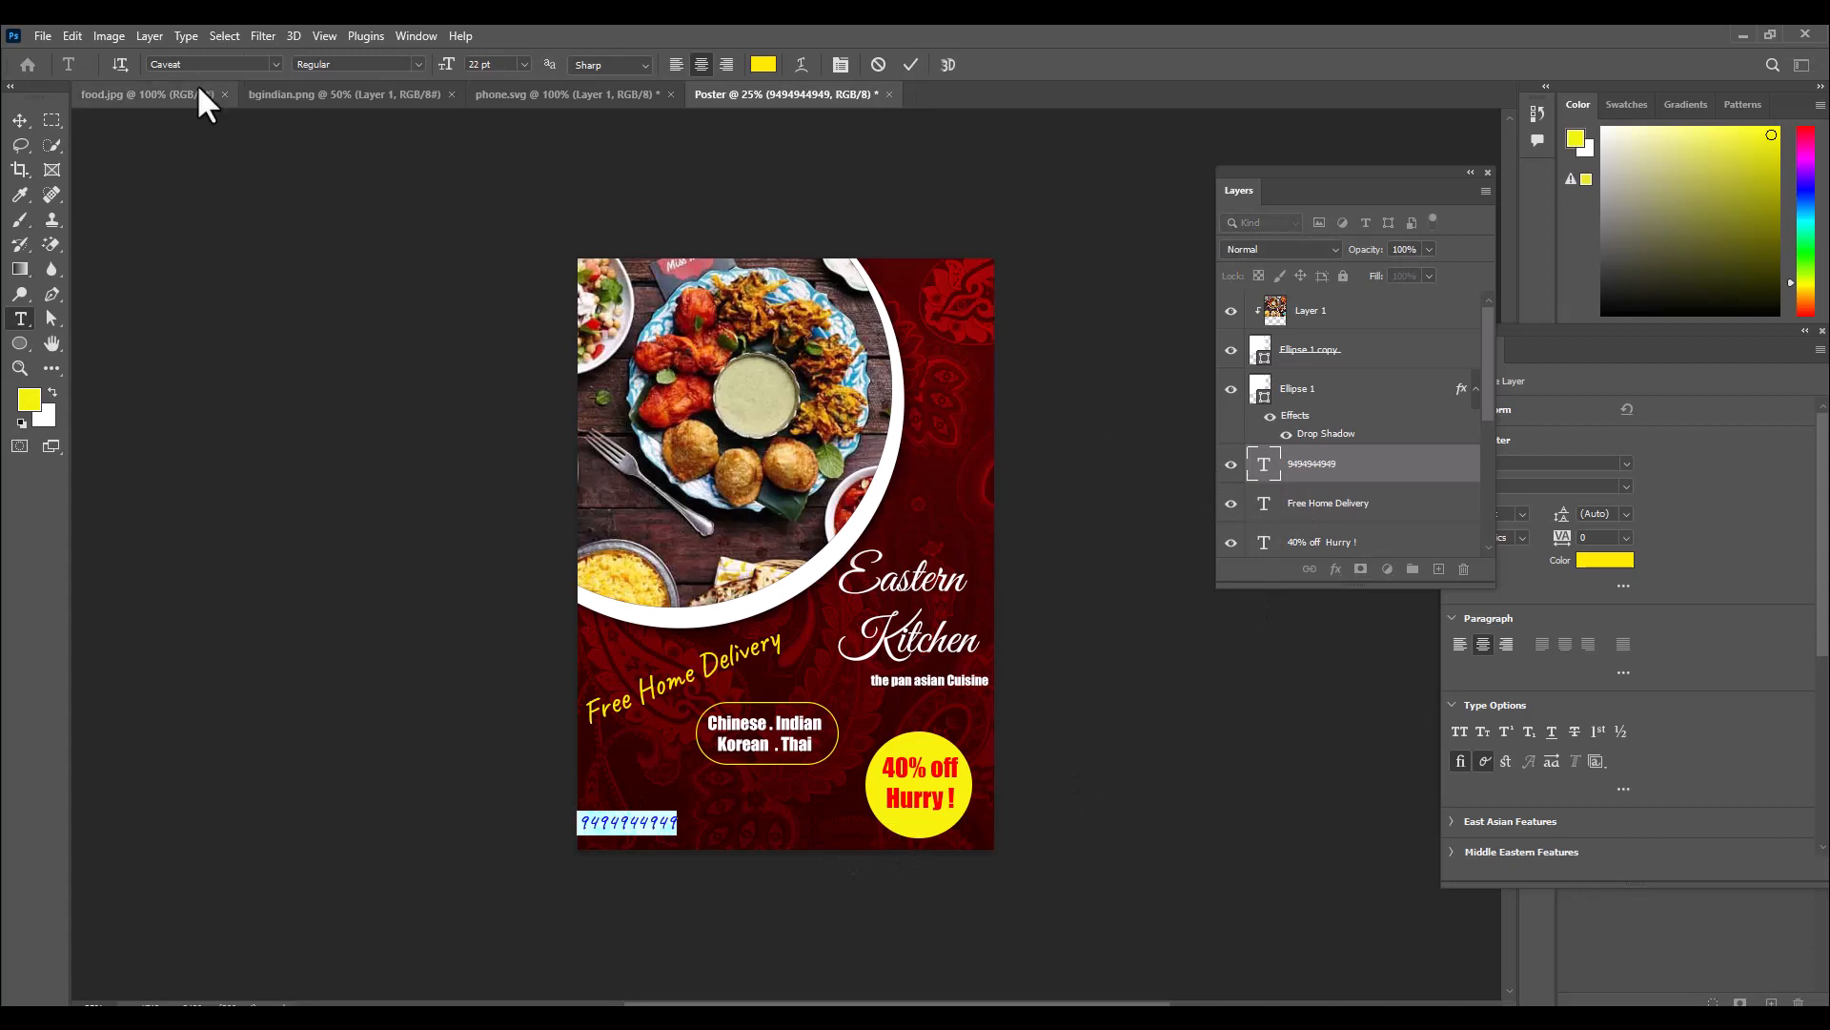
left_click(275, 64)
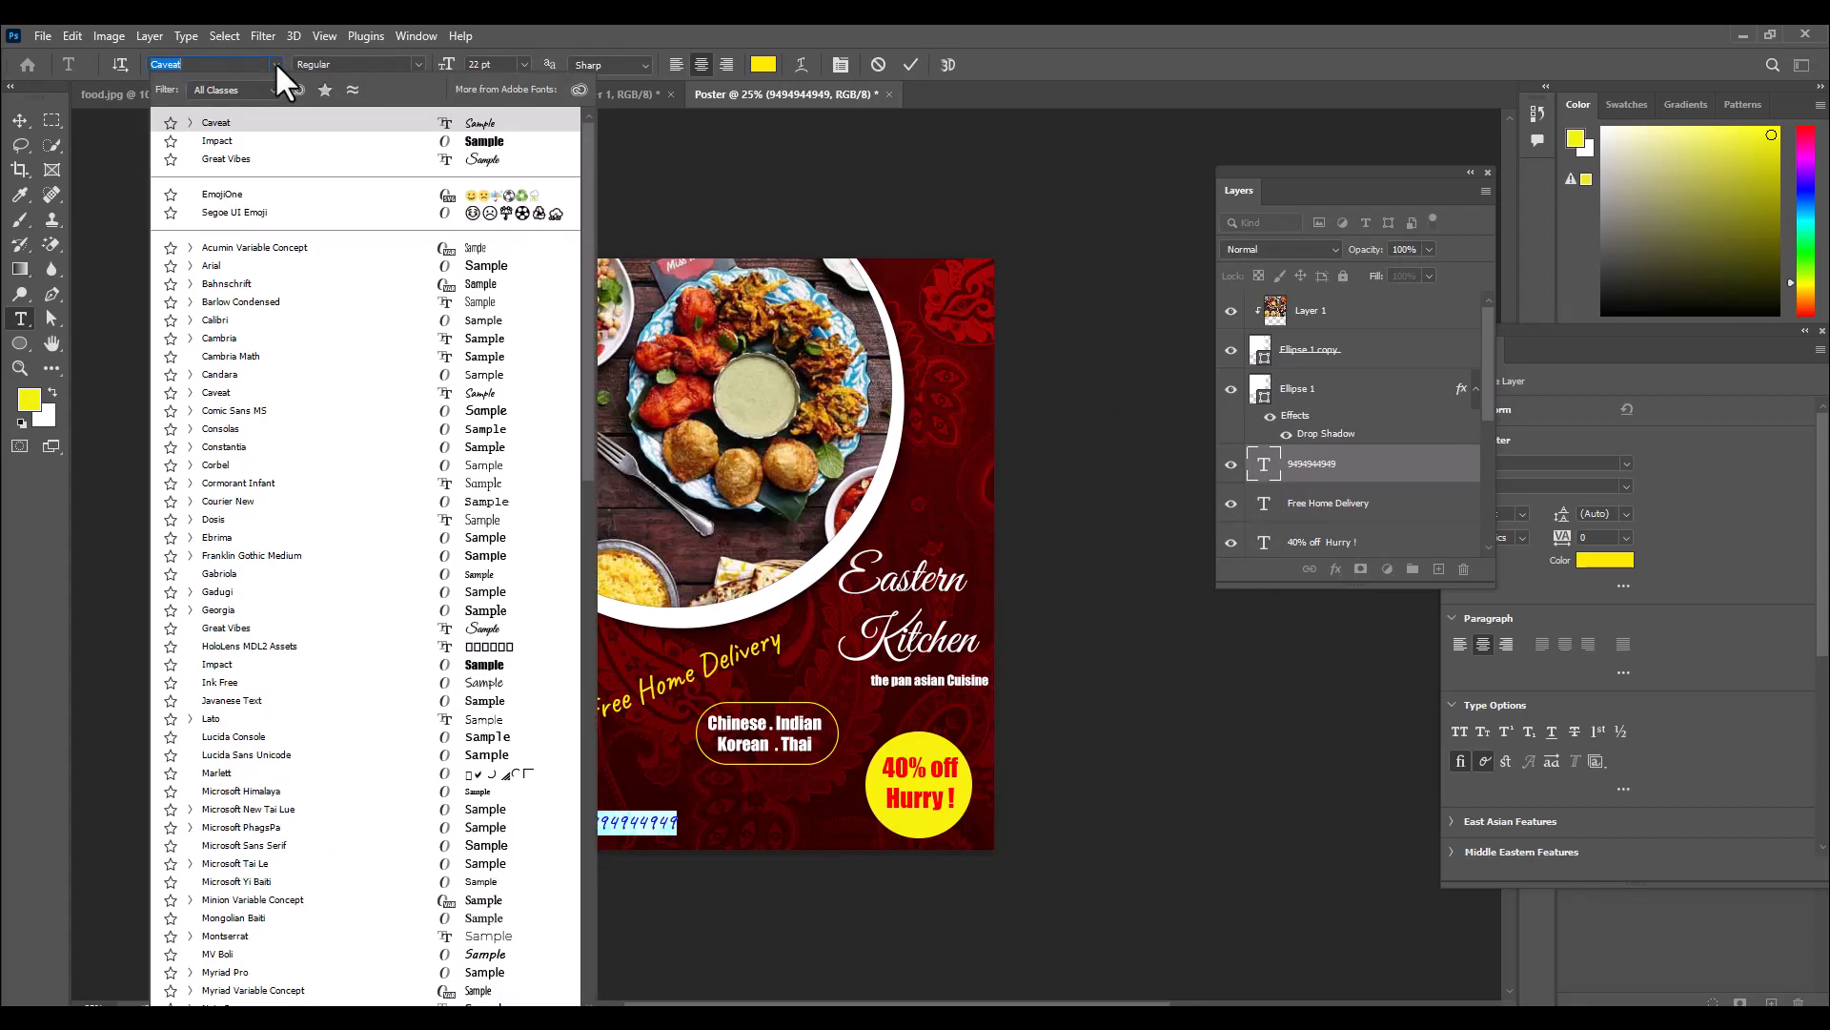
left_click(227, 143)
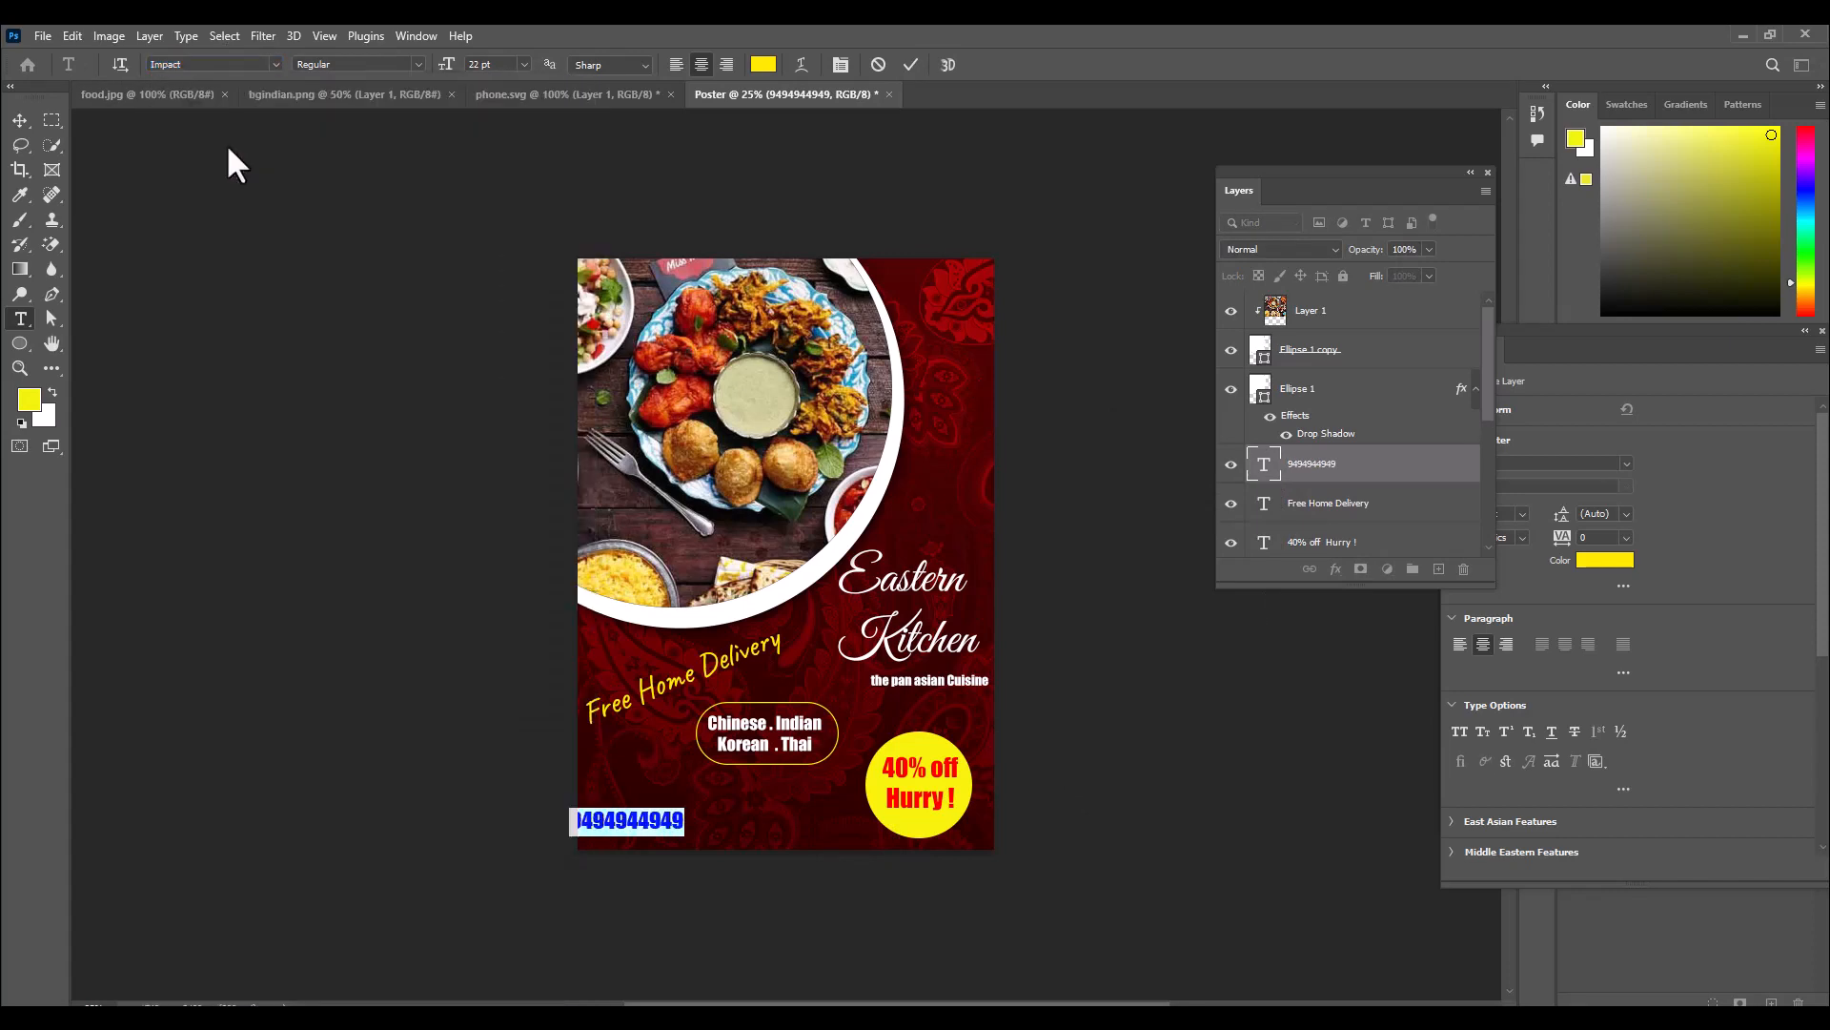
Move the phone number below the outlined cuisine lines, enlarge it to about 139% and nudge it up.
left_click(19, 120)
left_click_drag(669, 831, 798, 813)
key("ctrl+t")
key("Up")
key("Up")
key("Up")
key("Up")
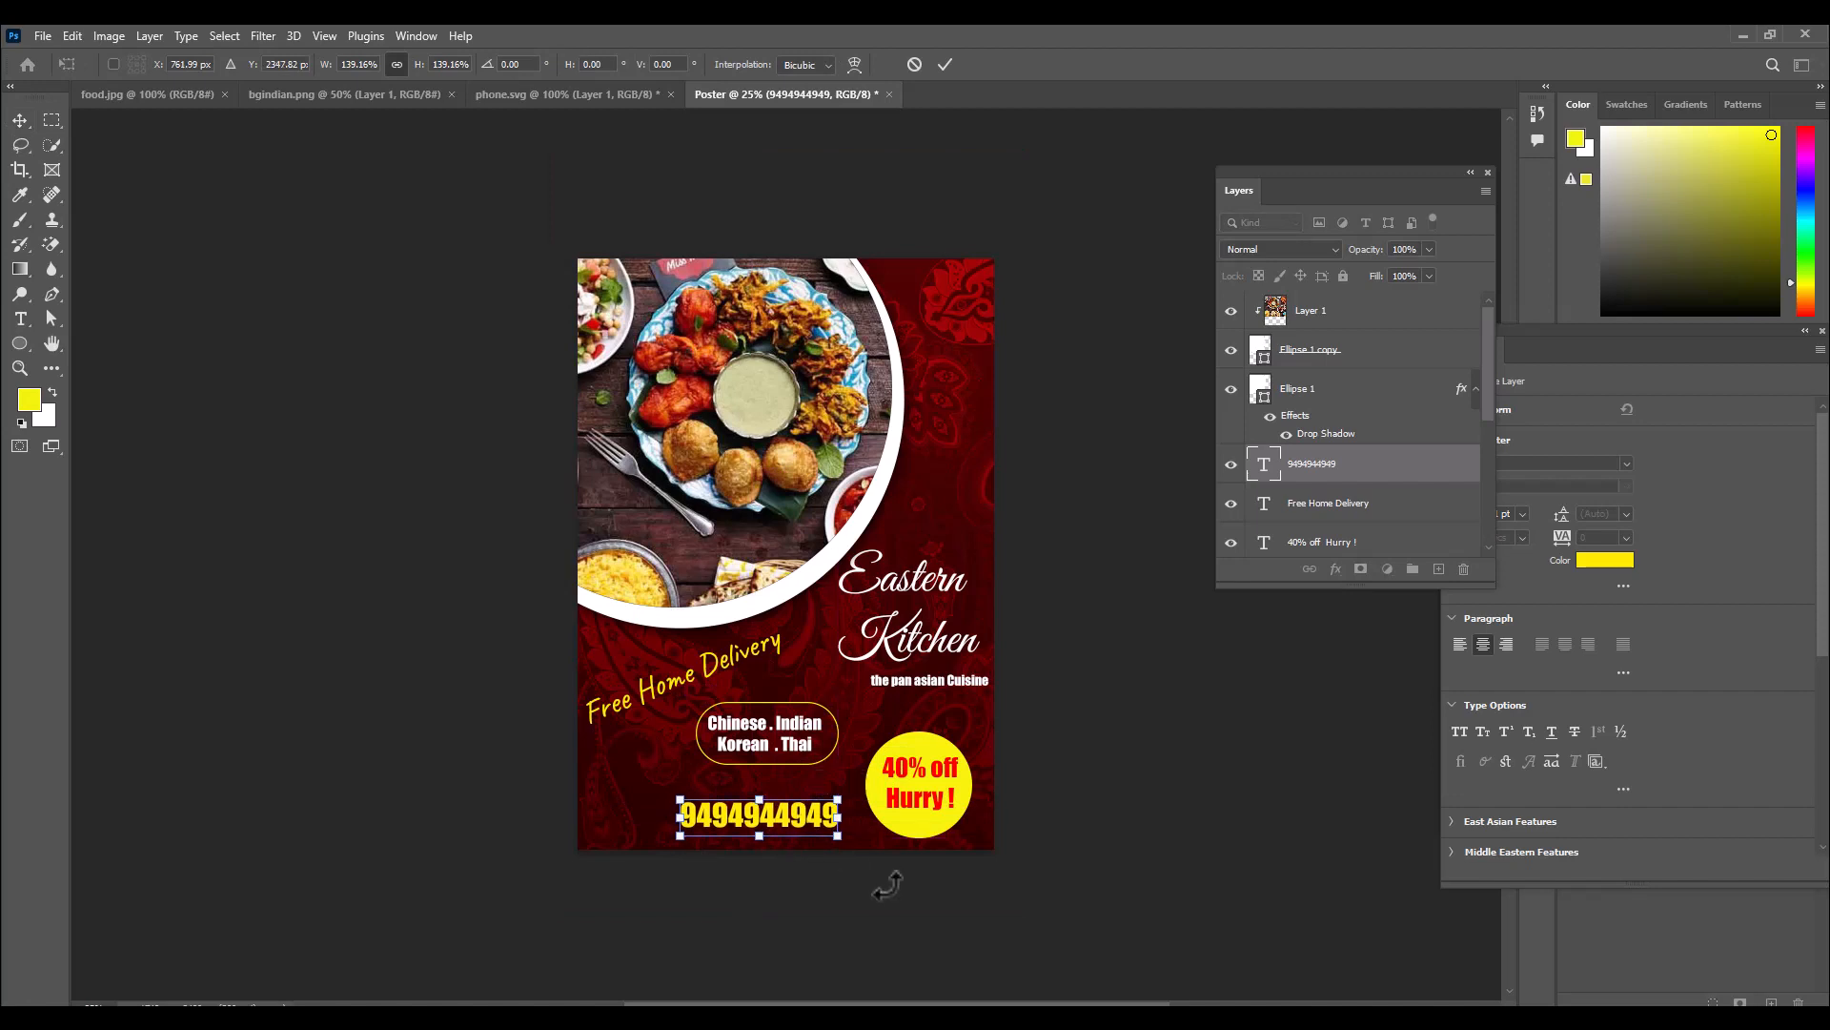
key("Return")
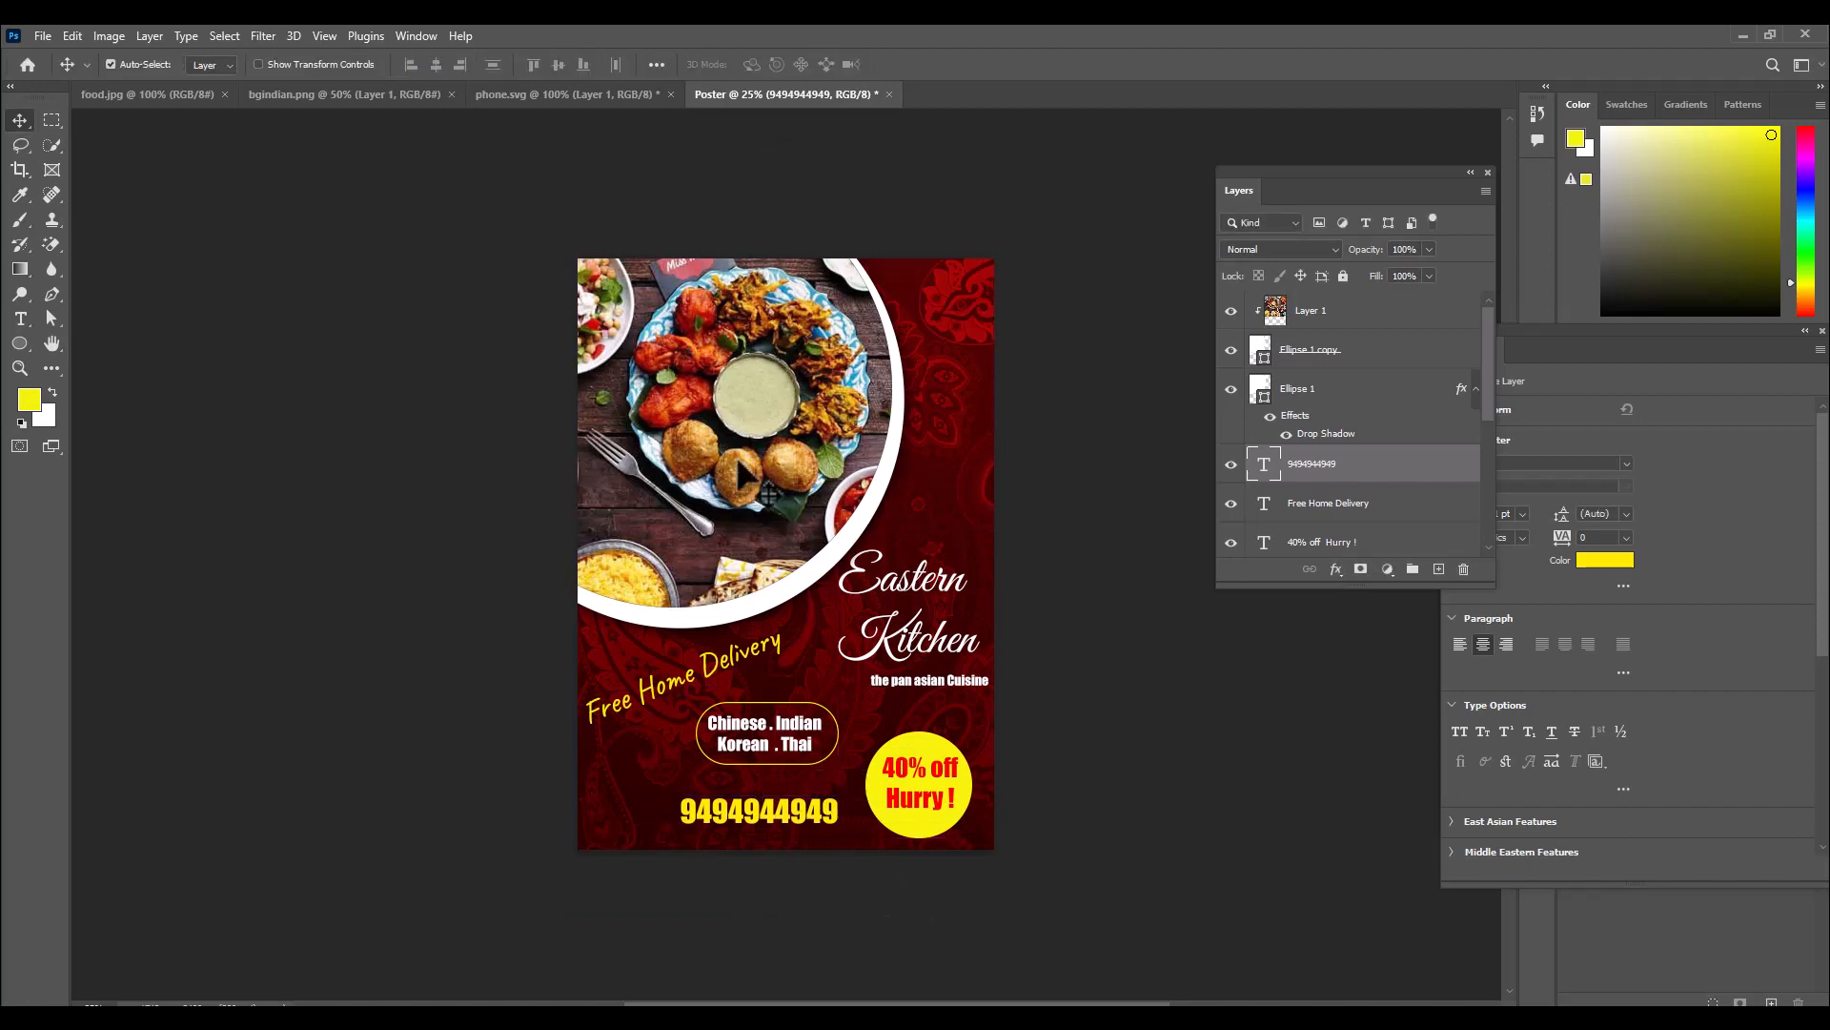
Bring the yellow phone icon from phone.svg into the poster just before the phone number, enlarged to about 138%.
left_click(482, 91)
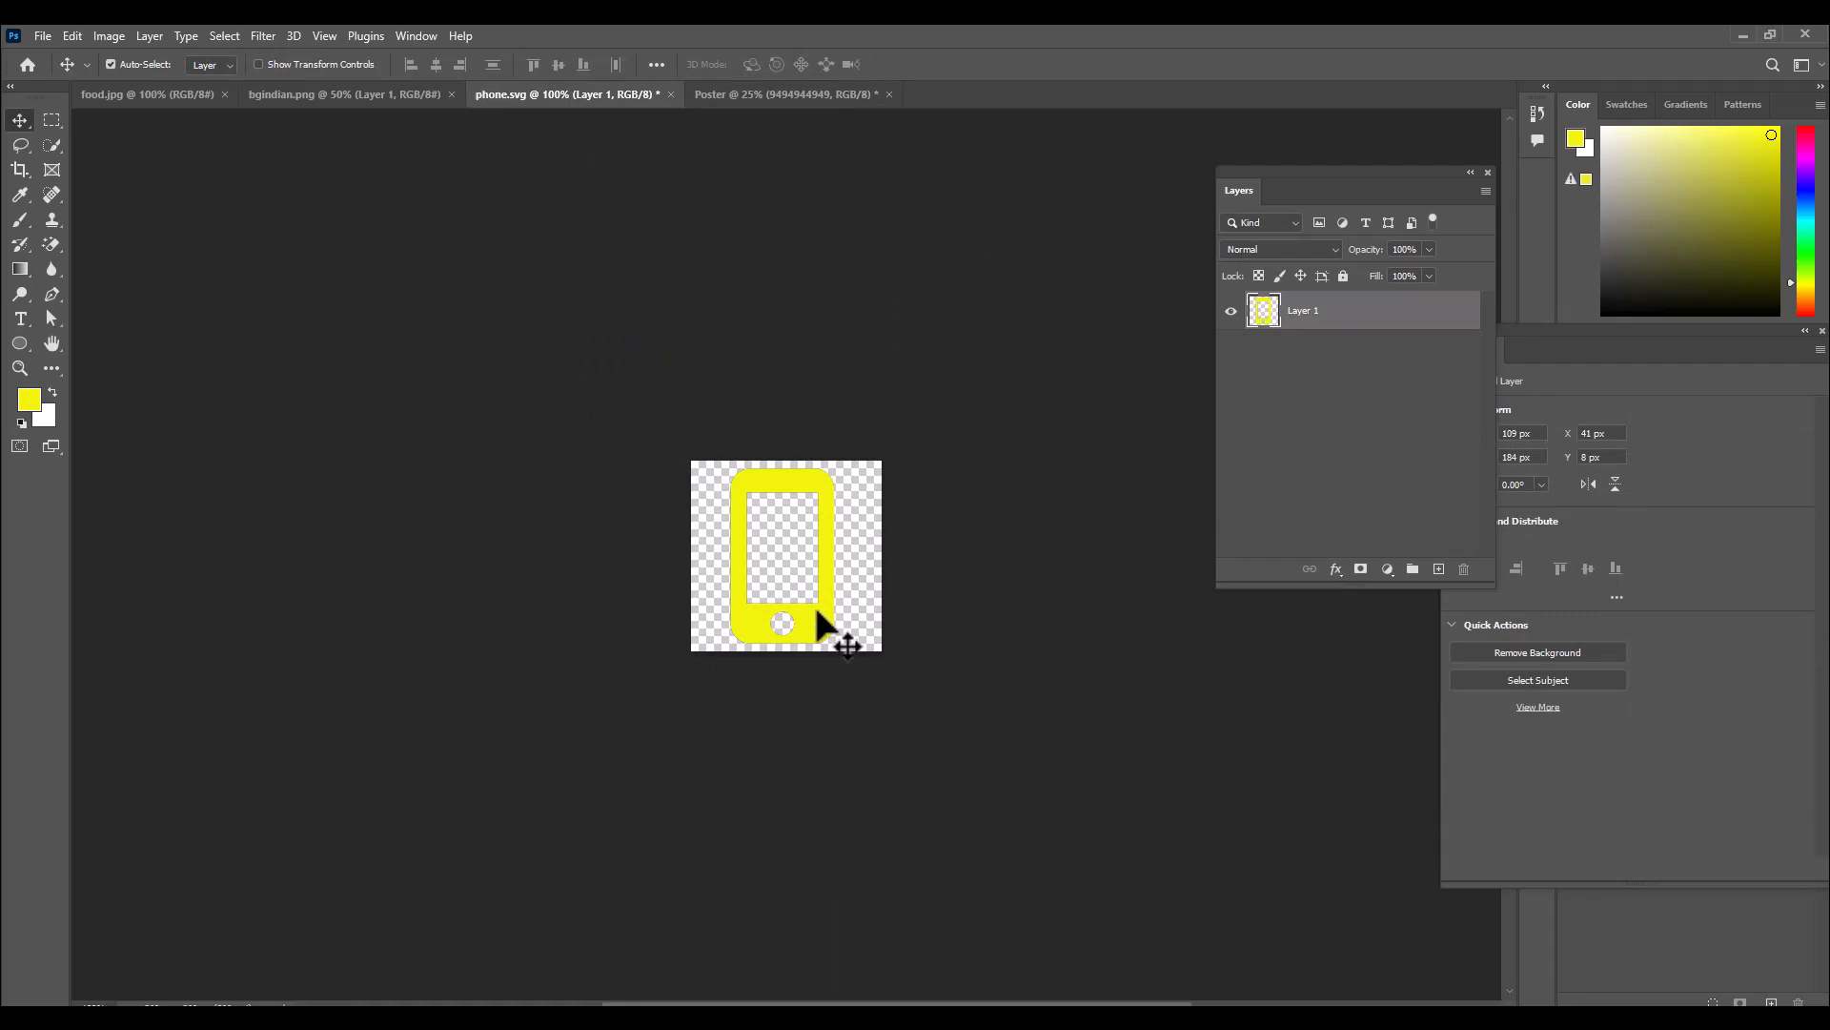
left_click_drag(820, 625, 671, 775)
key("ctrl+t")
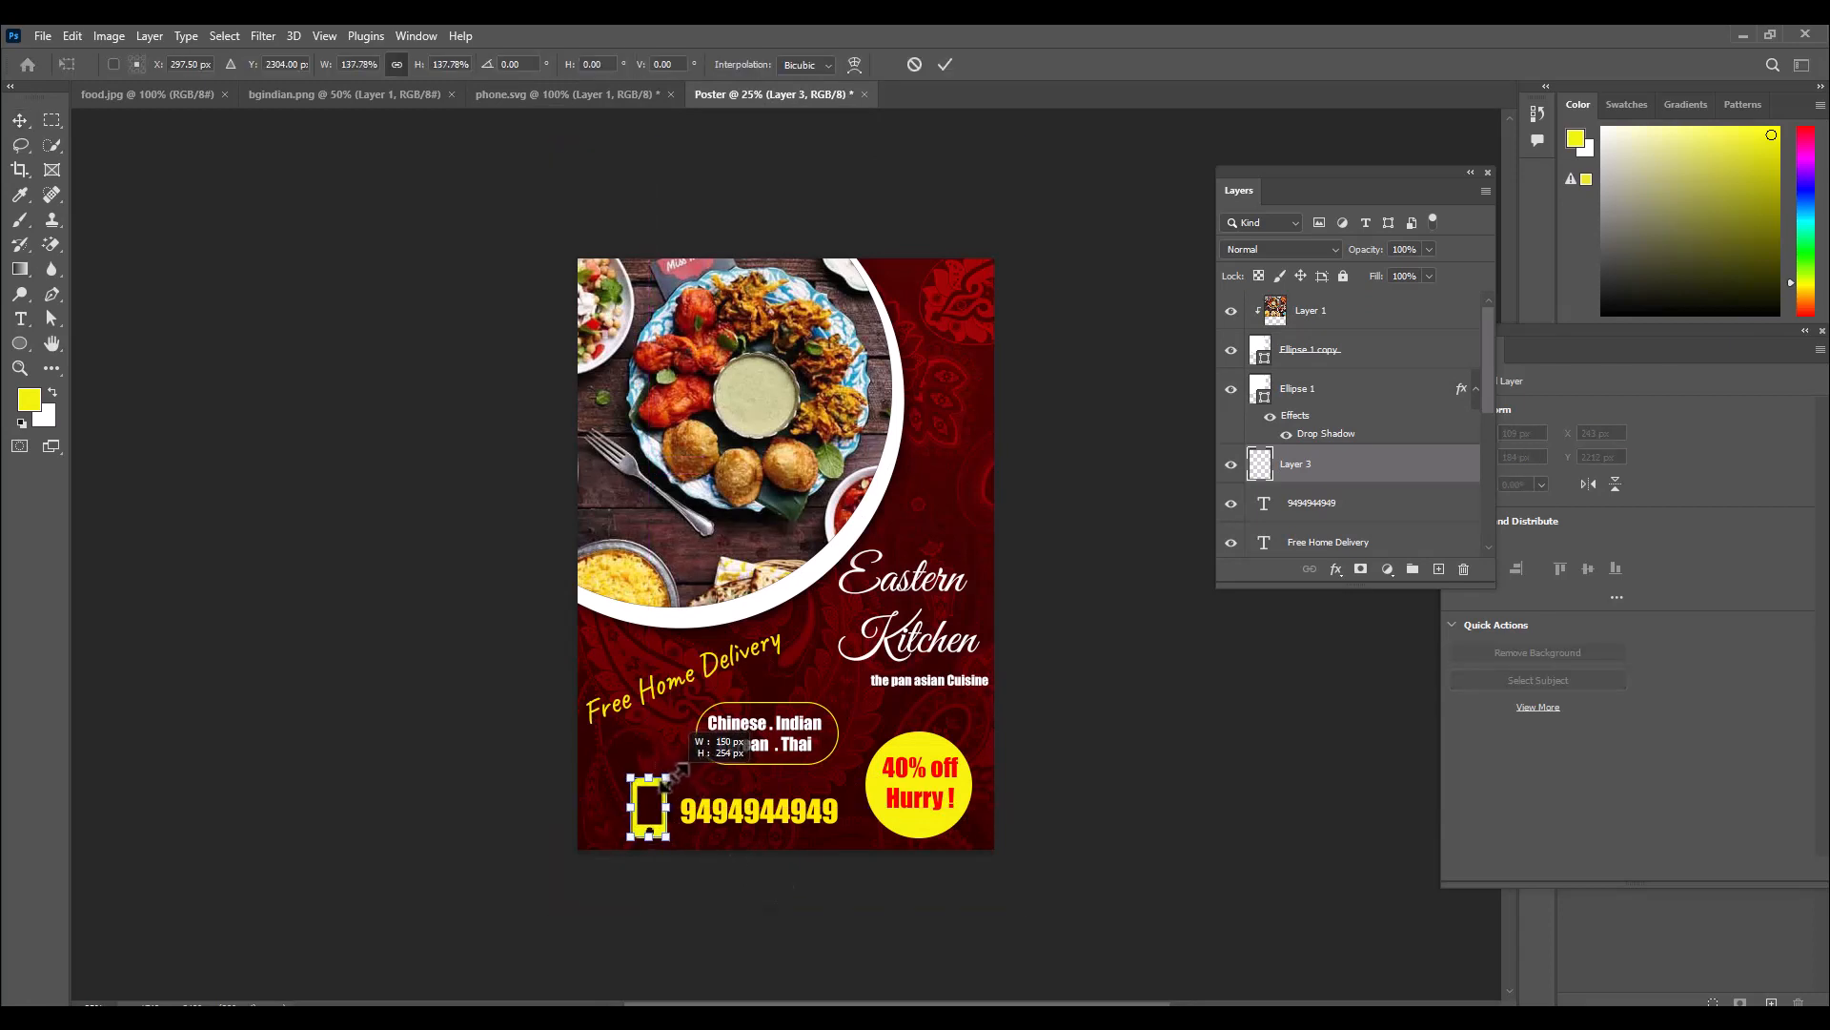
key("Right")
key("Right")
key("Right")
key("Right")
key("Right")
key("Right")
key("Right")
key("Right")
key("Right")
key("Right")
key("Right")
key("Right")
key("Right")
key("Right")
key("Right")
key("Right")
key("Right")
key("Right")
key("Right")
key("Right")
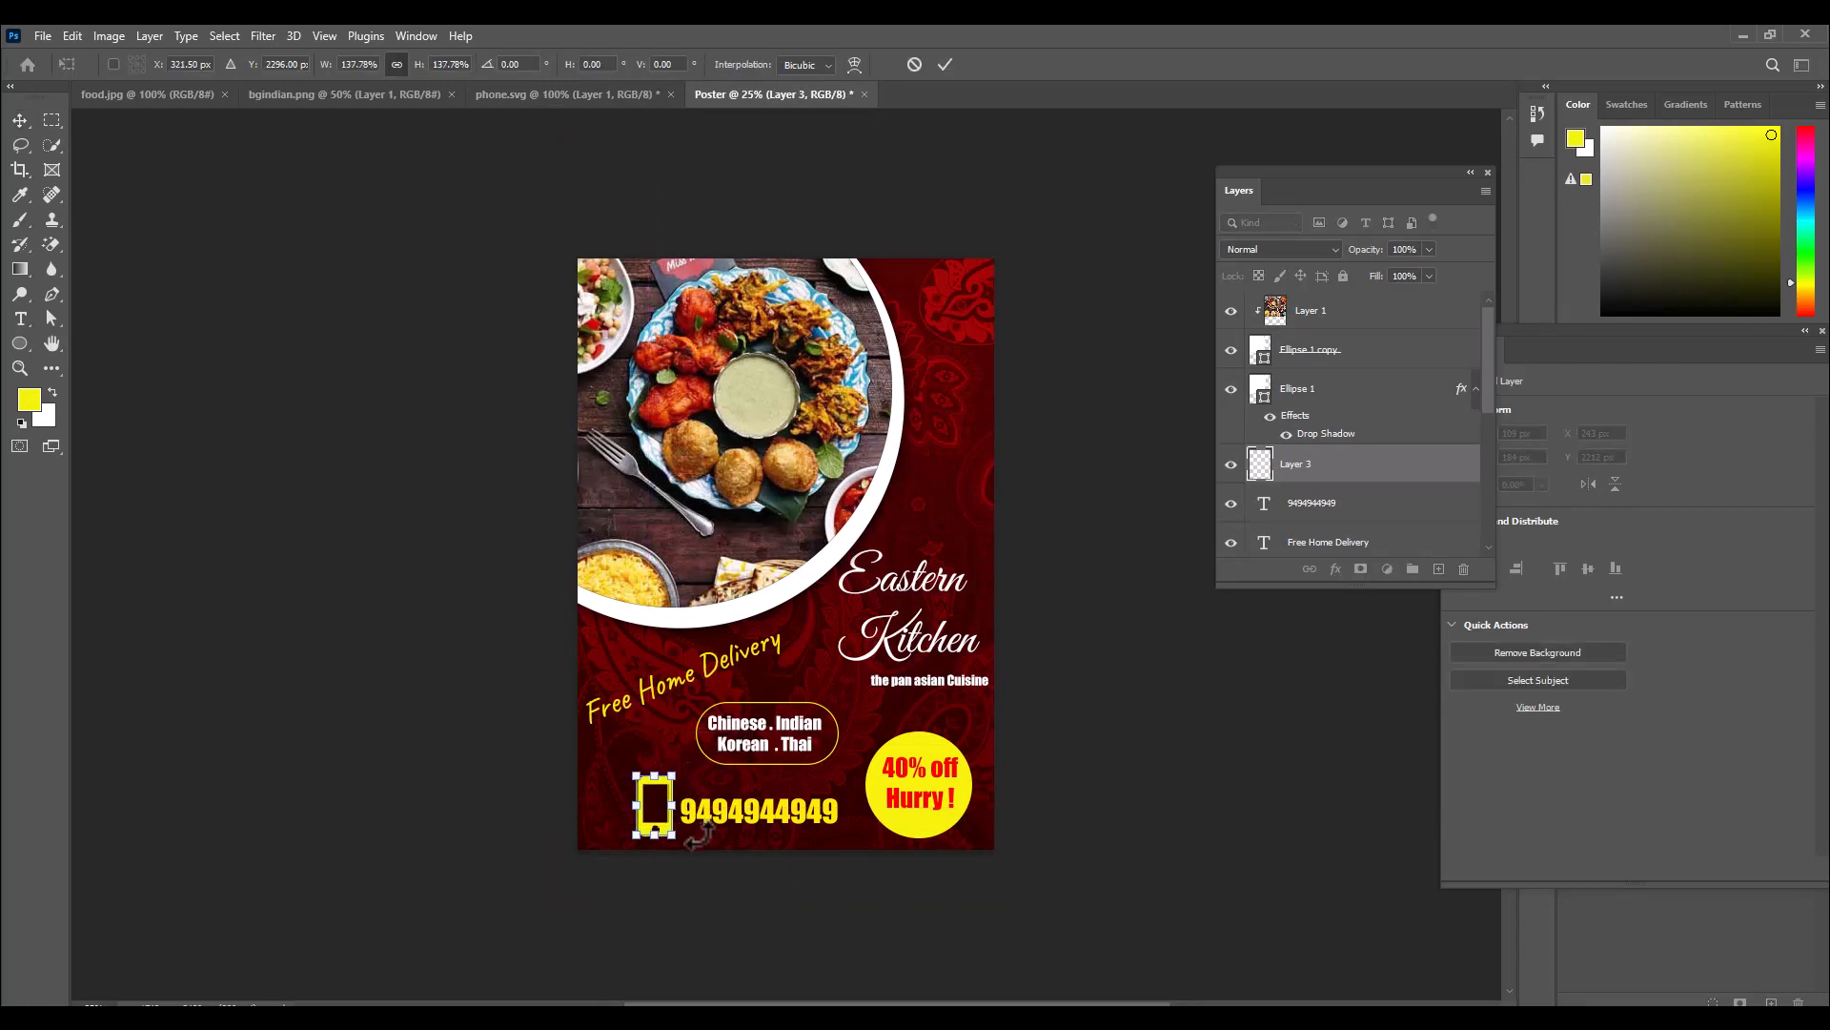
key("Return")
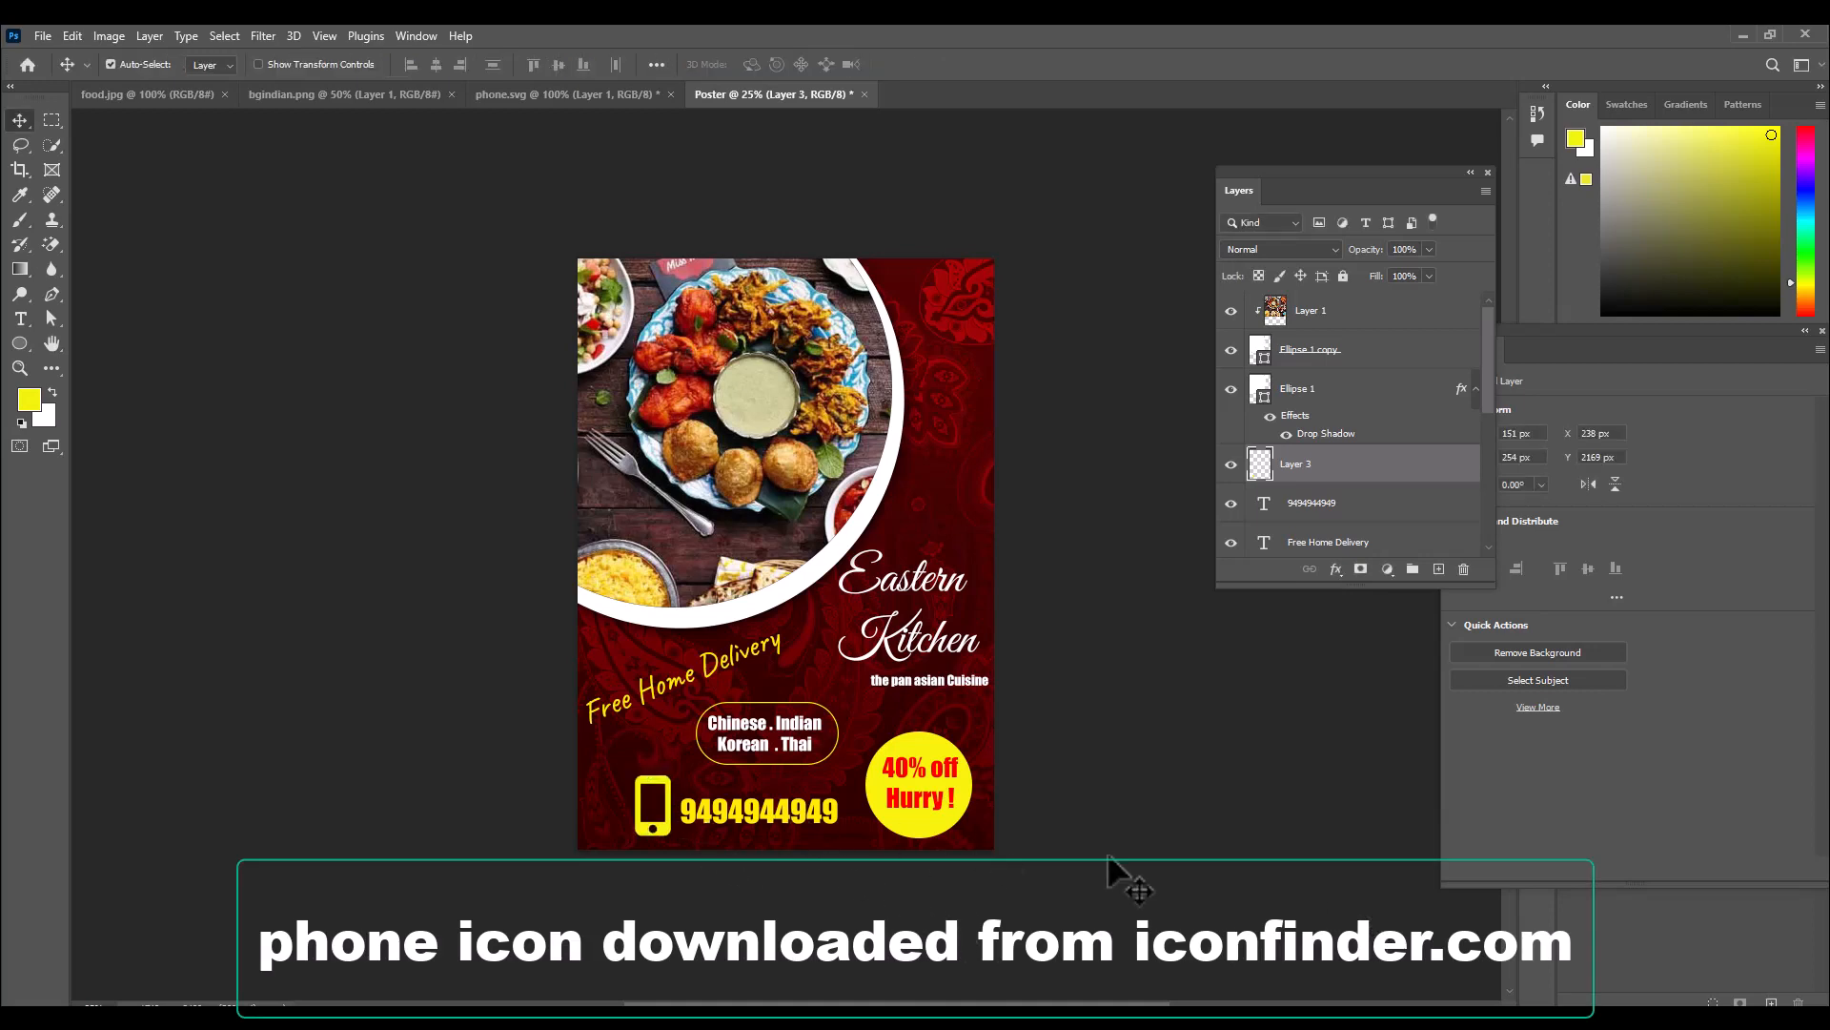
Select the phone number text and nudge it slightly up to line up with the phone icon.
right_click(755, 825)
left_click(805, 829)
key("Up")
key("Up")
key("Up")
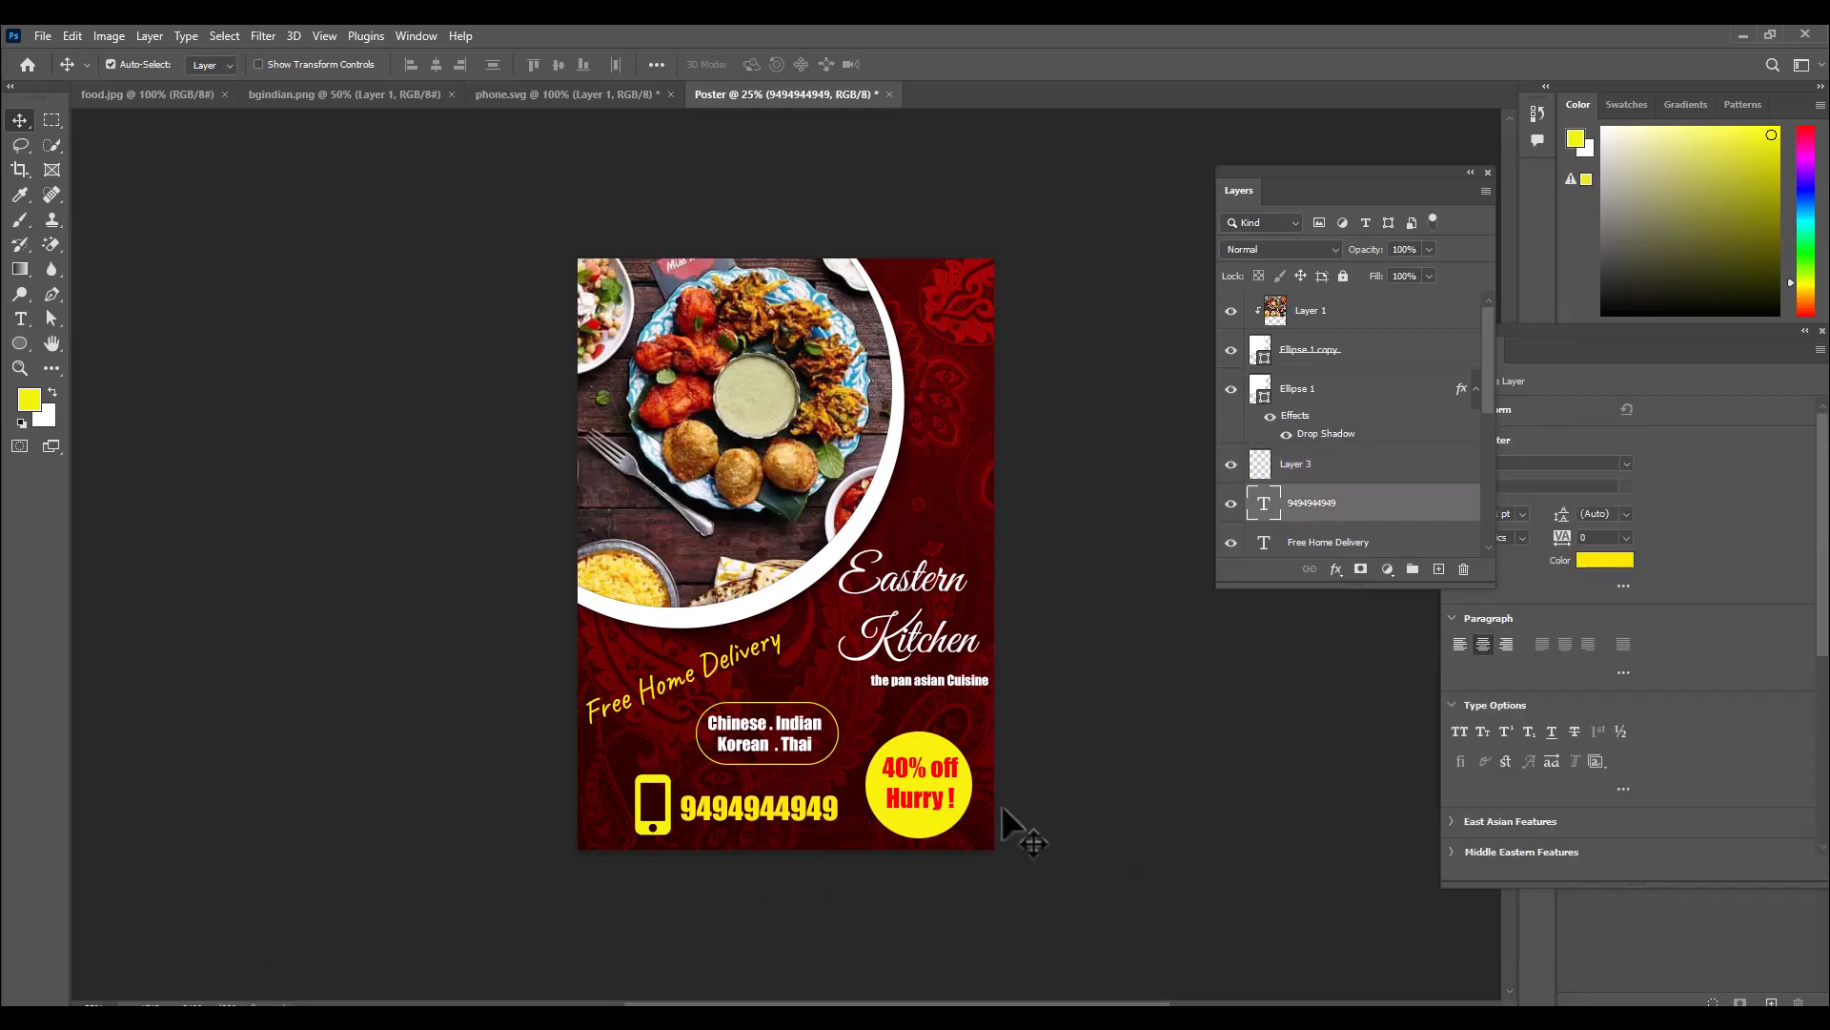
key("Down")
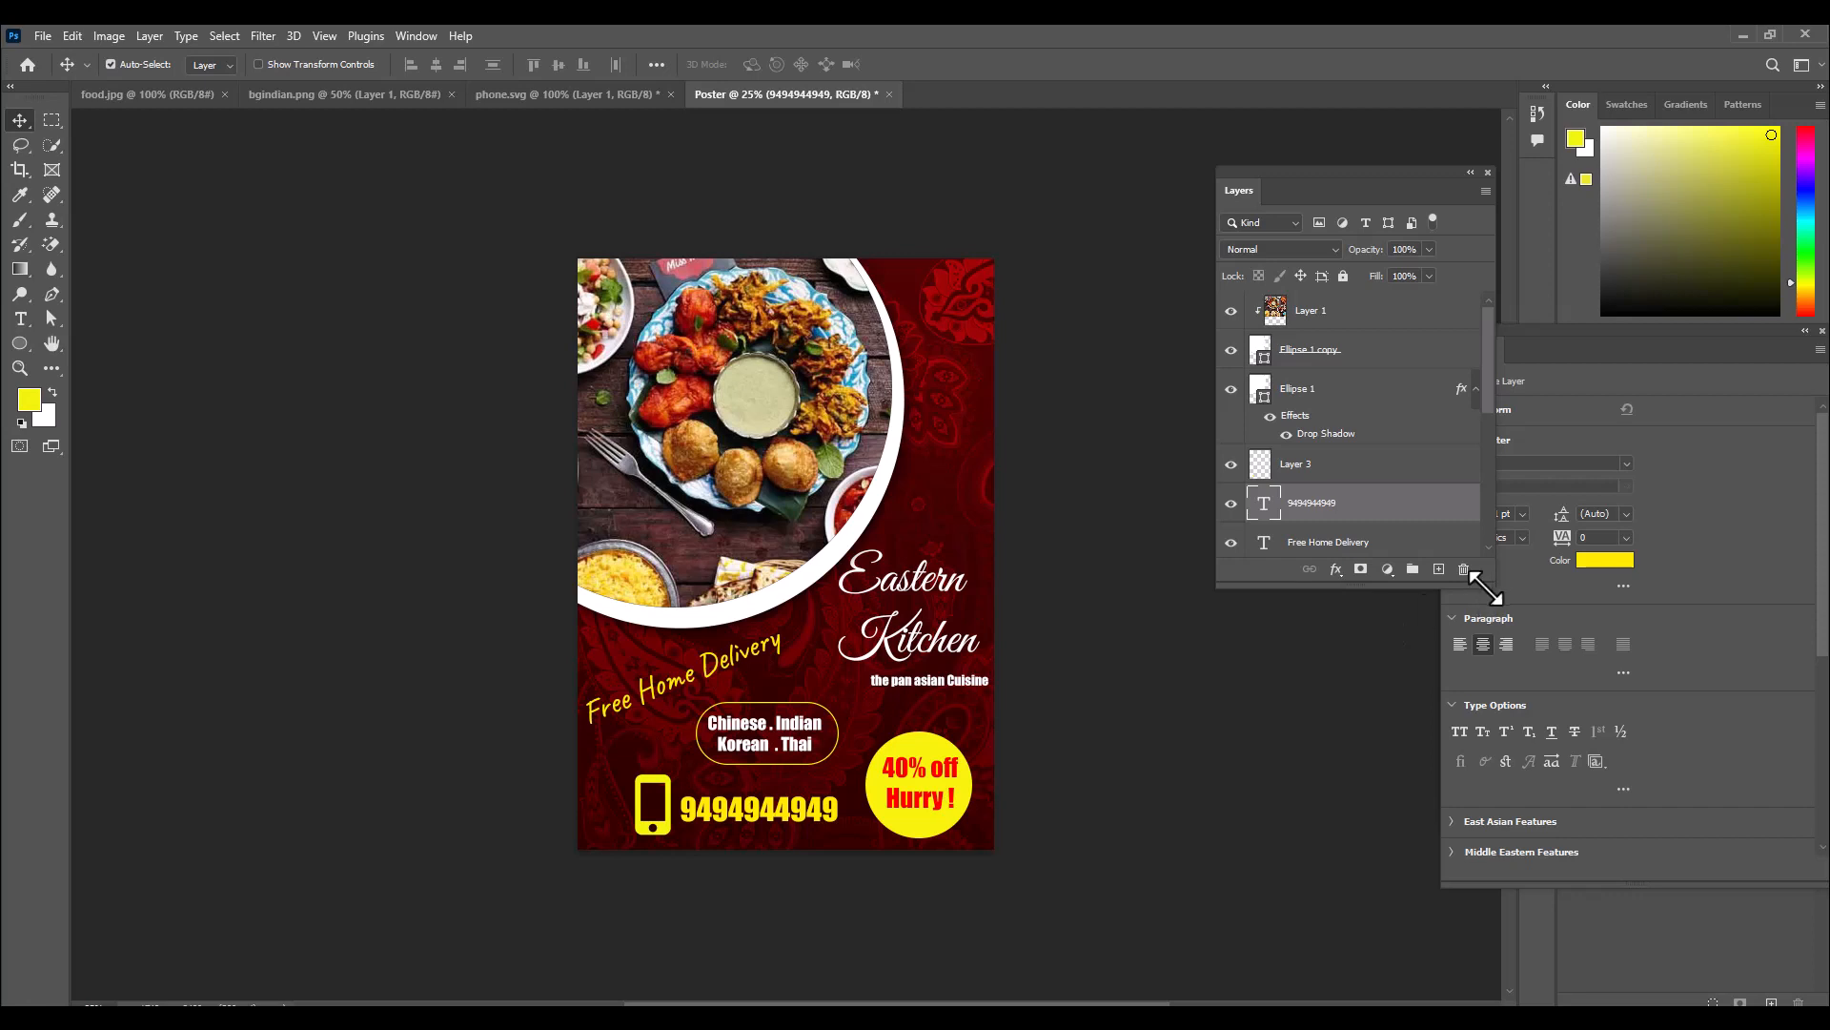
Select all poster layers from Layer 1 down to Layer 0 and convert them into a single smart object.
left_click_drag(1497, 588, 1618, 753)
left_click(1364, 314)
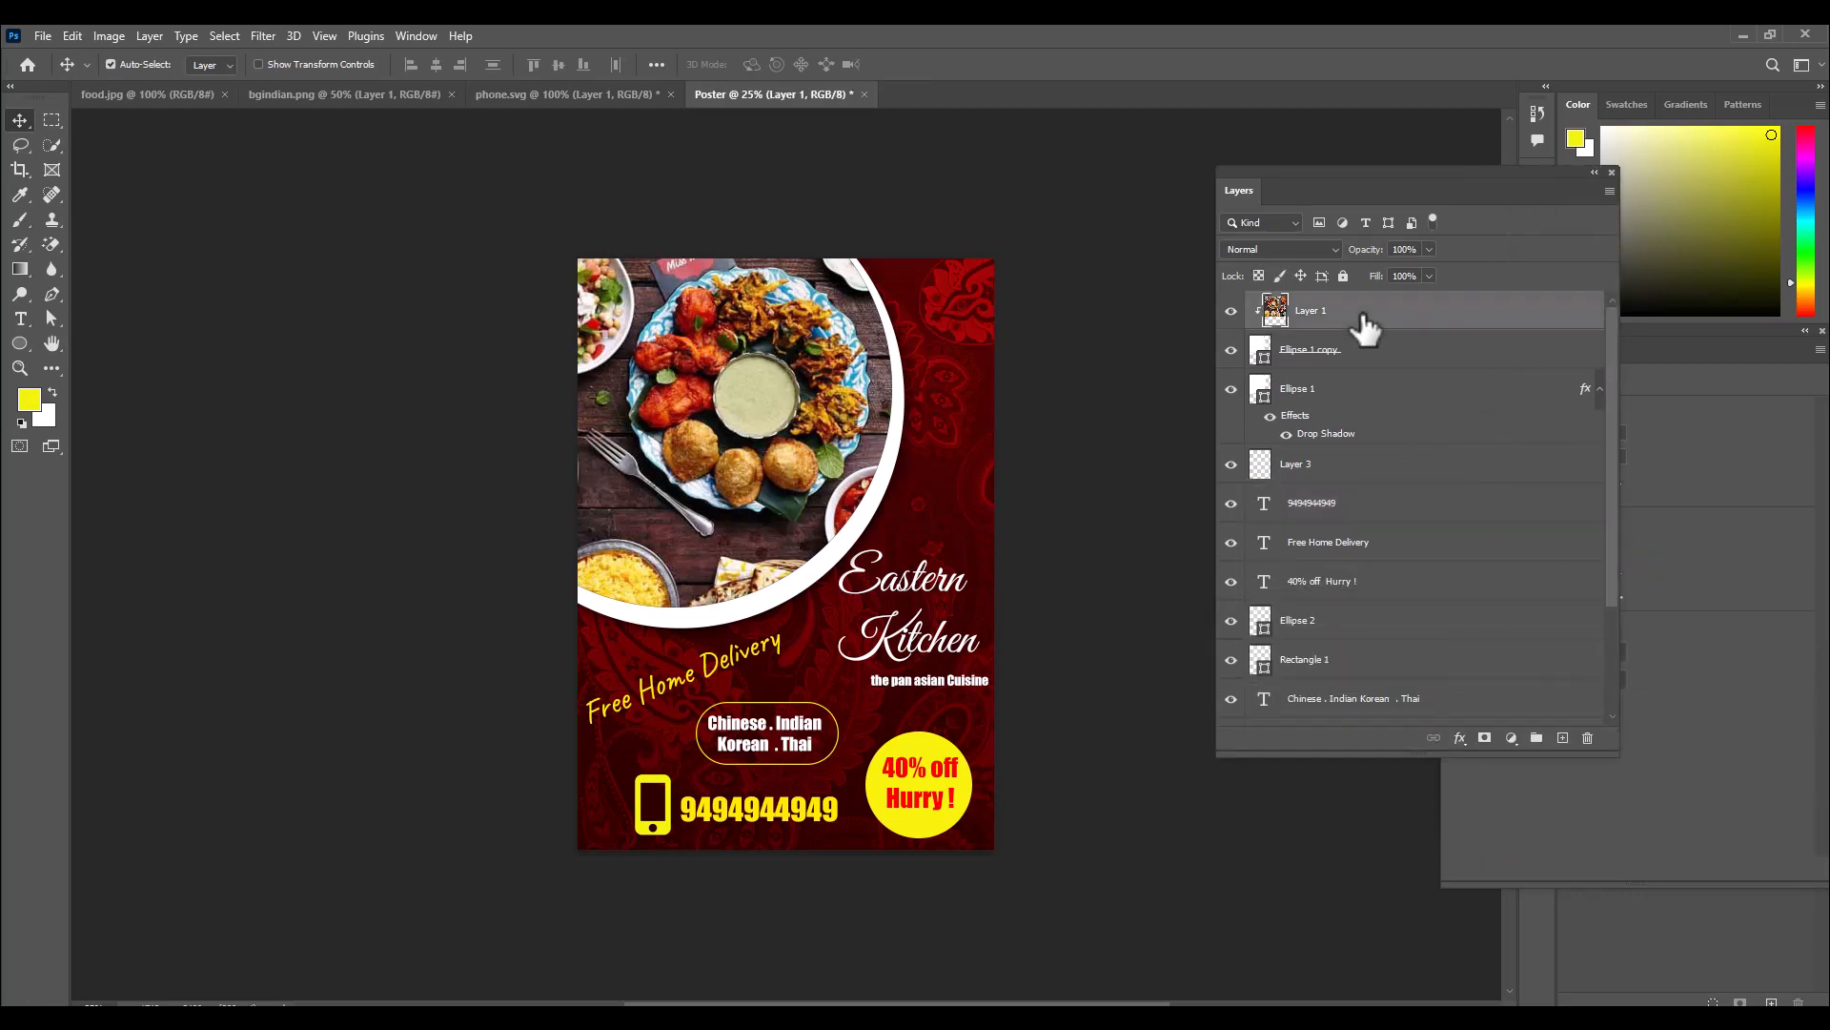
scroll(1532, 605, "down", 3)
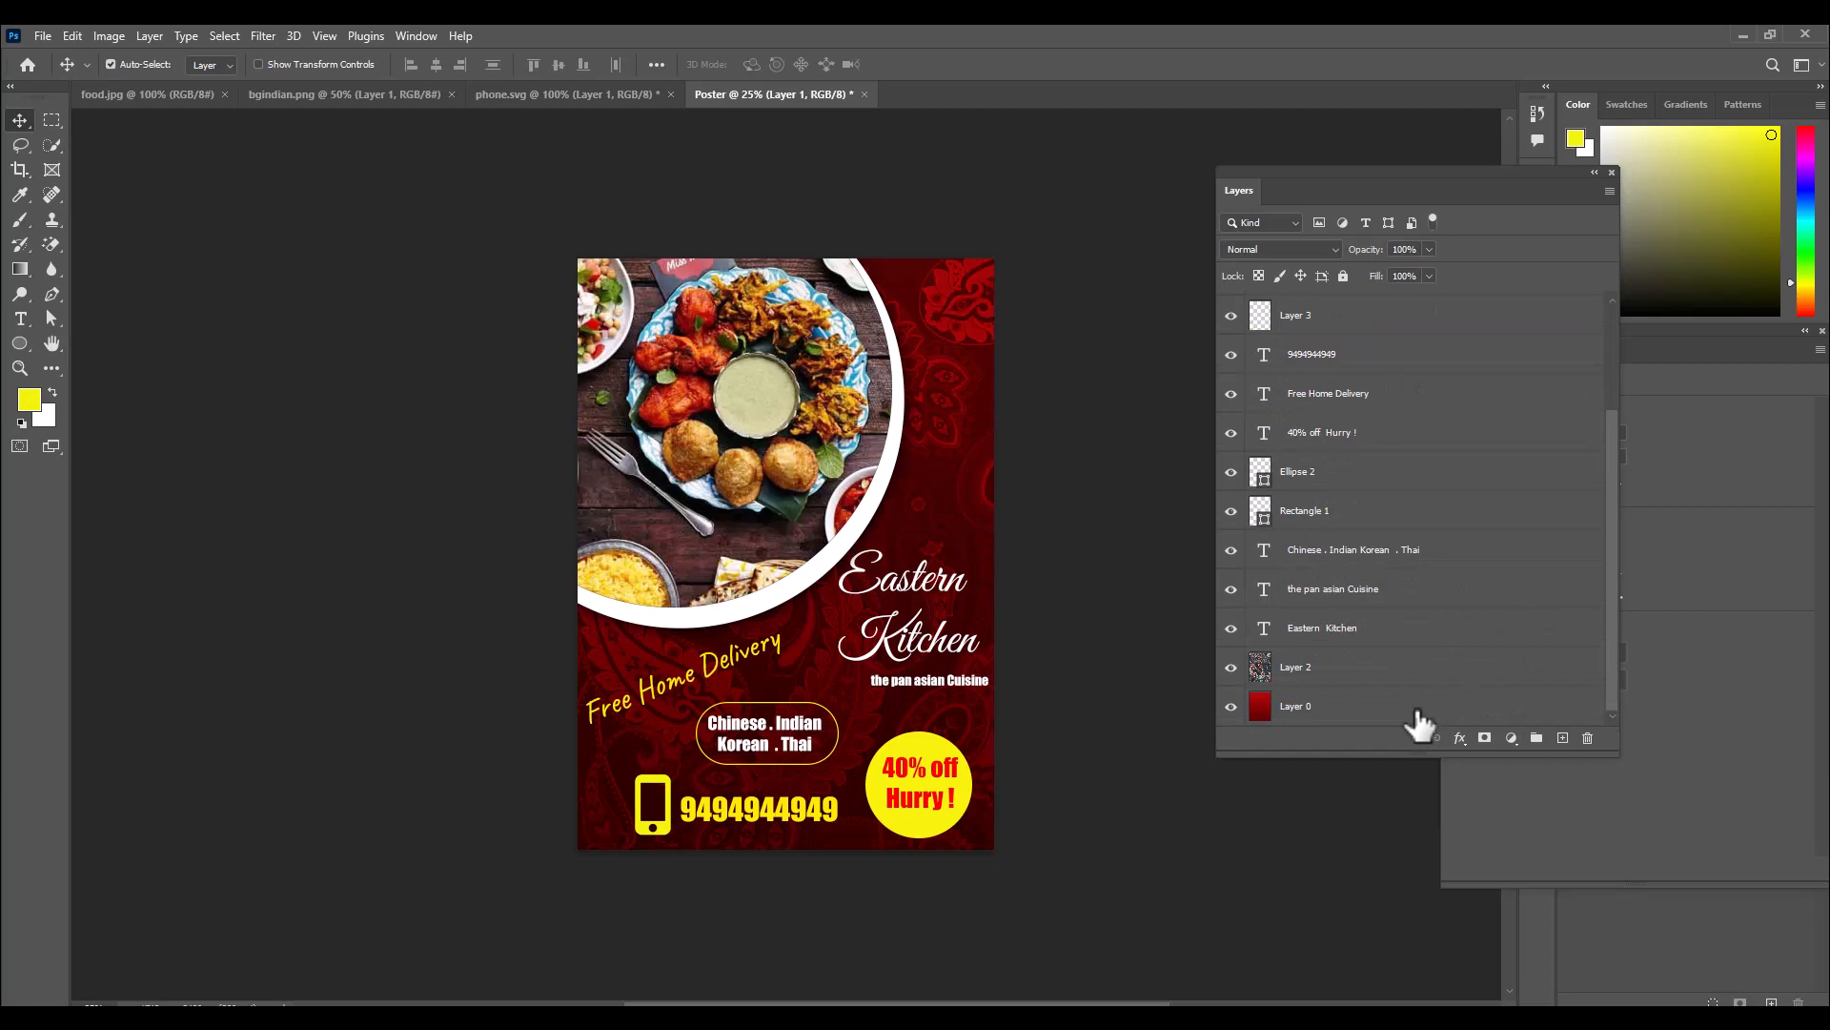
left_click(1444, 710, "shift")
scroll(1414, 360, "up", 3)
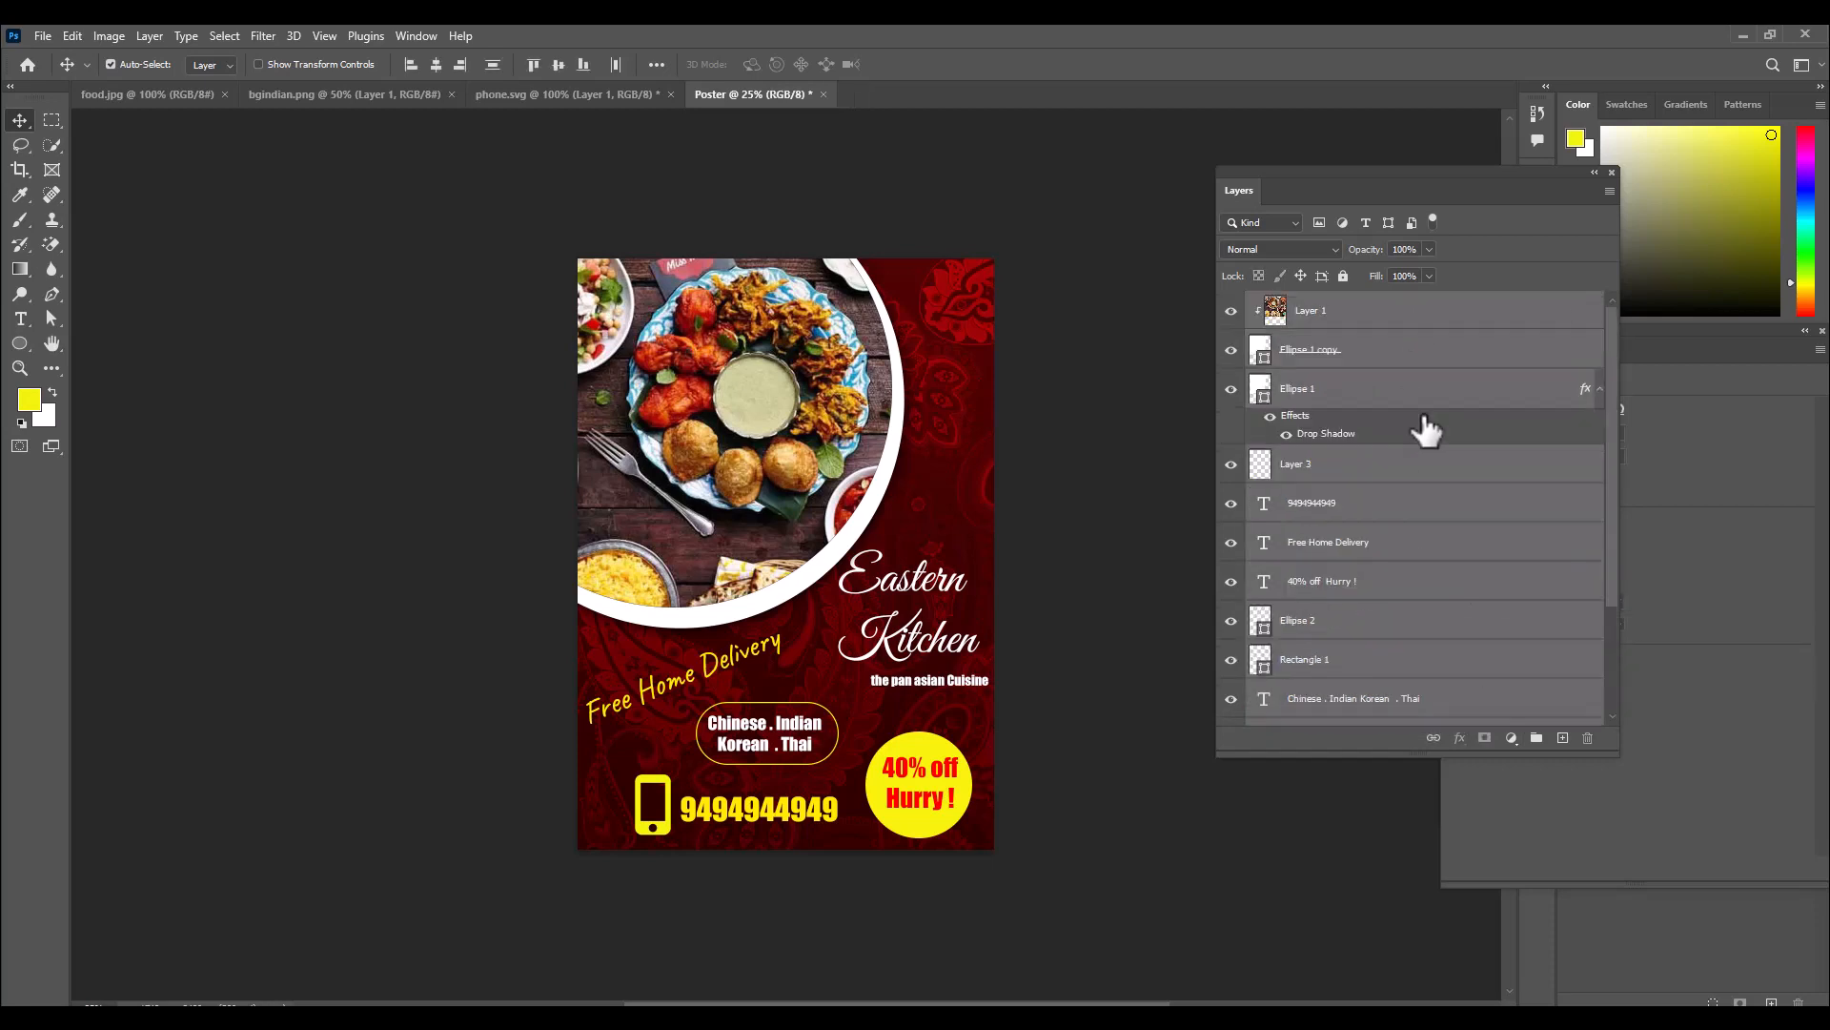
right_click(1417, 314)
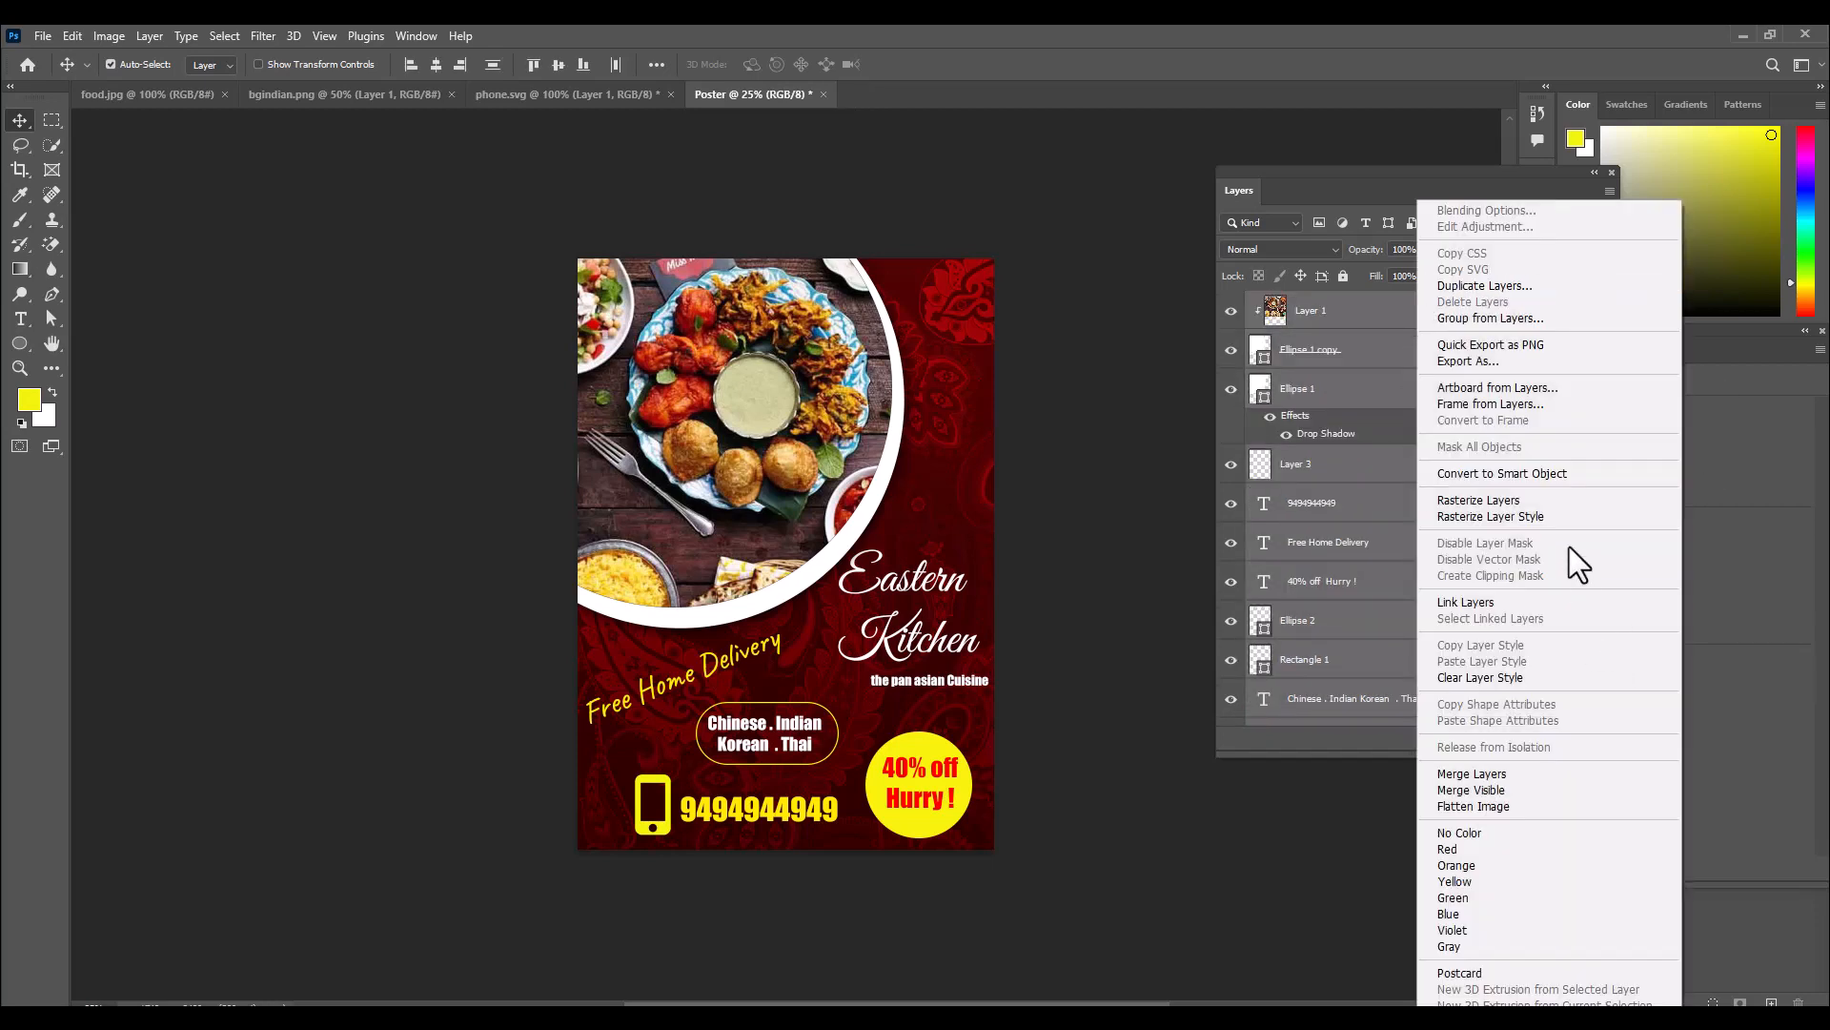
left_click(1550, 473)
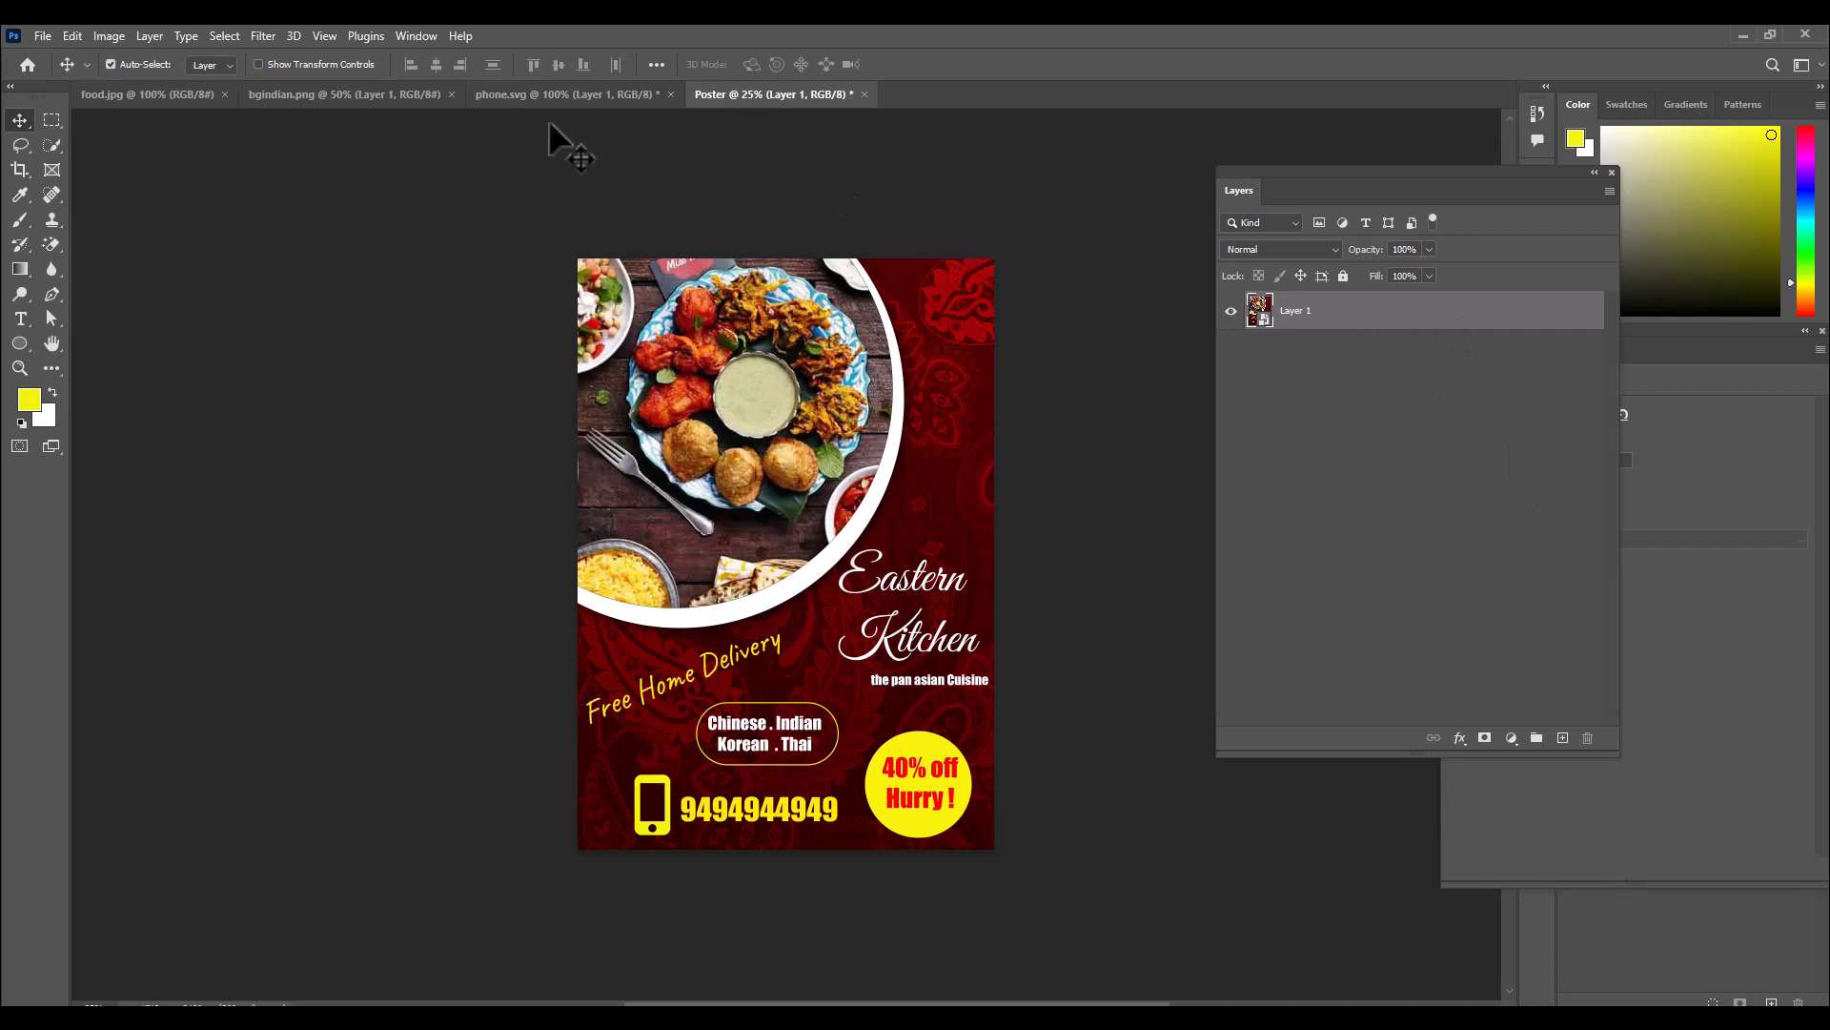
Convert the poster's colour mode to CMYK without rasterizing the smart object, accepting the U.S. Web Coated (SWOP) v2 profile.
left_click(111, 38)
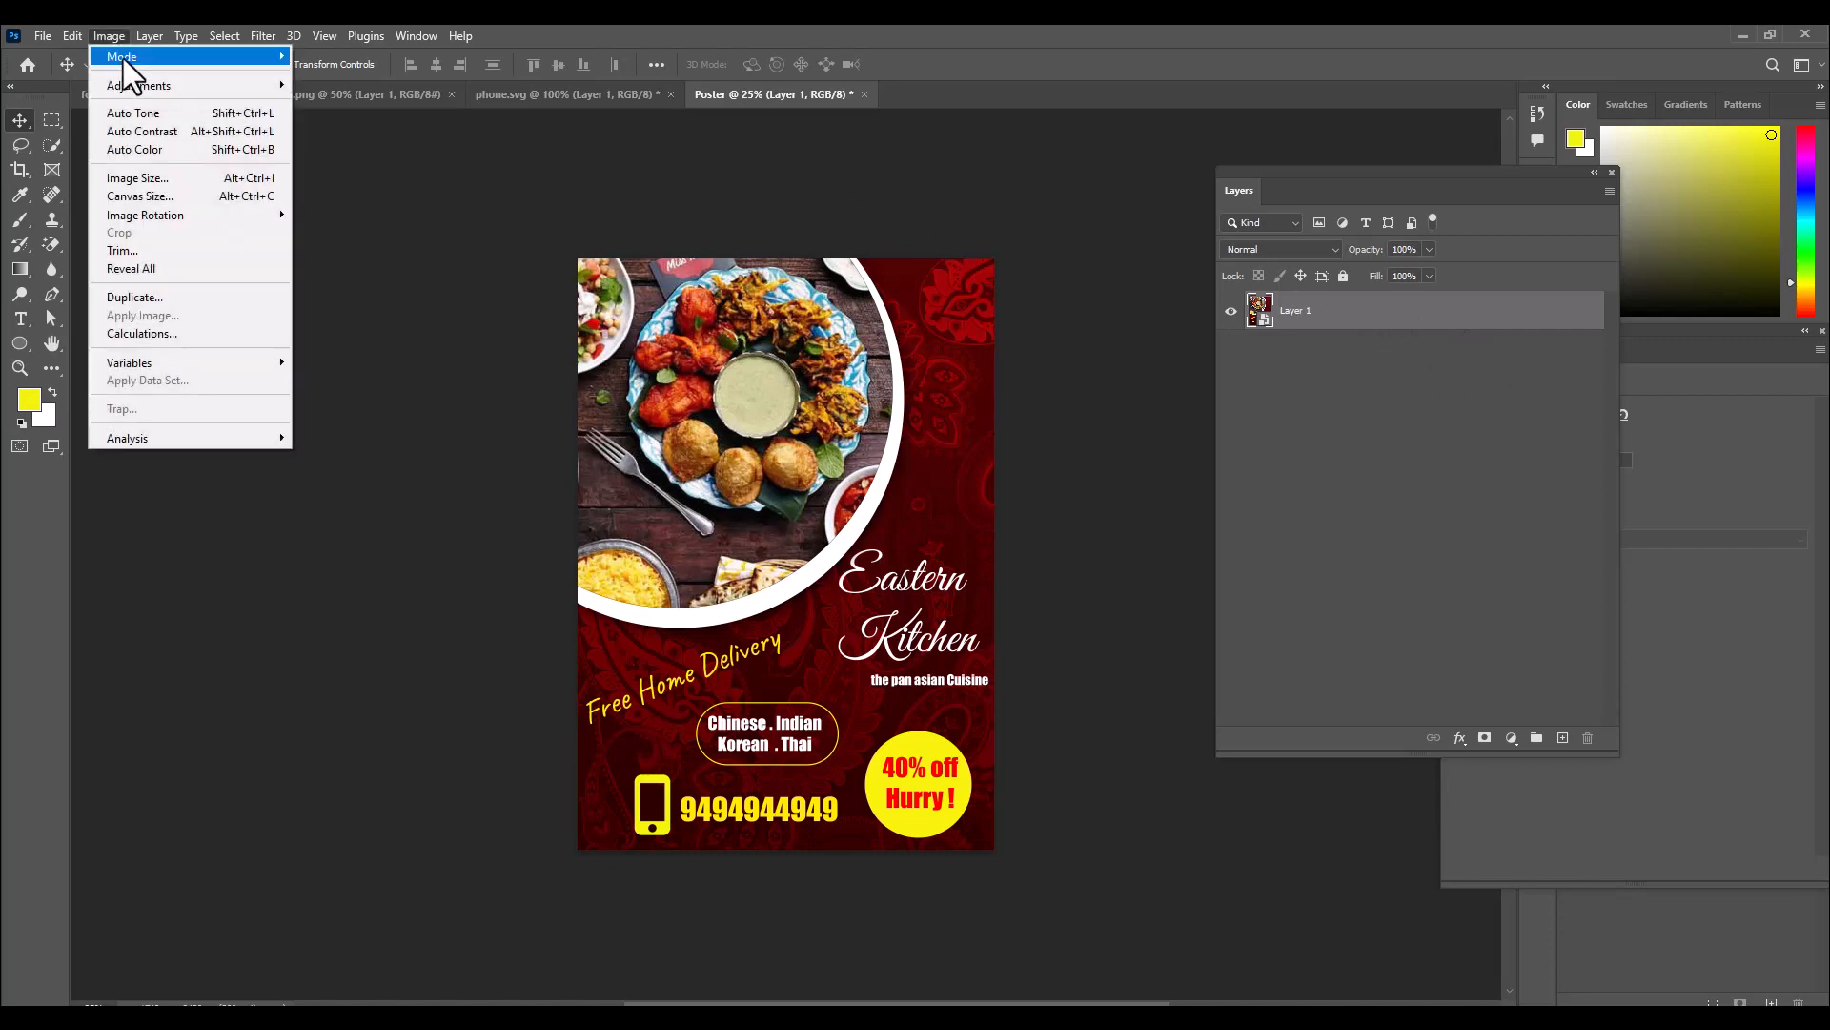
mouse_move(126, 59)
left_click(335, 147)
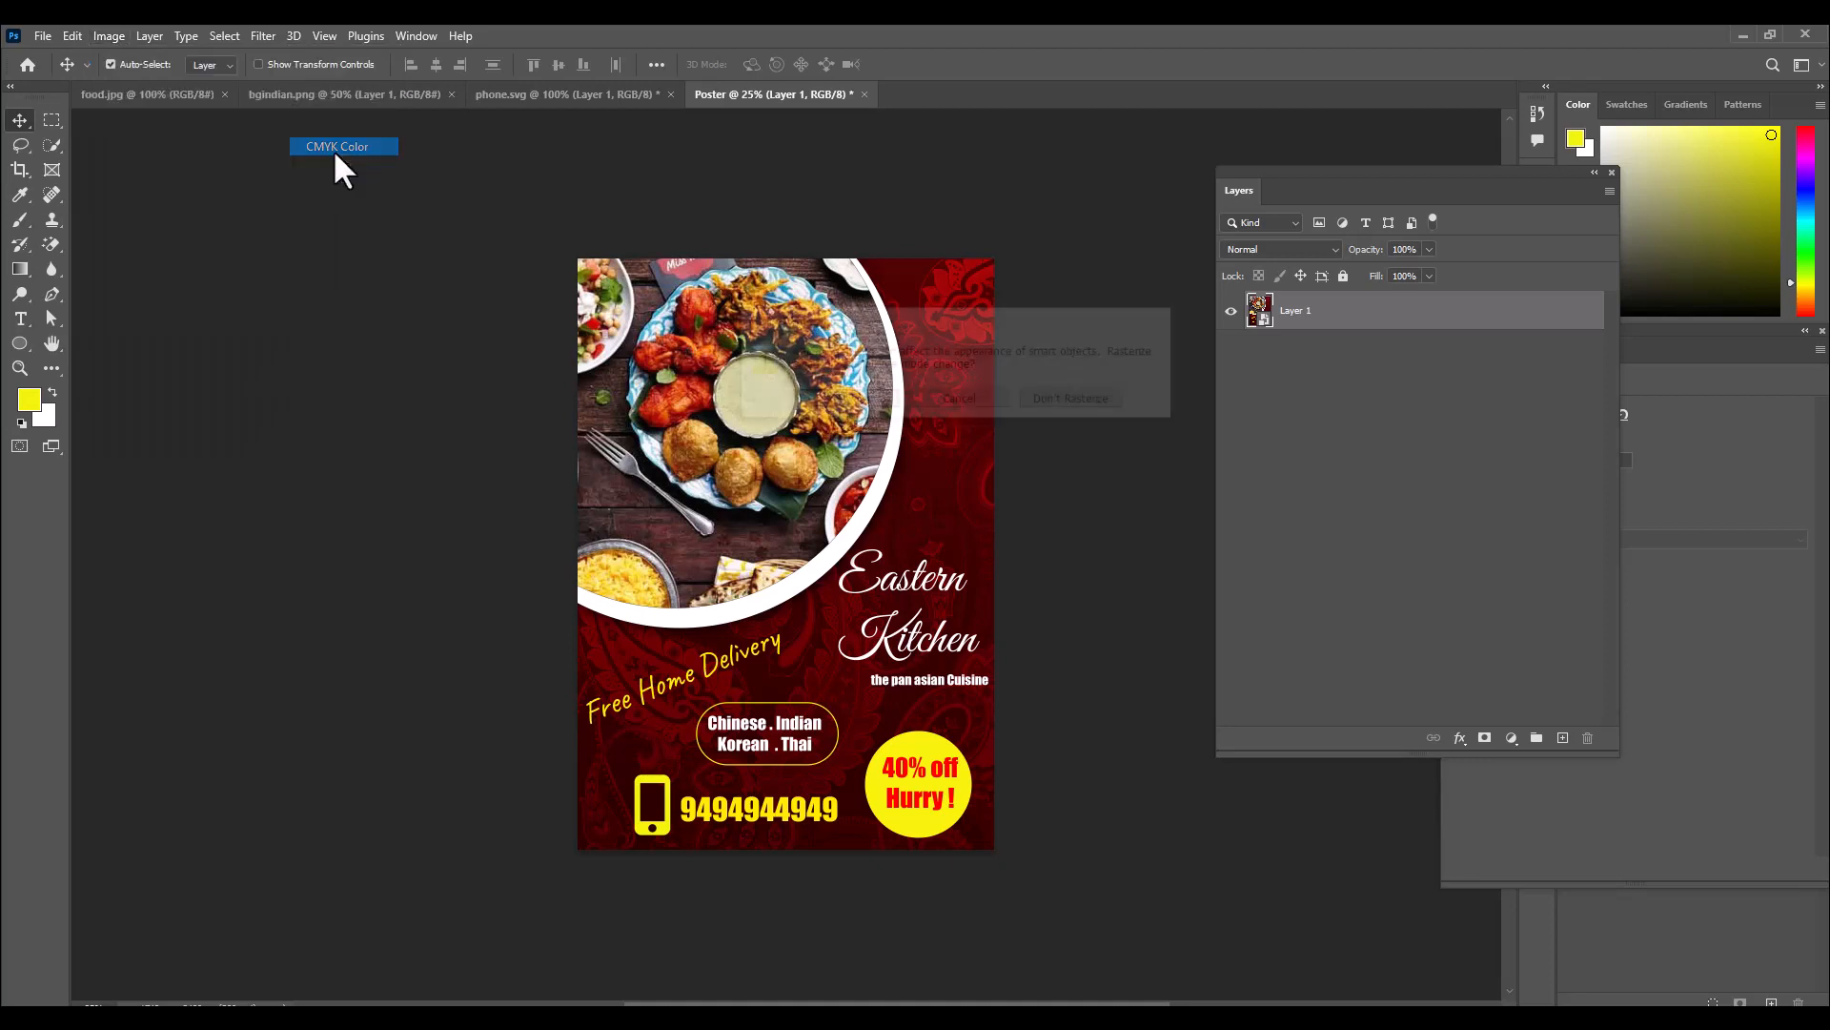
left_click_drag(1010, 323, 1039, 260)
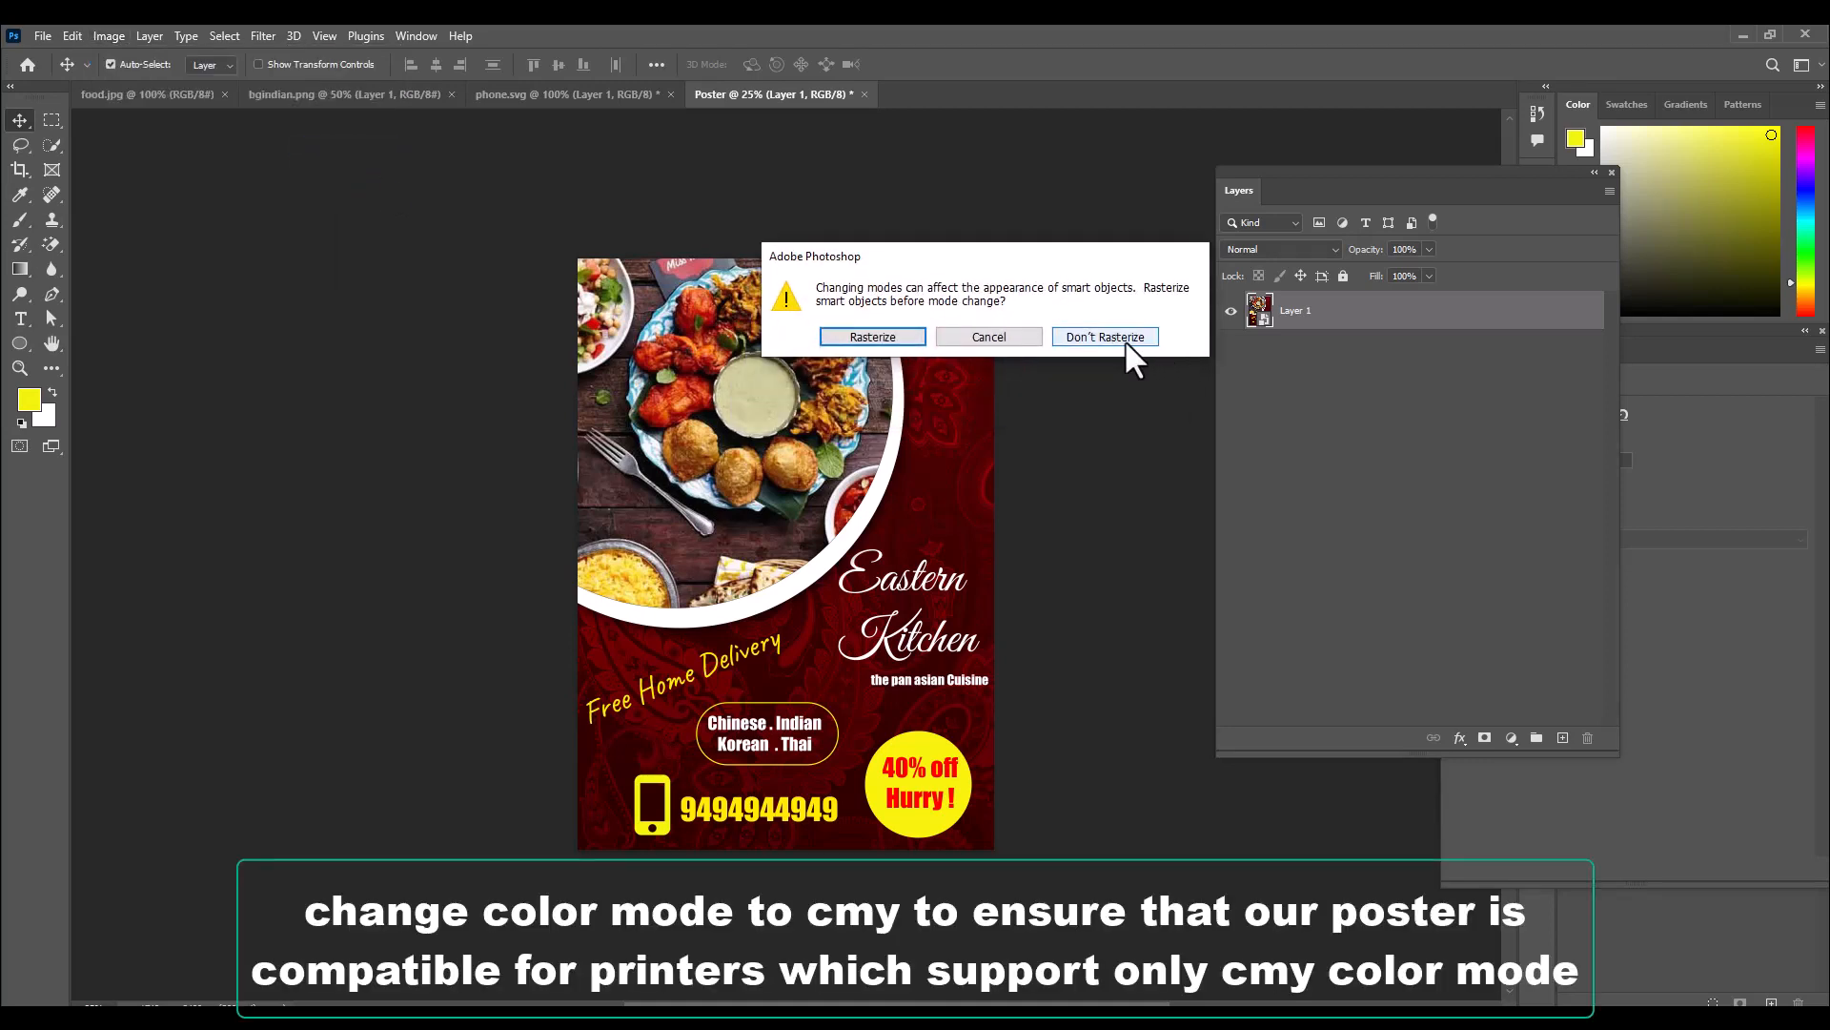
left_click(1126, 341)
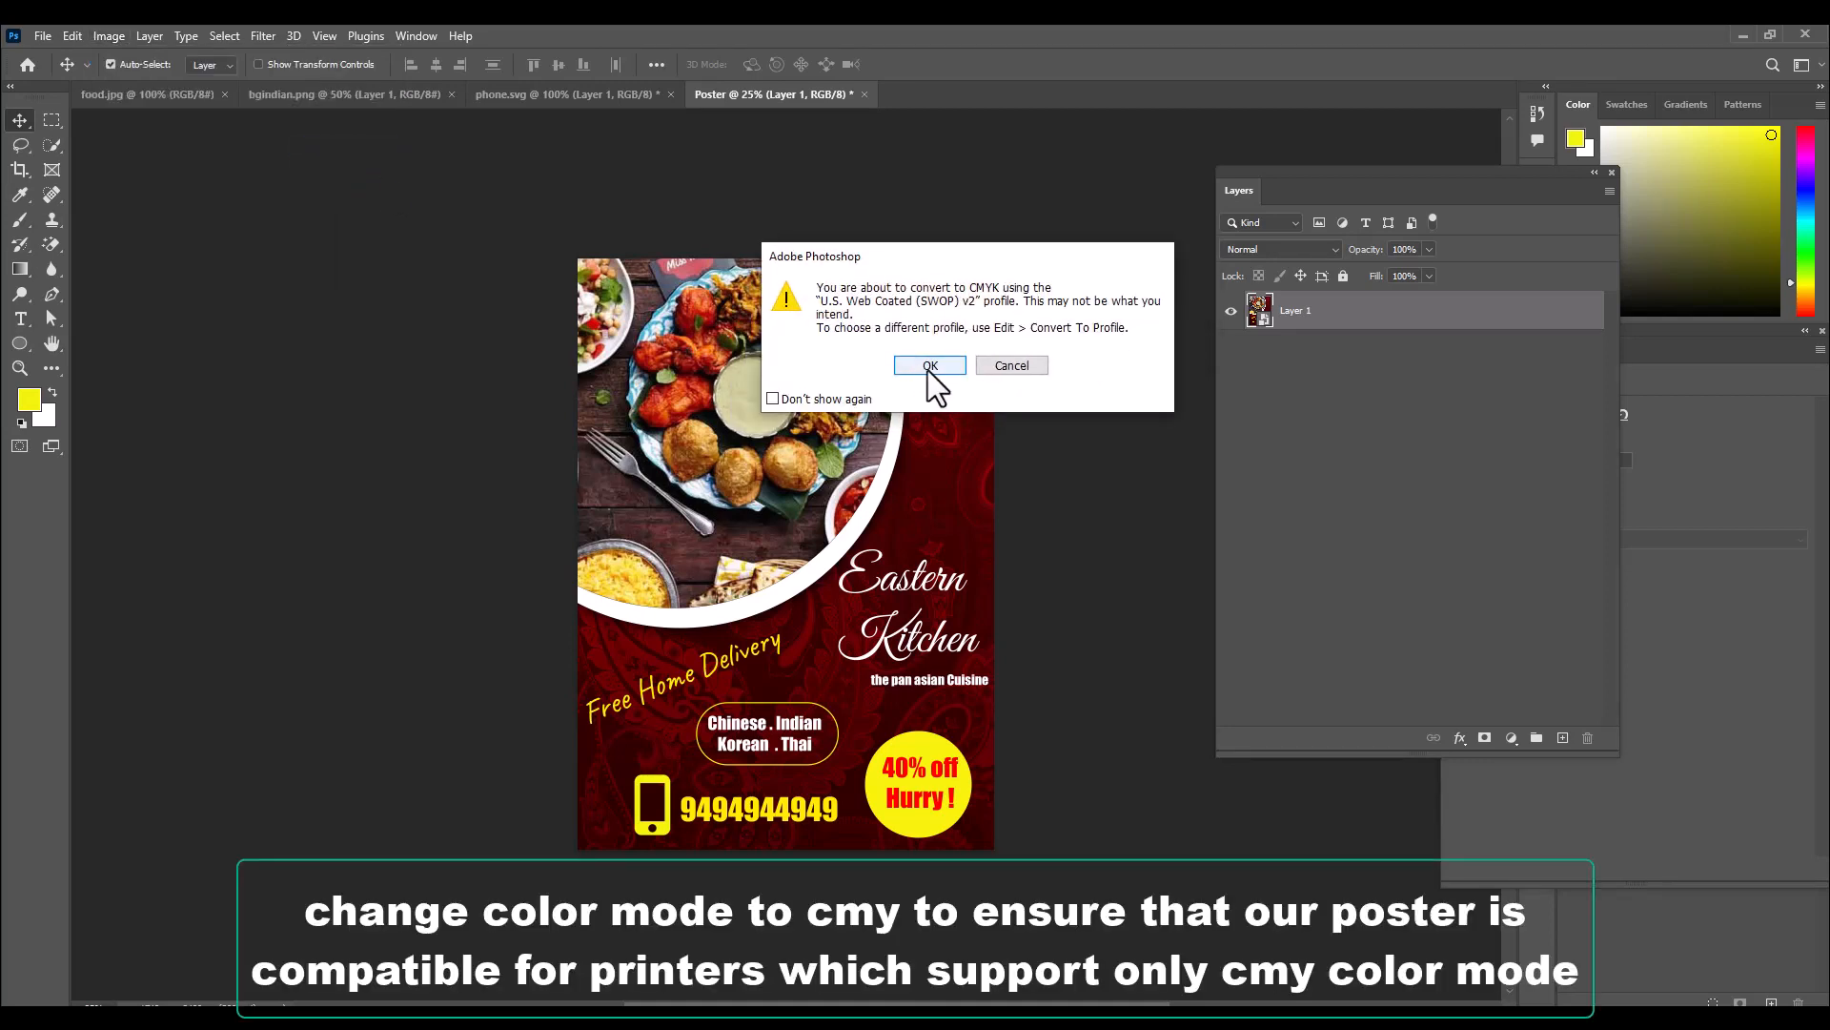
left_click(927, 366)
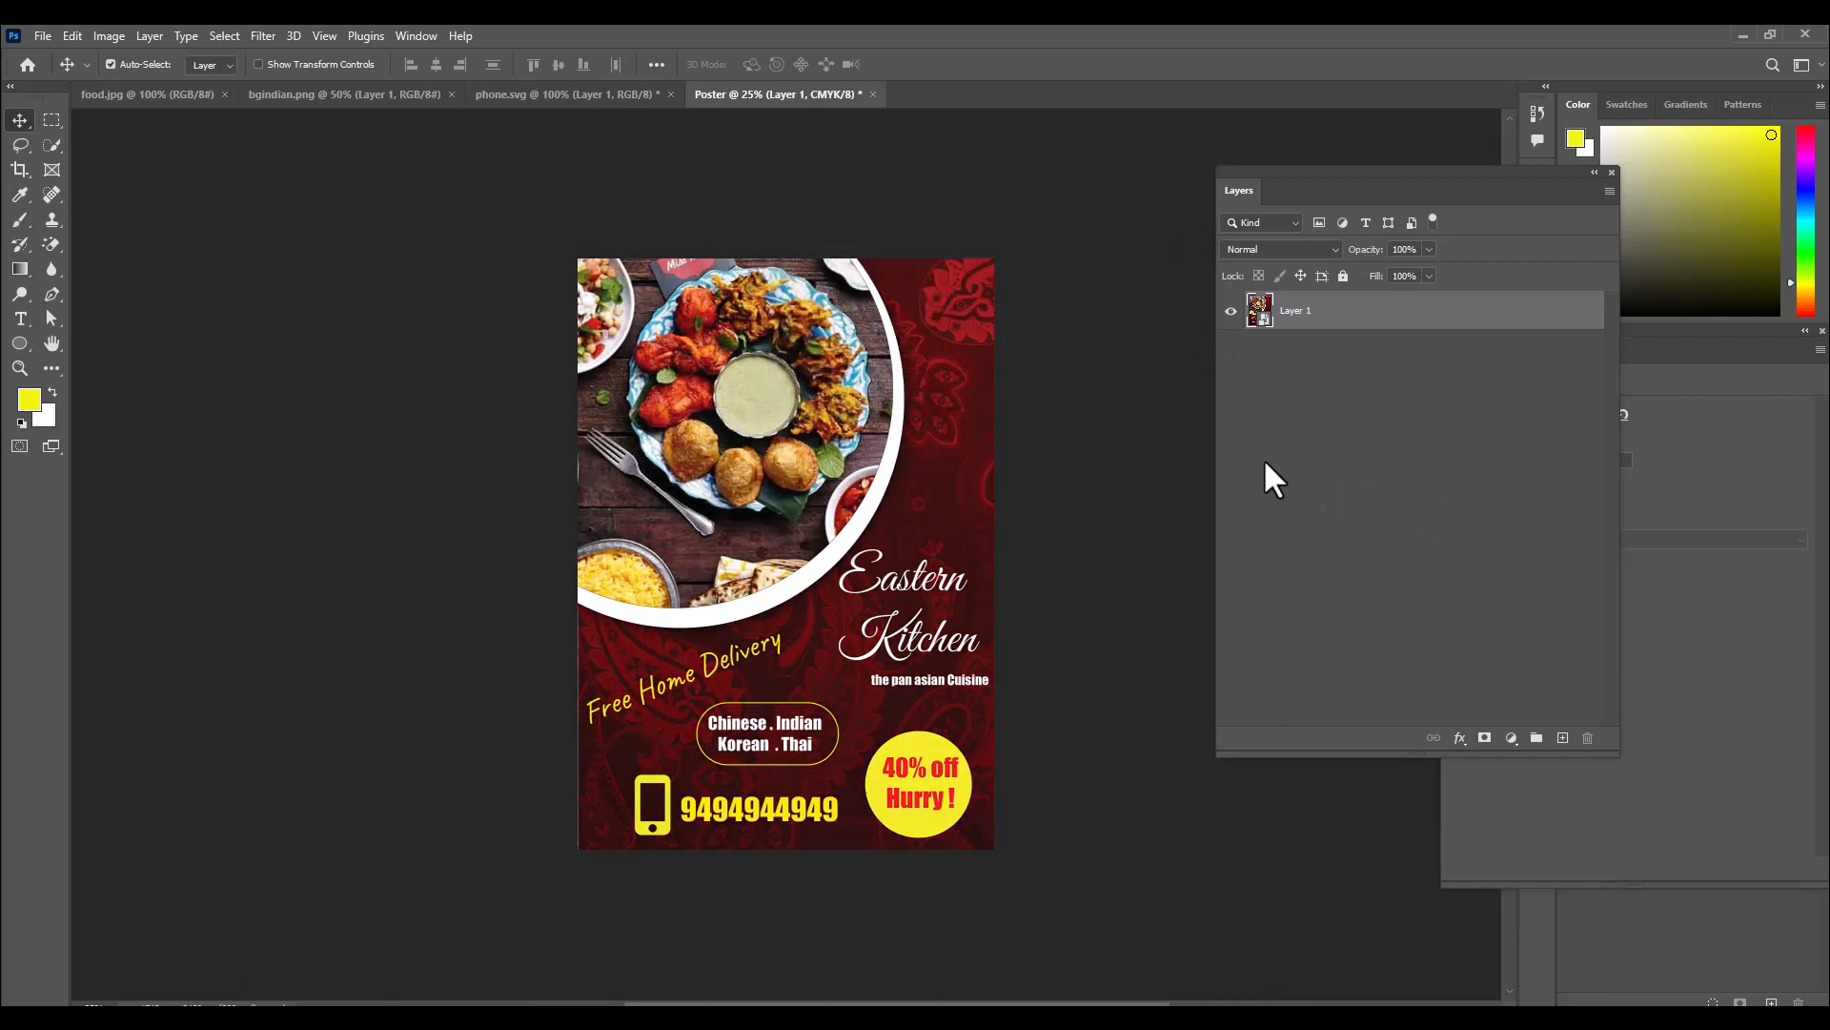
Save a copy of the poster to the Desktop in JPEG format with the file name easternkitchen, accepting the JPEG options.
left_click(44, 36)
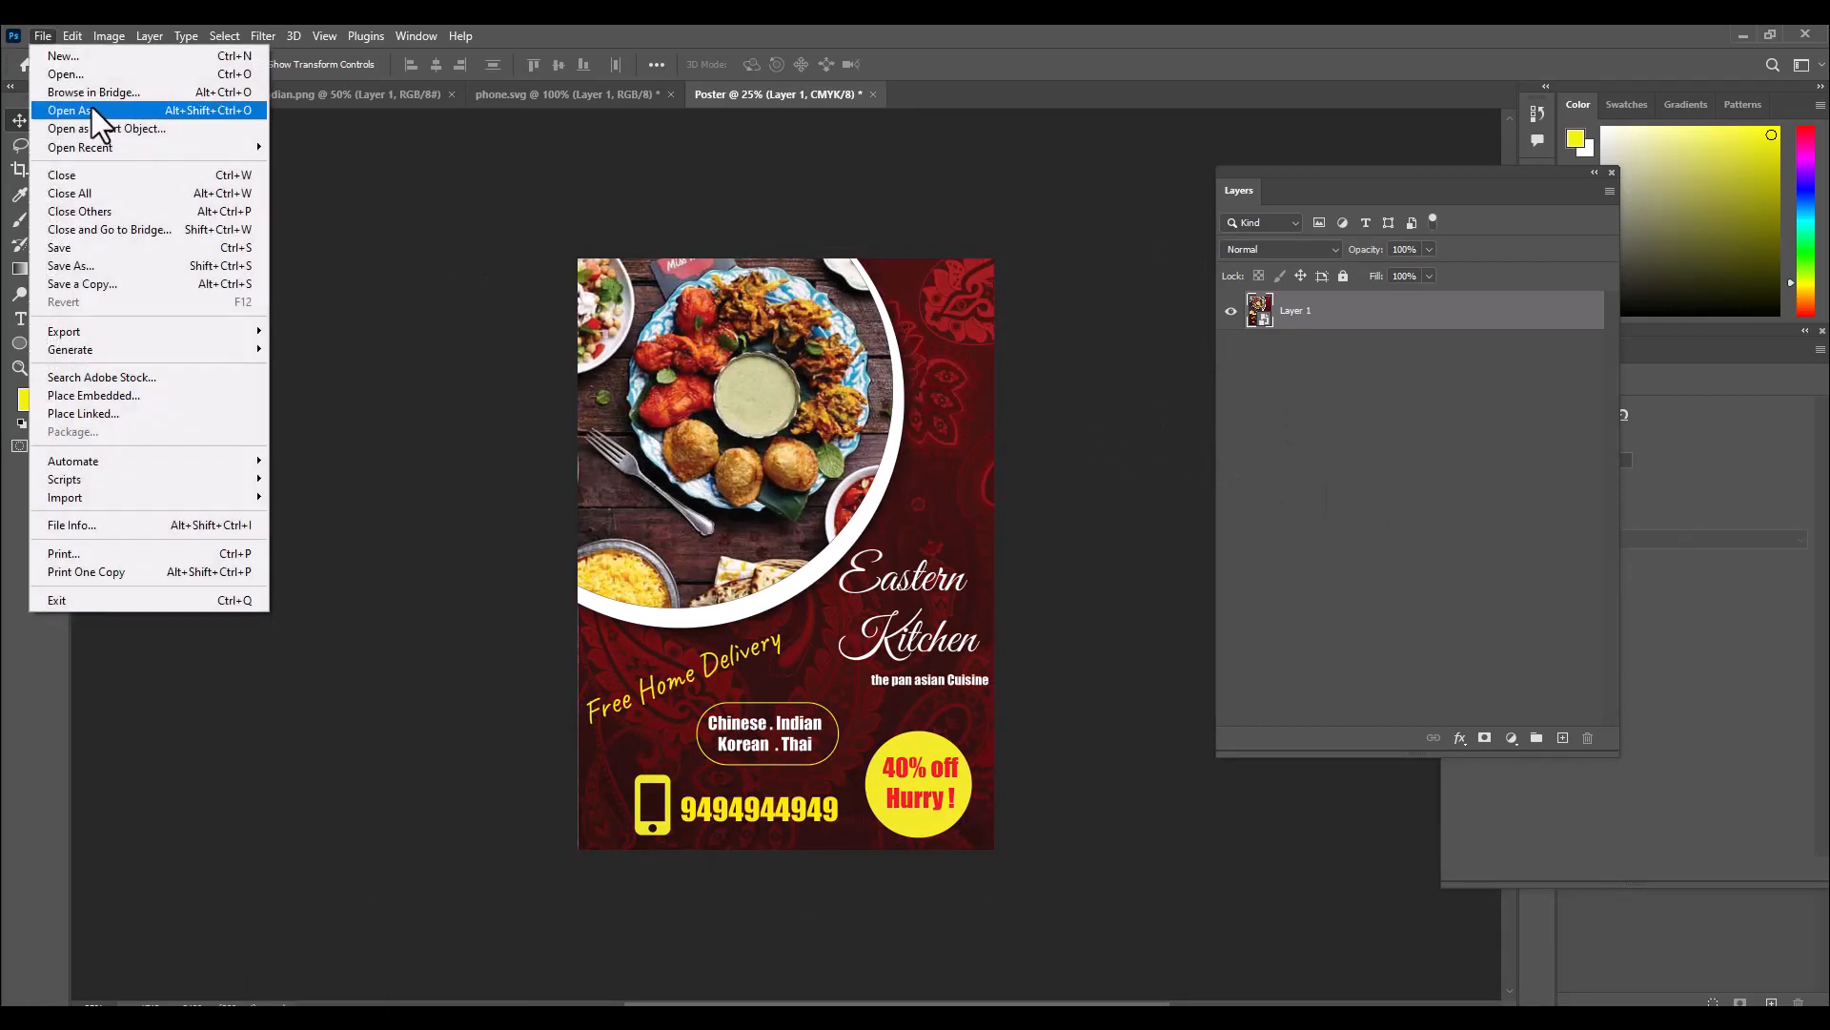
left_click(127, 261)
left_click(191, 835)
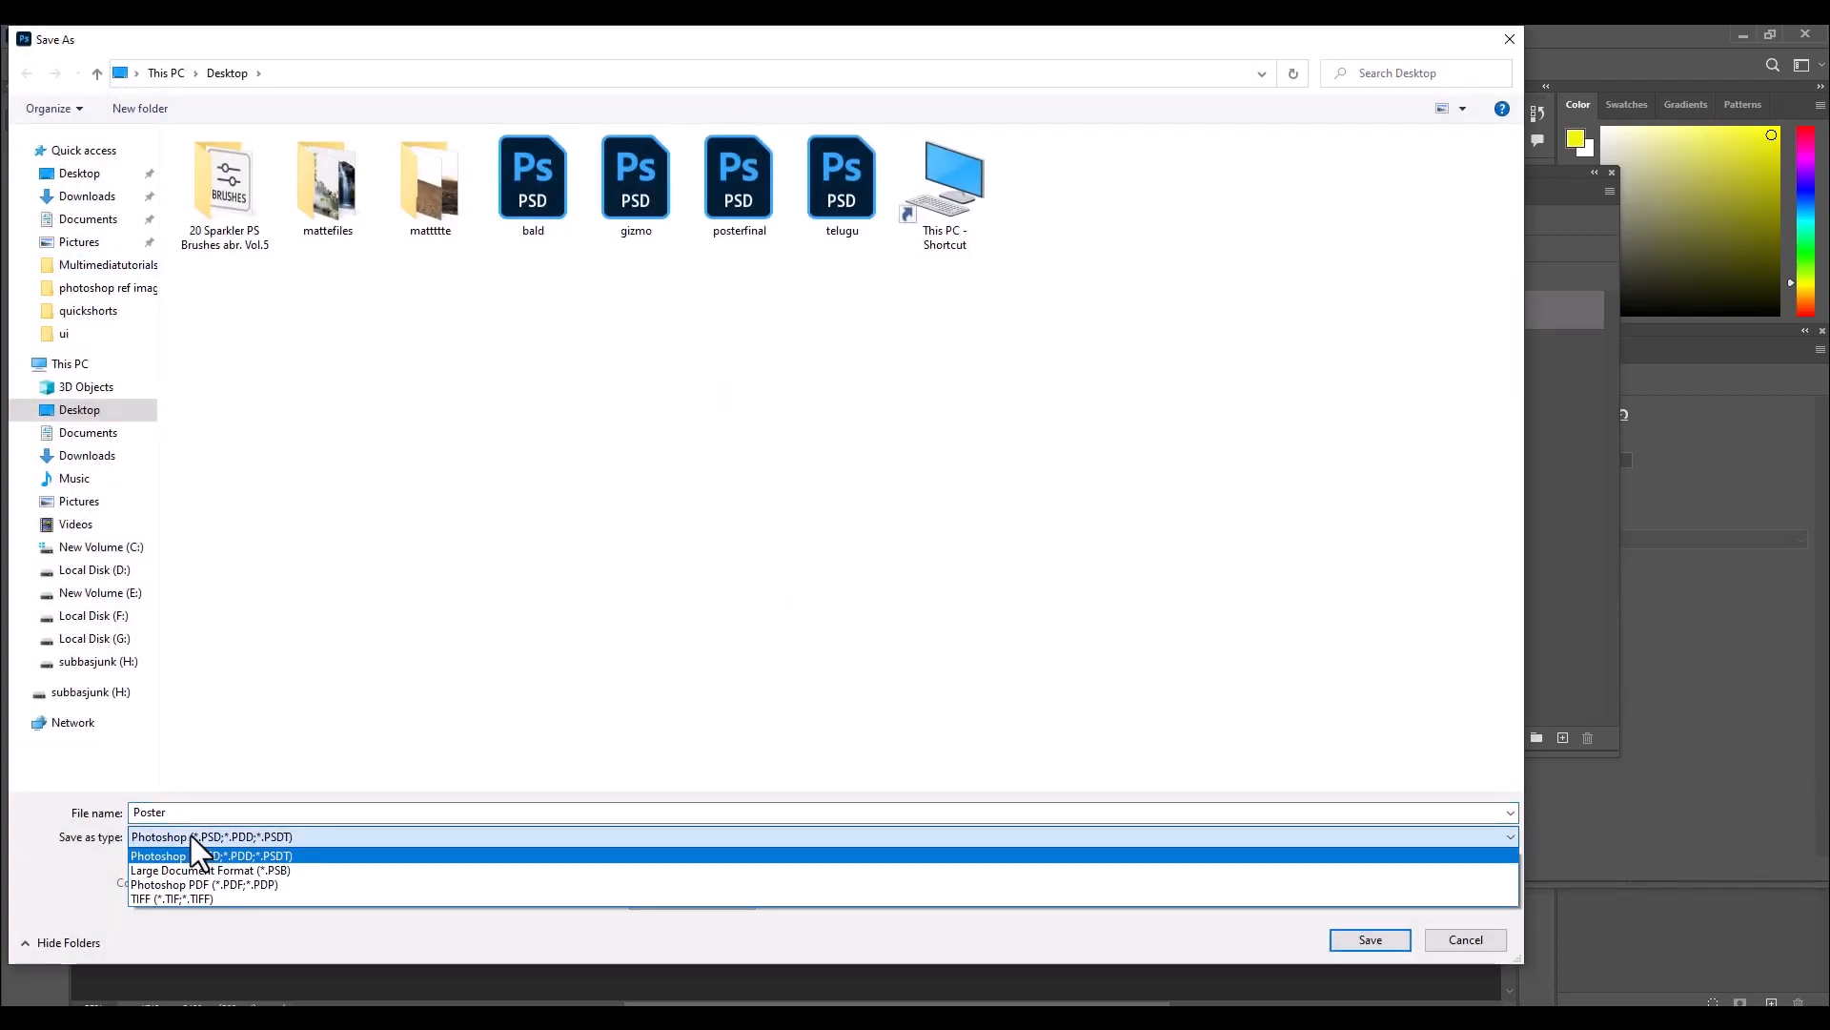
left_click(192, 839)
left_click(248, 835)
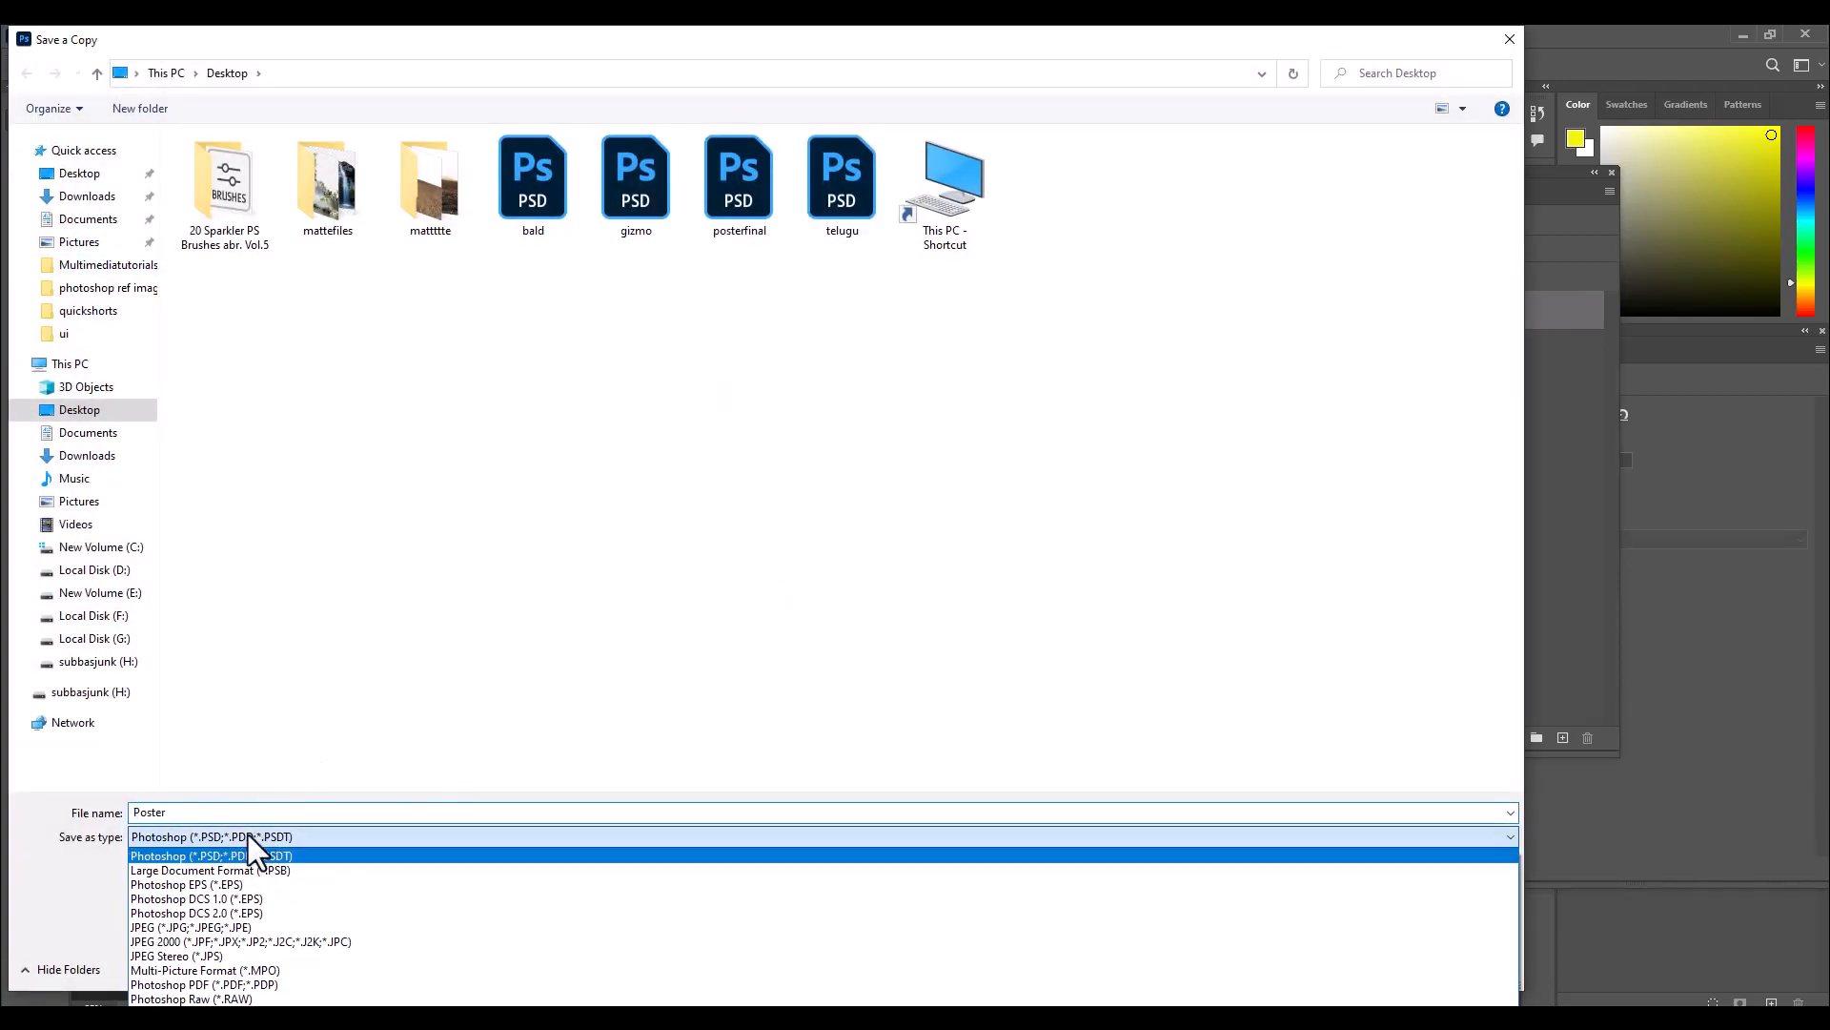
left_click(179, 929)
double_click(203, 812)
type("easternkitchen")
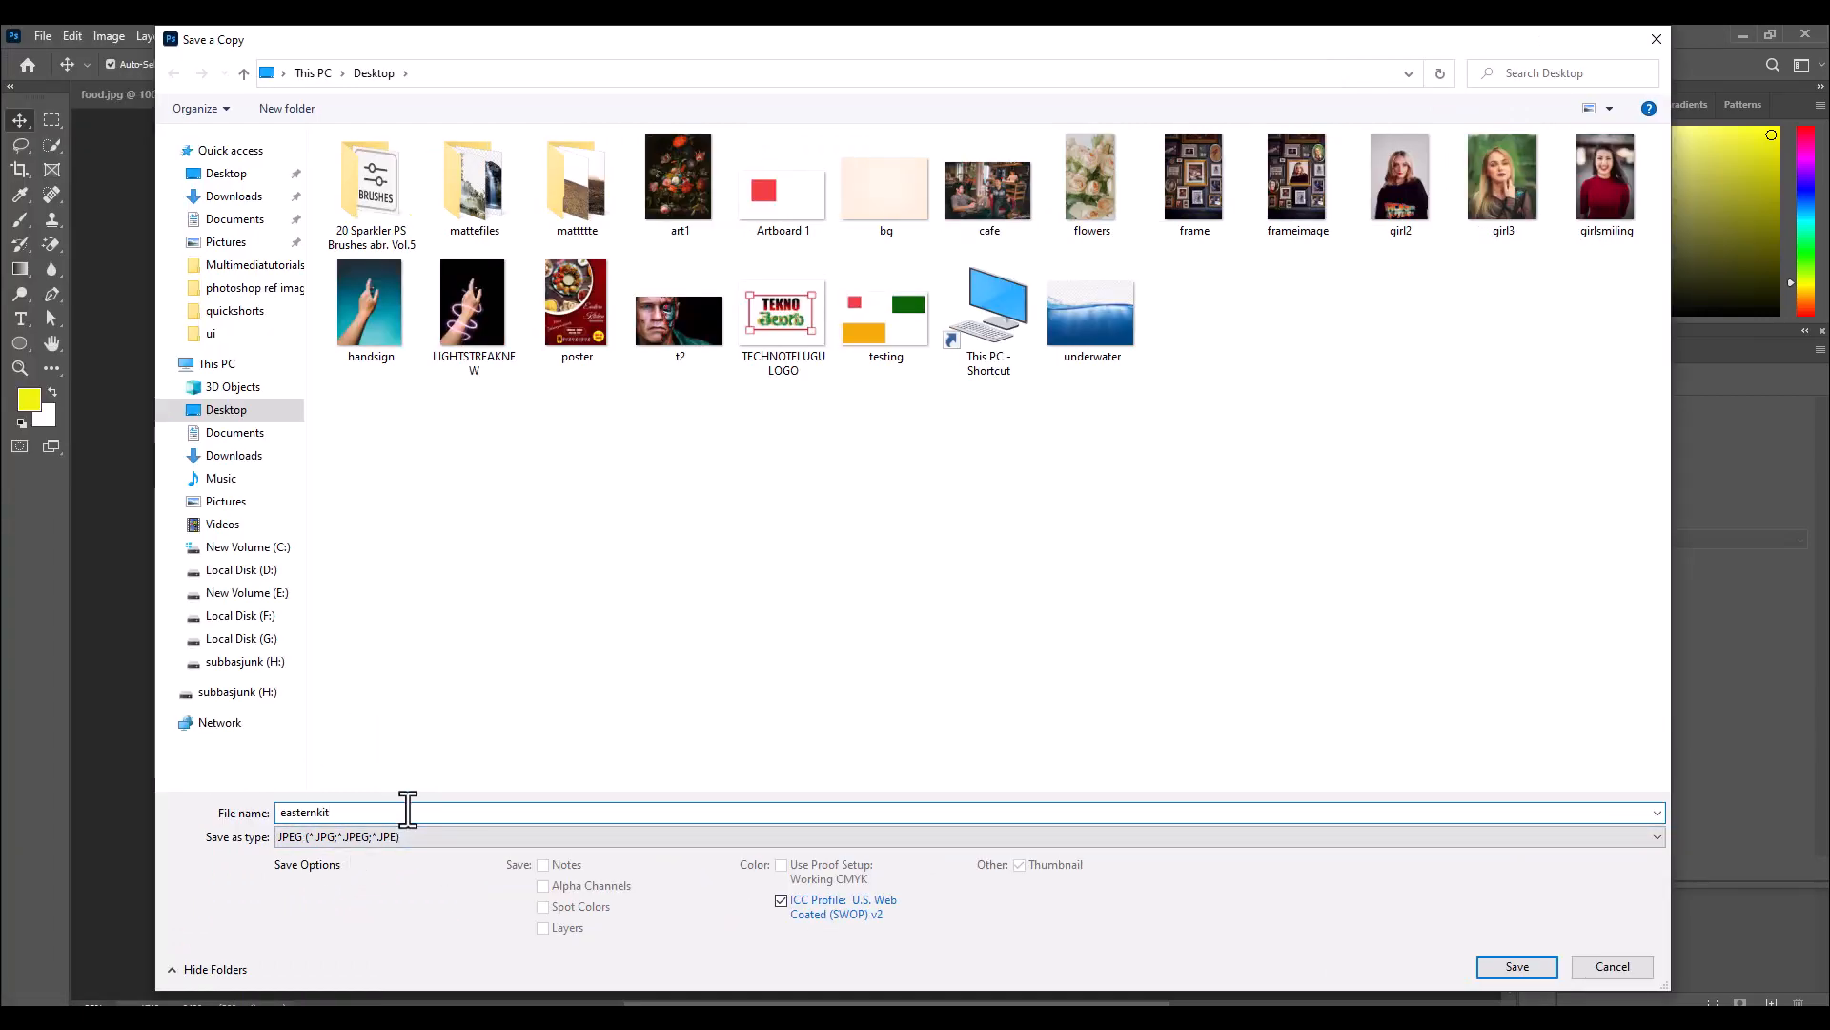
left_click(1533, 970)
left_click(980, 248)
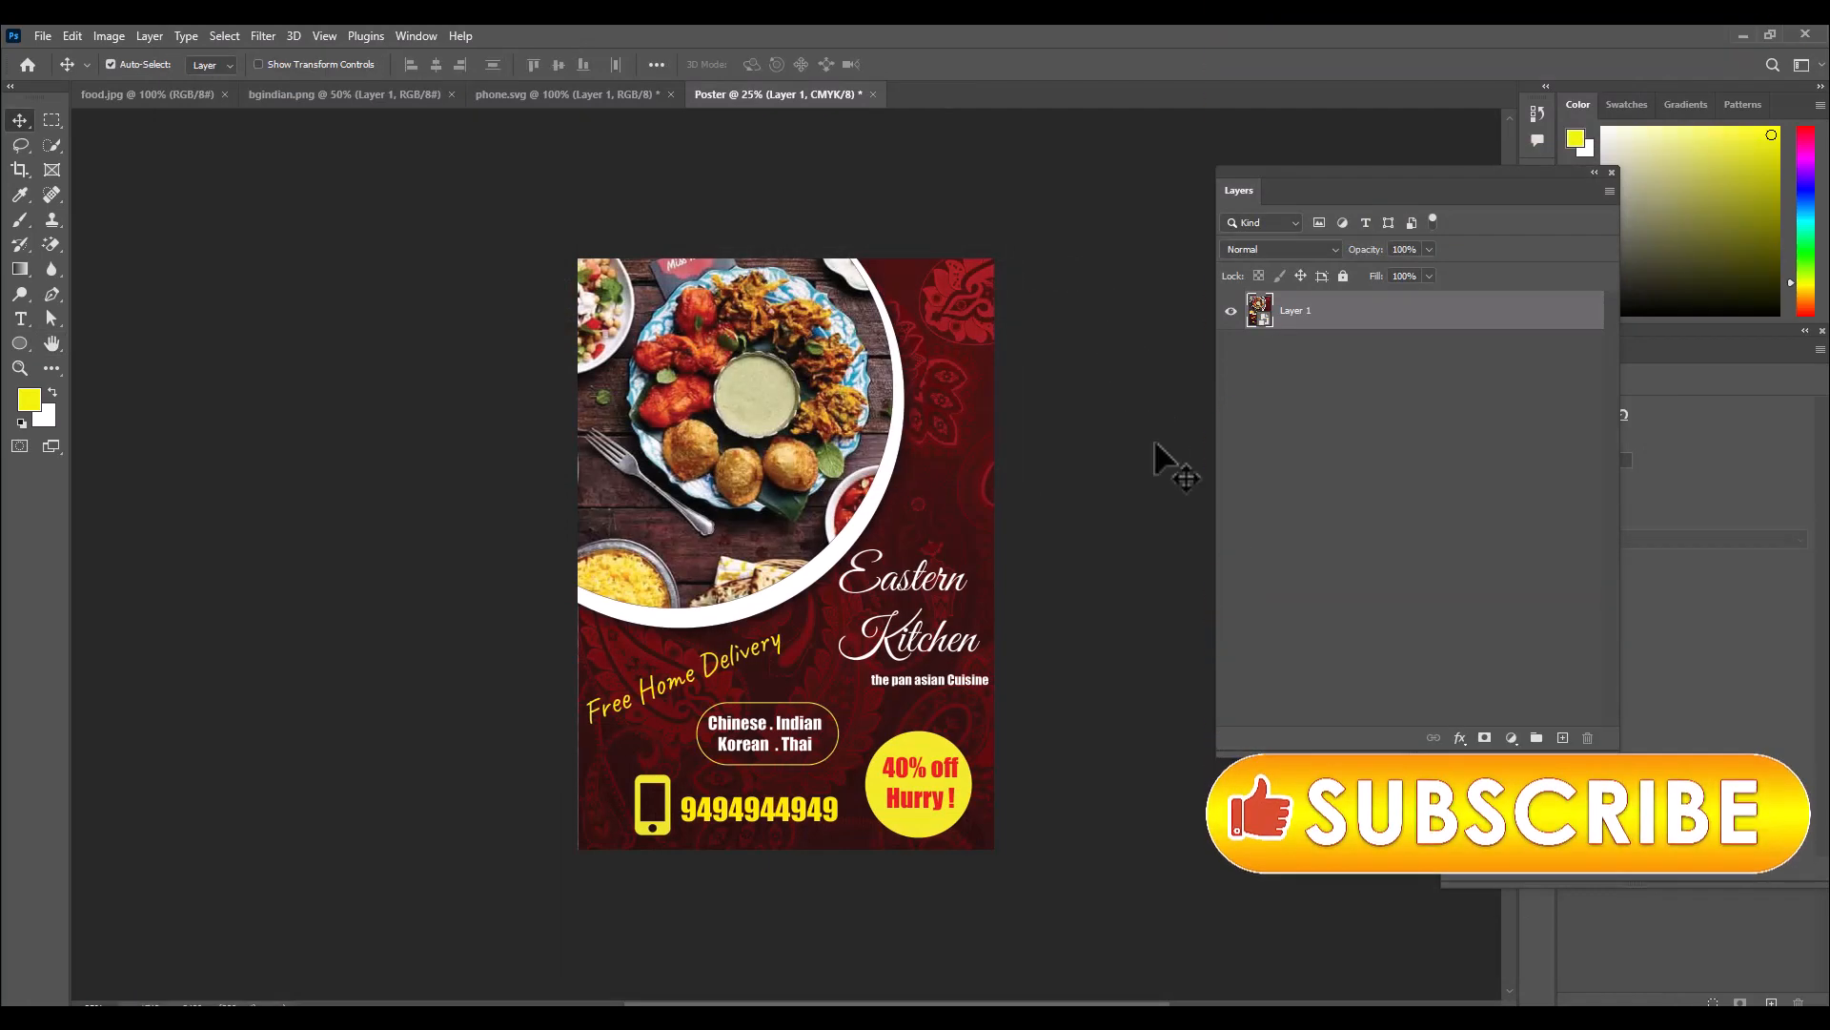